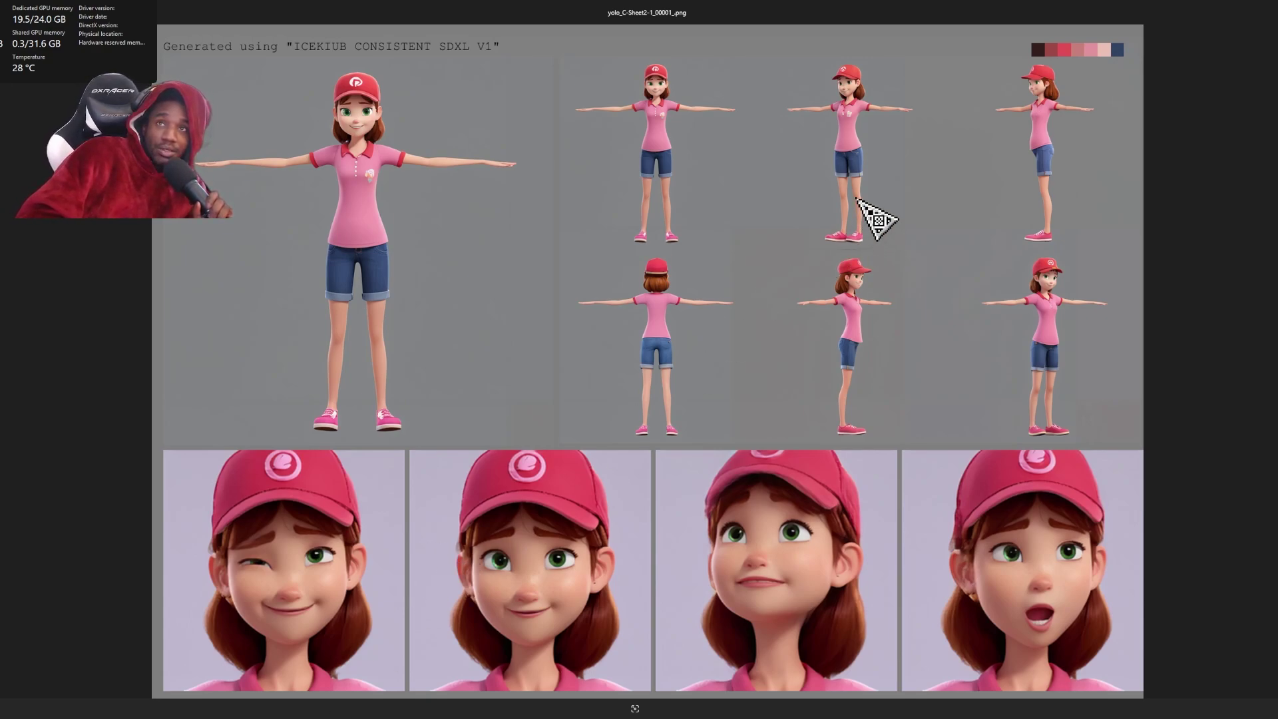
- Leave the sample character sheet image, switch to the ComfyUI workflow and examine its Loaders group
left_click(671, 10)
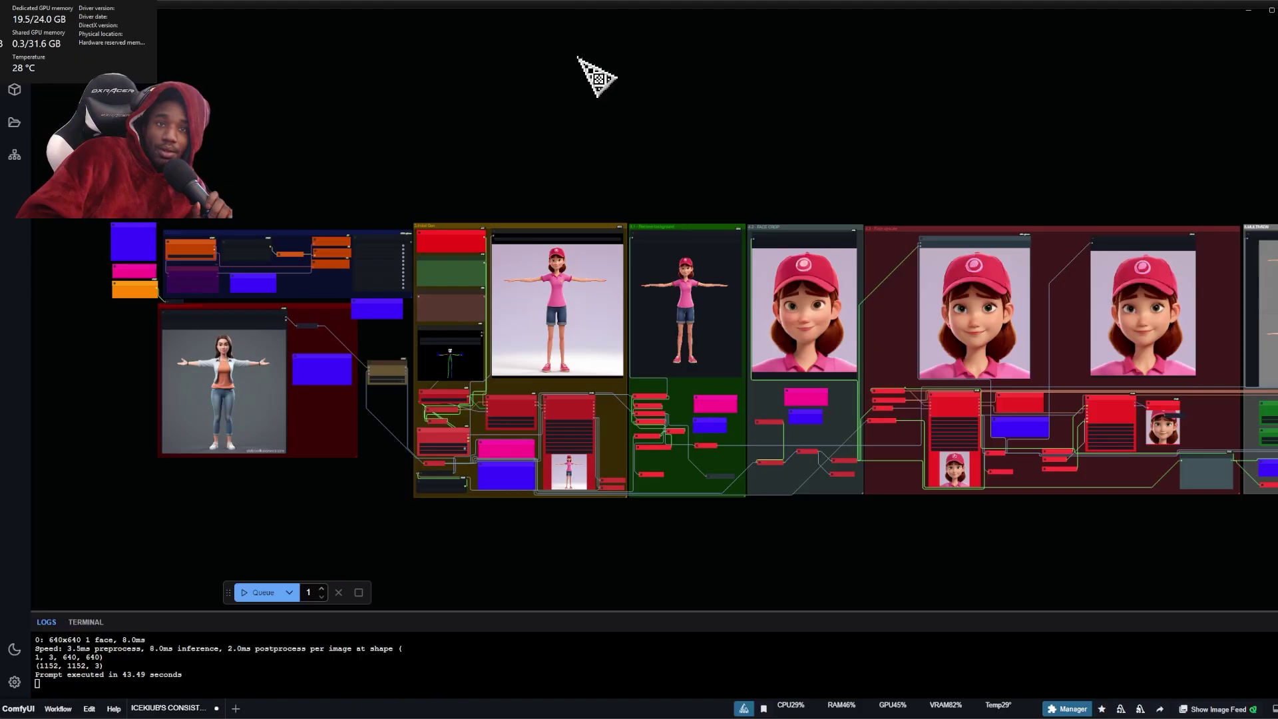
scroll(161, 221, "up", 7)
left_click_drag(265, 198, 437, 80)
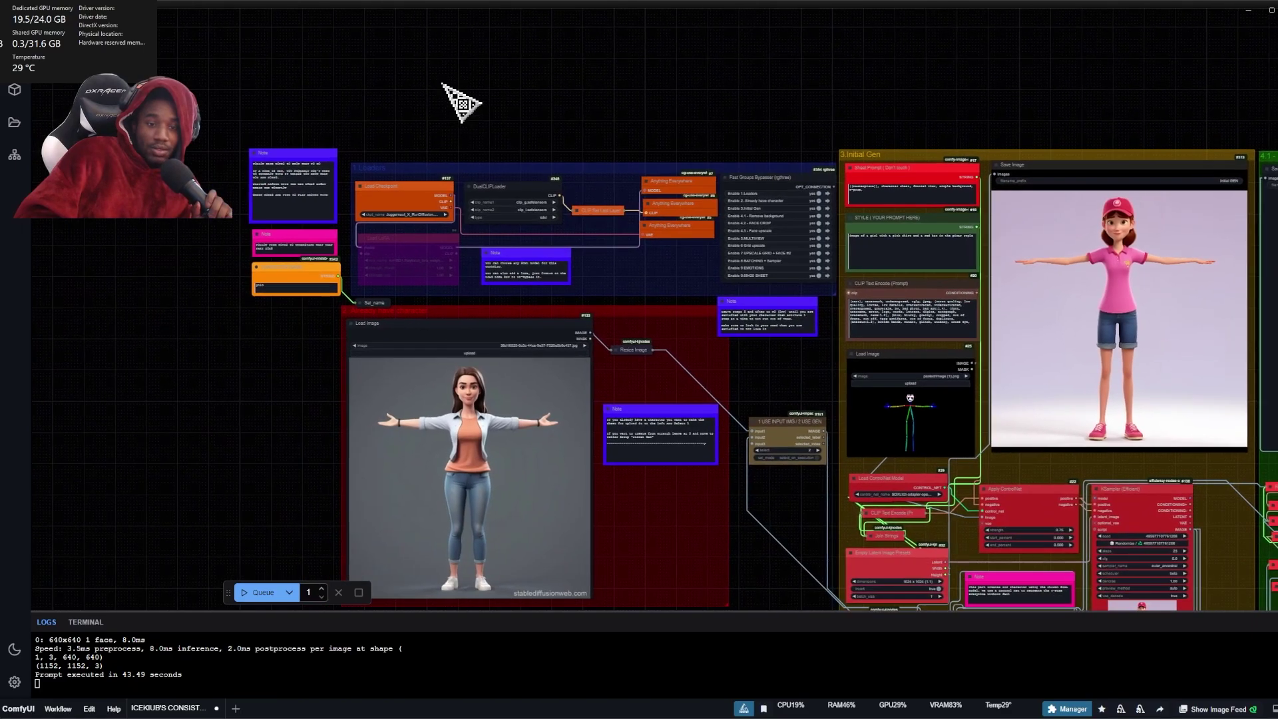
scroll(394, 110, "up", 6)
left_click_drag(389, 115, 450, 150)
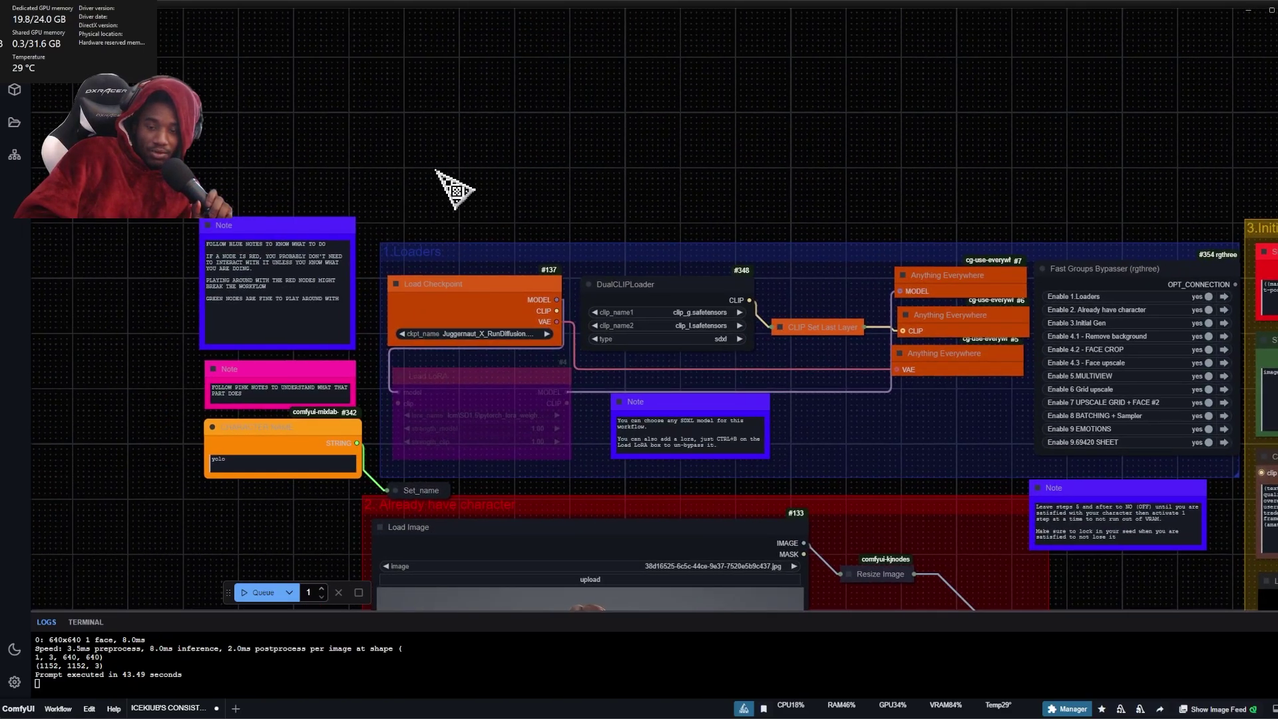
scroll(423, 181, "up", 6)
left_click_drag(376, 234, 804, 105)
- Read the blue and pink notes beside the Loaders group that explain the workflow's note and node colours
scroll(566, 154, "up", 5)
left_click(576, 154)
scroll(666, 130, "down", 6)
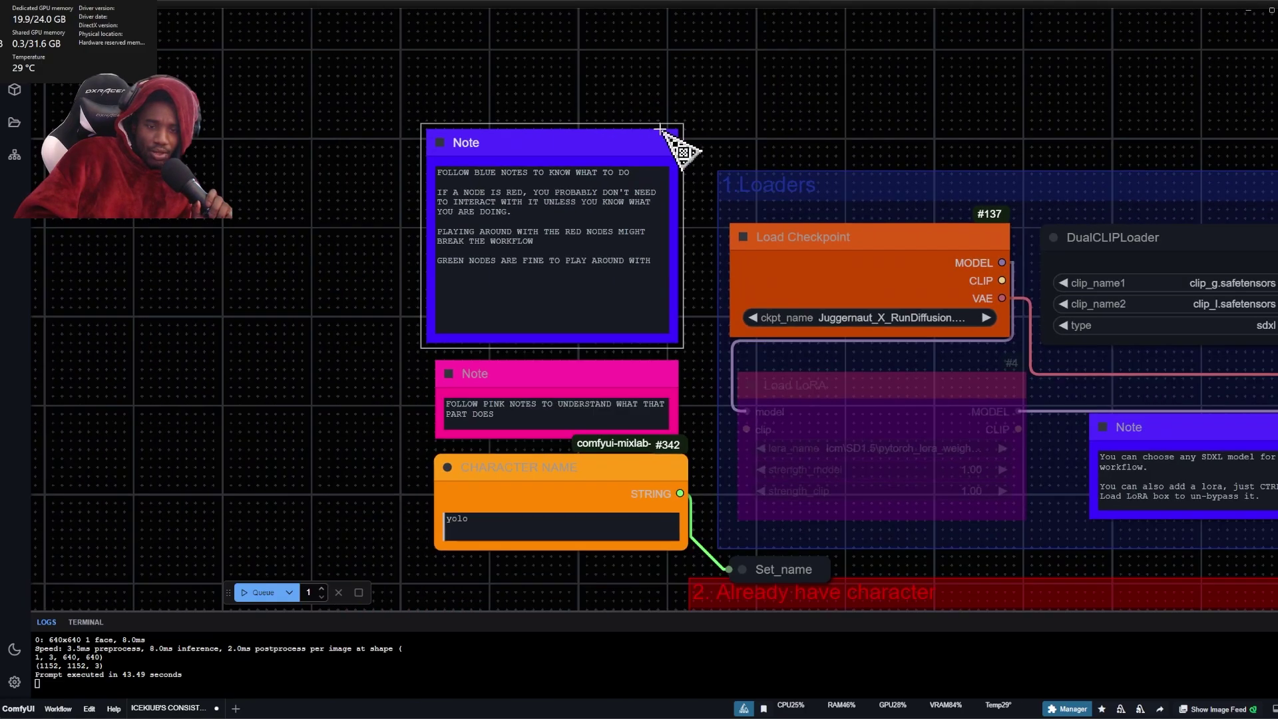
scroll(589, 206, "up", 8)
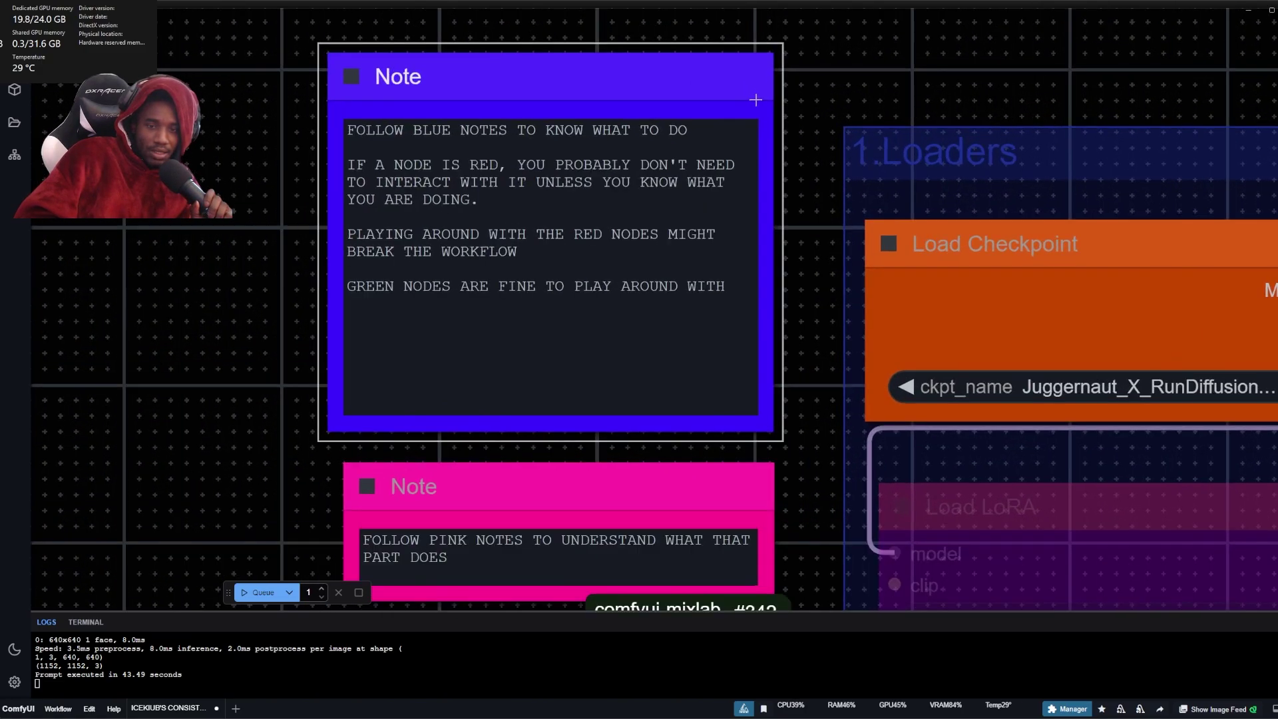
scroll(799, 128, "down", 6)
scroll(674, 334, "up", 9)
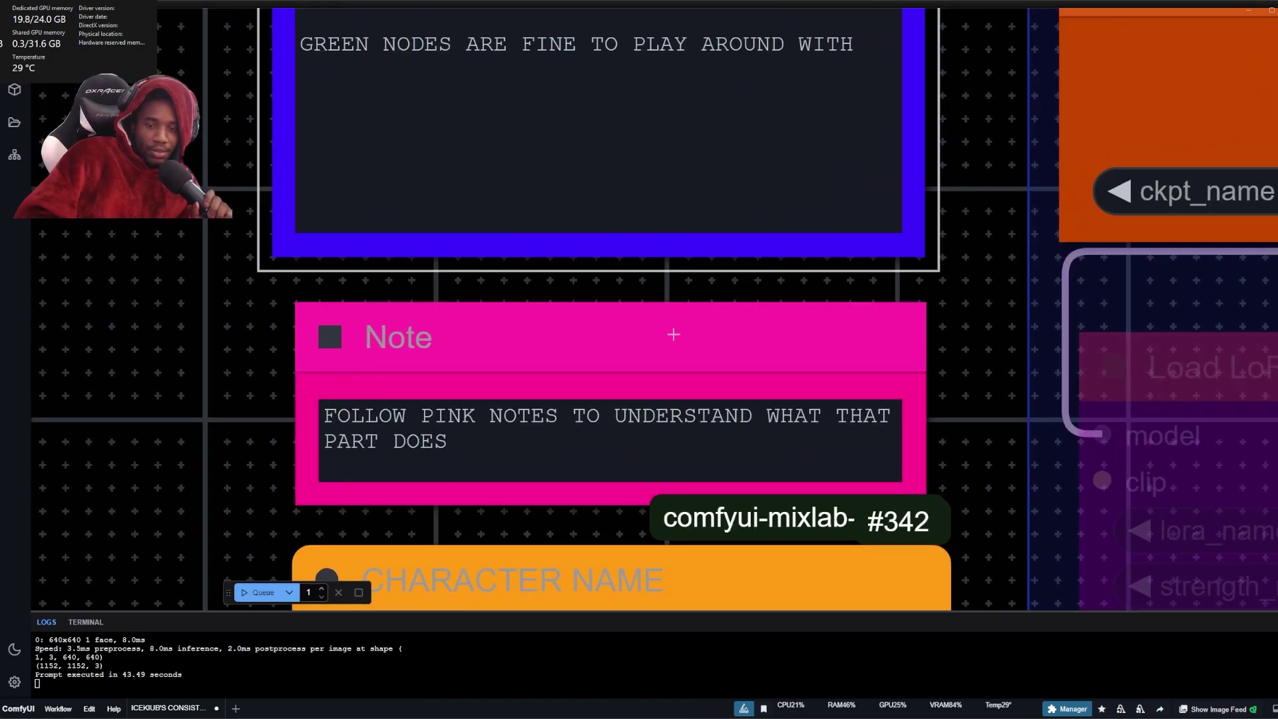
left_click(674, 334)
scroll(250, 357, "down", 8)
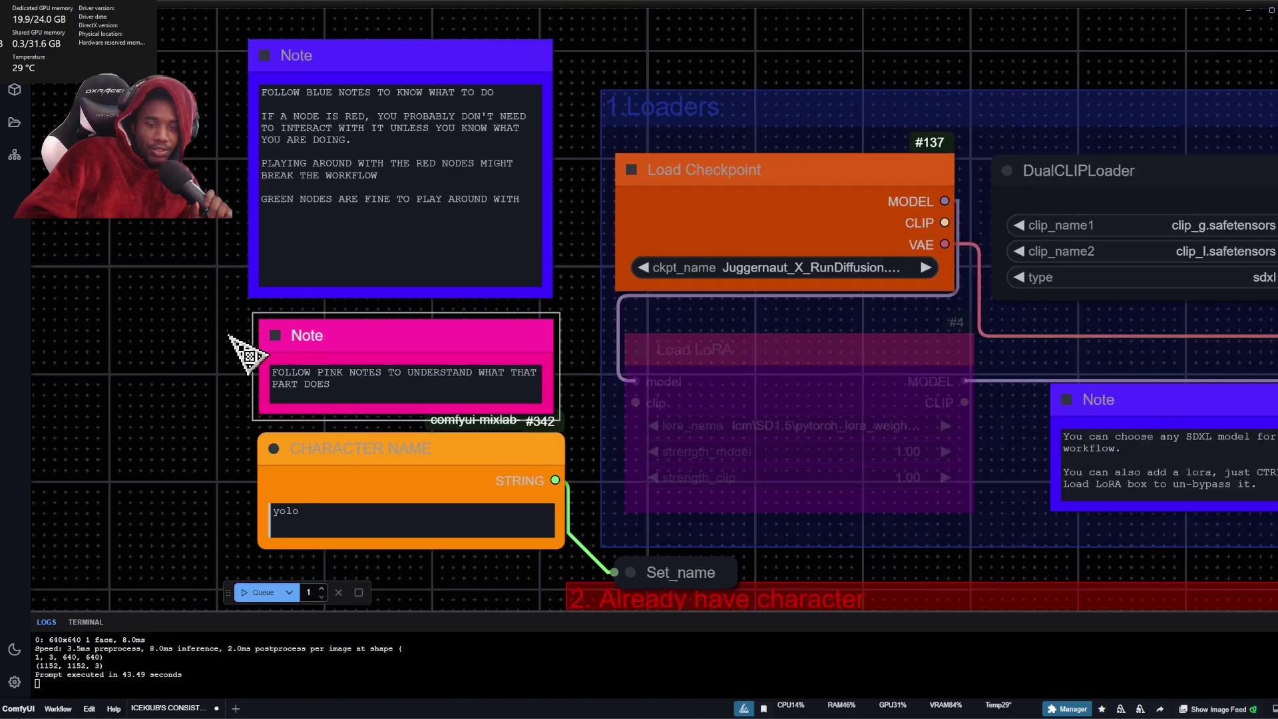
left_click_drag(220, 346, 227, 399)
scroll(218, 389, "down", 7)
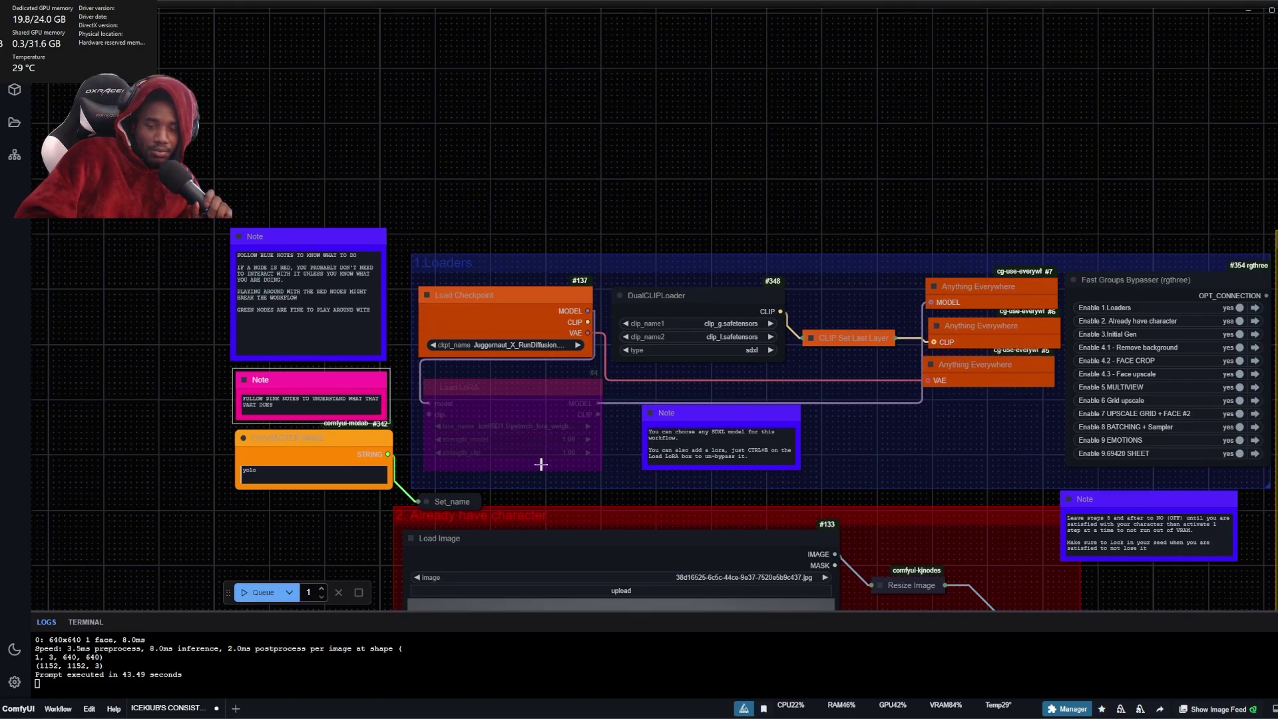
- Replace the text in the CHARACTER NAME node with "bewlla"
scroll(277, 533, "up", 10)
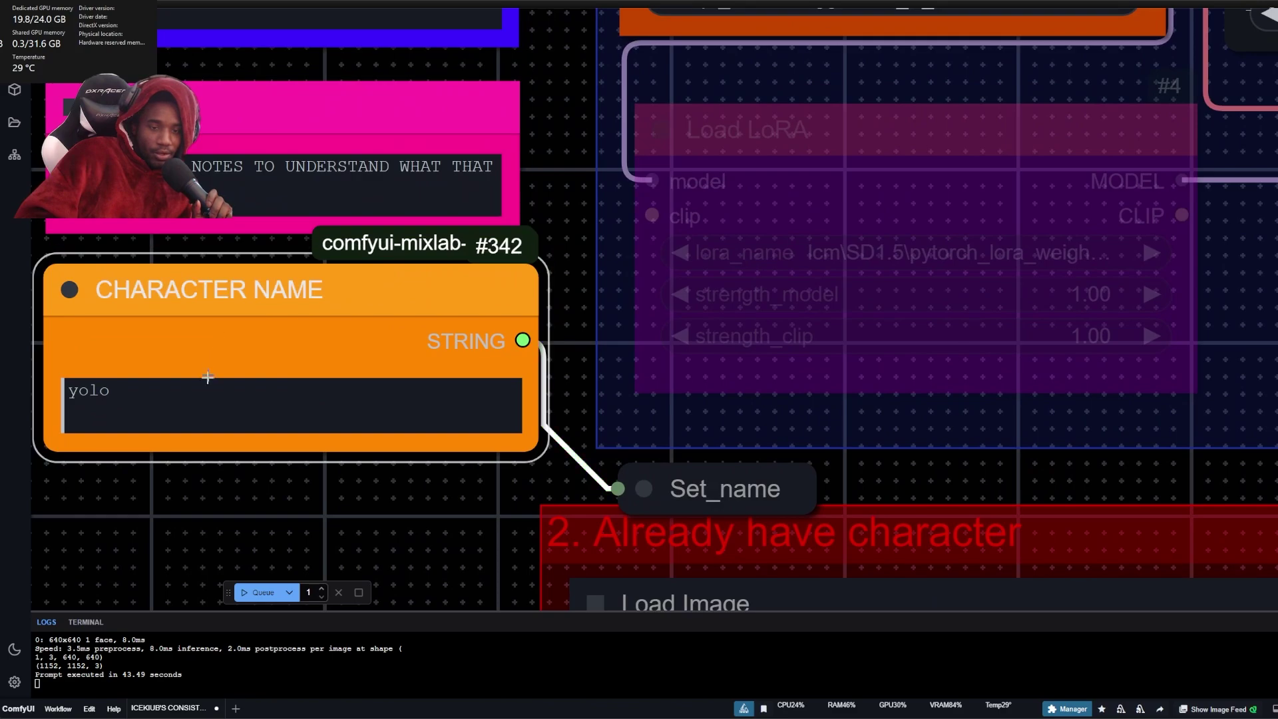
left_click_drag(143, 421, 23, 422)
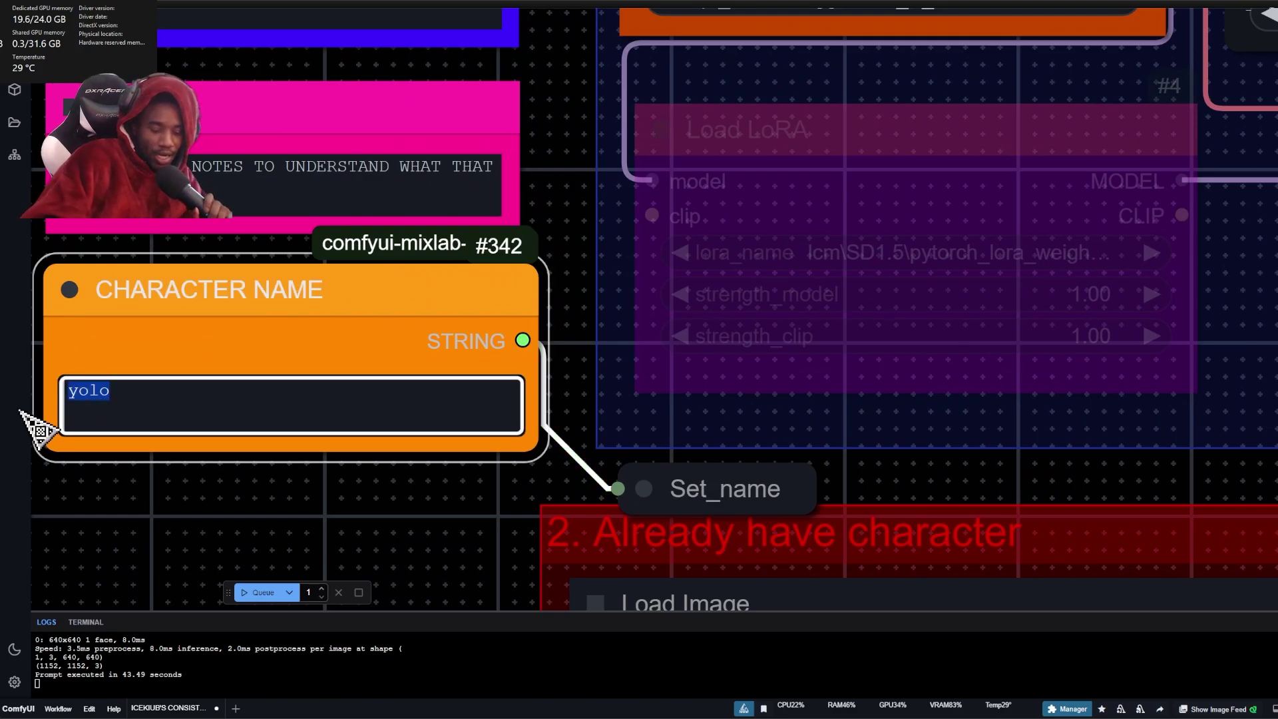
type("bewlla")
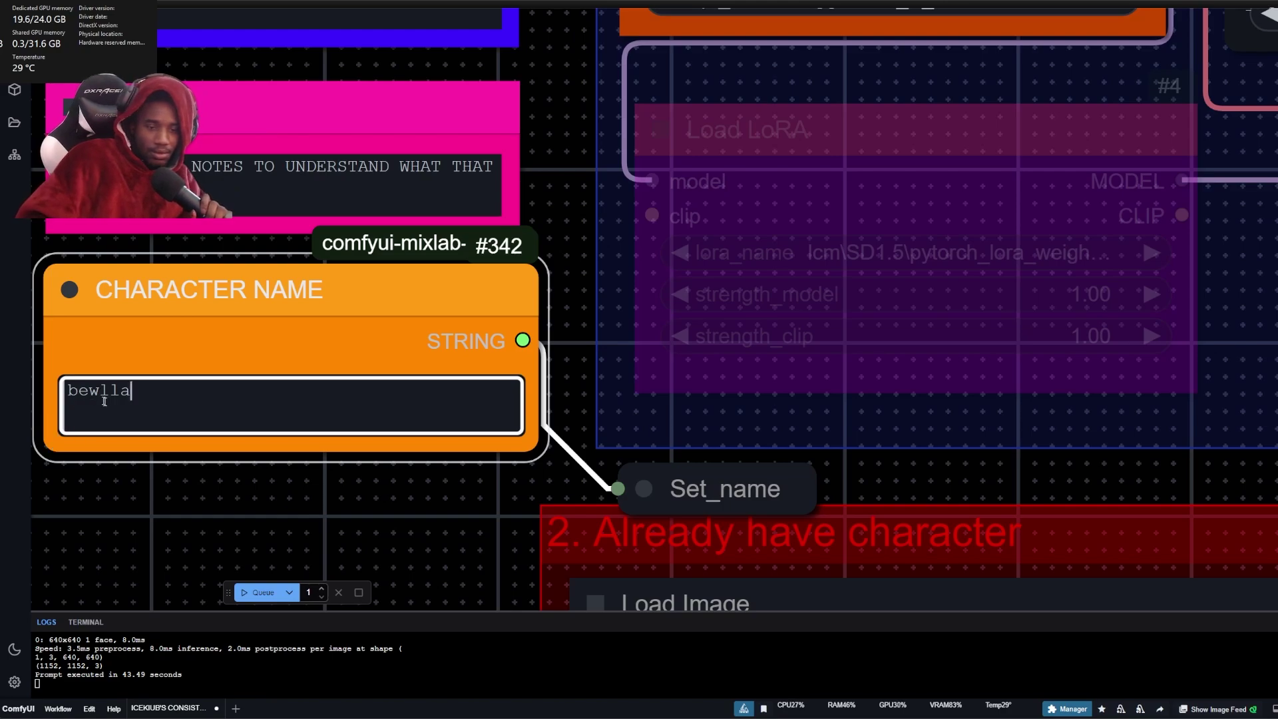
- Examine the Load Checkpoint node's selected model and the neighbouring nodes in the Loaders group
scroll(176, 493, "down", 6)
left_click(622, 83)
scroll(673, 94, "up", 6)
left_click(510, 208)
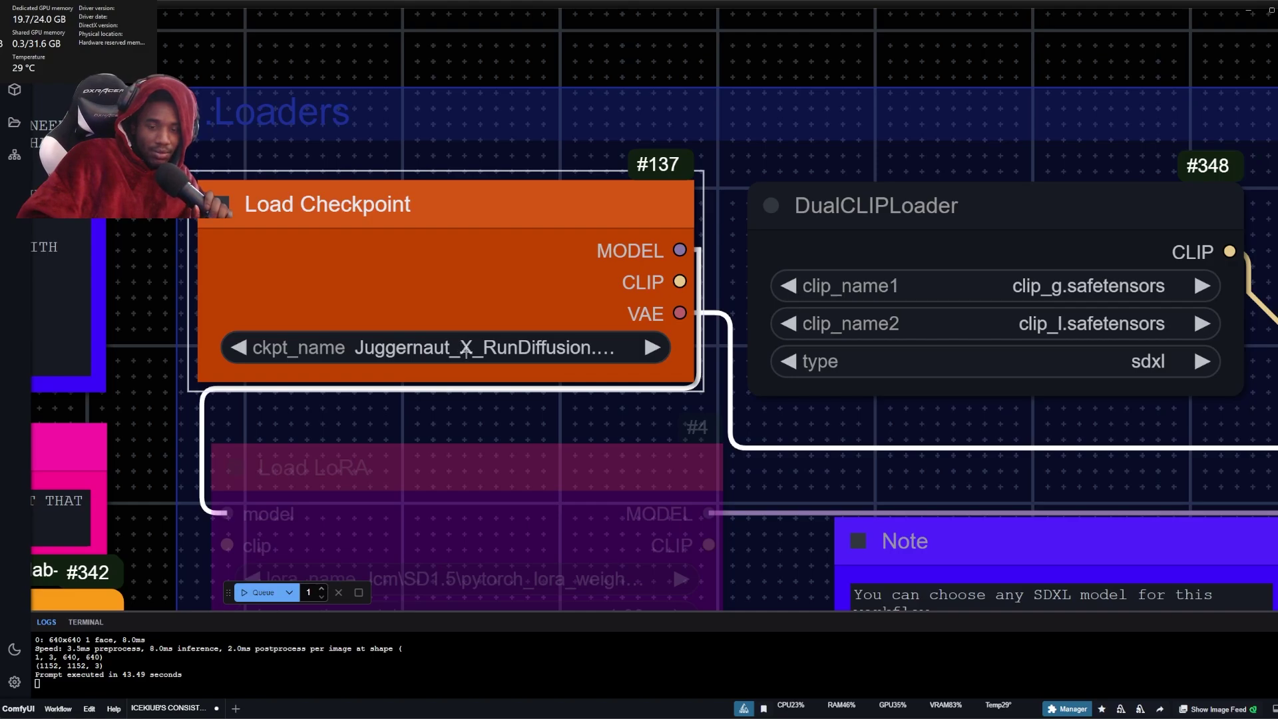
scroll(489, 170, "down", 5)
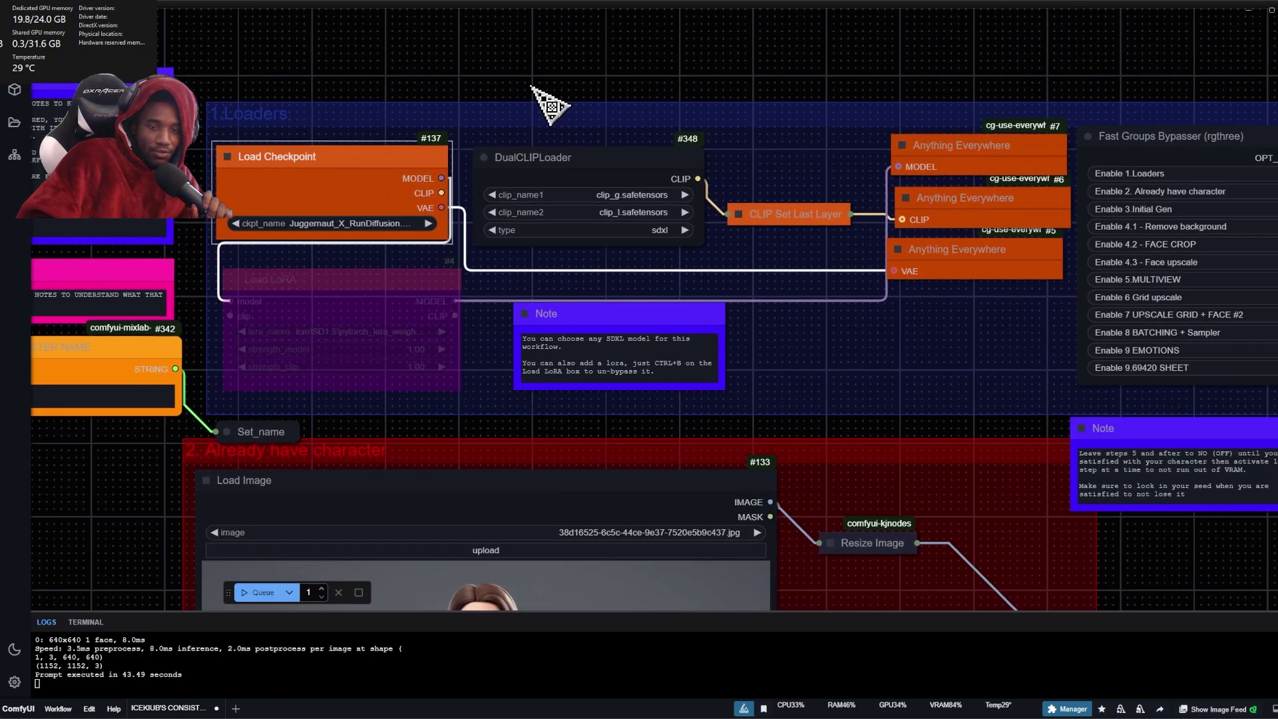
scroll(537, 120, "down", 3)
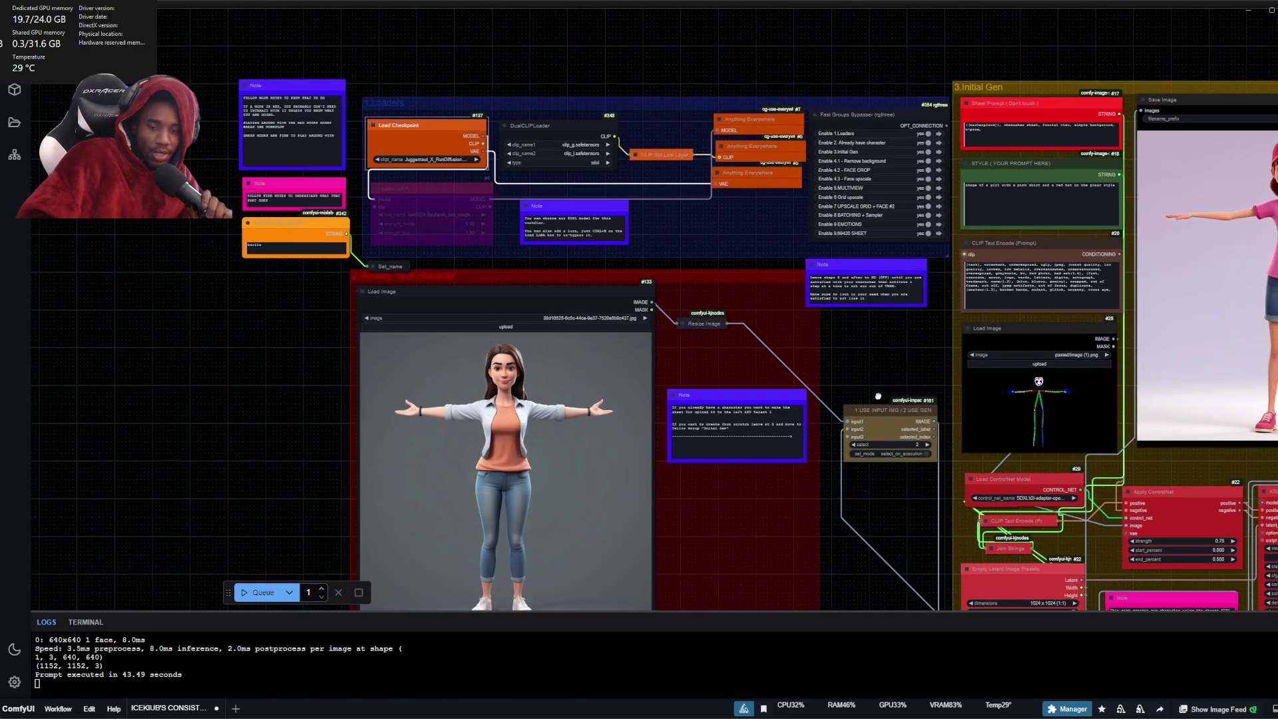
- Examine the Load Image node and the blue note in the "Already have character" group
scroll(853, 443, "up", 5)
left_click_drag(780, 258, 903, 276)
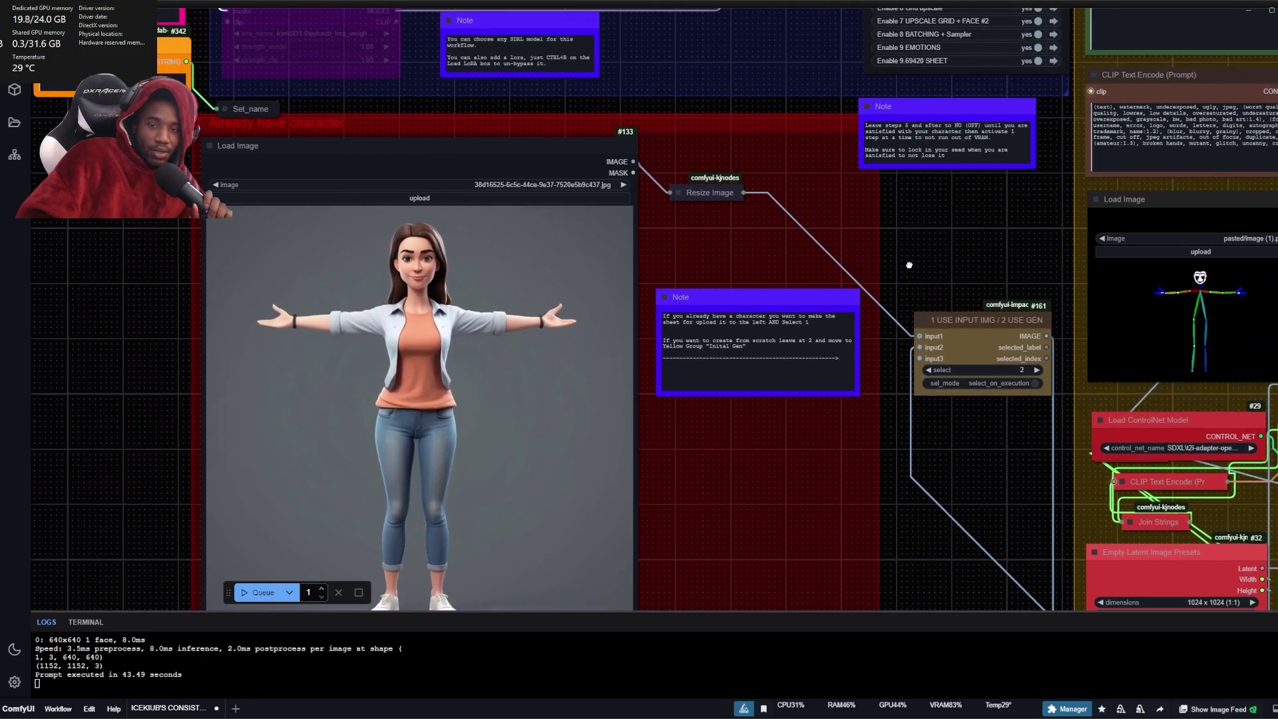
scroll(554, 289, "up", 5)
left_click(361, 274)
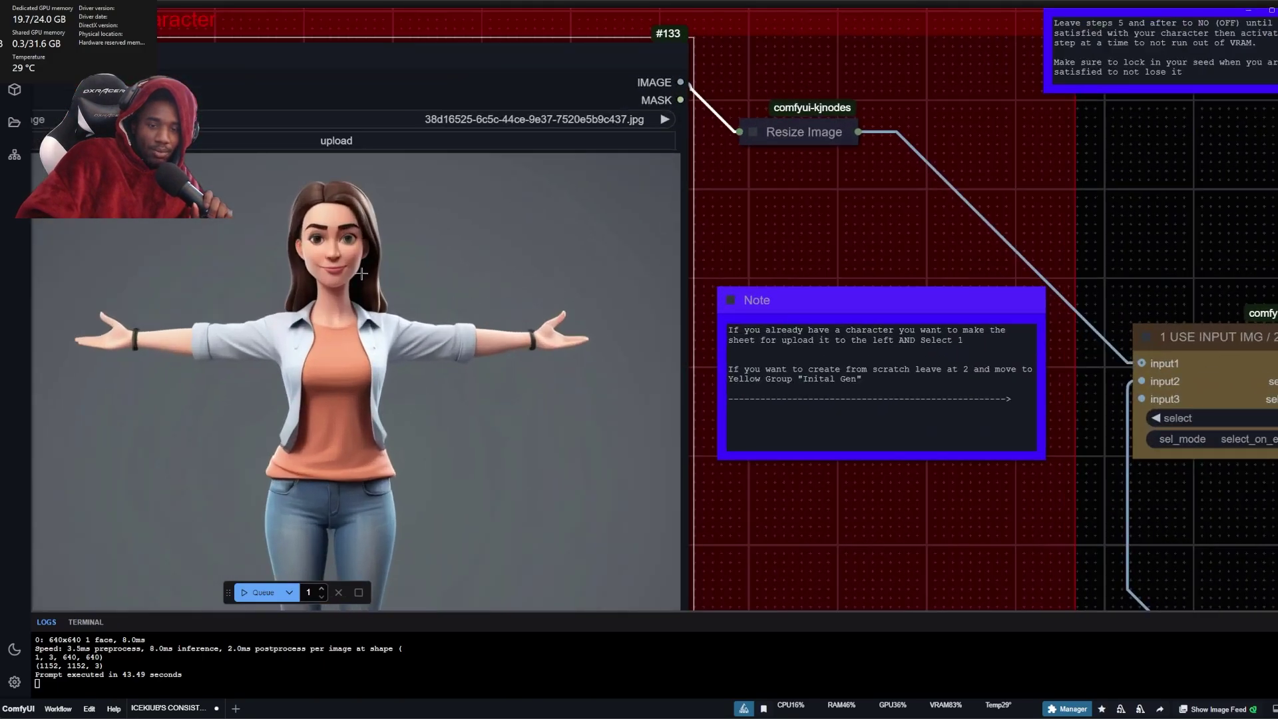
scroll(491, 275, "down", 5)
- Check the select setting of the "1 USE INPUT IMG / 2 USE GEN" switch node against the note's instructions
scroll(839, 374, "up", 6)
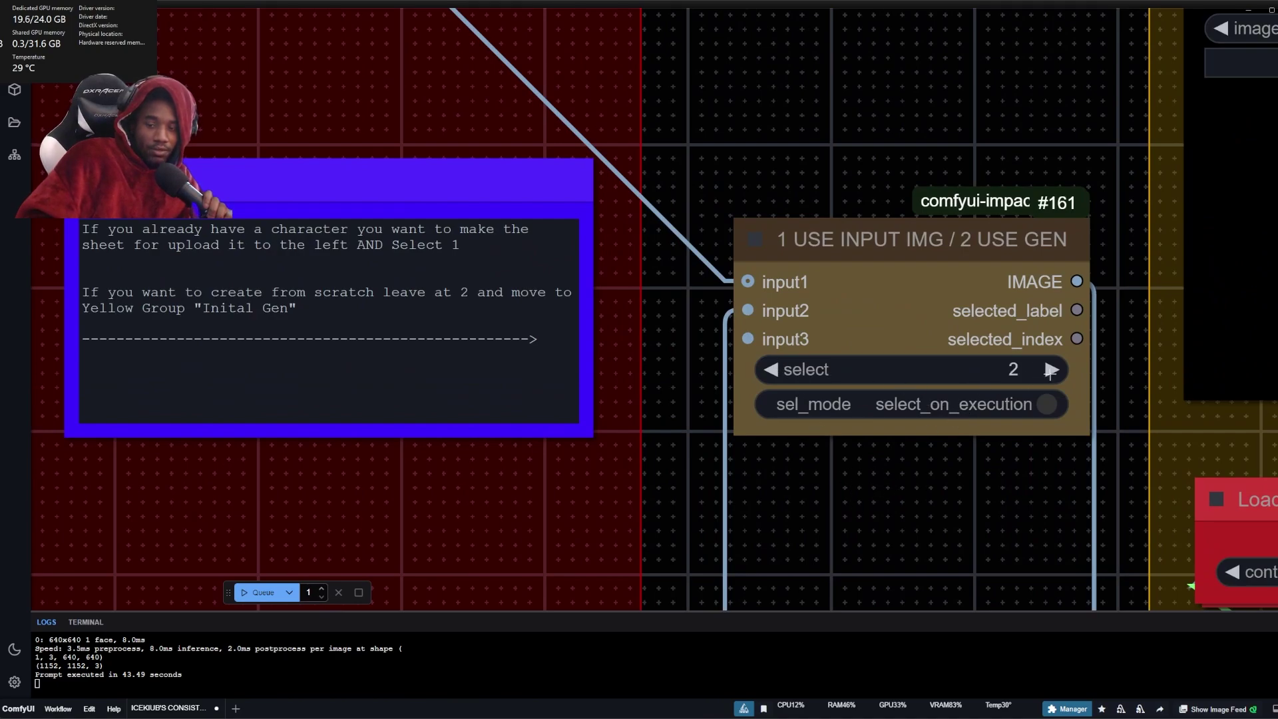
scroll(922, 218, "down", 6)
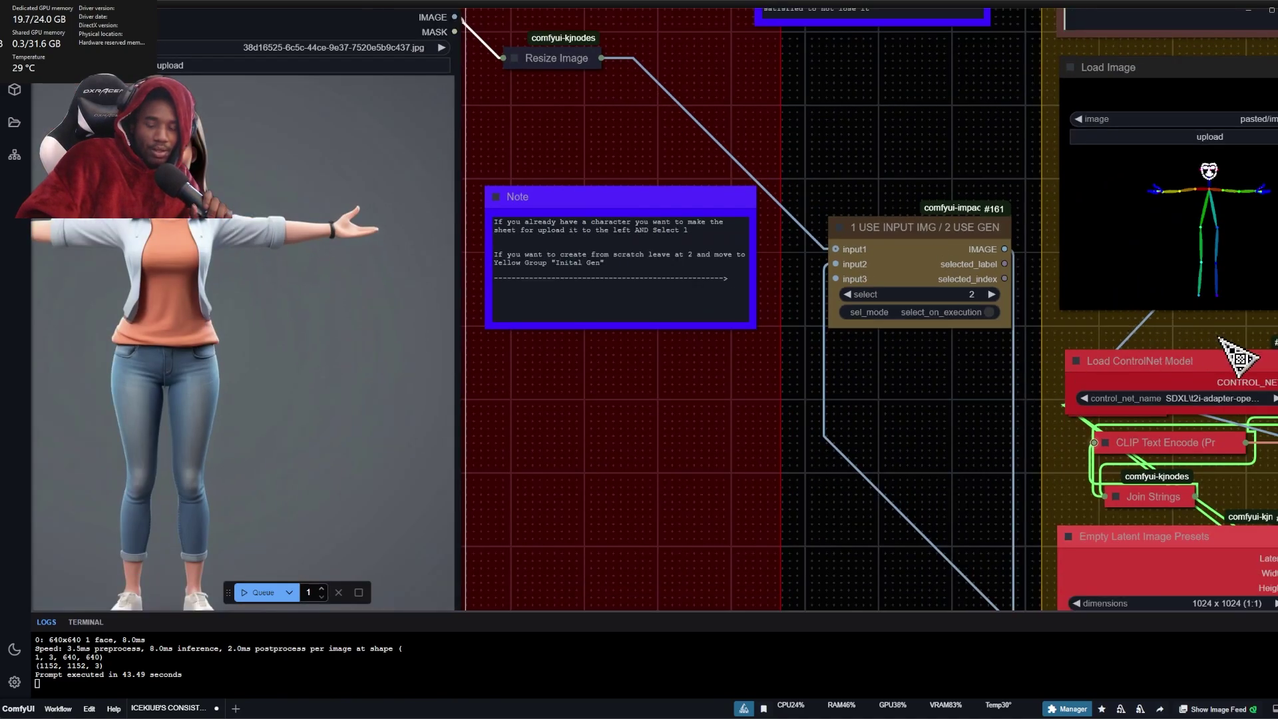
scroll(1235, 355, "up", 2)
scroll(1039, 353, "up", 2)
scroll(734, 259, "down", 1)
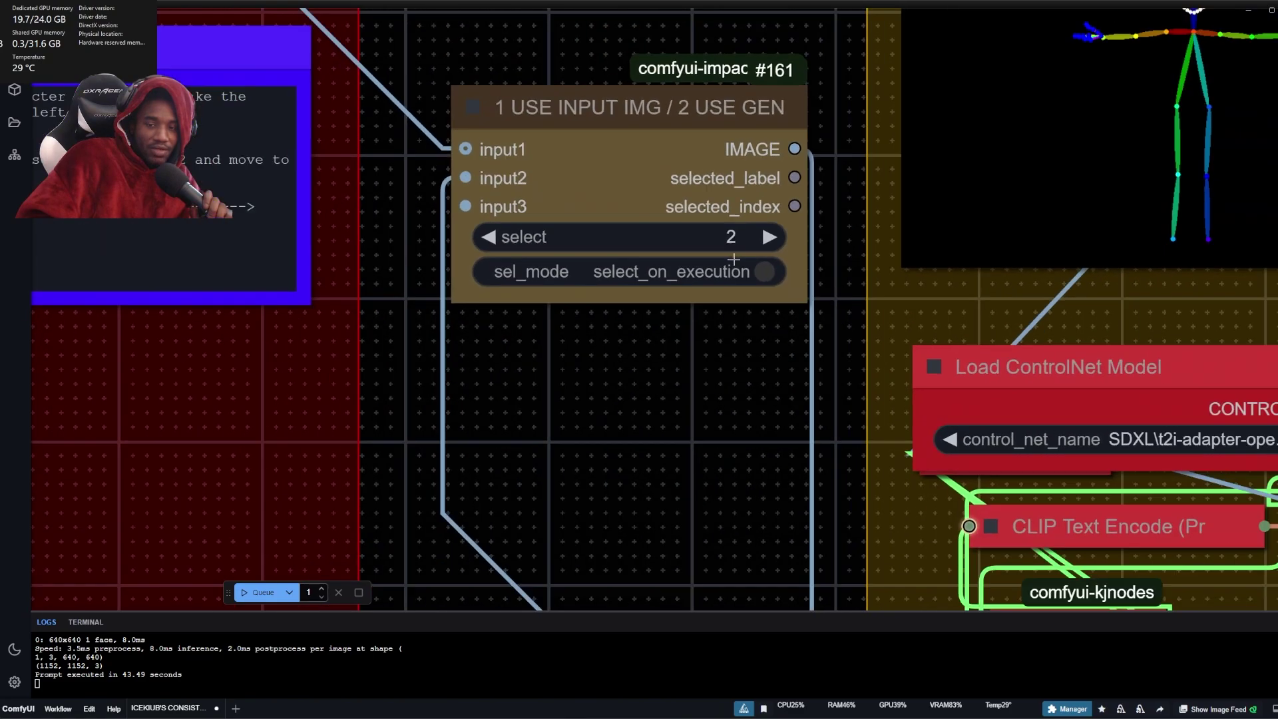
- In the Fast Groups Bypasser, turn off the groups from 5.MULTIVIEW through 9.69420 SHEET
scroll(734, 259, "down", 11)
left_click_drag(735, 166, 655, 419)
scroll(697, 242, "up", 4)
scroll(697, 242, "up", 1)
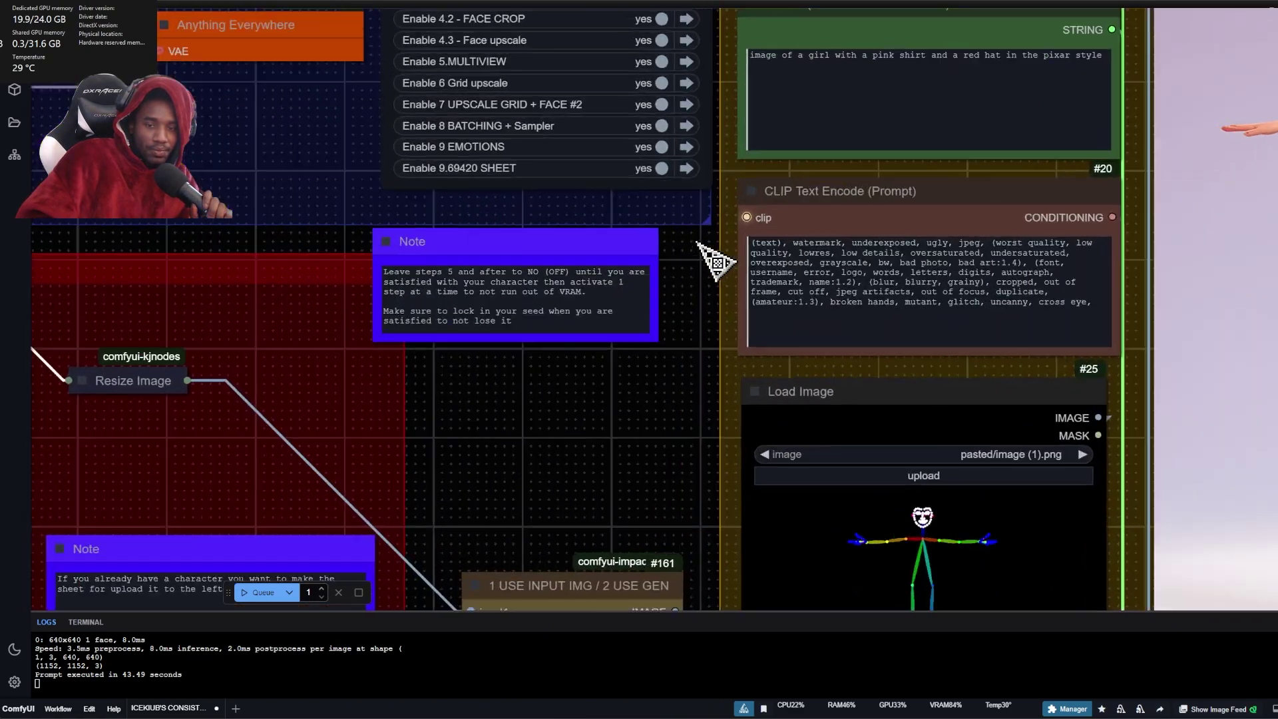
left_click_drag(693, 291, 657, 446)
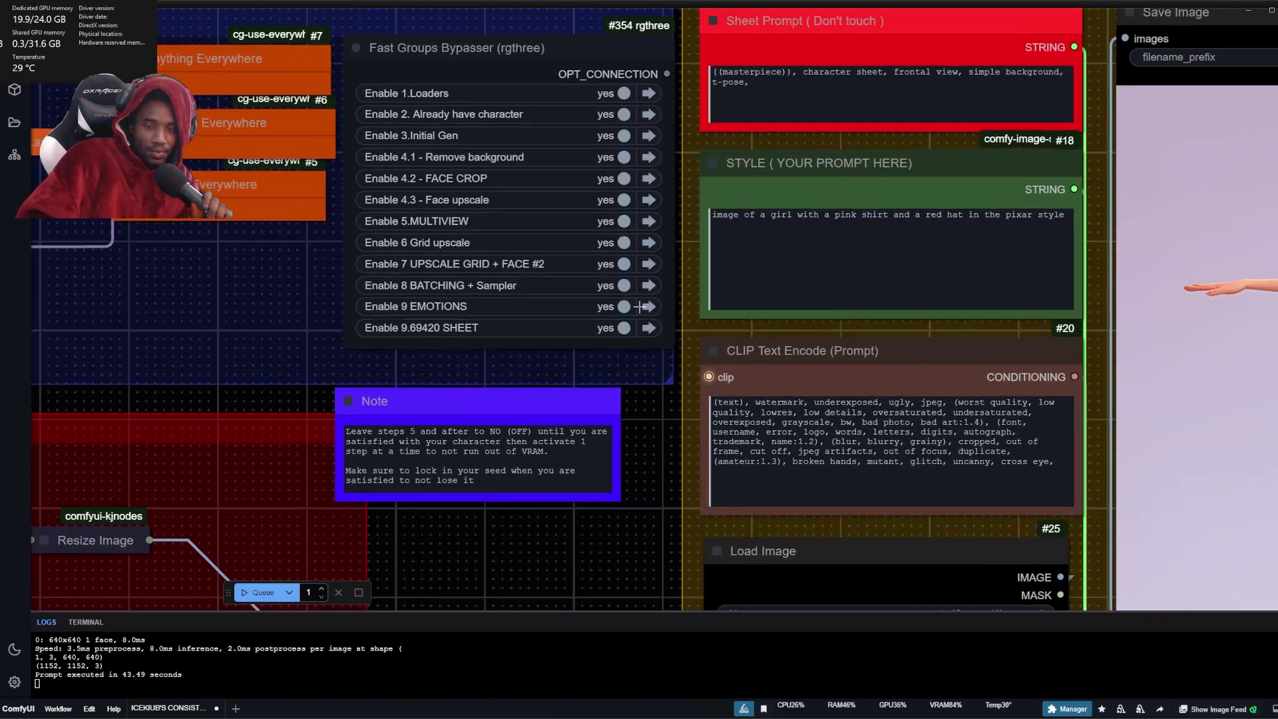
left_click(628, 230)
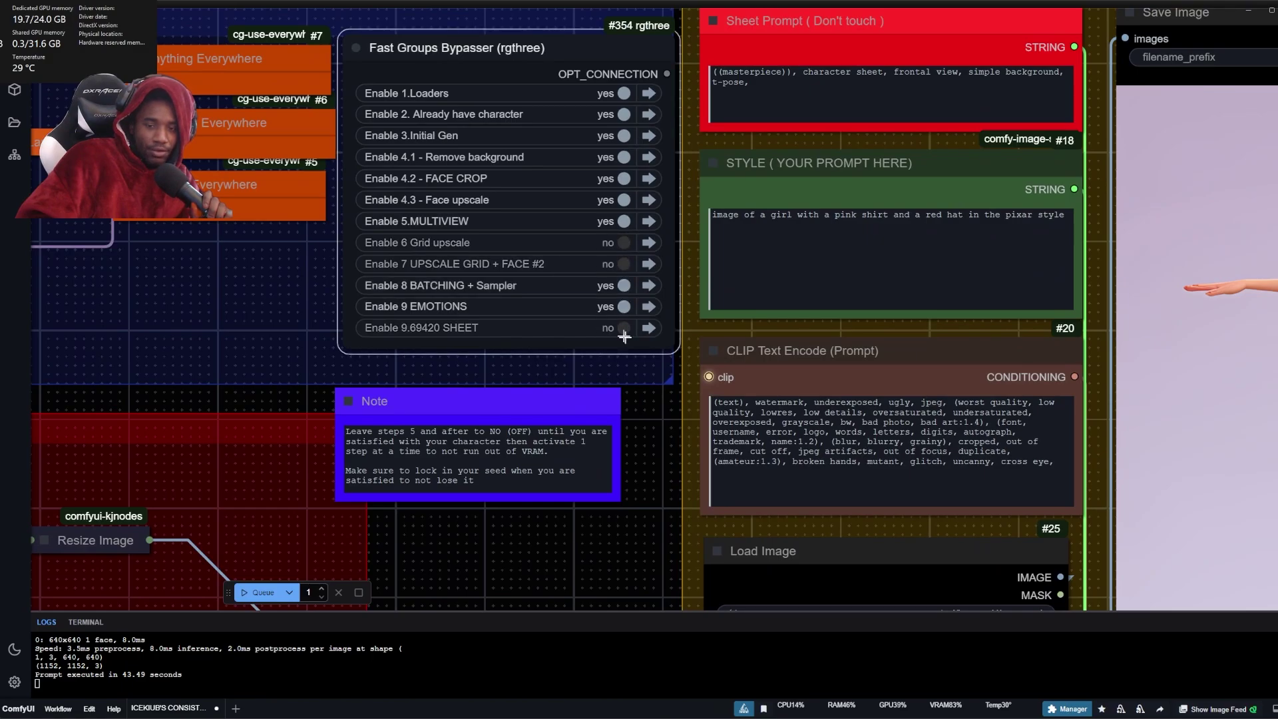
- Look over the workflow's later groups to check which ones are bypassed
scroll(637, 442, "down", 13)
left_click_drag(833, 237, 241, 125)
scroll(496, 160, "down", 6)
scroll(496, 160, "down", 2)
left_click_drag(1245, 434, 855, 451)
left_click_drag(1245, 510, 863, 510)
left_click_drag(1264, 530, 833, 503)
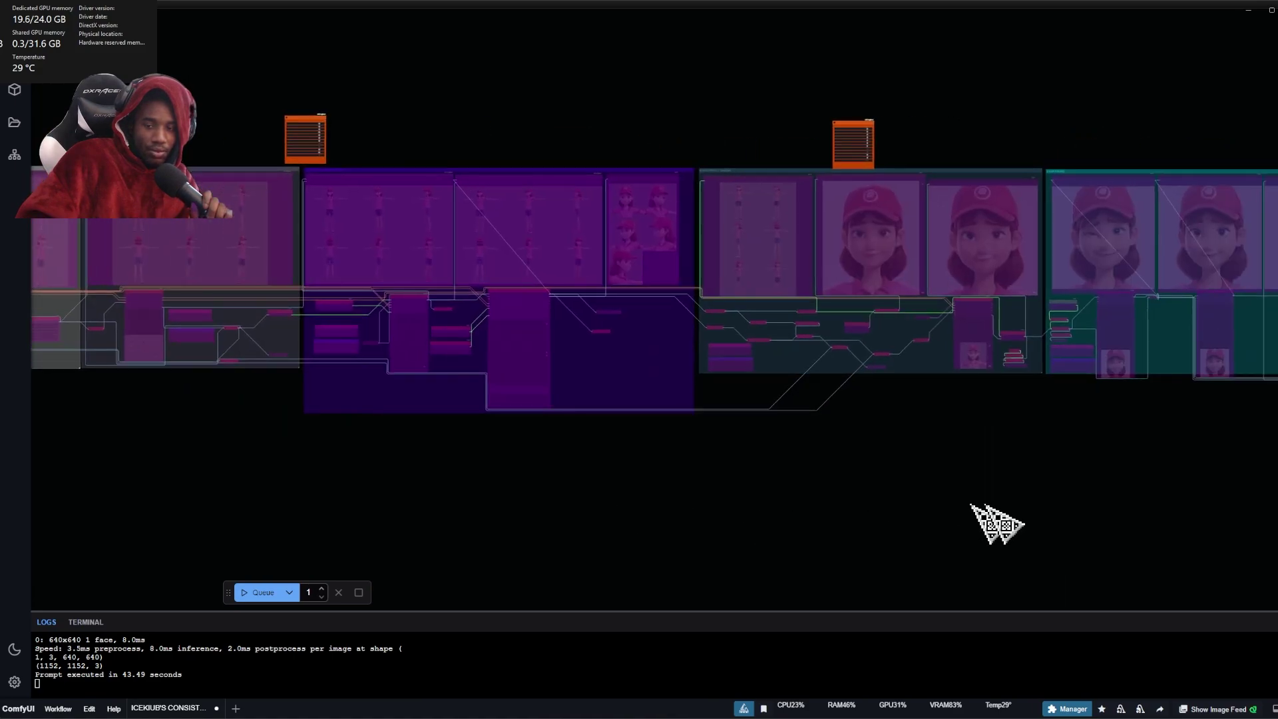
scroll(929, 523, "right", 10)
scroll(696, 485, "left", 15)
scroll(912, 469, "left", 10)
- Examine the Initial Gen group's prompts, pose image, ControlNet and KSampler nodes
scroll(644, 459, "up", 5)
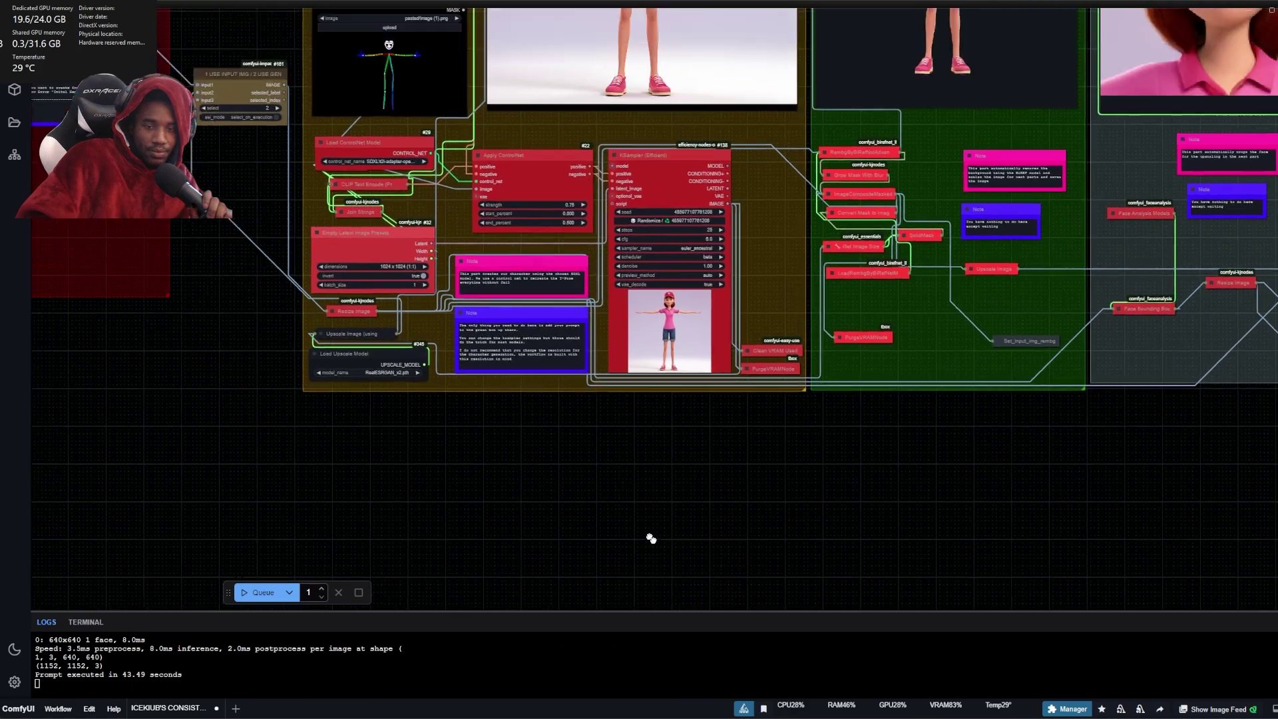
scroll(308, 413, "up", 5)
scroll(303, 405, "up", 3)
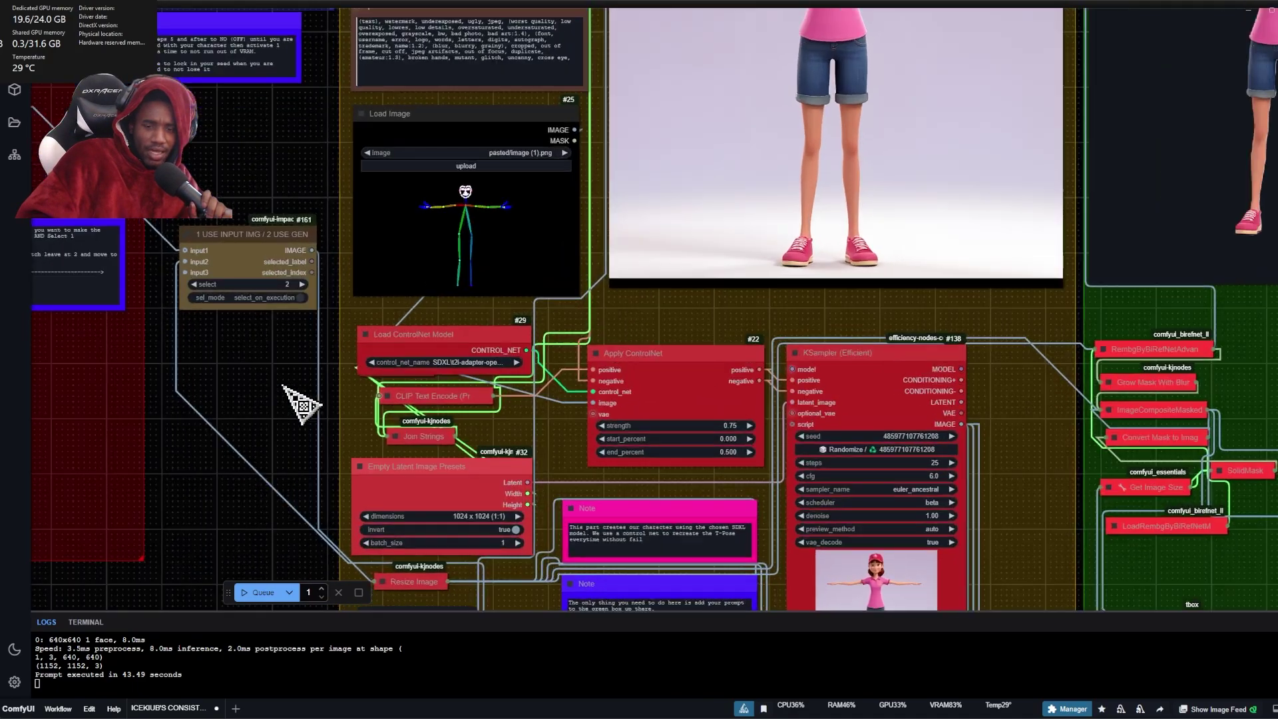
scroll(303, 409, "down", 6)
scroll(305, 408, "up", 5)
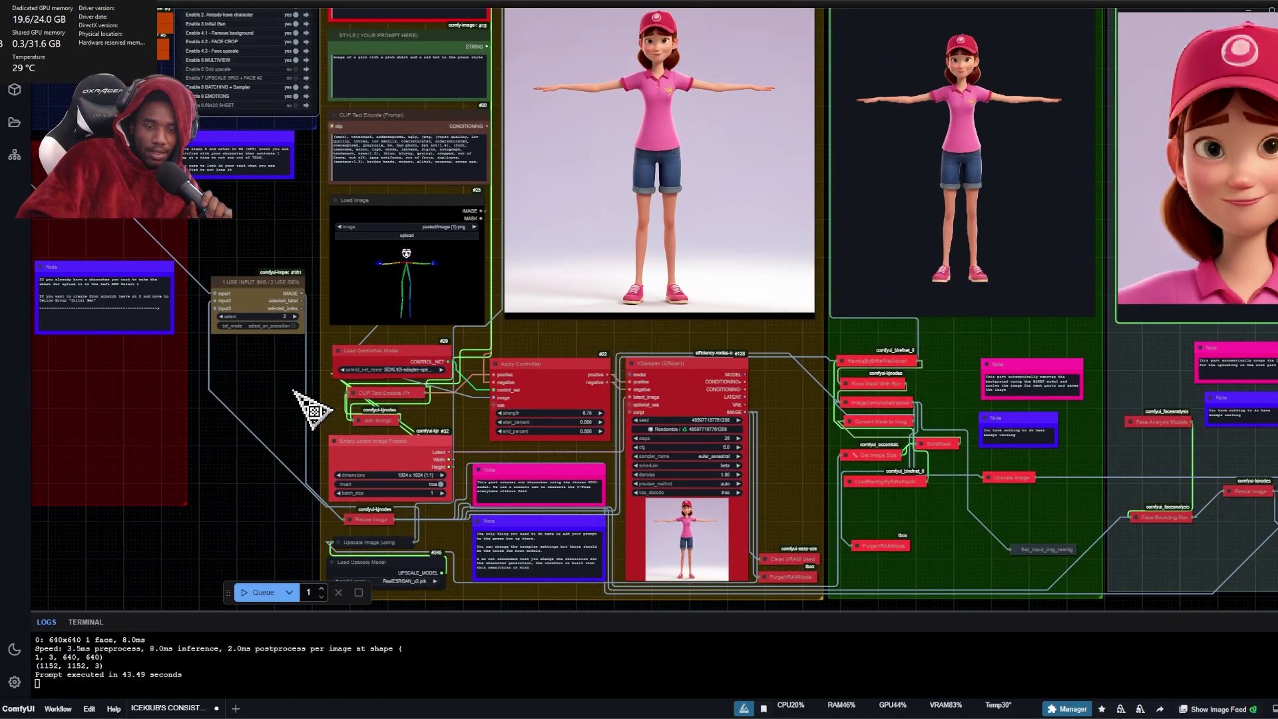
scroll(319, 430, "down", 10)
- Inspect the Remove background, FACE CROP and Face upscale groups and return to the Initial Gen sampler
scroll(1041, 166, "up", 4)
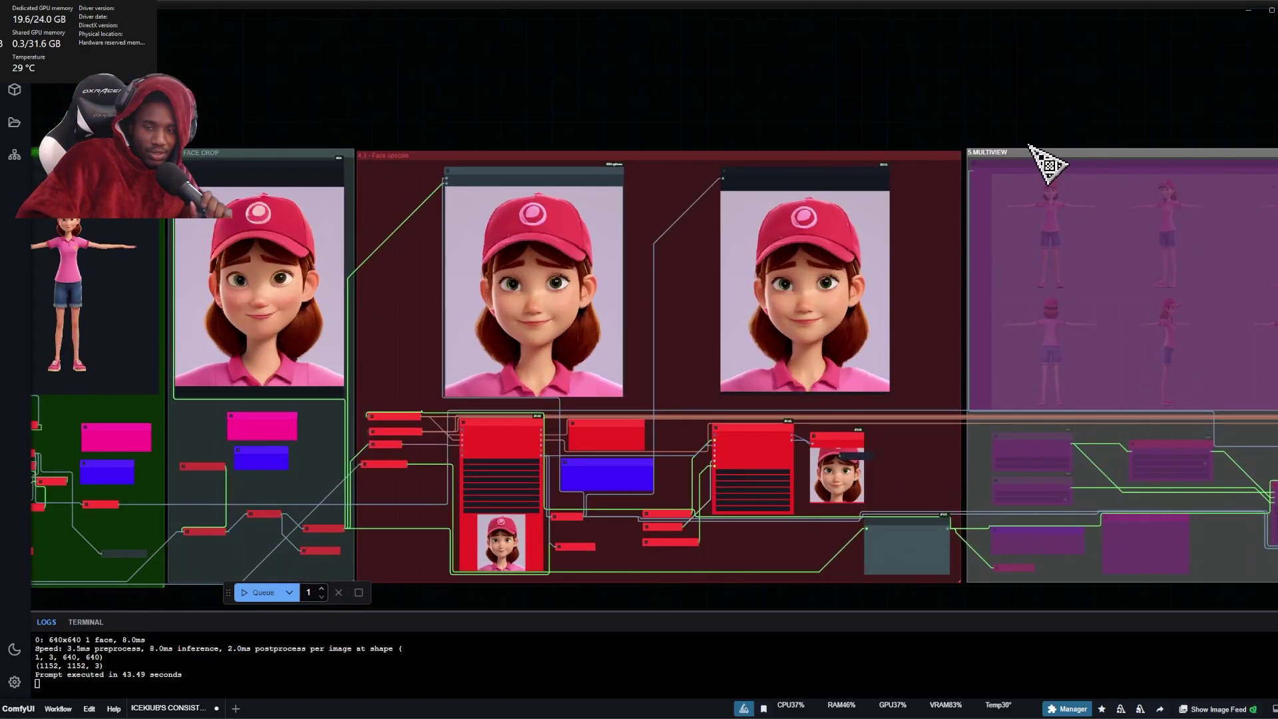
scroll(1036, 129, "up", 5)
scroll(892, 143, "down", 3)
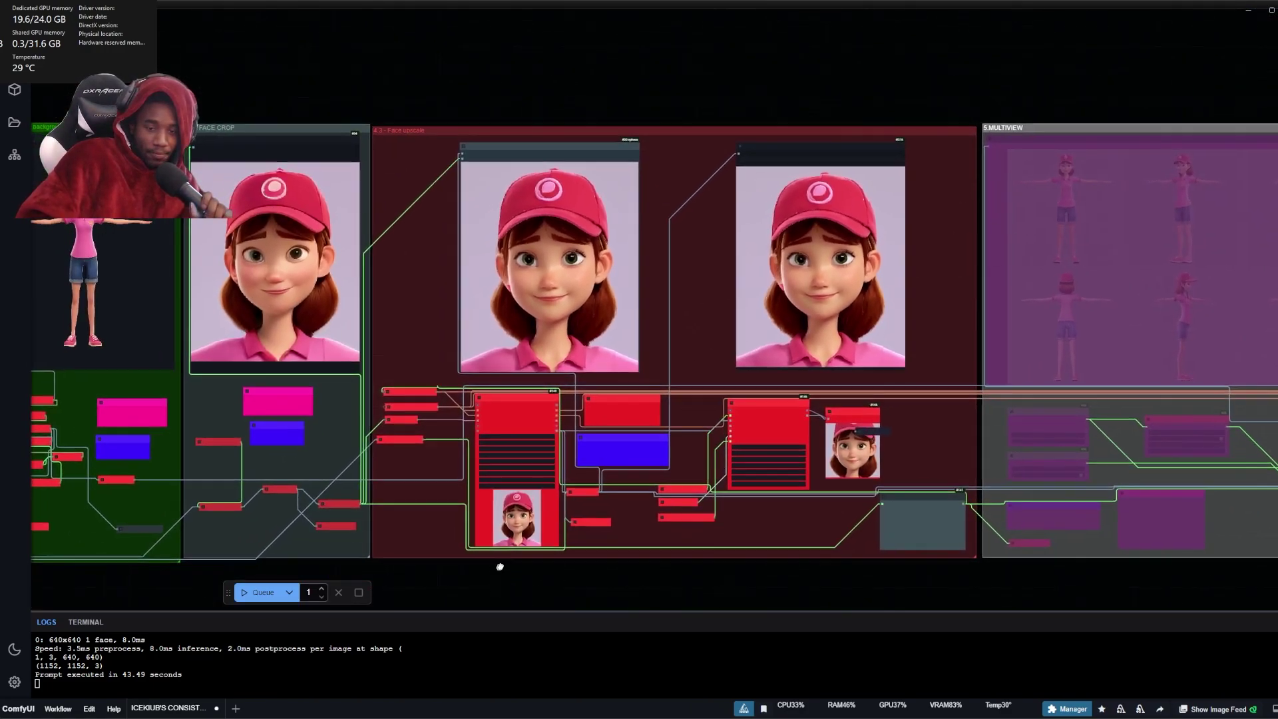
left_click_drag(491, 562, 650, 522)
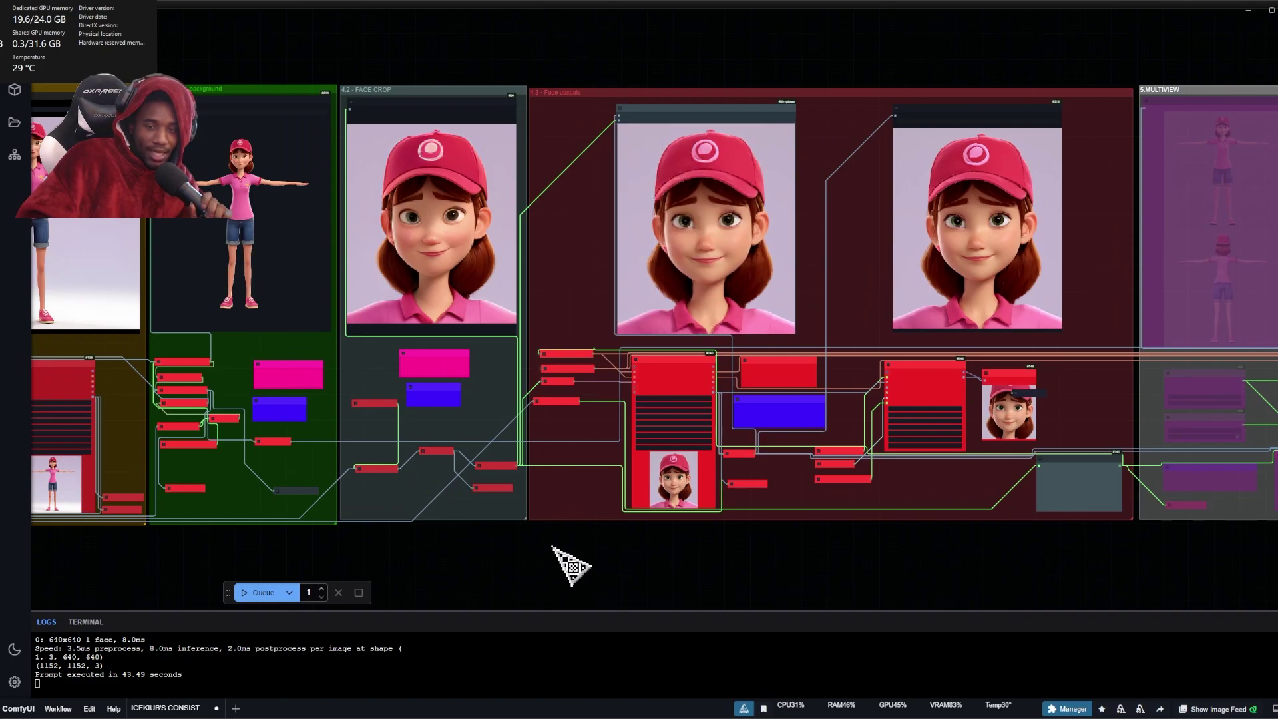
left_click_drag(567, 566, 745, 544)
scroll(225, 540, "up", 2)
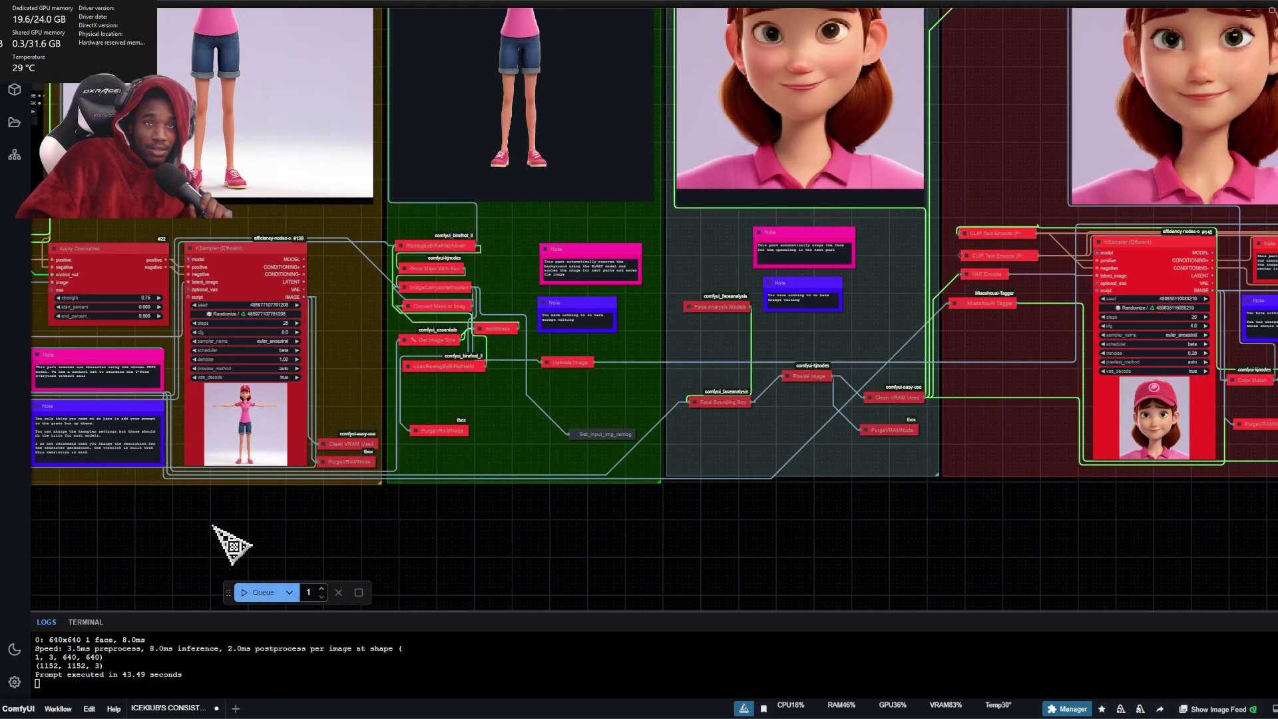
left_click_drag(214, 525, 372, 560)
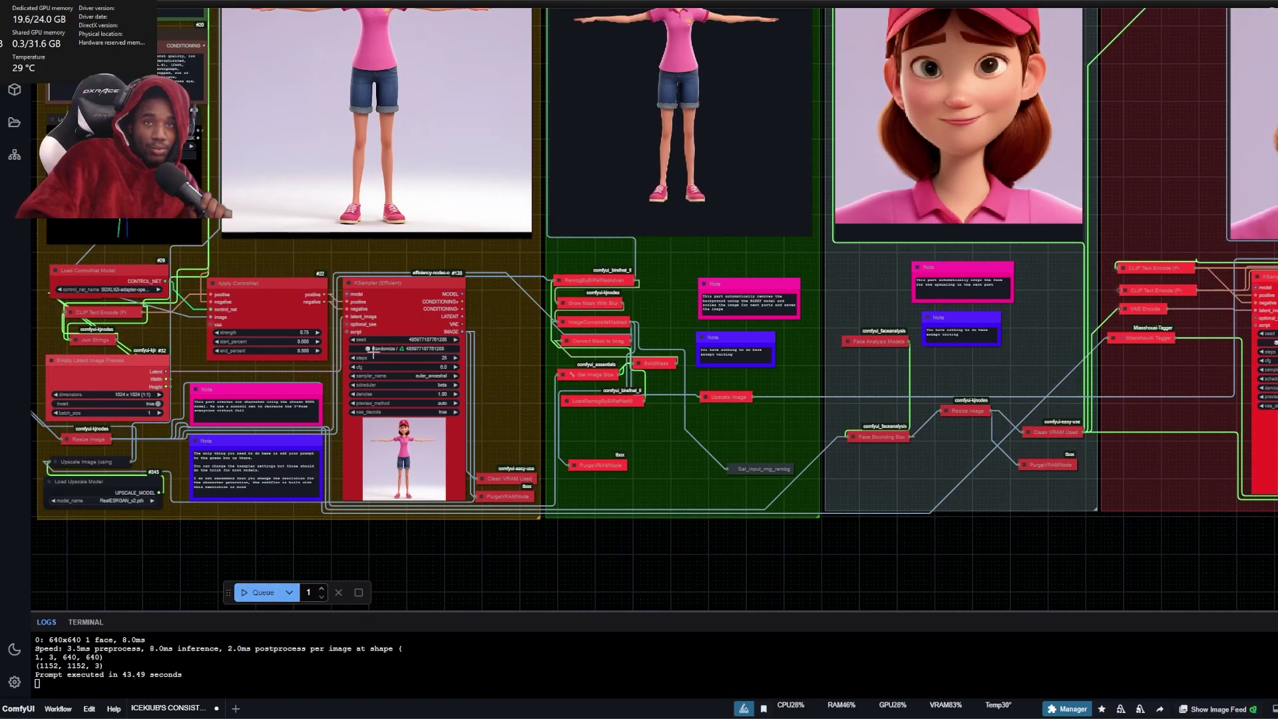
- Queue the workflow once with the later groups bypassed and look at the output images
left_click(257, 592)
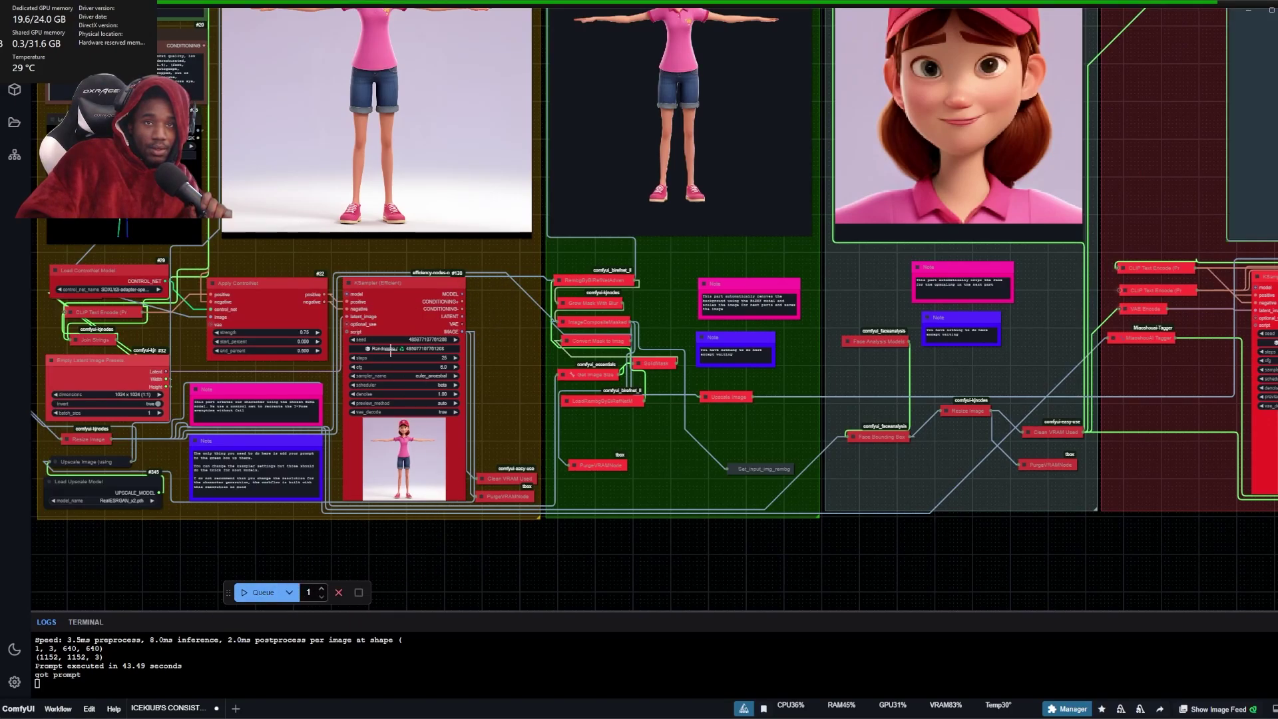
scroll(426, 370, "down", 5)
scroll(426, 370, "up", 10)
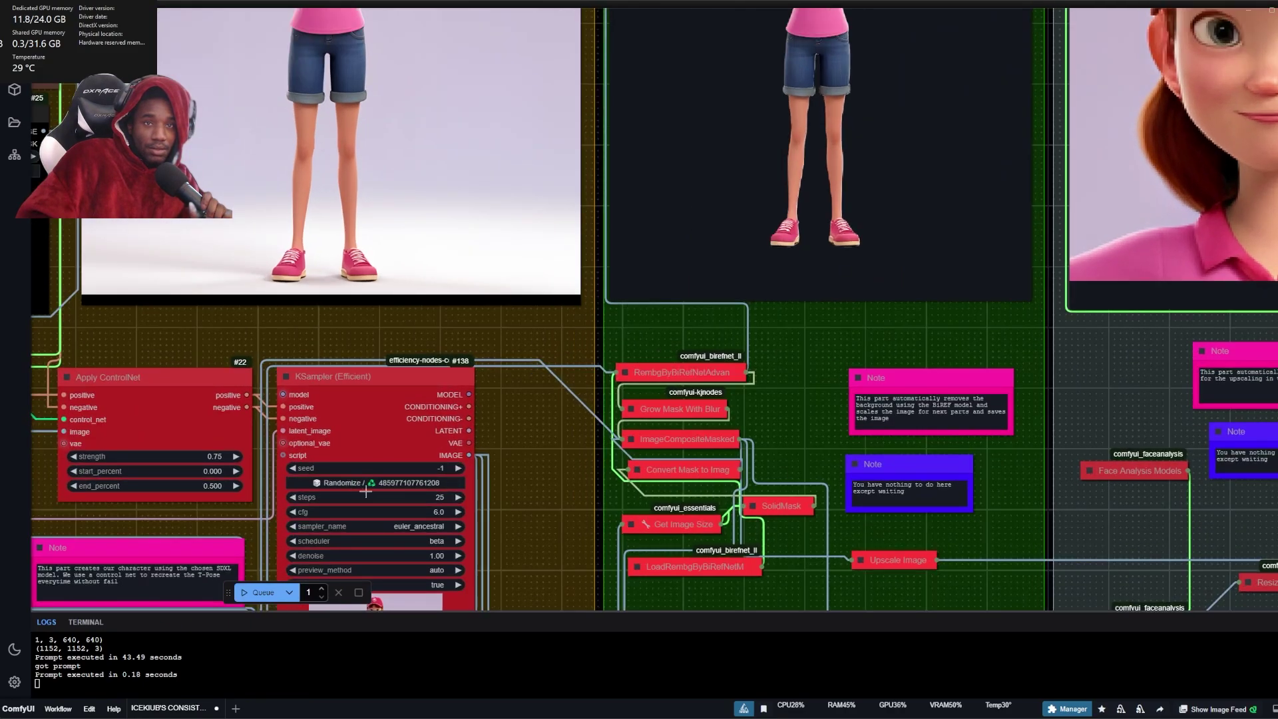
- Queue another run to generate a new T-pose character image in the Initial Gen group
scroll(366, 492, "down", 5)
left_click(262, 591)
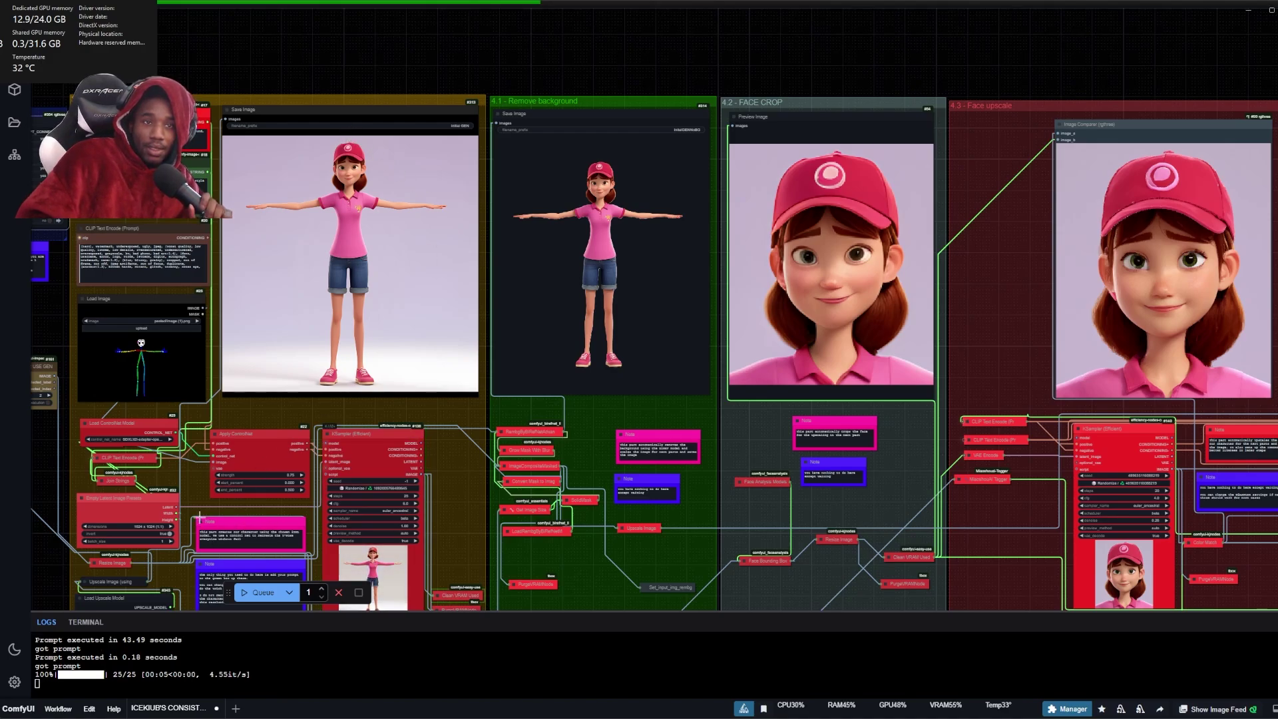
scroll(199, 518, "down", 3)
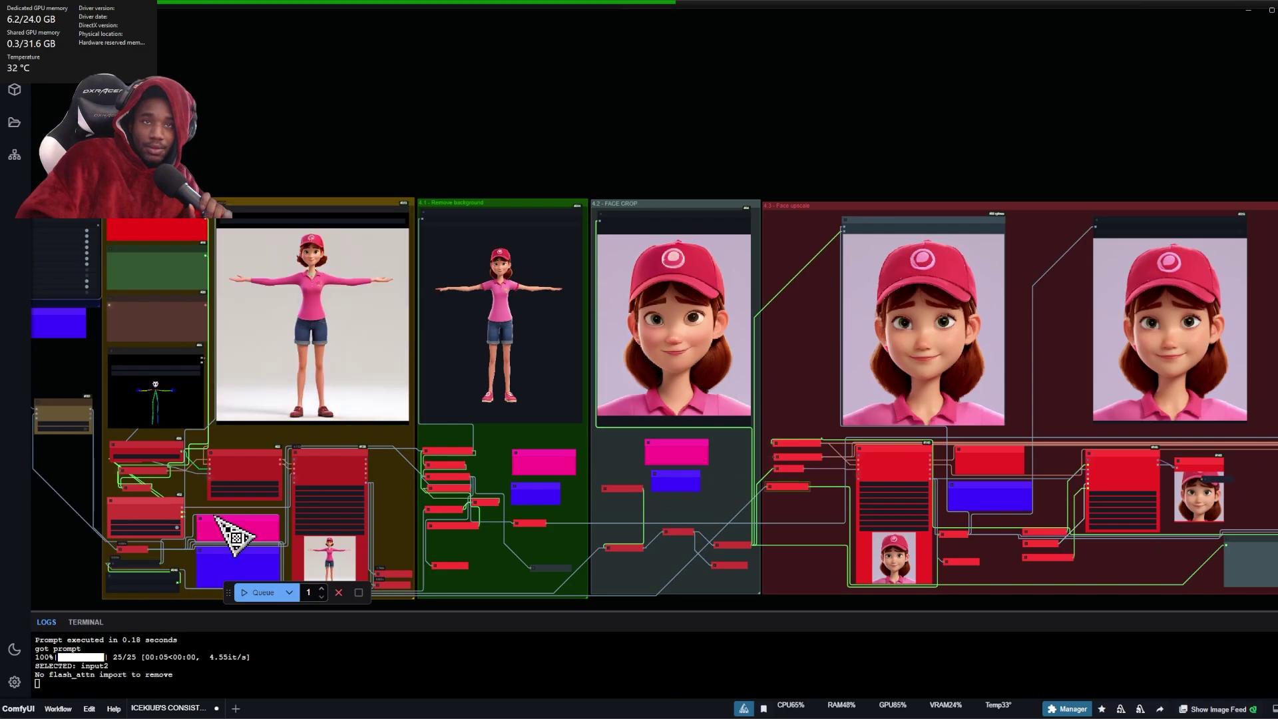
- Examine the new run's background-removed character, cropped face and Face upscale comparison images
scroll(399, 199, "up", 3)
scroll(200, 400, "up", 2)
scroll(200, 399, "down", 2)
scroll(685, 381, "up", 5)
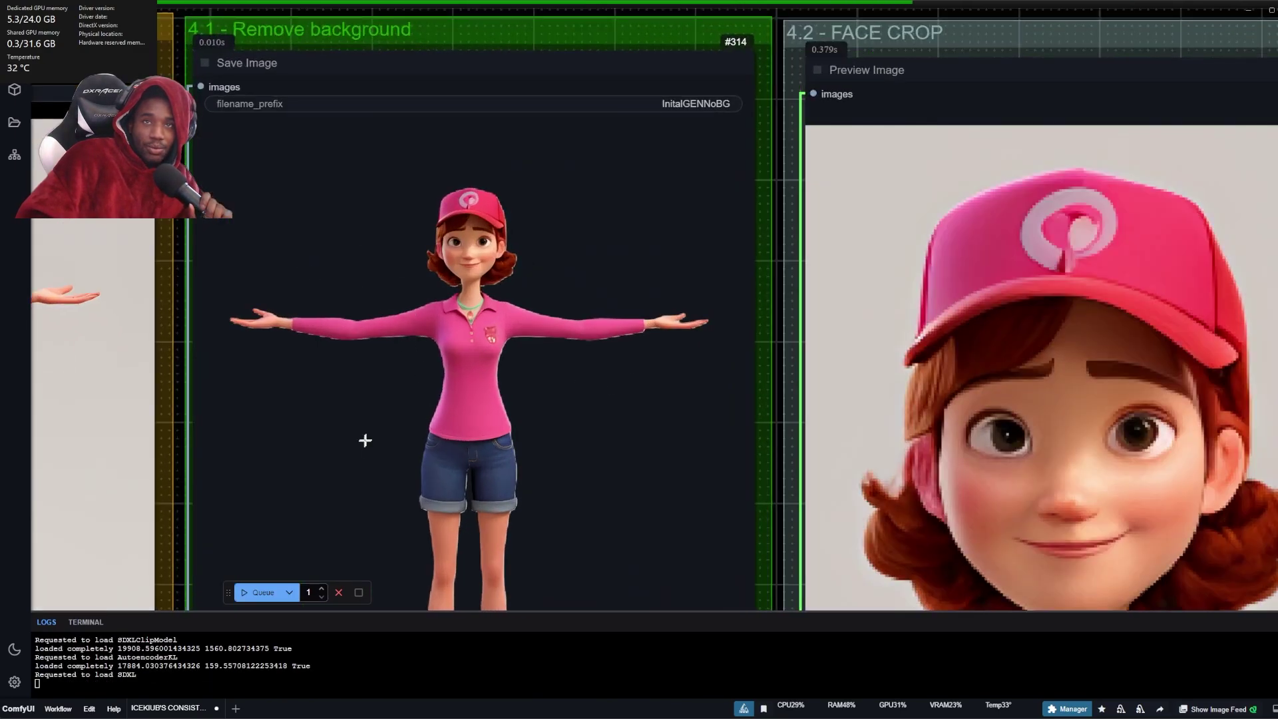
scroll(367, 423, "down", 5)
scroll(616, 485, "down", 5)
scroll(553, 559, "up", 5)
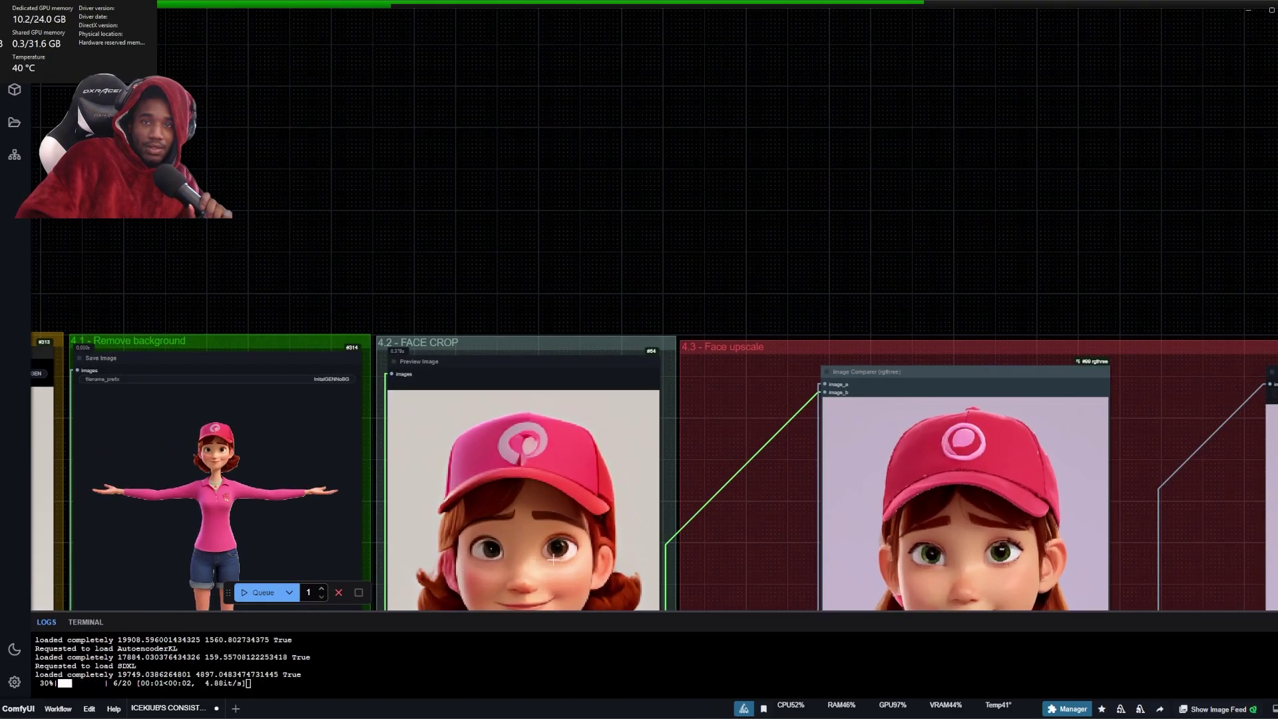
left_click_drag(992, 234, 733, 80)
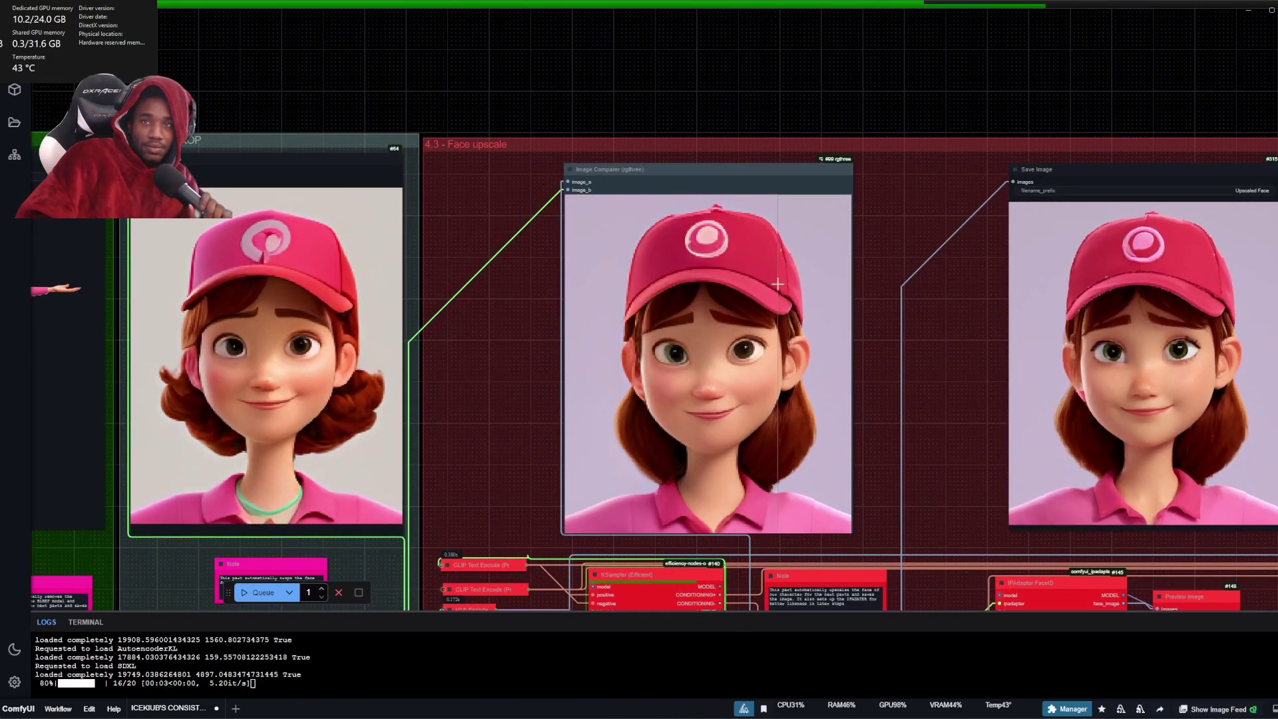
scroll(929, 439, "down", 3)
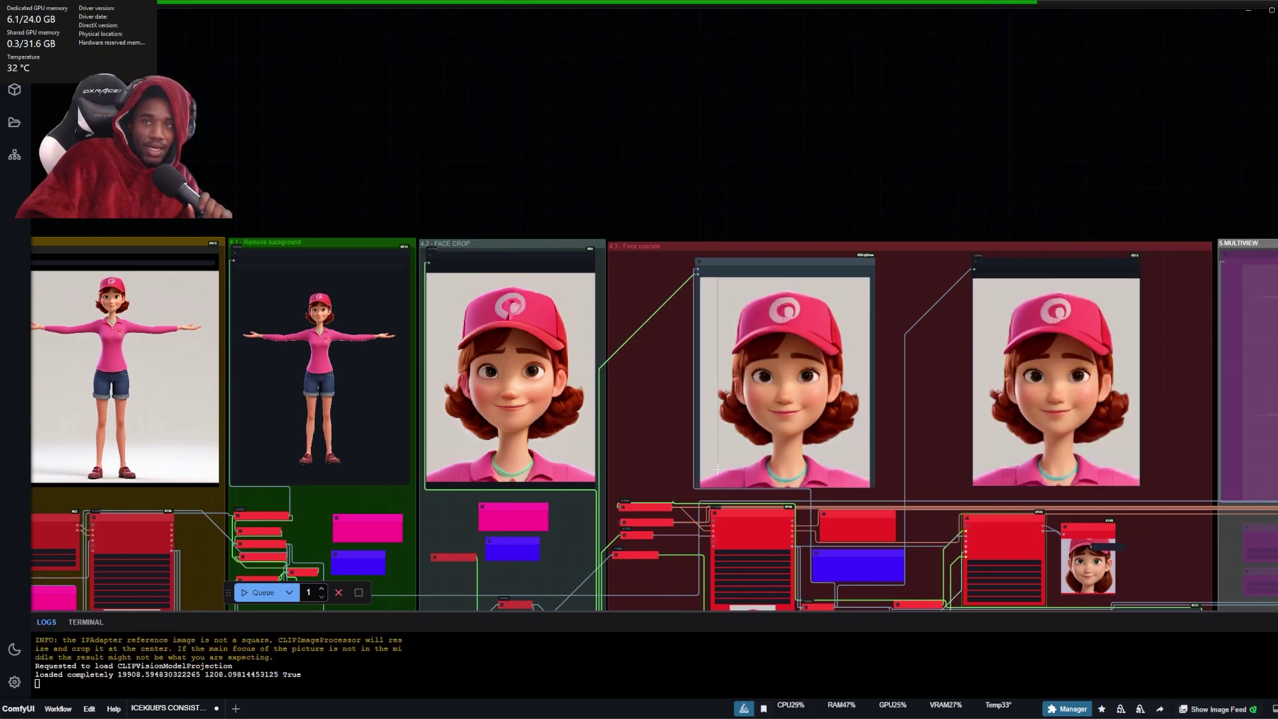
scroll(927, 471, "up", 6)
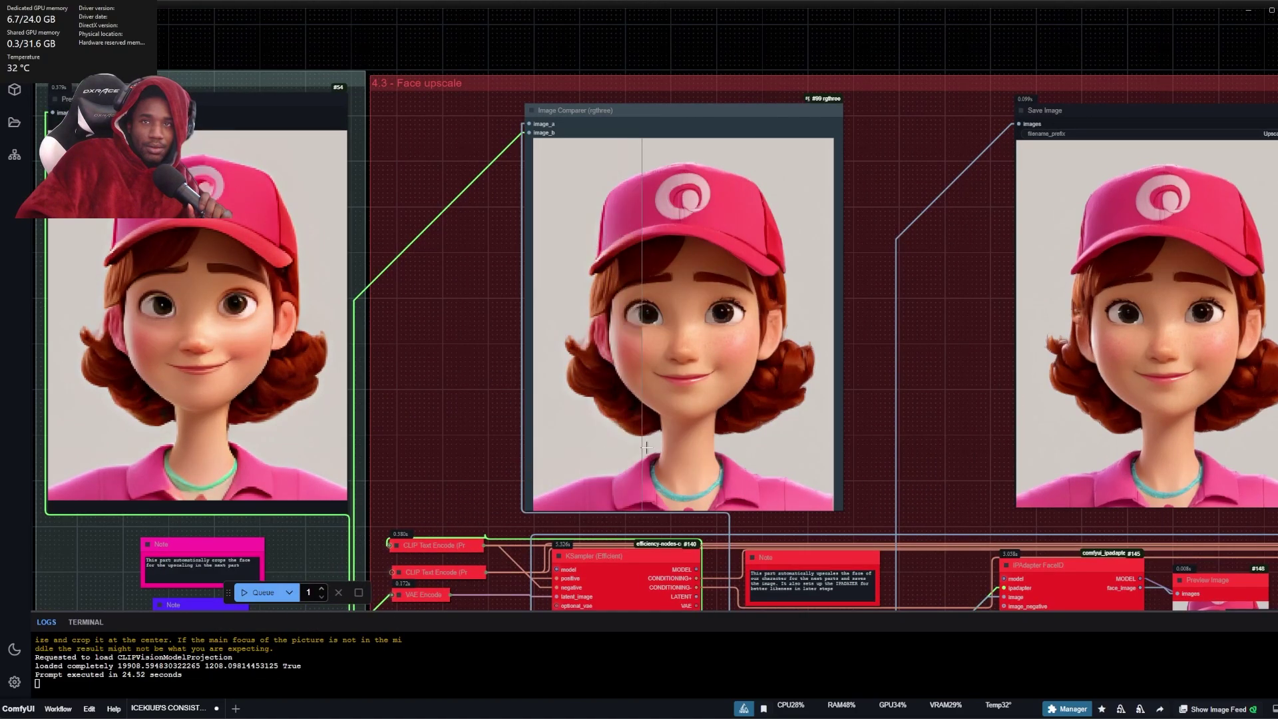
scroll(578, 420, "down", 15)
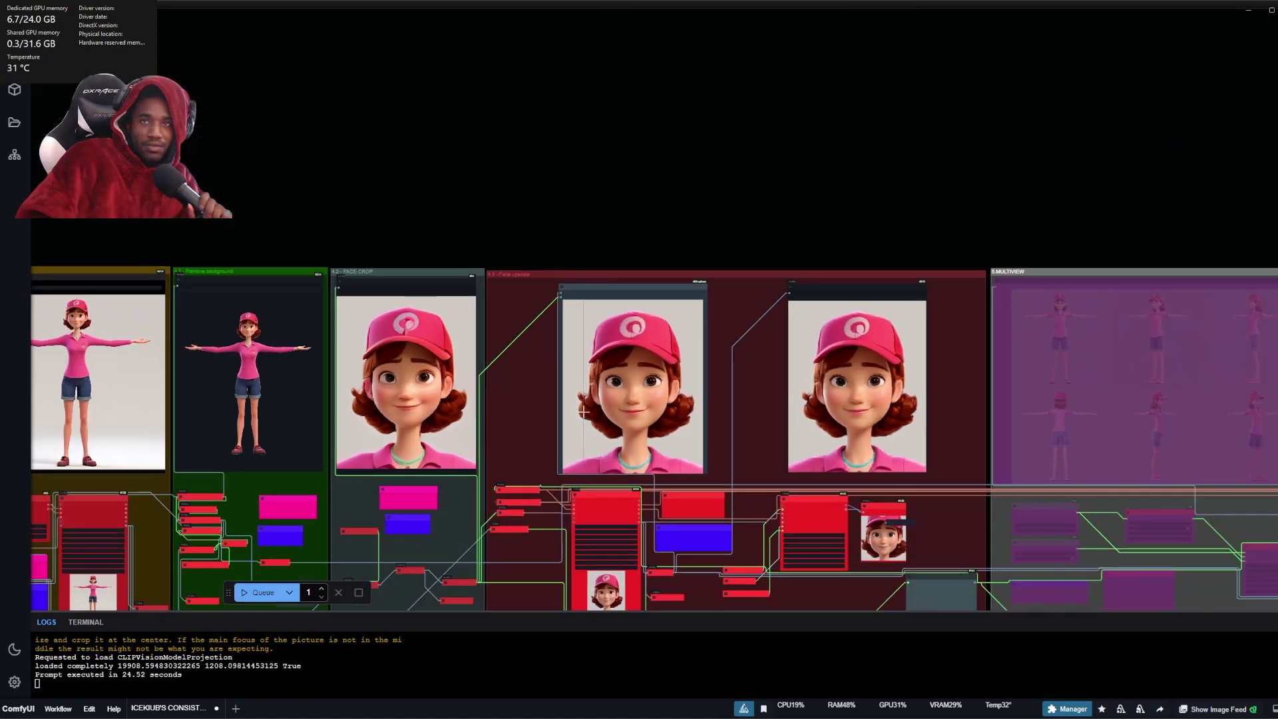
- Enable the 5.MULTIVIEW group in the groups bypasser above the multiview previews
left_click_drag(852, 278, 771, 232)
scroll(662, 531, "up", 5)
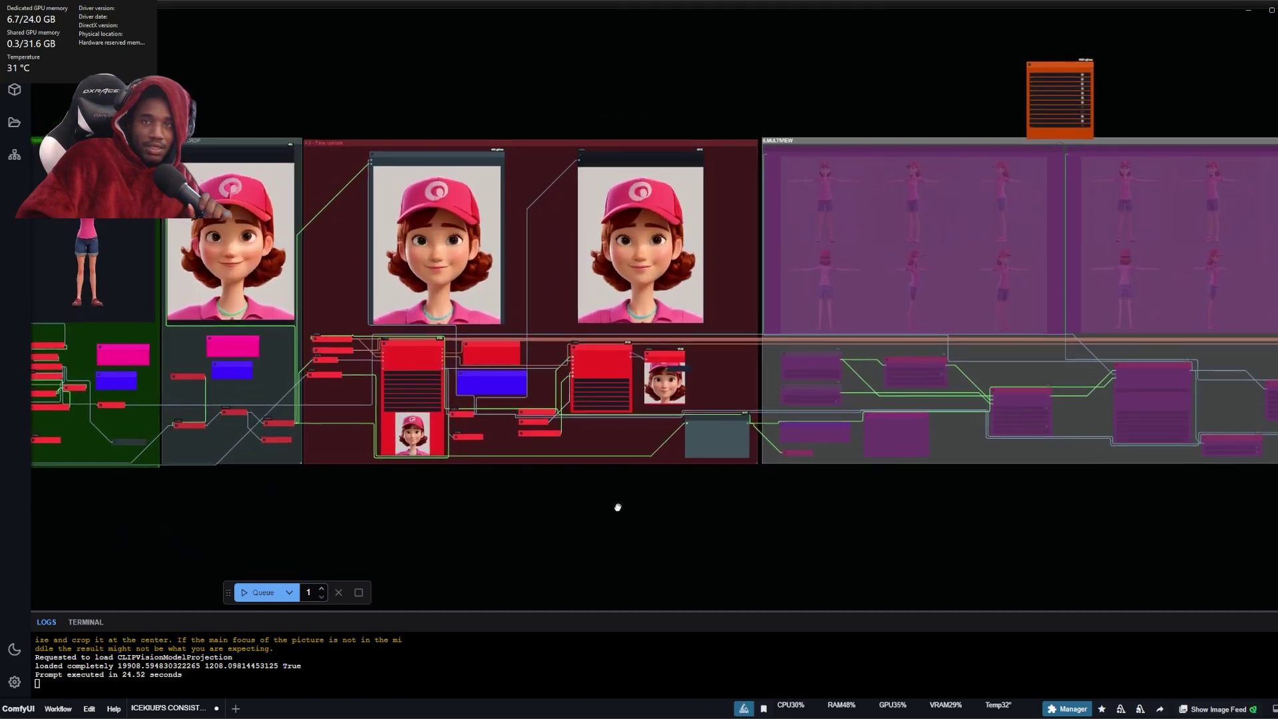
scroll(1221, 163, "up", 4)
scroll(1132, 133, "up", 5)
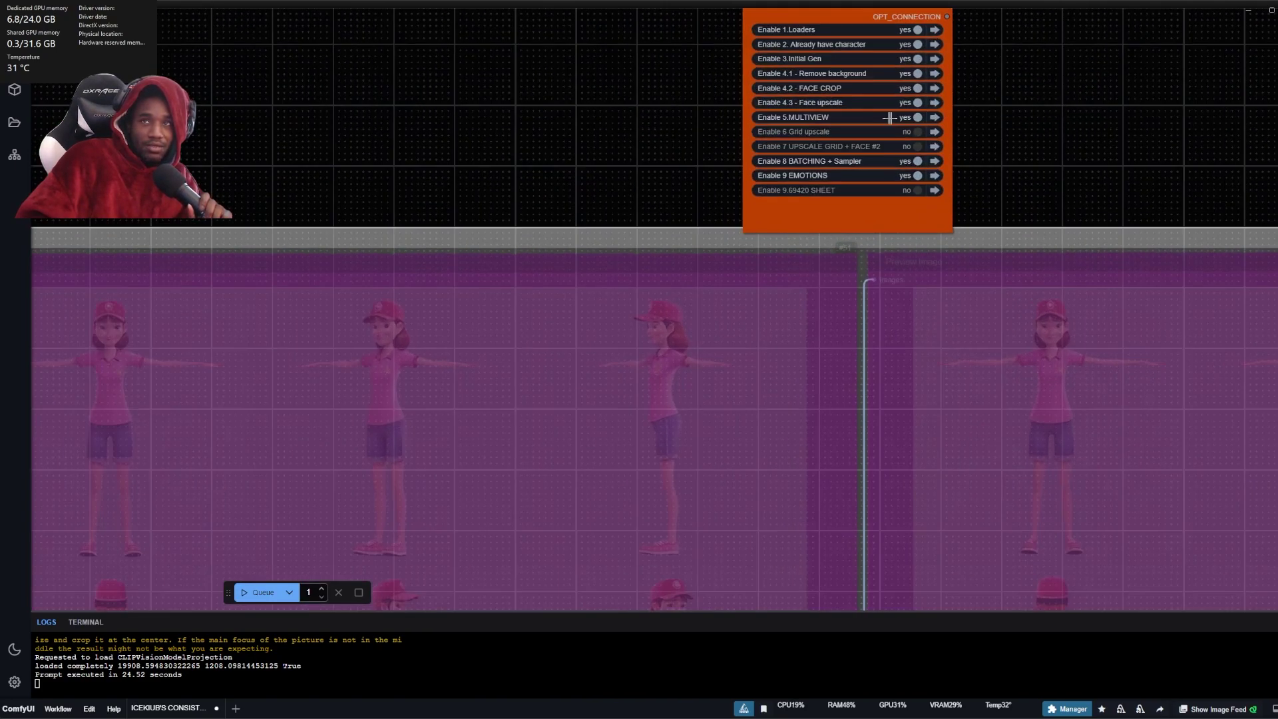
left_click(917, 117)
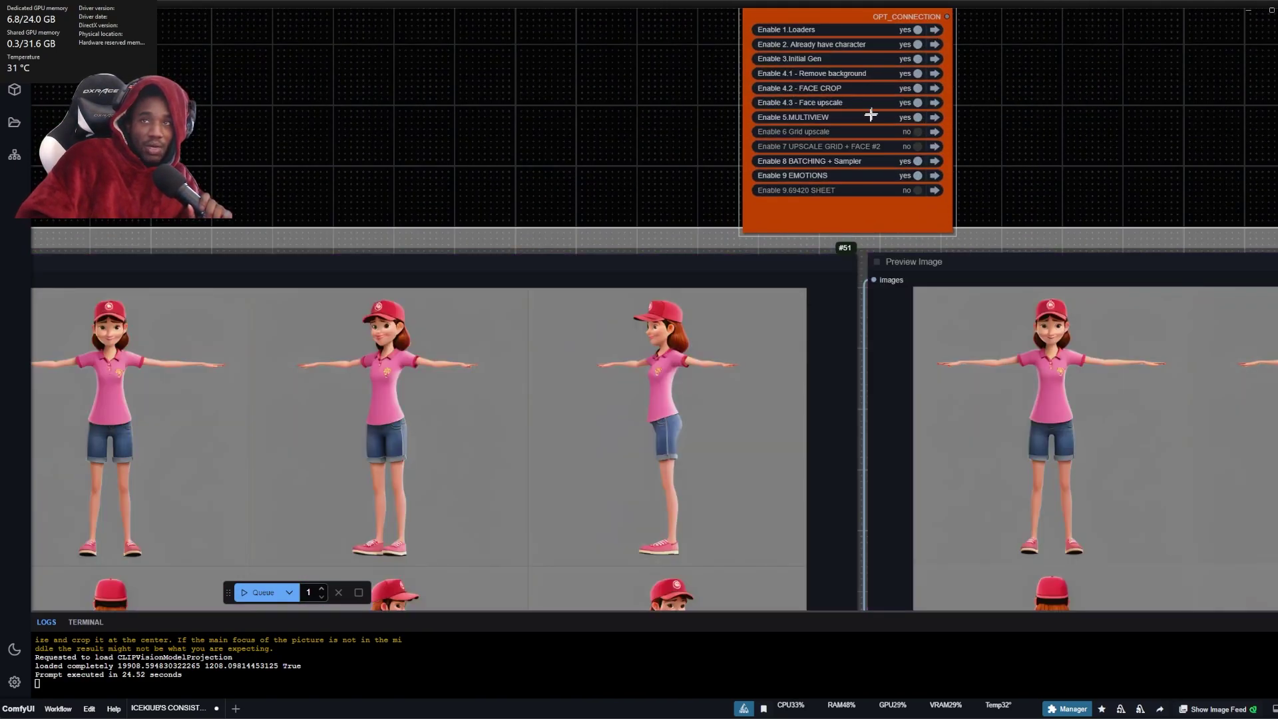
- Look over the MULTIVIEW group and queue the workflow once with that group enabled
scroll(635, 146, "down", 5)
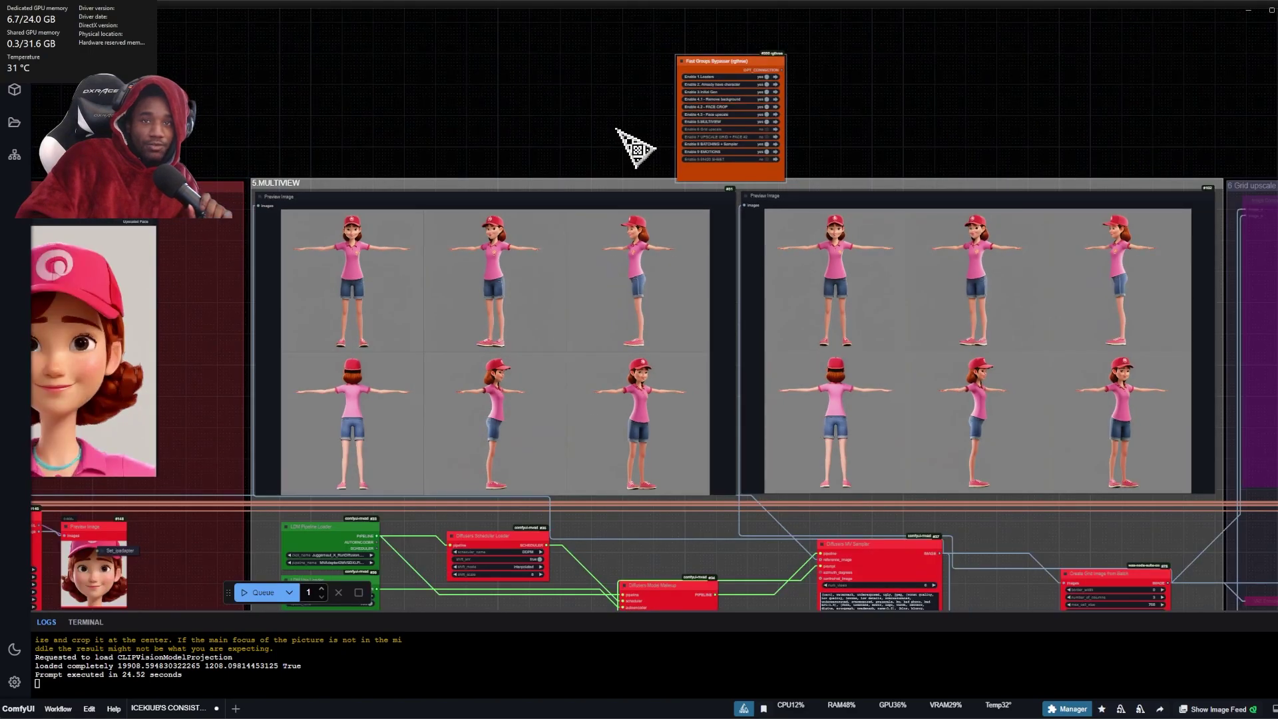
scroll(842, 105, "up", 5)
scroll(903, 251, "down", 1)
scroll(904, 252, "down", 5)
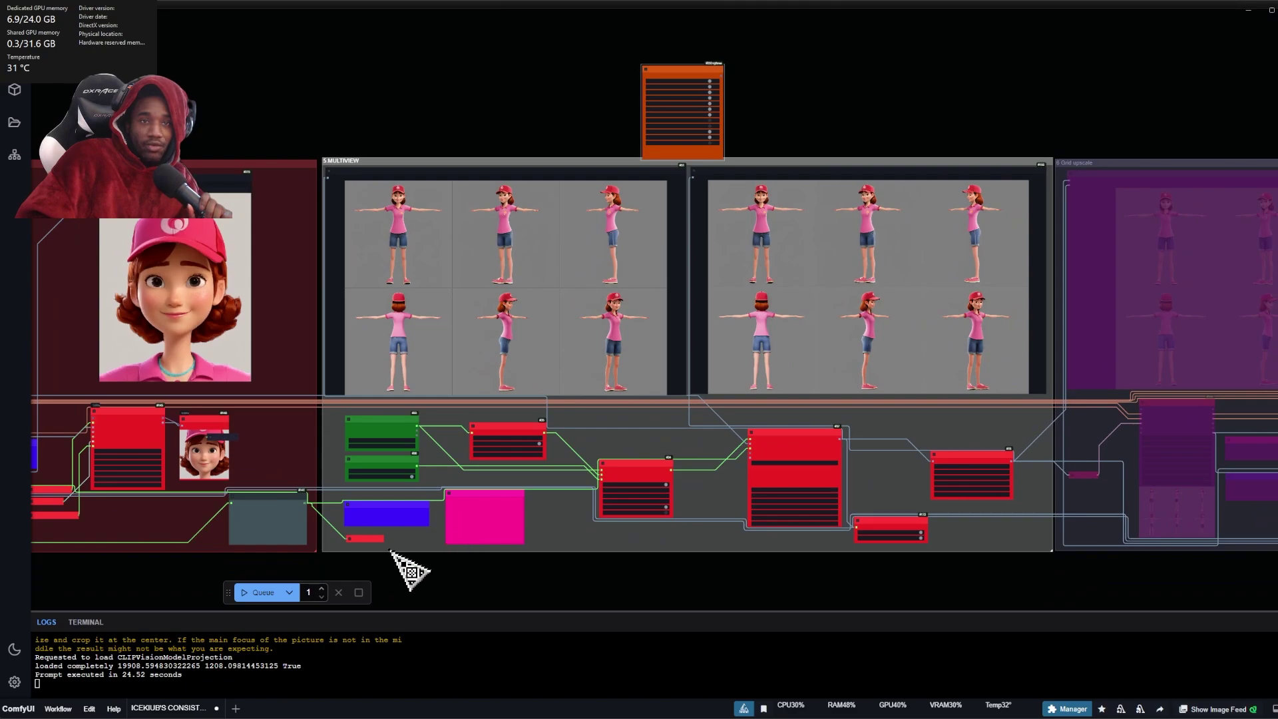
scroll(420, 564, "up", 5)
left_click(260, 592)
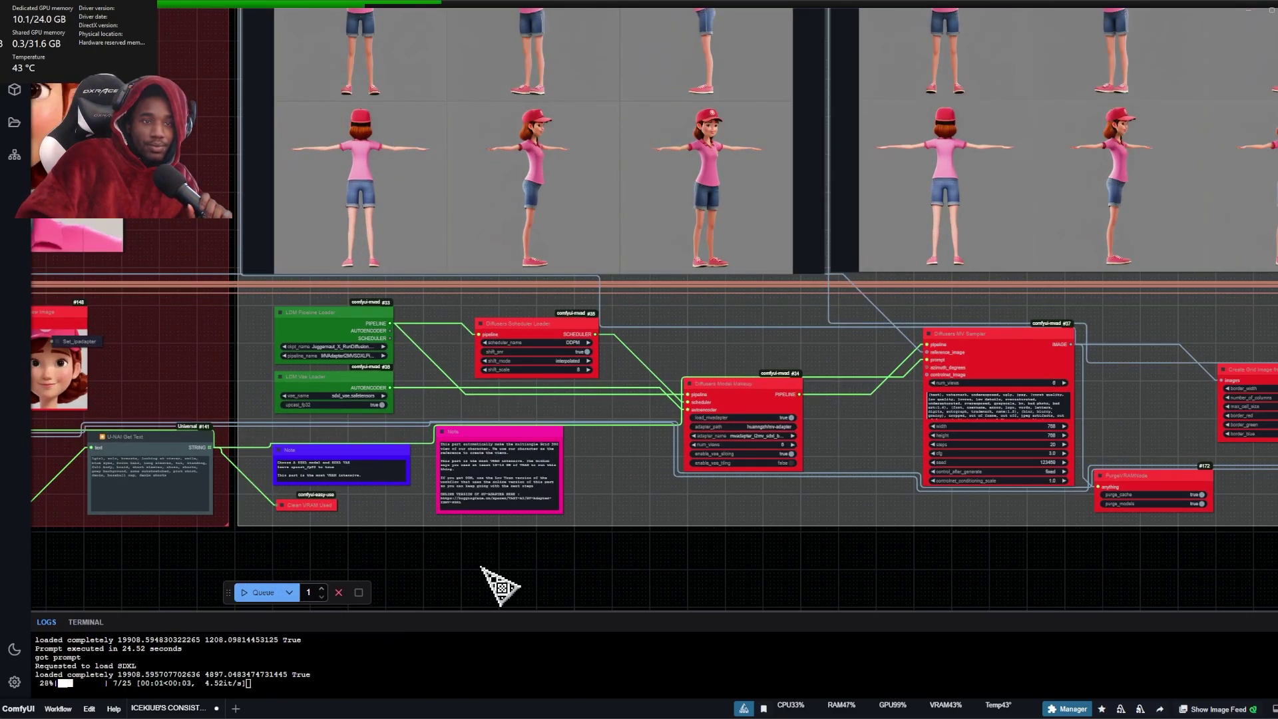
- Follow the run from the Initial Gen sampler through Remove background, FACE CROP and Face upscale to the MULTIVIEW group
scroll(481, 566, "down", 6)
left_click_drag(152, 582, 1025, 549)
scroll(373, 561, "up", 6)
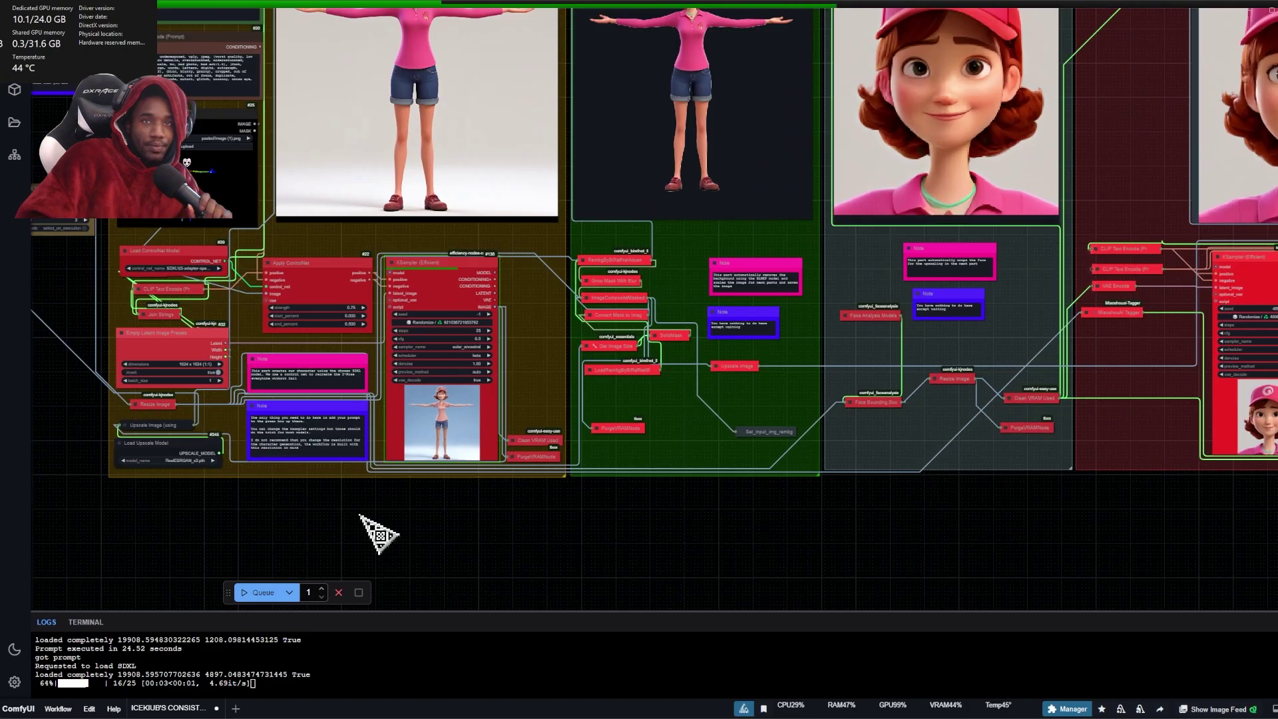
scroll(412, 333, "up", 8)
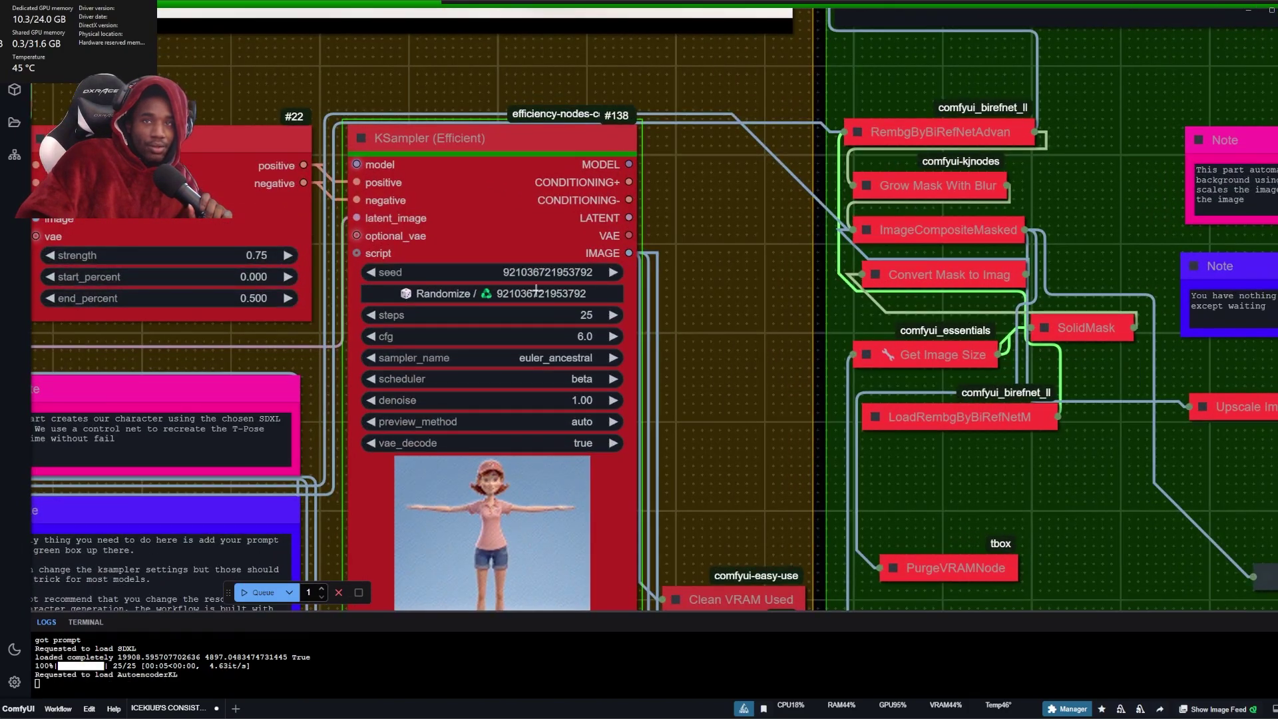
scroll(689, 337, "down", 3)
scroll(736, 505, "down", 8)
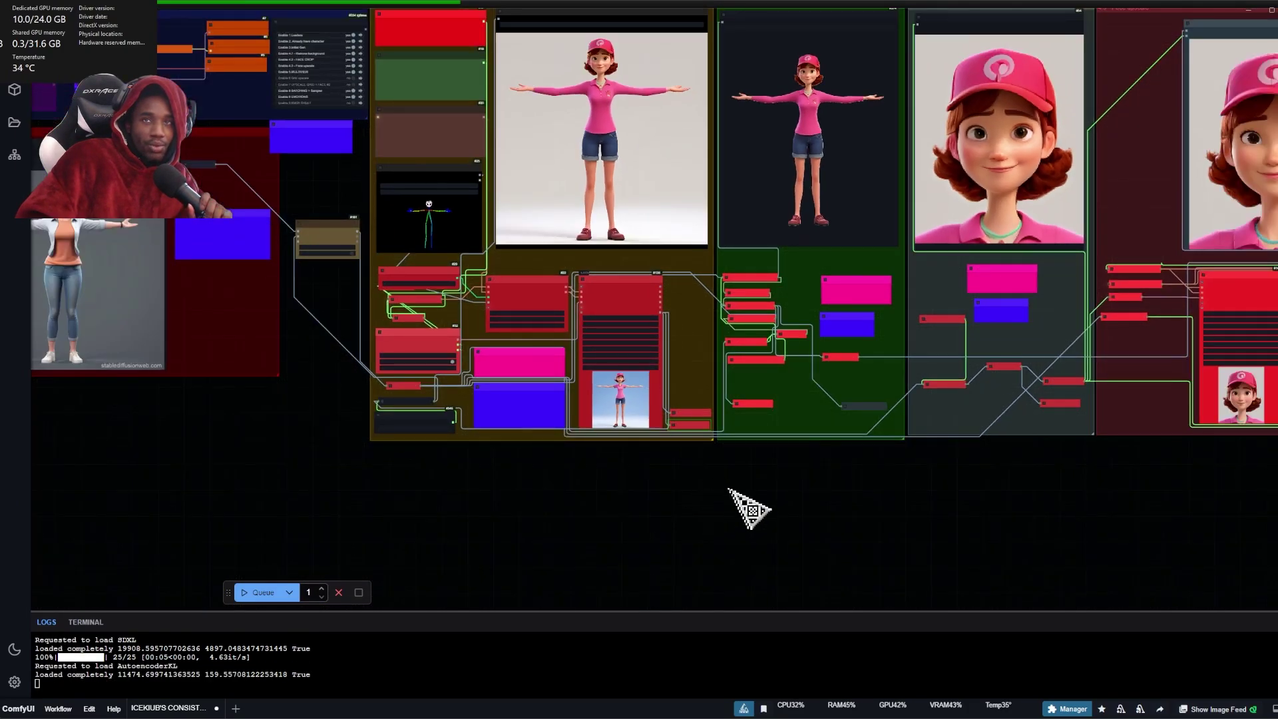
scroll(693, 531, "up", 6)
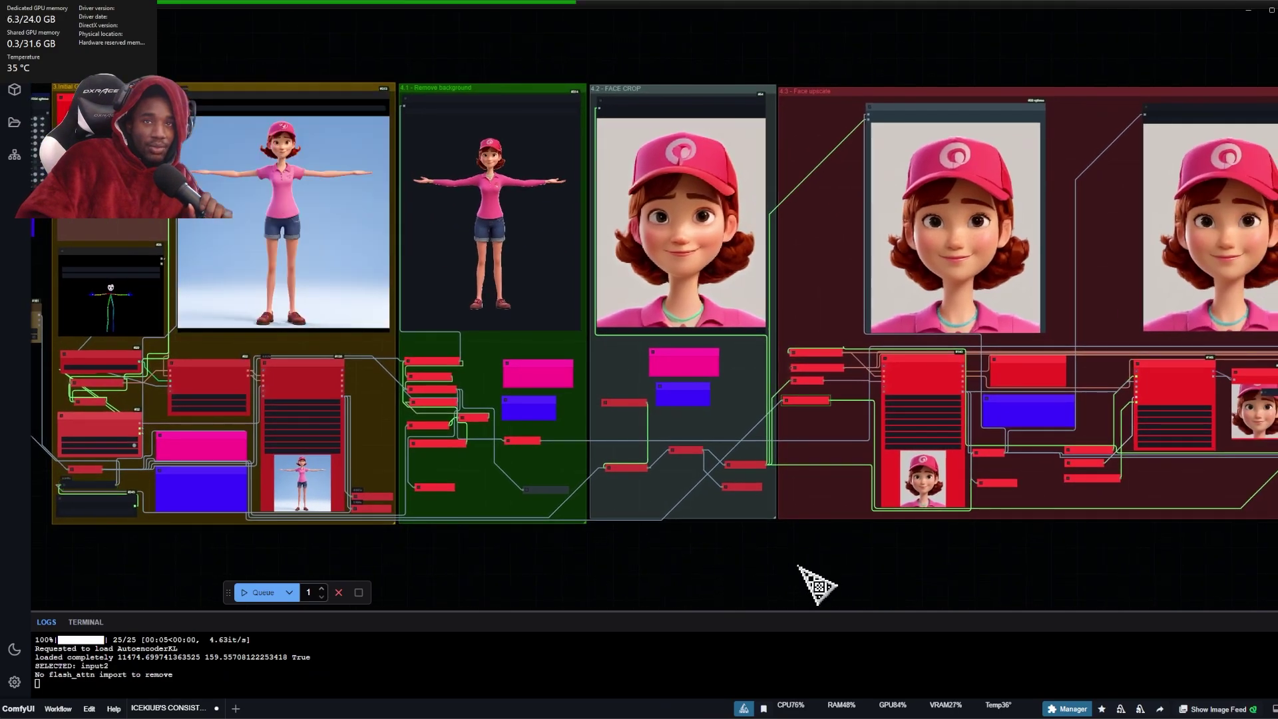
left_click_drag(802, 570, 708, 577)
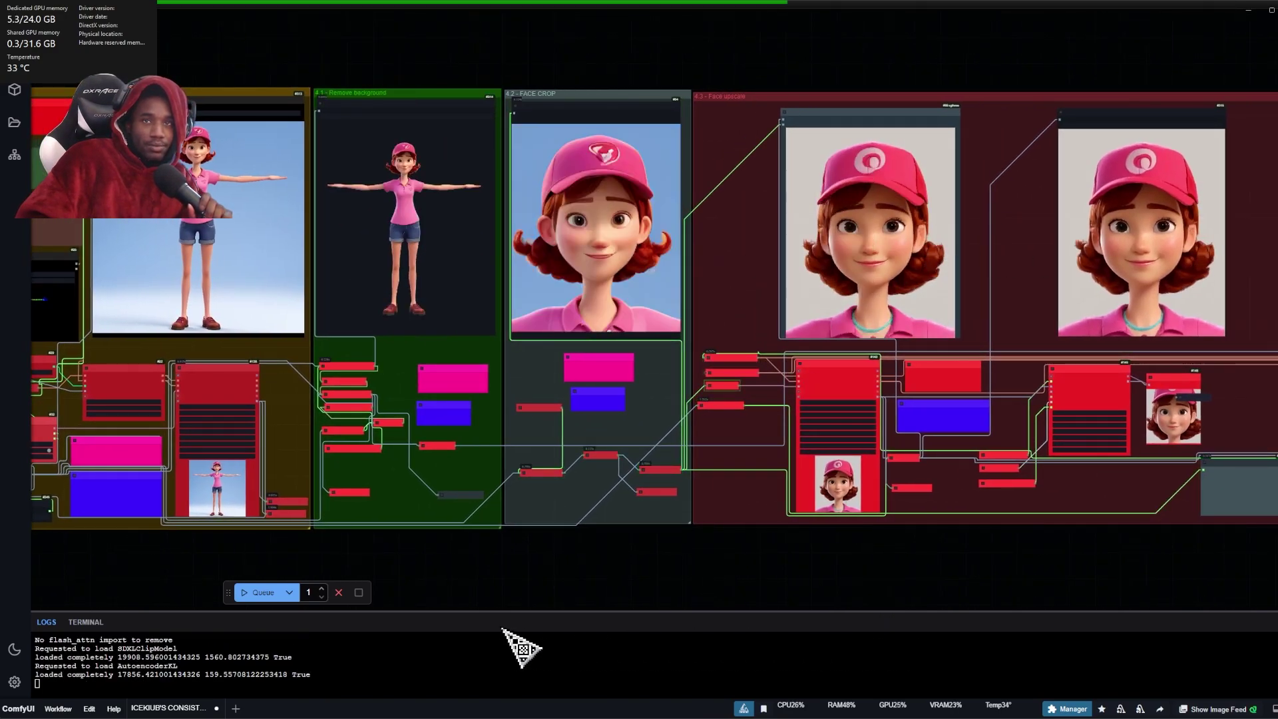
left_click_drag(972, 576, 736, 569)
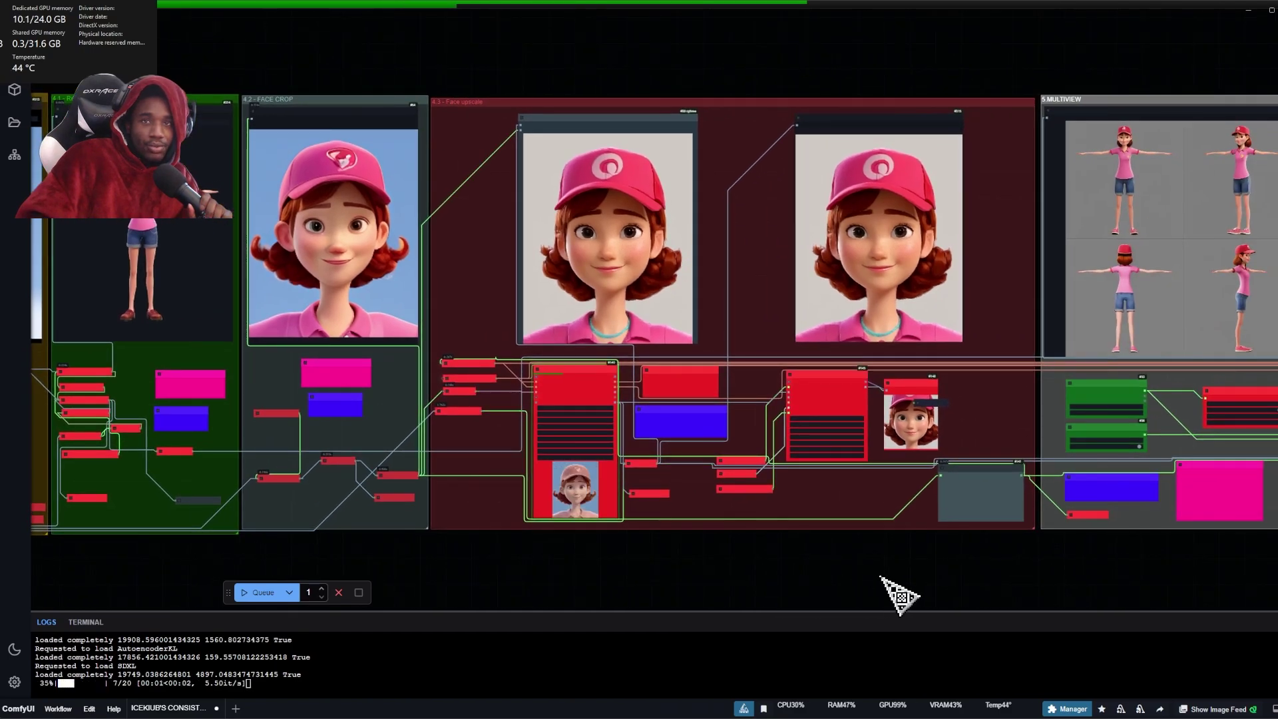
left_click_drag(886, 578, 354, 569)
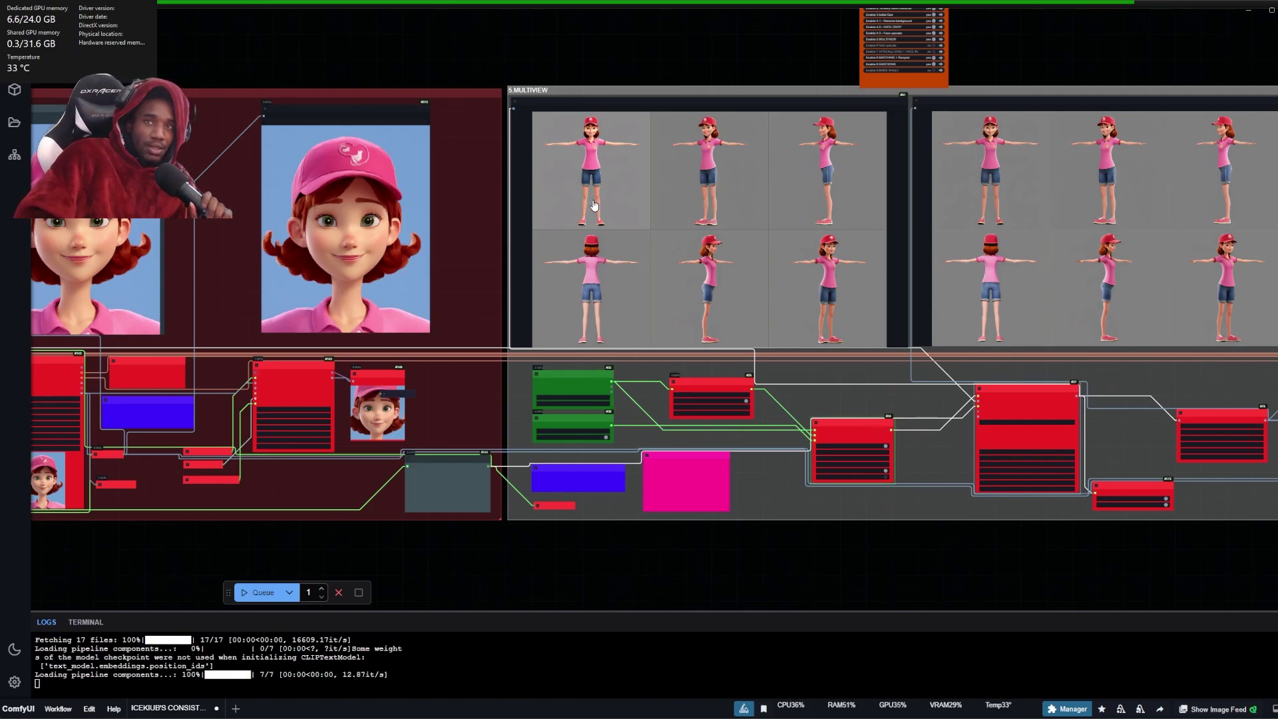
- Inspect the MULTIVIEW loader and sampler nodes and check the pipeline component loading progress in the log
scroll(639, 276, "down", 5)
scroll(732, 431, "up", 5)
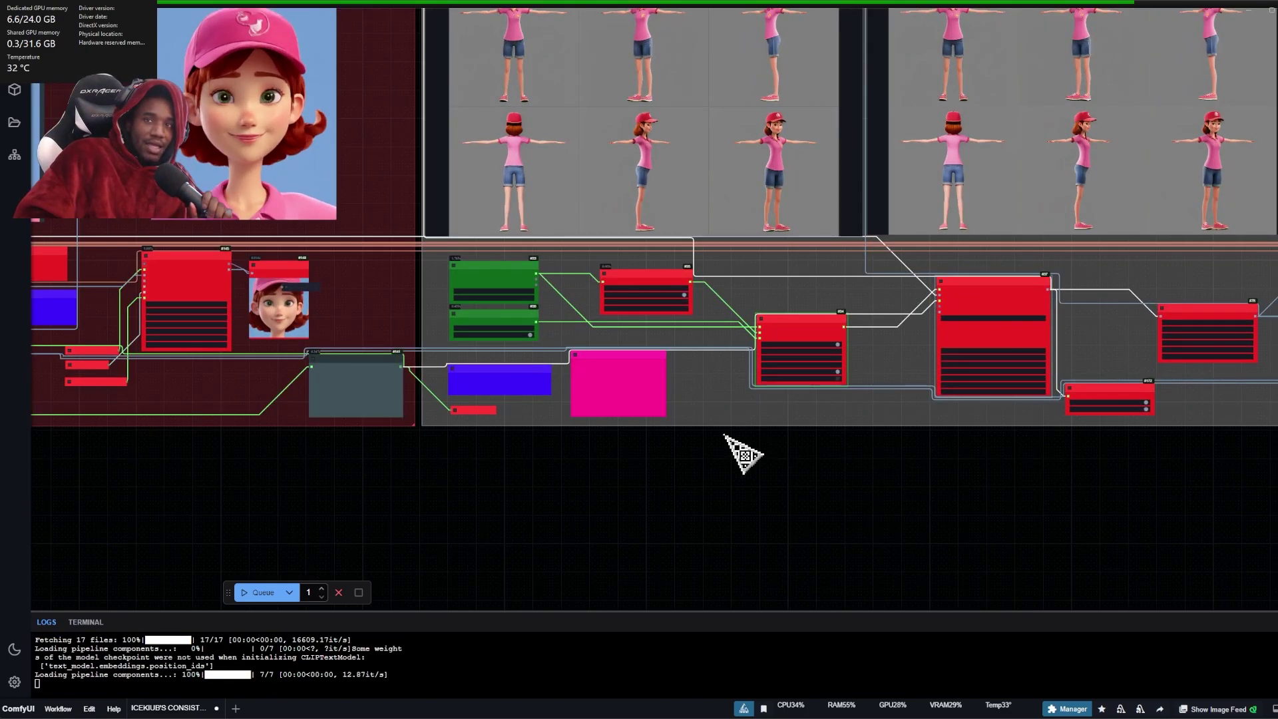
left_click_drag(746, 452, 665, 542)
scroll(688, 428, "up", 3)
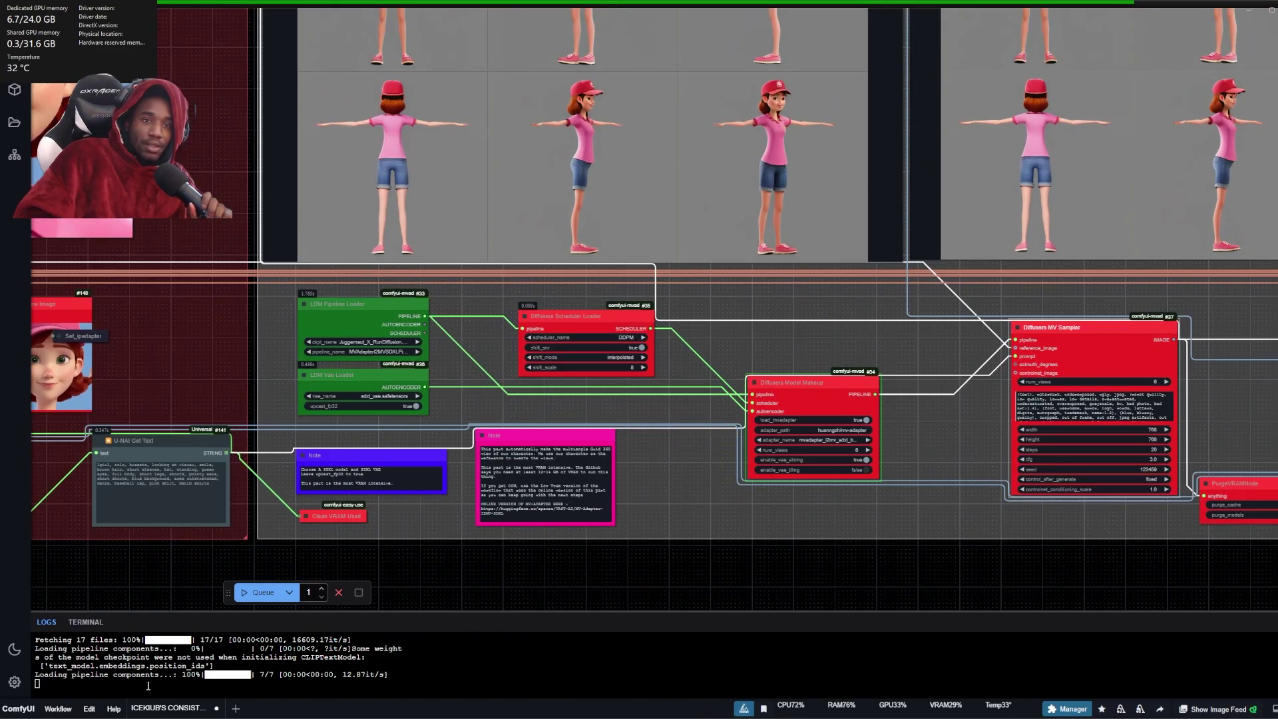
left_click_drag(79, 677, 210, 676)
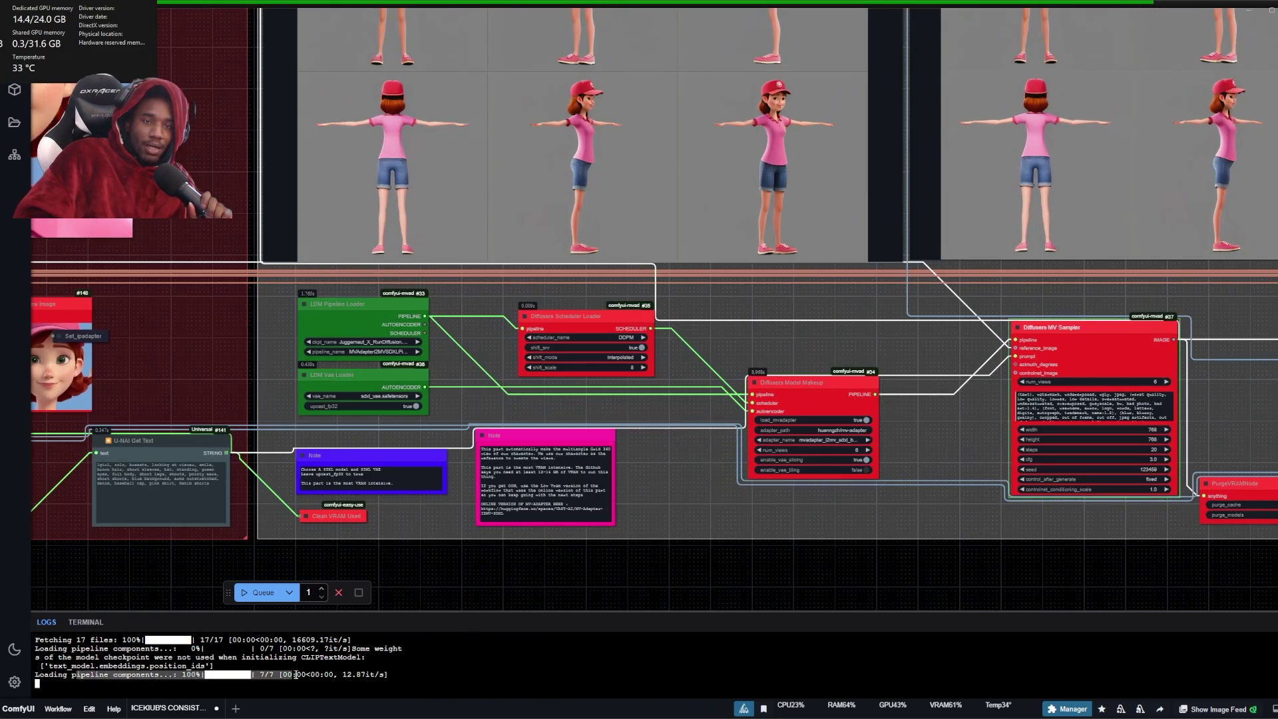
left_click(74, 683)
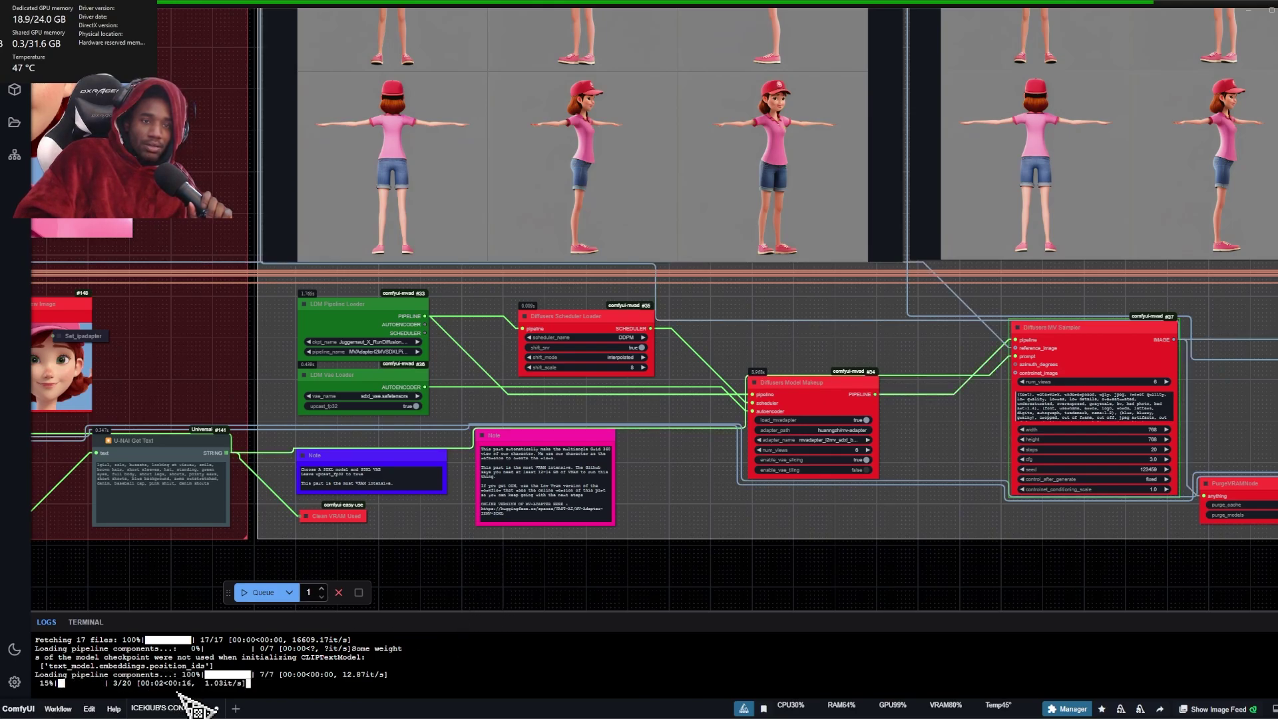
- Monitor the multiview sampling progress and examine the generated grid of character views
scroll(519, 599, "down", 6)
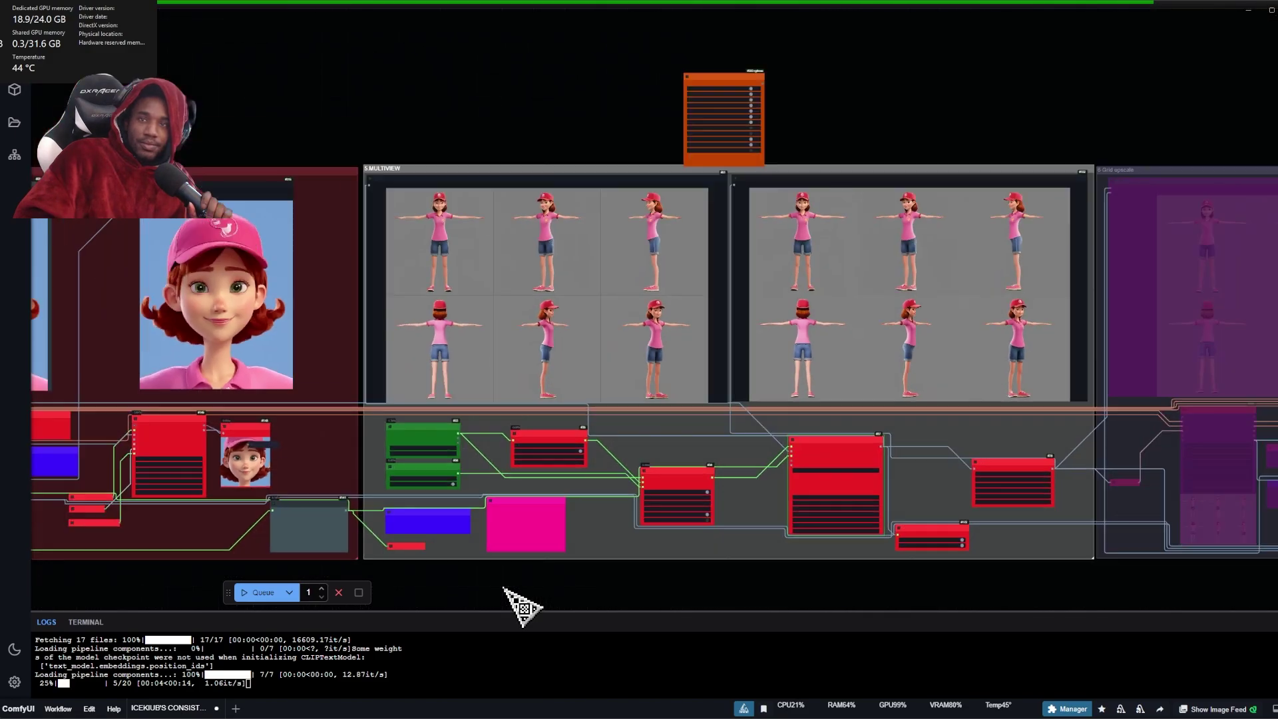
scroll(628, 392, "up", 5)
scroll(675, 403, "up", 2)
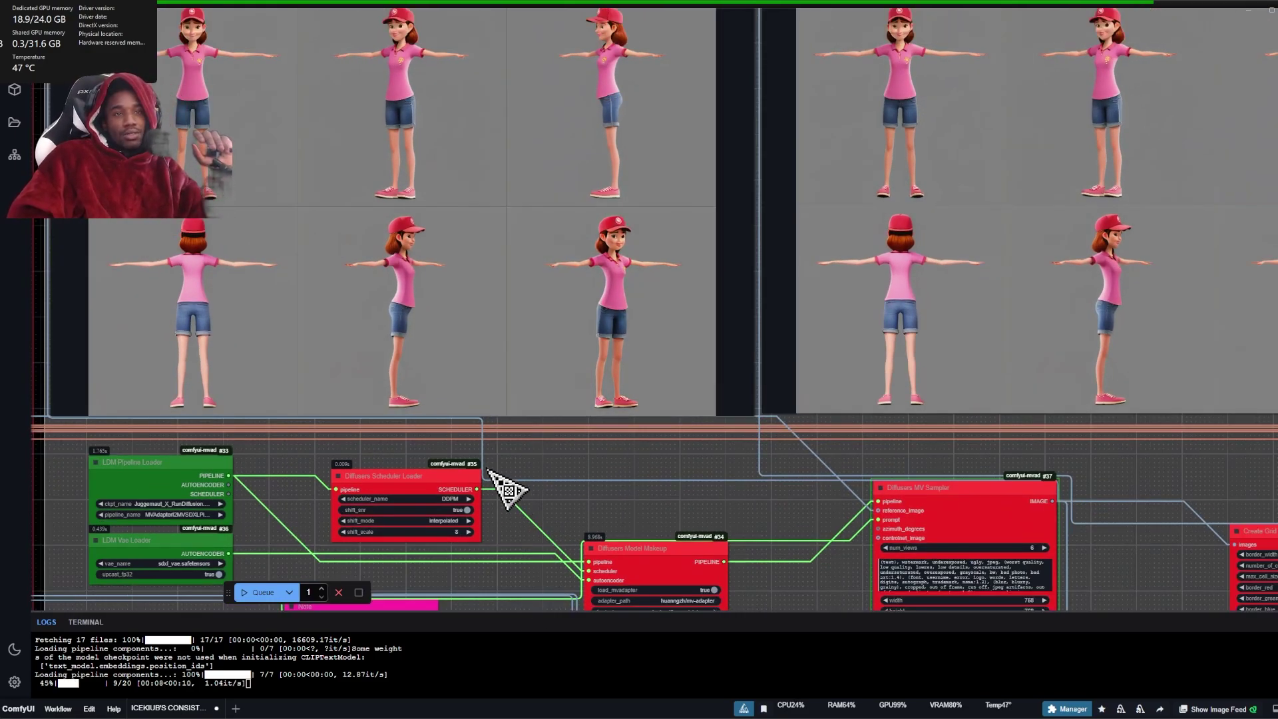
scroll(503, 472, "down", 4)
scroll(500, 448, "down", 4)
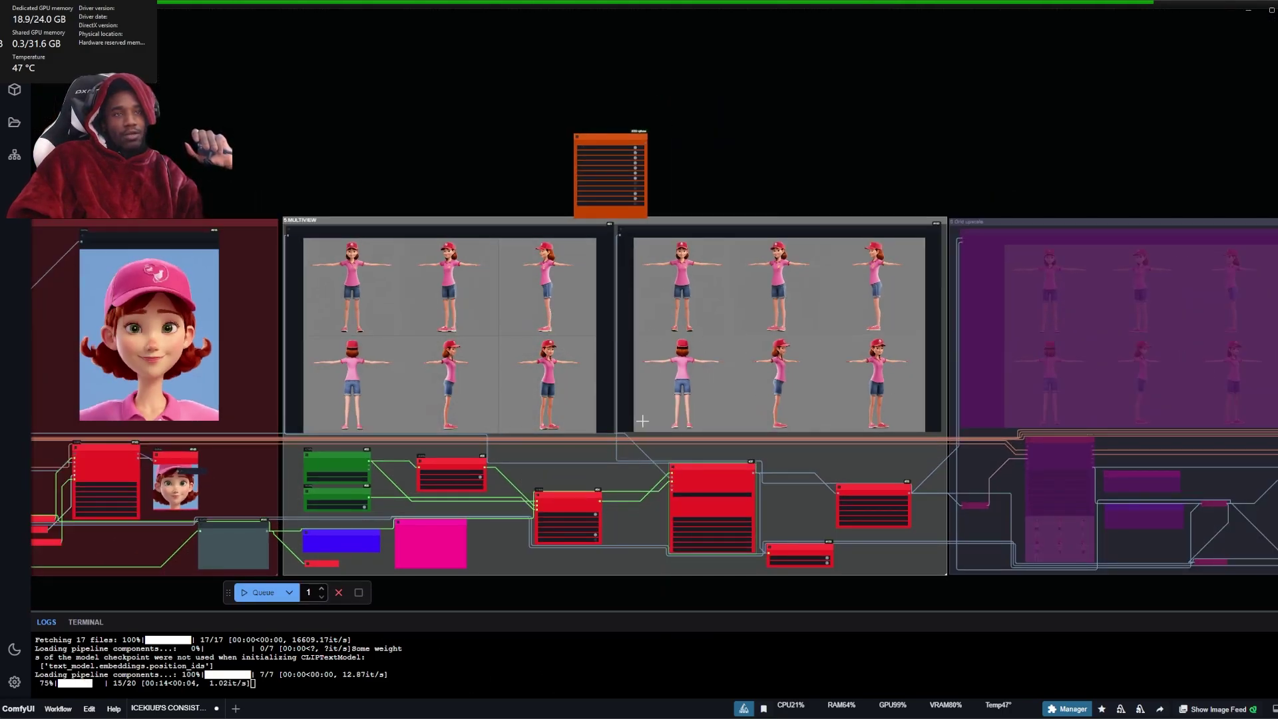
left_click_drag(491, 586, 491, 549)
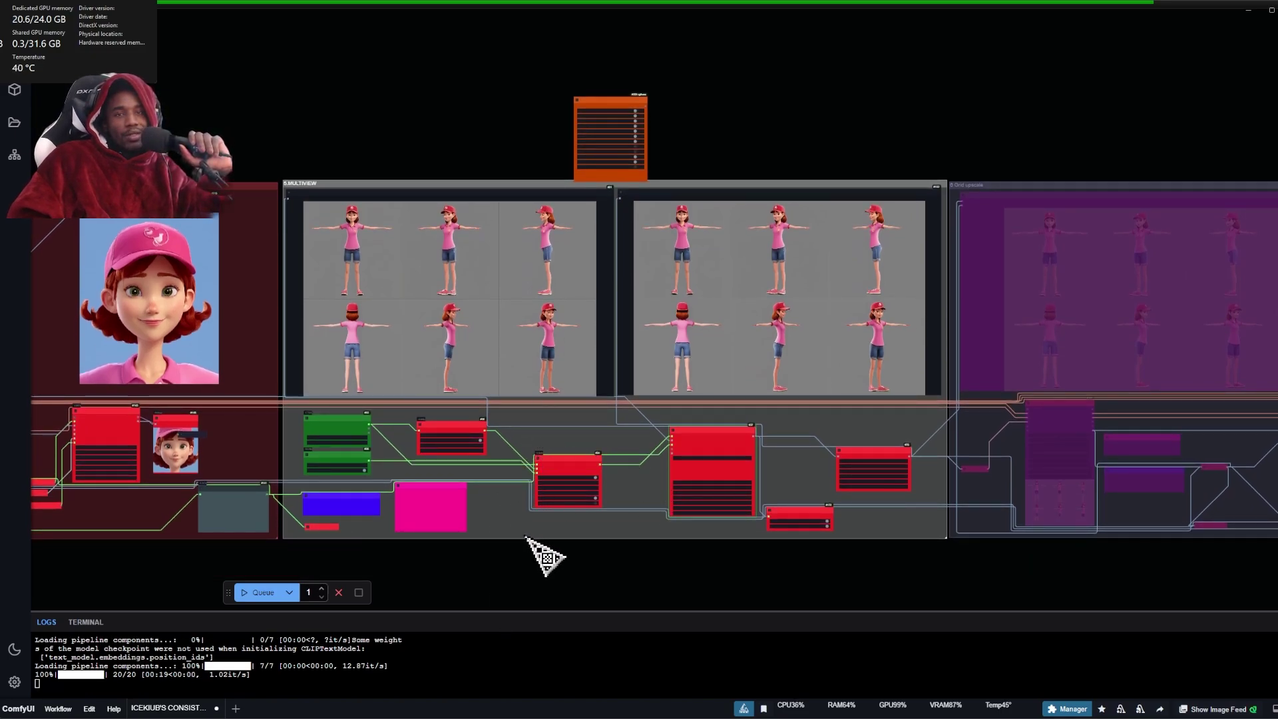
scroll(527, 539, "up", 9)
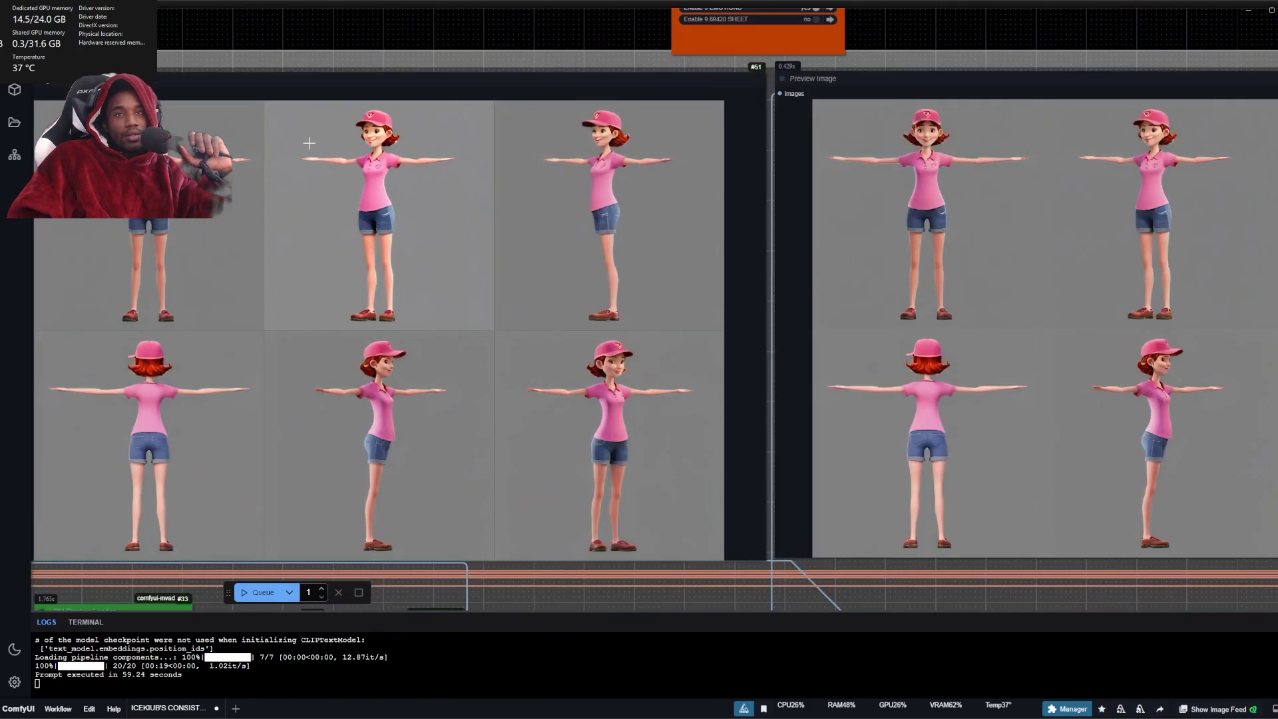
scroll(309, 140, "up", 1)
scroll(579, 413, "down", 12)
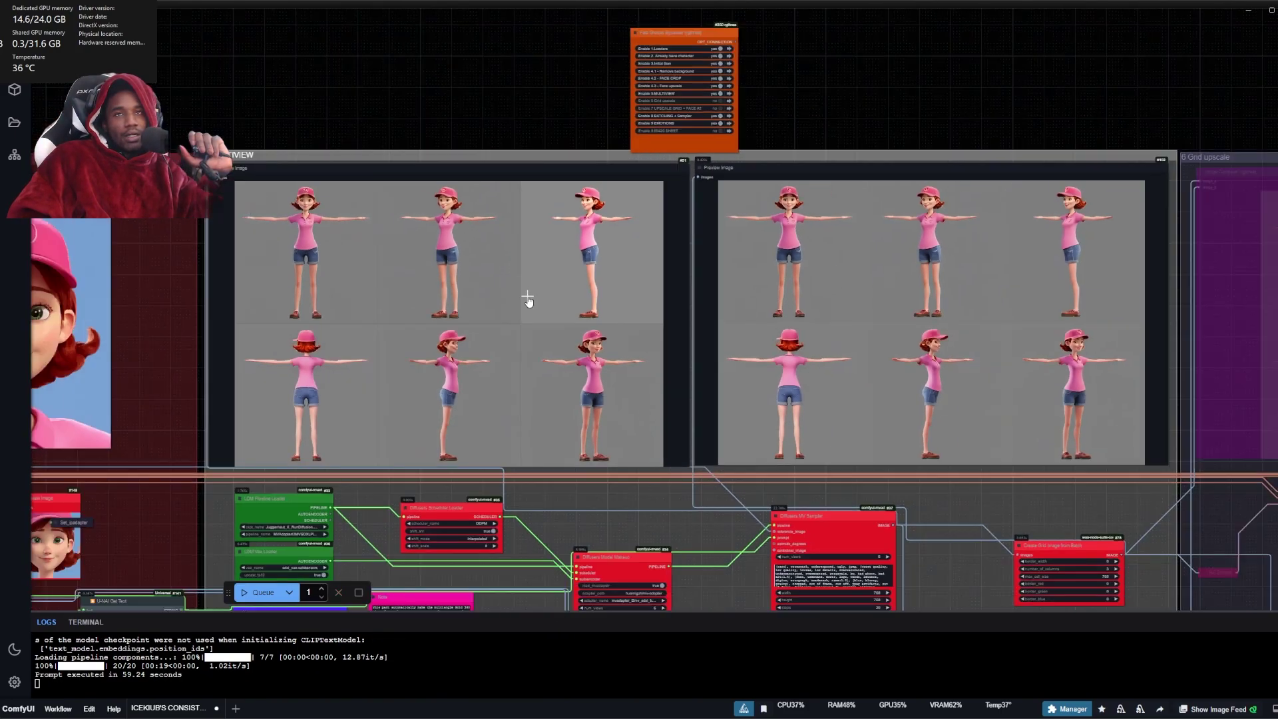
- Enable the 6 Grid upscale group in the groups bypasser above the MULTIVIEW group
left_click_drag(856, 513, 577, 535)
scroll(527, 407, "up", 7)
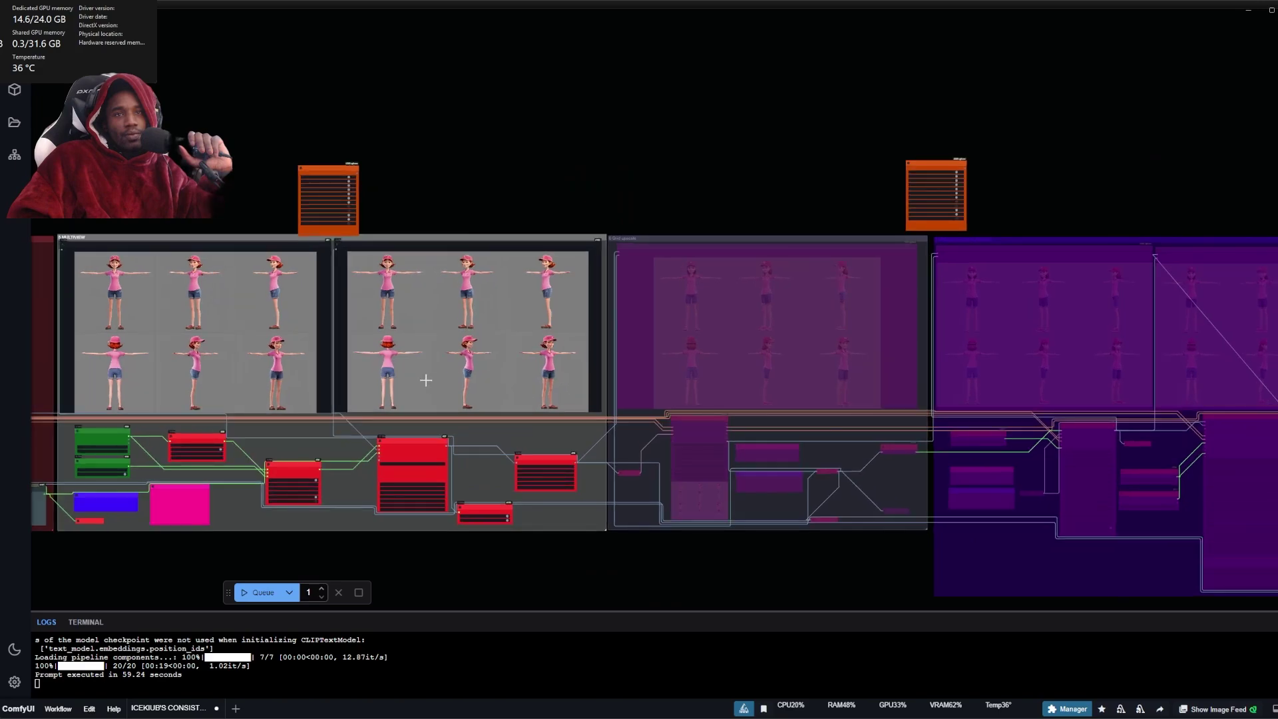
scroll(526, 409, "down", 9)
scroll(416, 195, "up", 6)
scroll(479, 293, "up", 6)
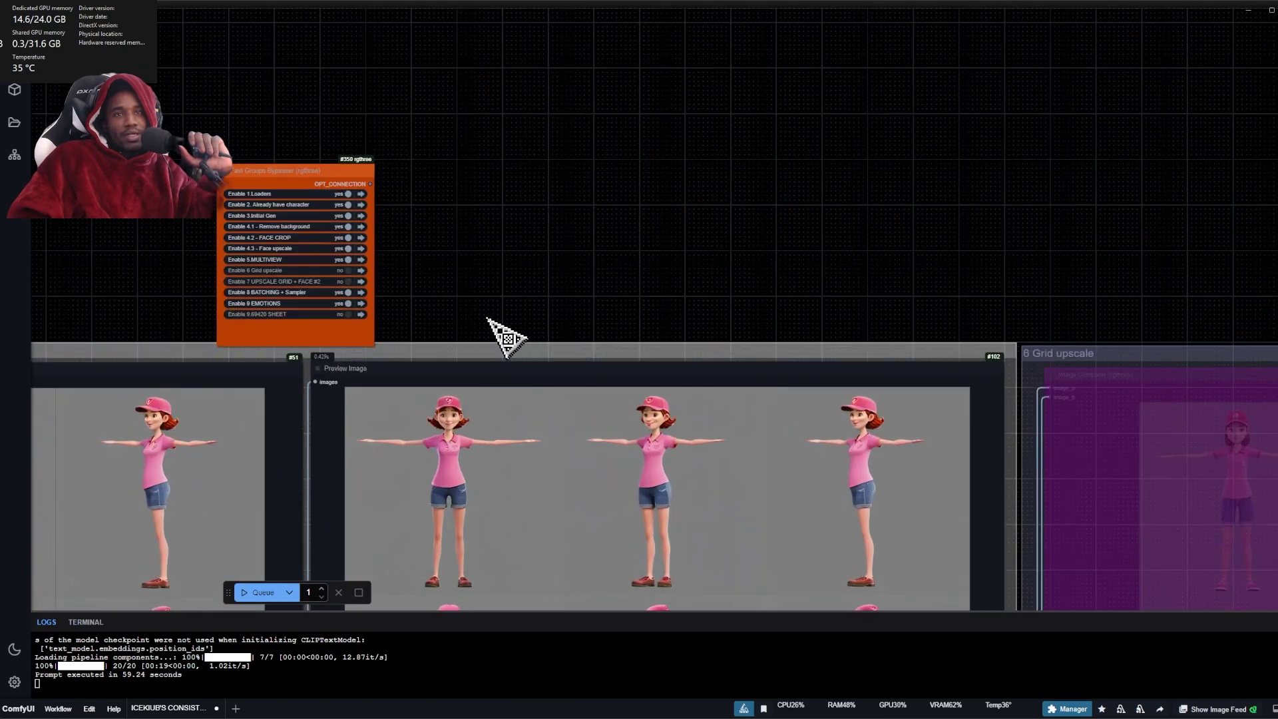
scroll(373, 296, "up", 5)
left_click(281, 264)
- Check the Grid upscale sampler settings and queue the workflow once with the Grid upscale group enabled
scroll(408, 308, "down", 8)
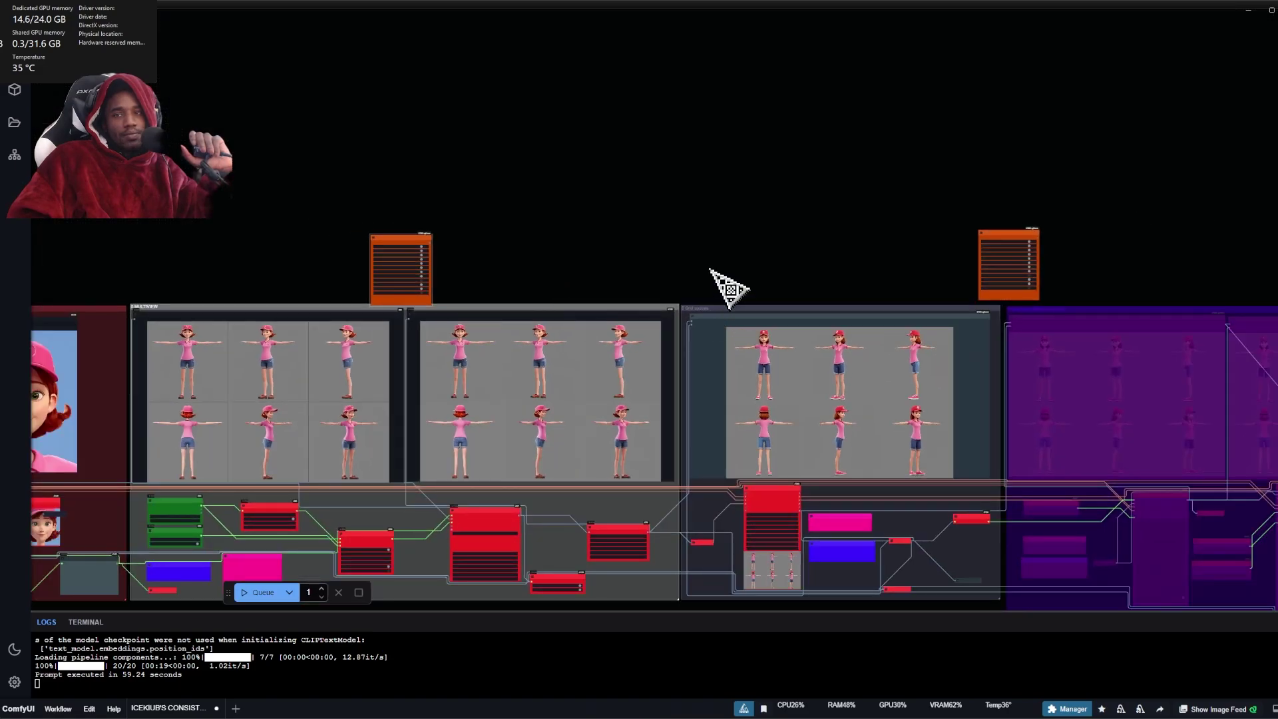
scroll(602, 329, "up", 6)
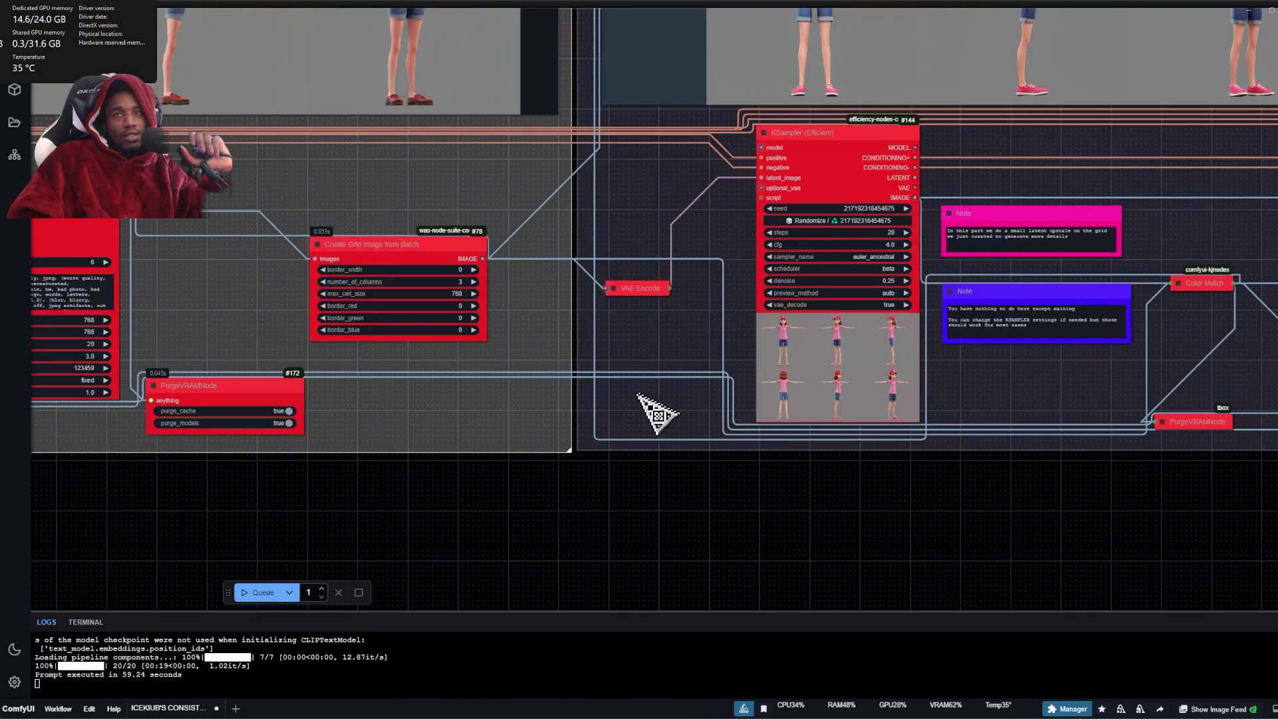
left_click(263, 593)
scroll(550, 537, "down", 3)
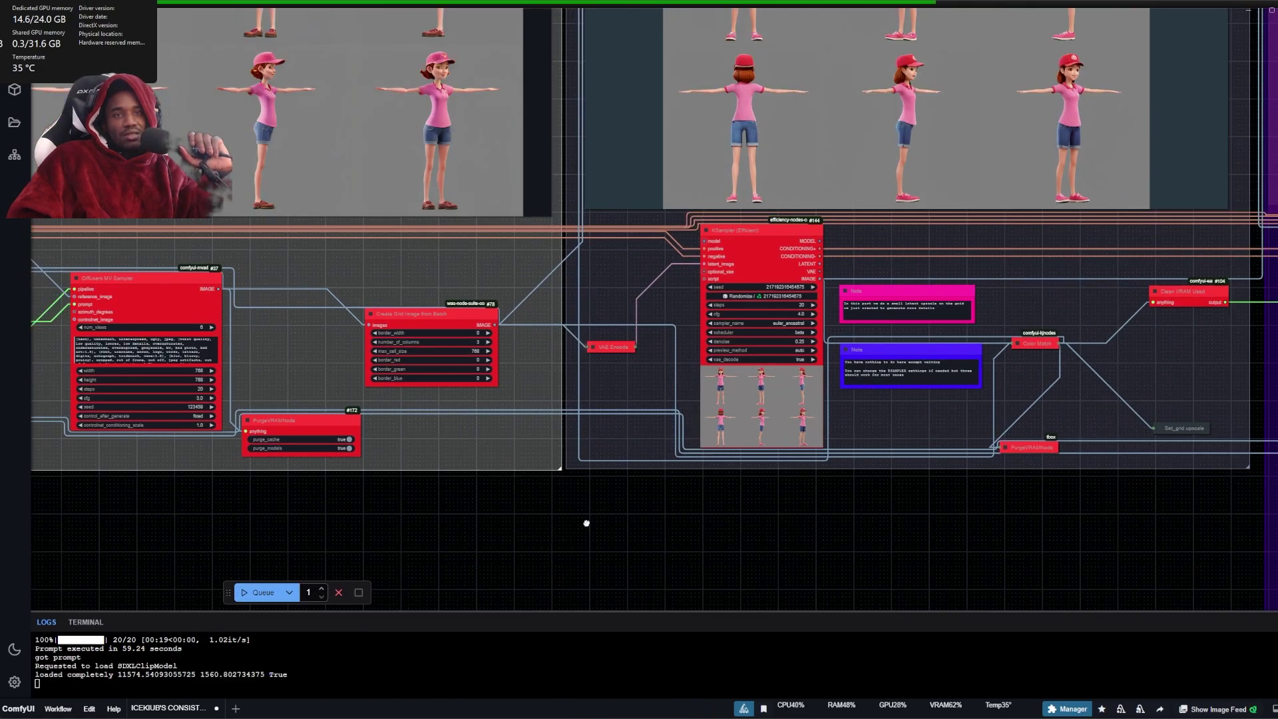
scroll(542, 571, "down", 5)
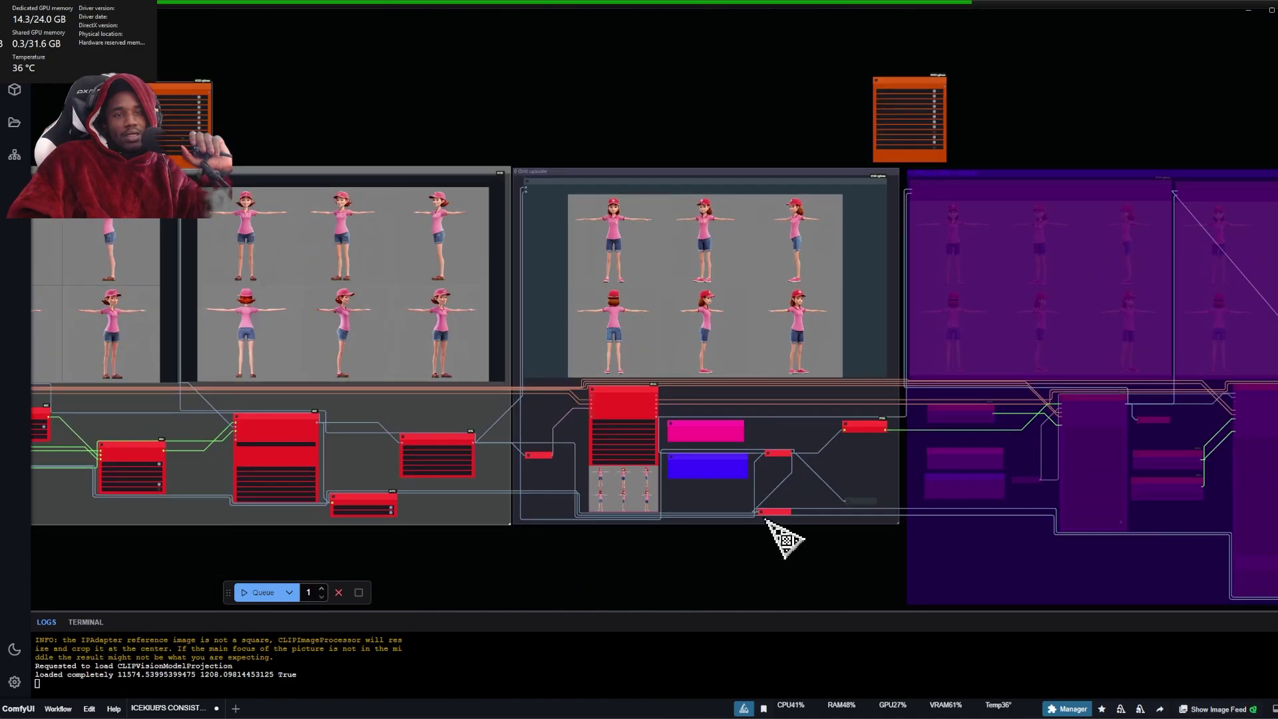
- Monitor the Grid upscale sampling progress and review the group's KSampler (Efficient) settings and notes
scroll(785, 539, "up", 6)
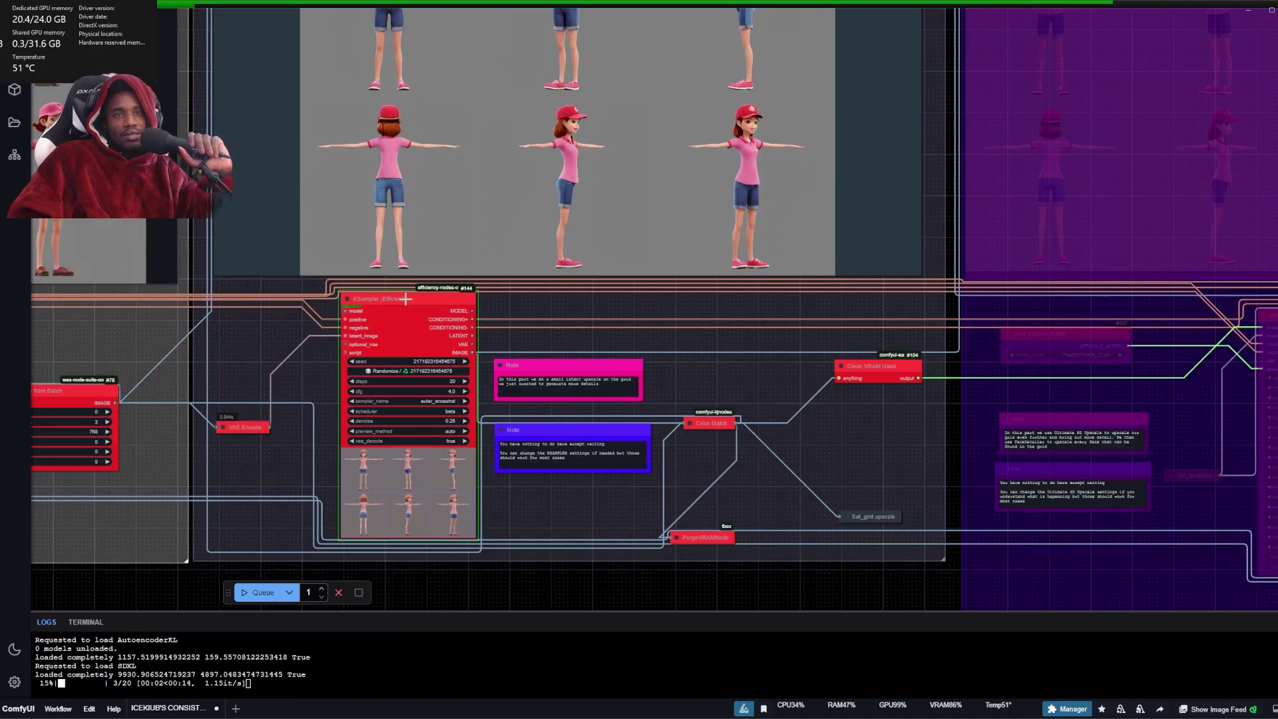
scroll(343, 291, "down", 2)
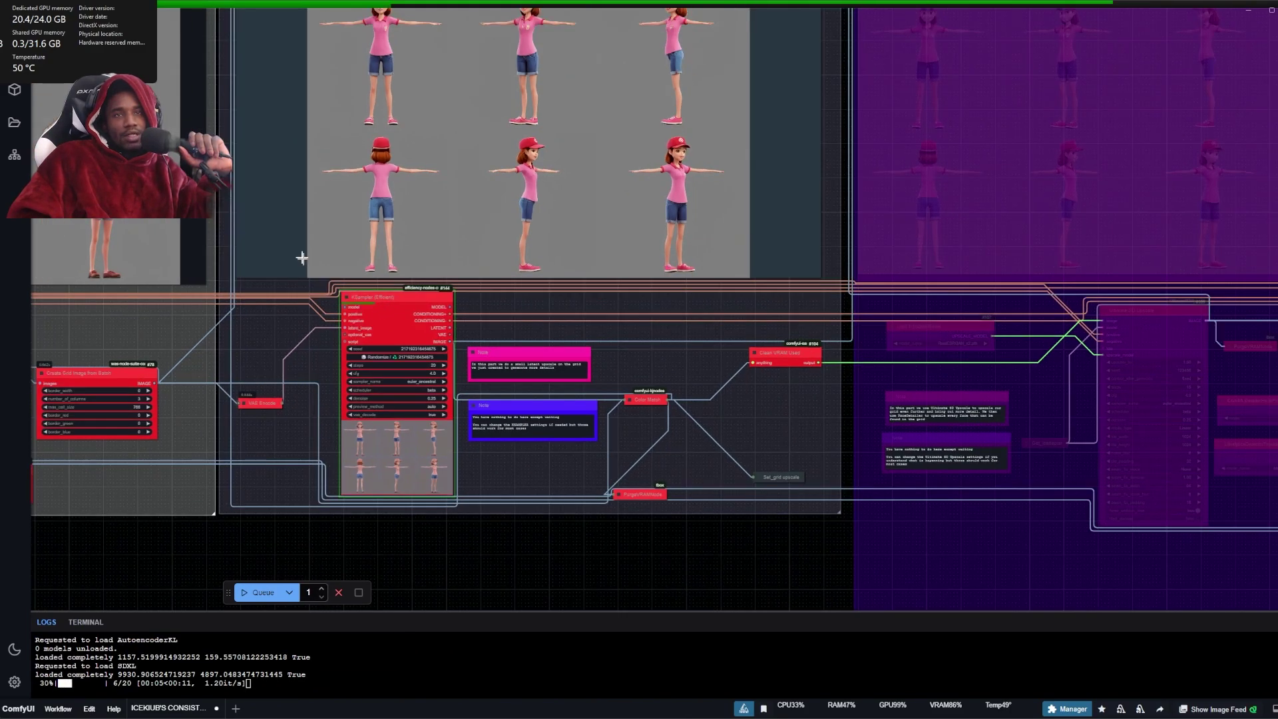
left_click_drag(288, 540, 292, 584)
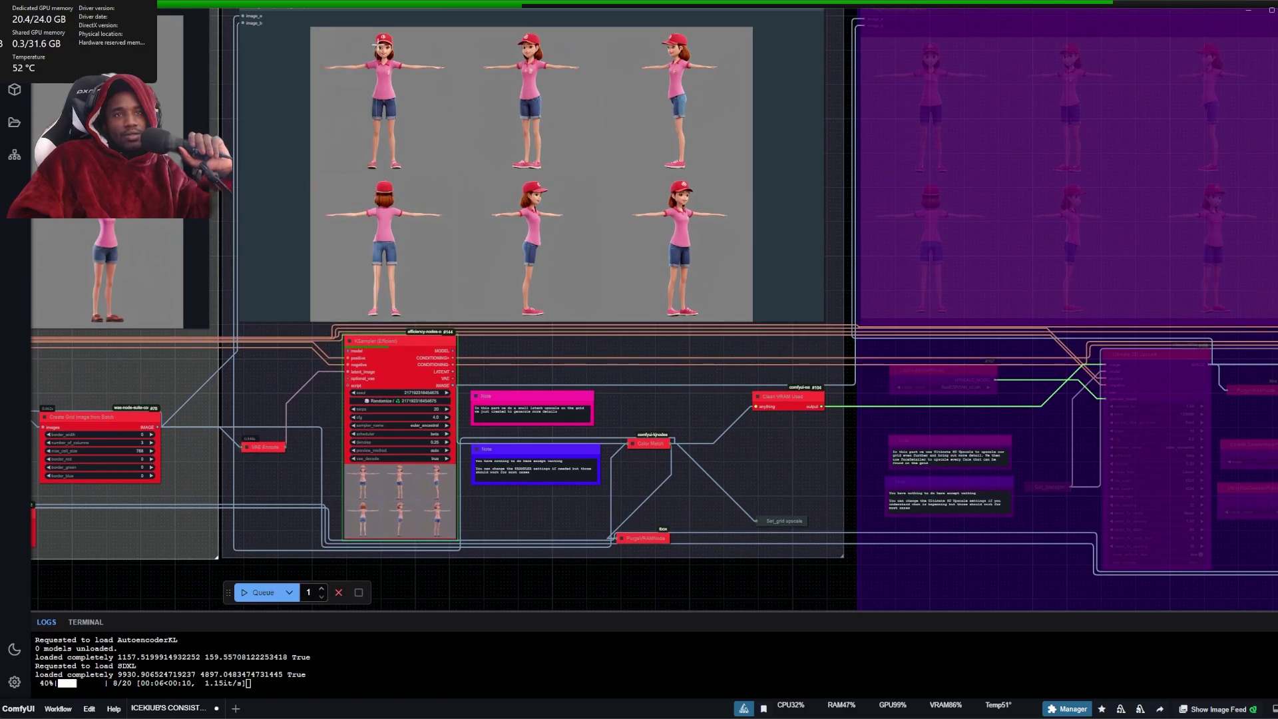
scroll(375, 45, "up", 2)
scroll(328, 106, "down", 3)
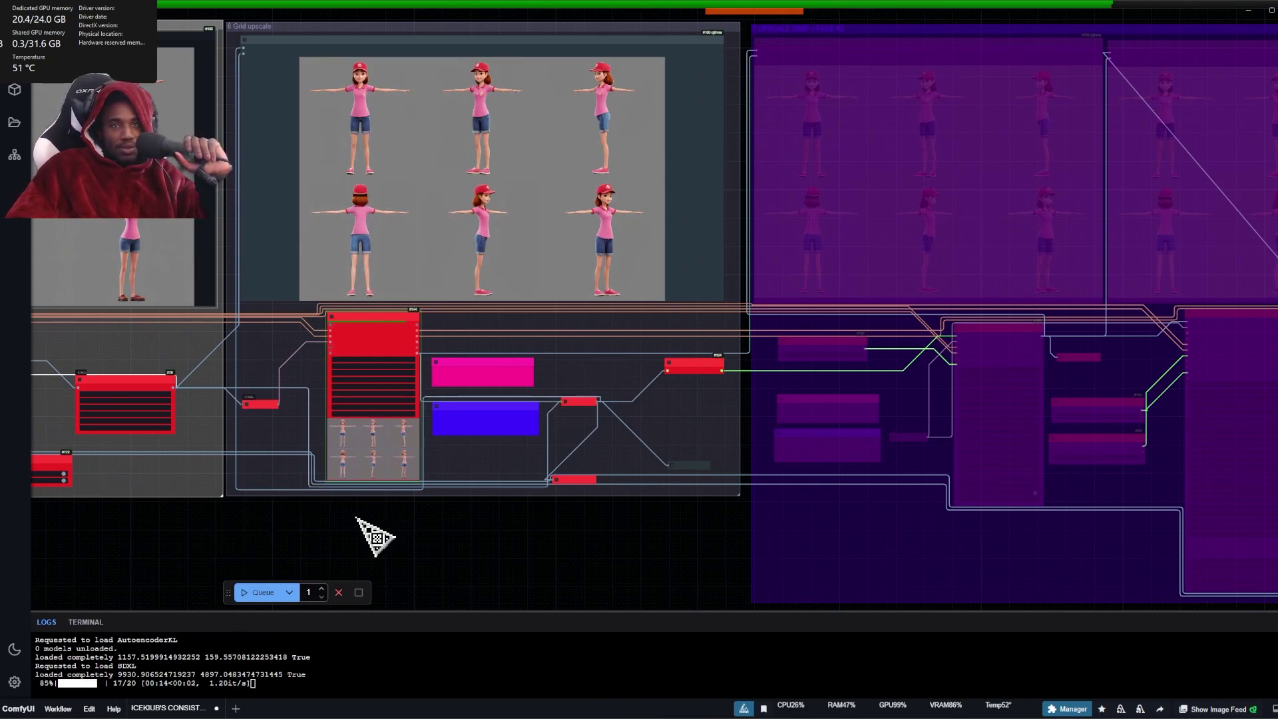
left_click_drag(356, 515, 405, 588)
scroll(405, 482, "up", 10)
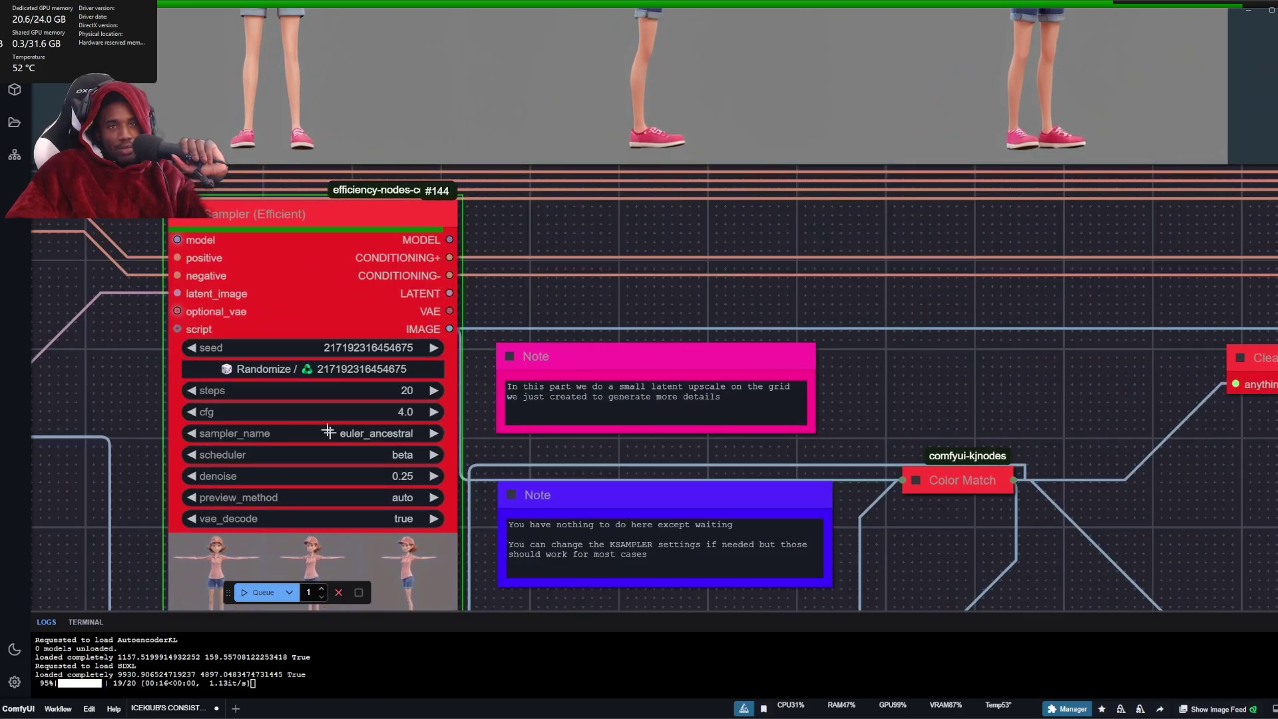
scroll(540, 466, "down", 10)
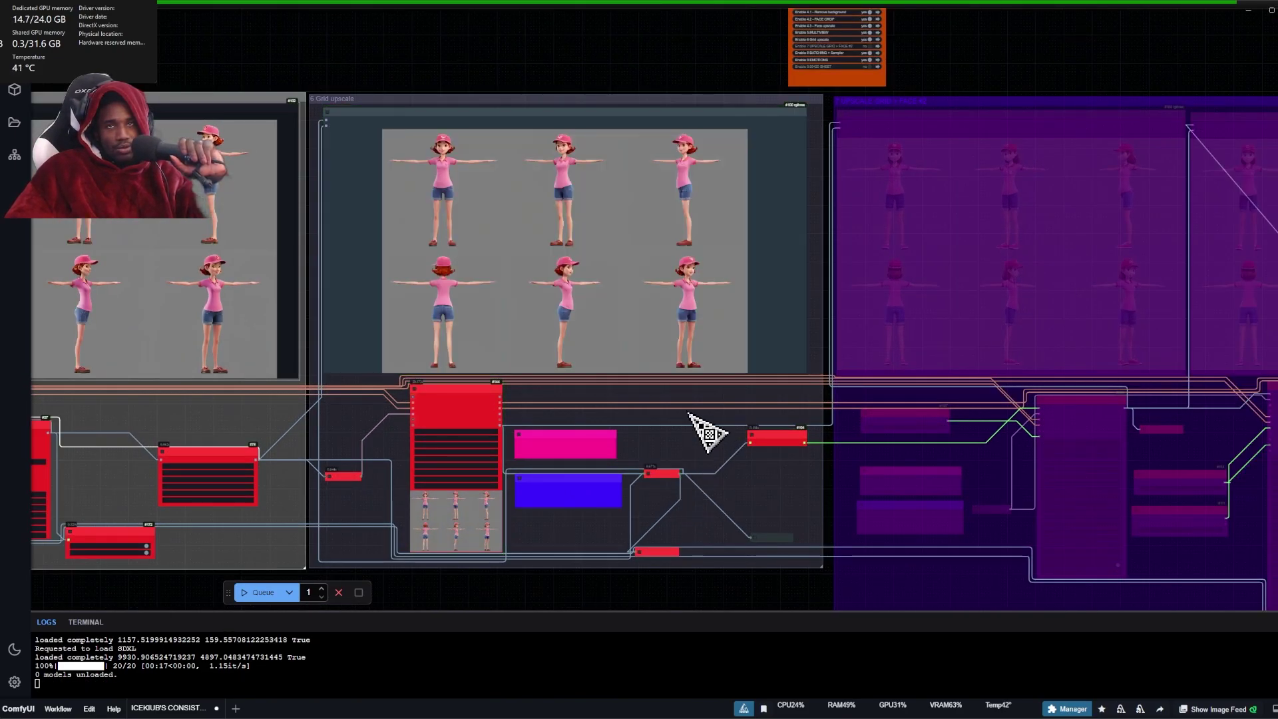
- Examine the character details up close in the upscaled grid of the 6 Grid upscale group
scroll(765, 119, "up", 5)
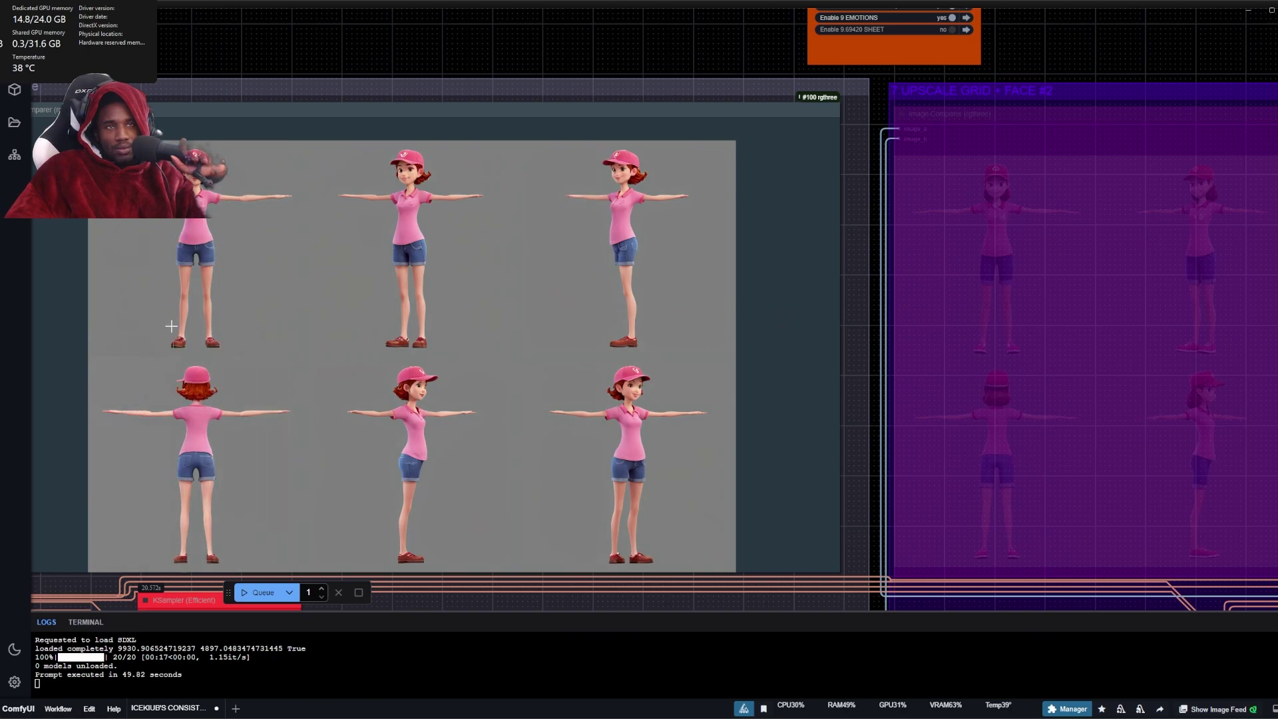
scroll(133, 306, "up", 5)
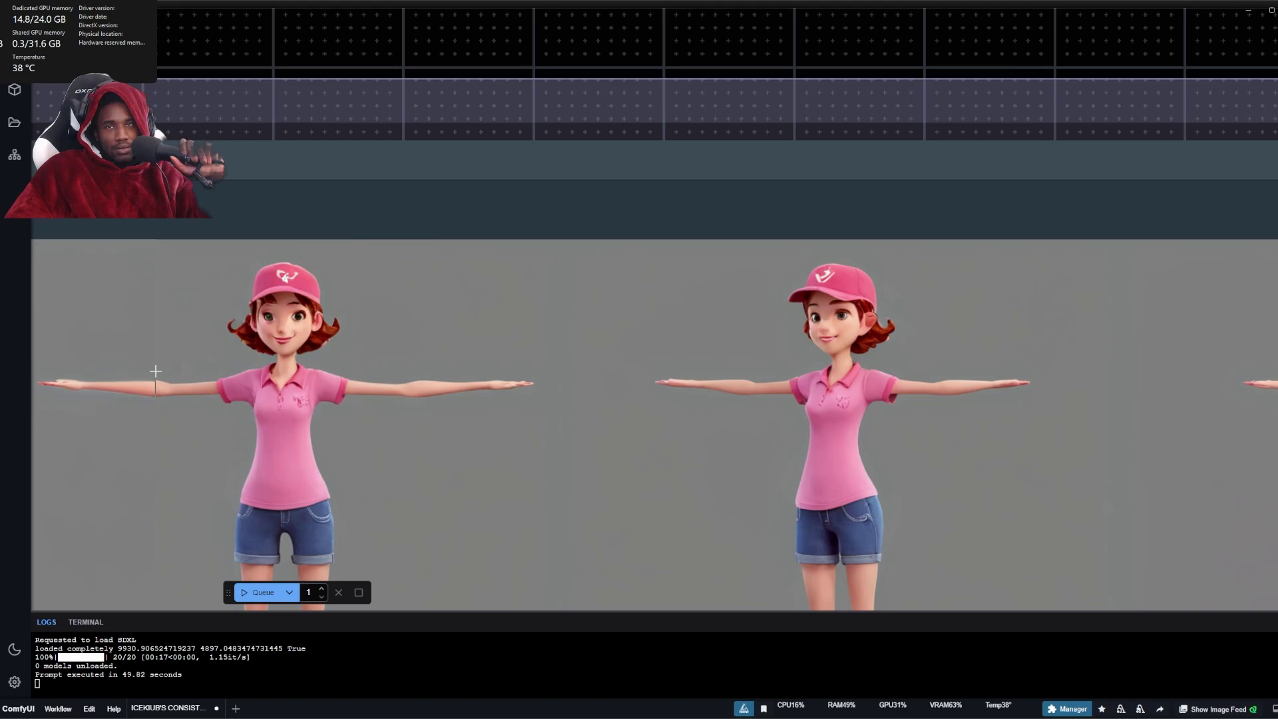
scroll(156, 371, "down", 4)
scroll(401, 383, "down", 8)
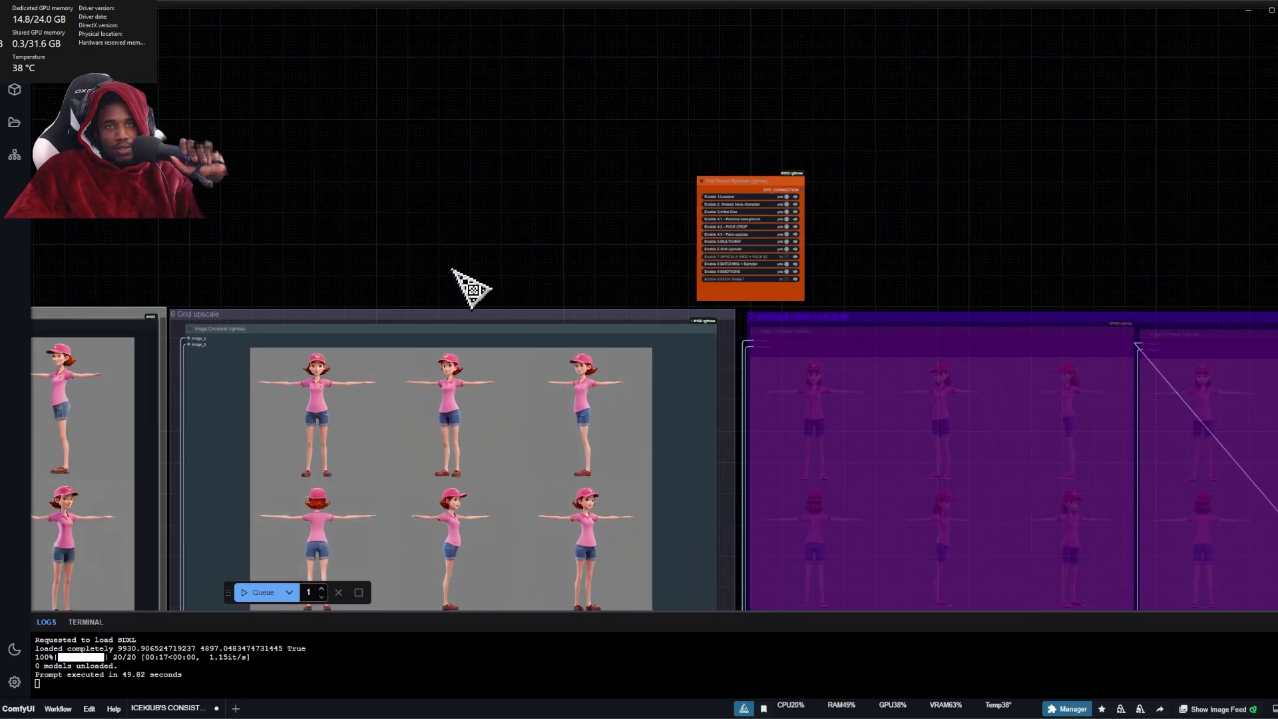
- Enable the 7 UPSCALE GRID + FACE #2 group in the groups bypasser and queue the workflow once
left_click_drag(440, 256, 267, 212)
scroll(692, 229, "up", 4)
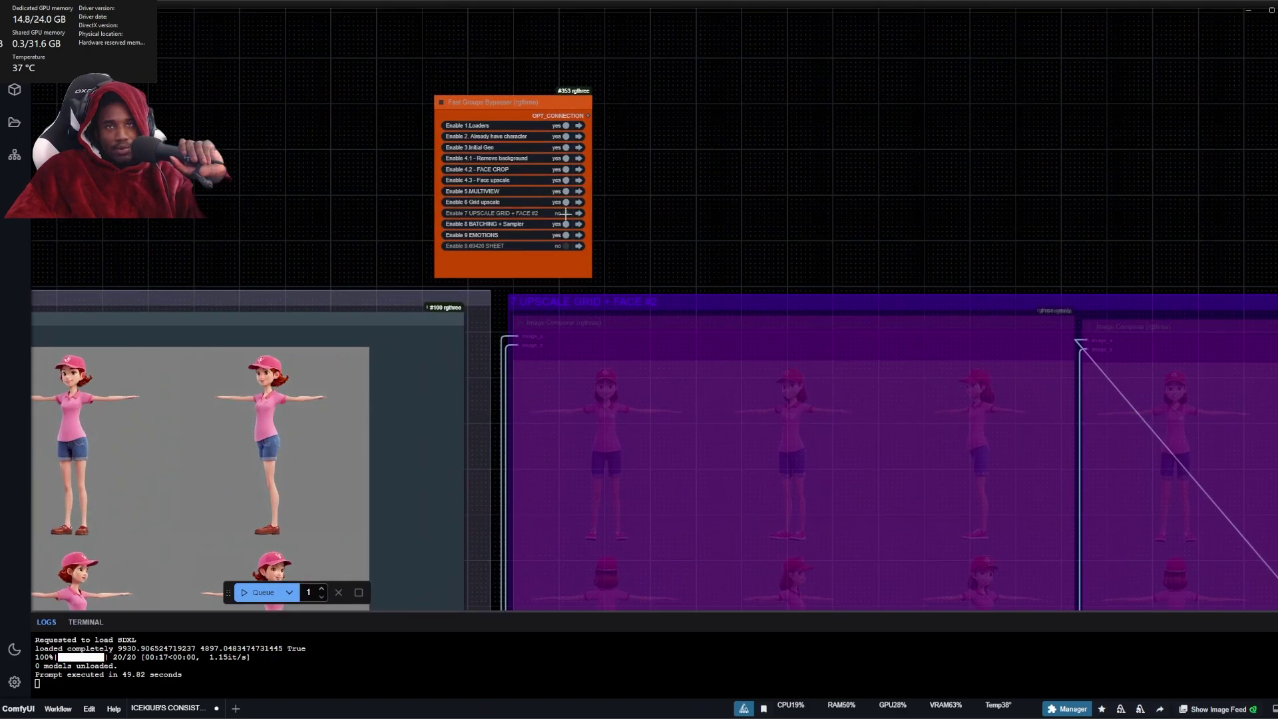
left_click(565, 213)
scroll(659, 251, "down", 6)
left_click_drag(656, 204, 550, 48)
left_click(256, 599)
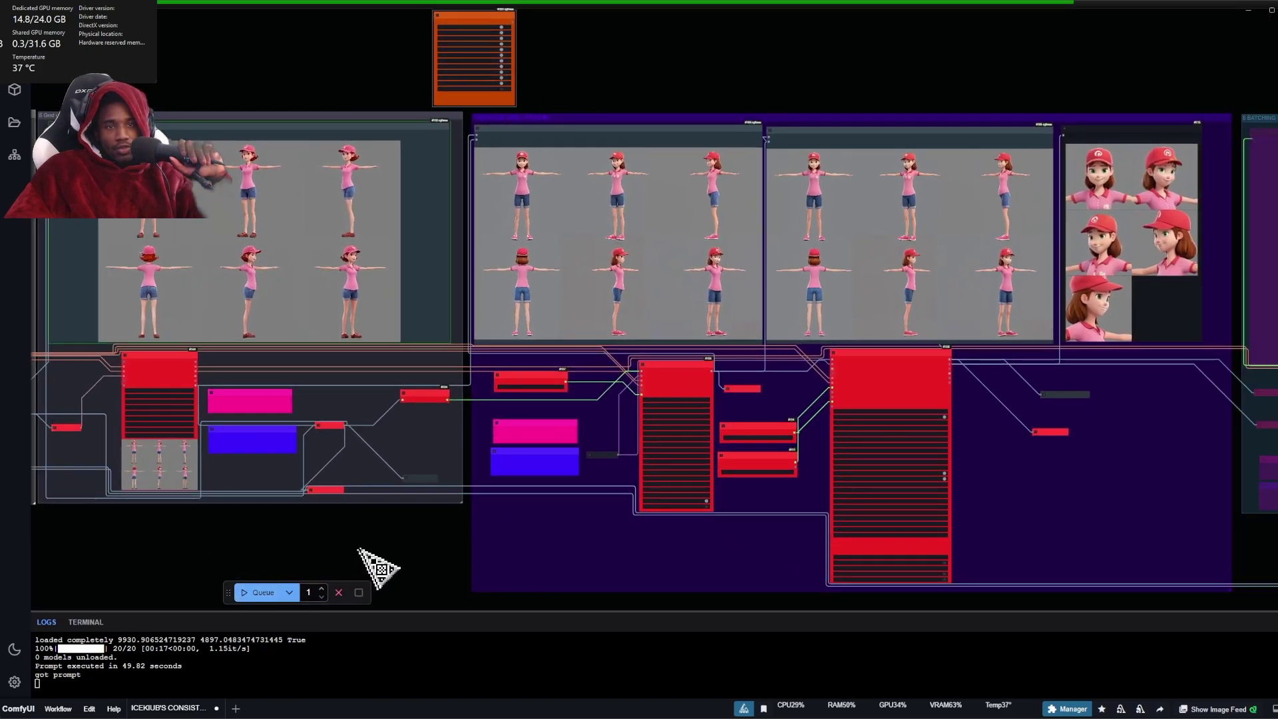
- Inspect the Ultimate SD Upscale node's settings and follow its tile progress in the log
left_click_drag(447, 538, 357, 562)
scroll(571, 434, "up", 4)
scroll(571, 433, "up", 5)
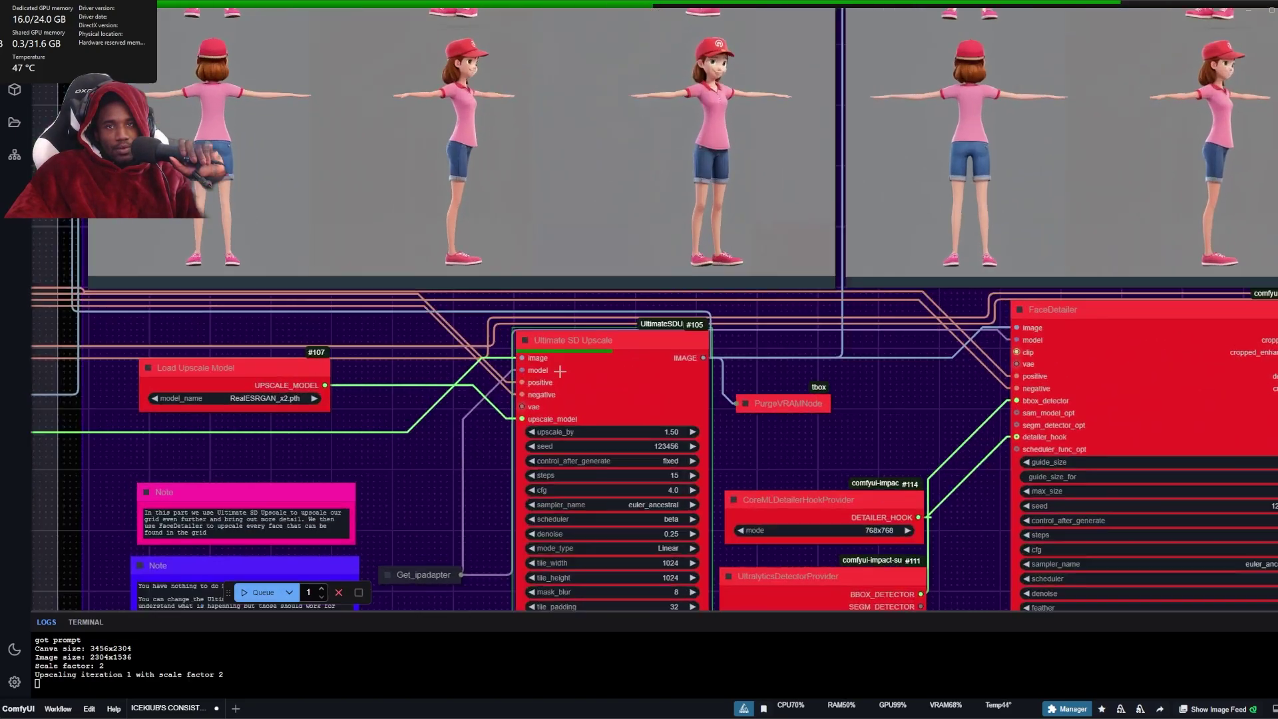
scroll(595, 367, "down", 4)
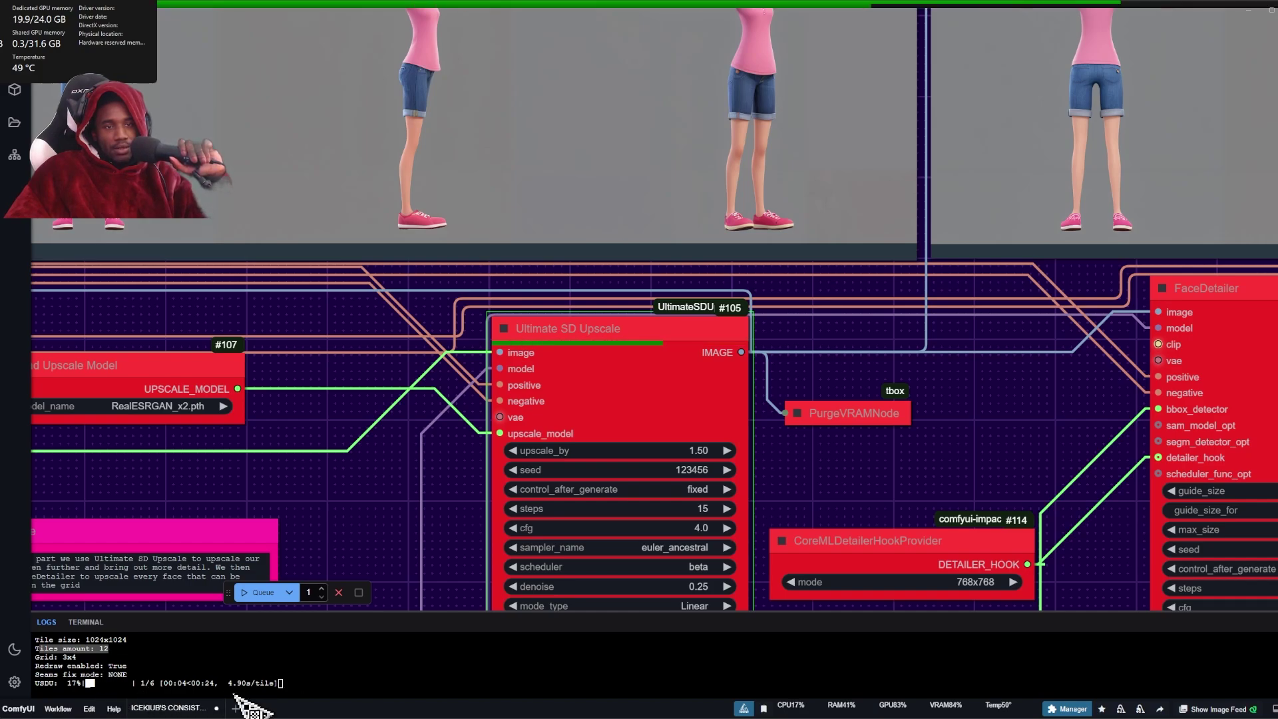
scroll(335, 480, "down", 8)
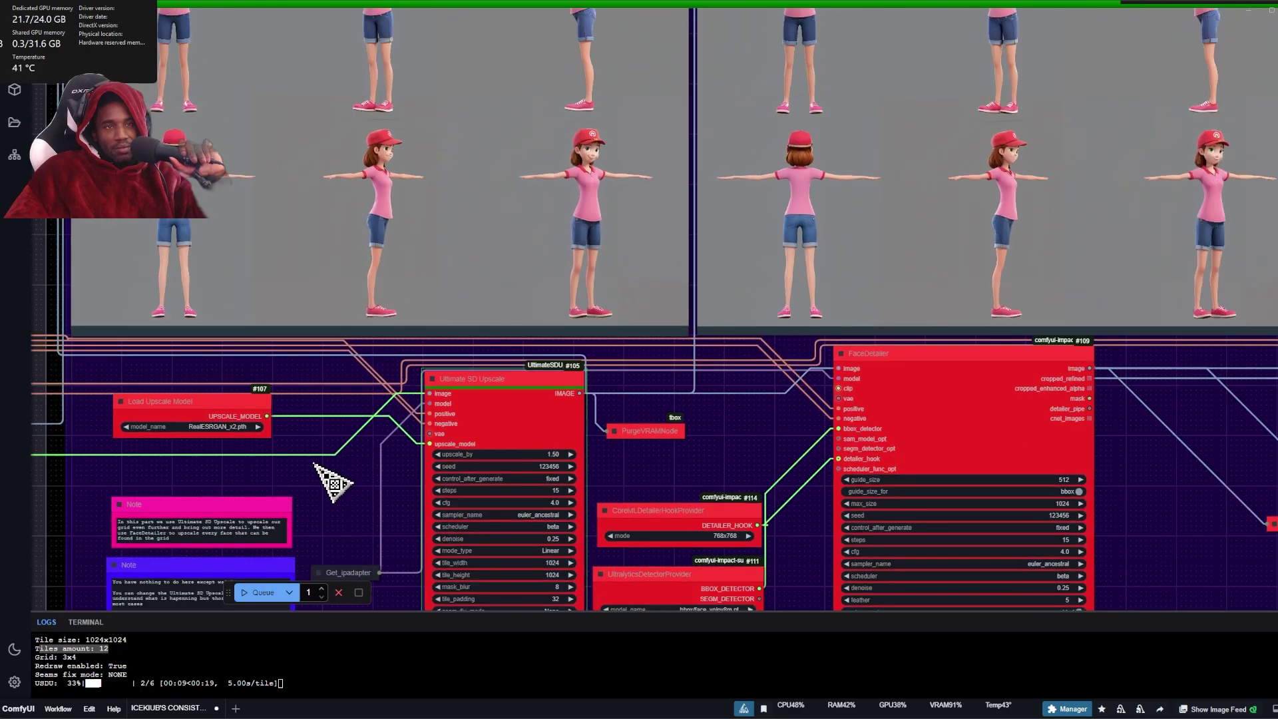
scroll(324, 484, "up", 4)
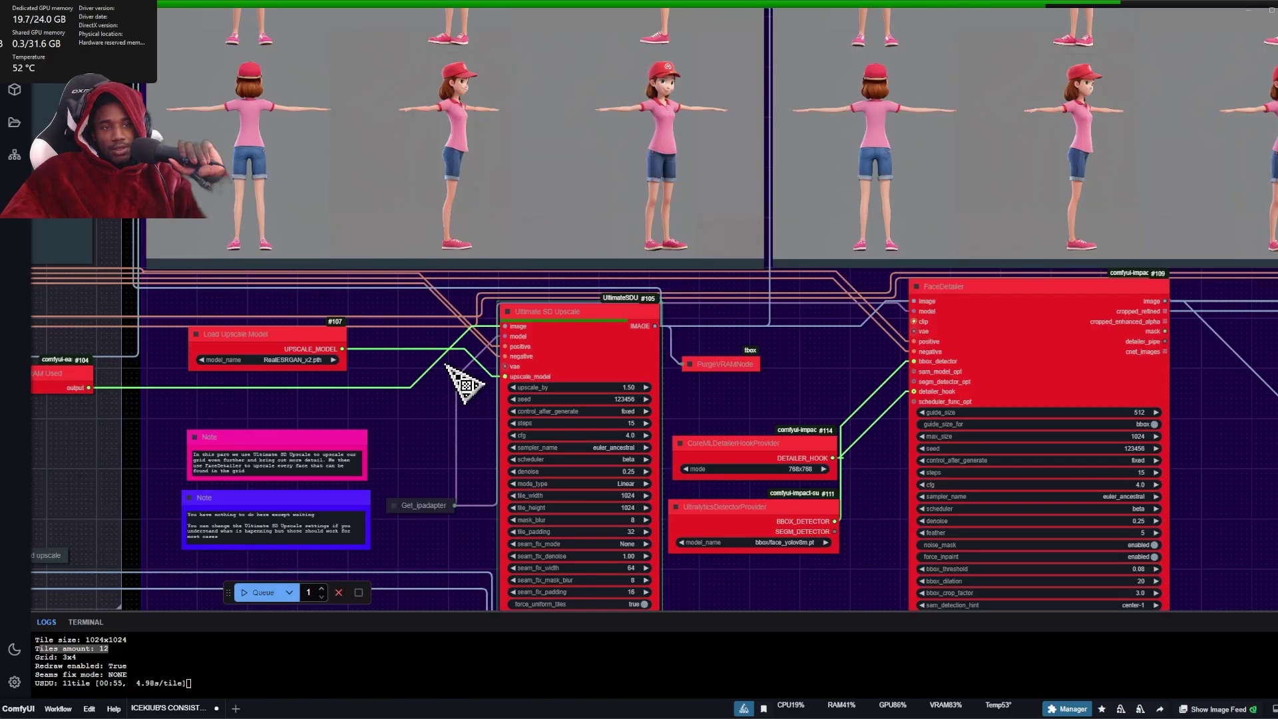
- Follow the FaceDetailer processing and compare the upscaled character grids with the cropped face previews
scroll(466, 384, "down", 5)
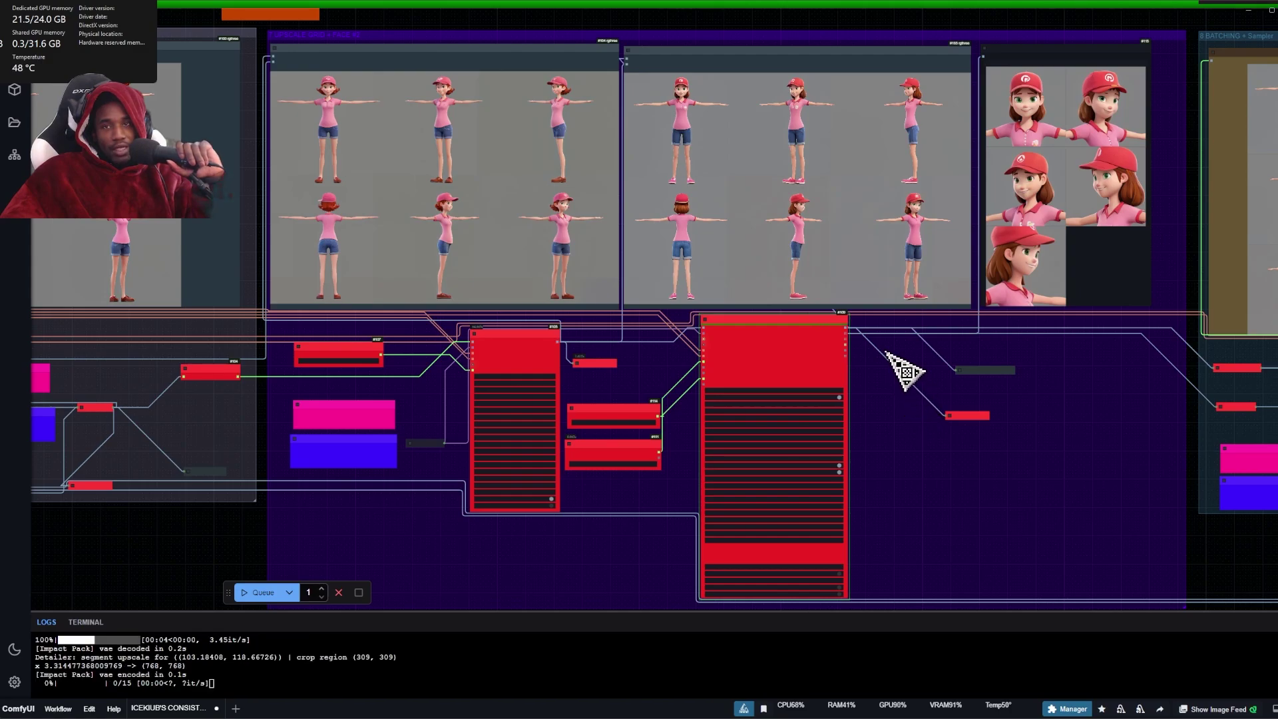
scroll(905, 366, "up", 9)
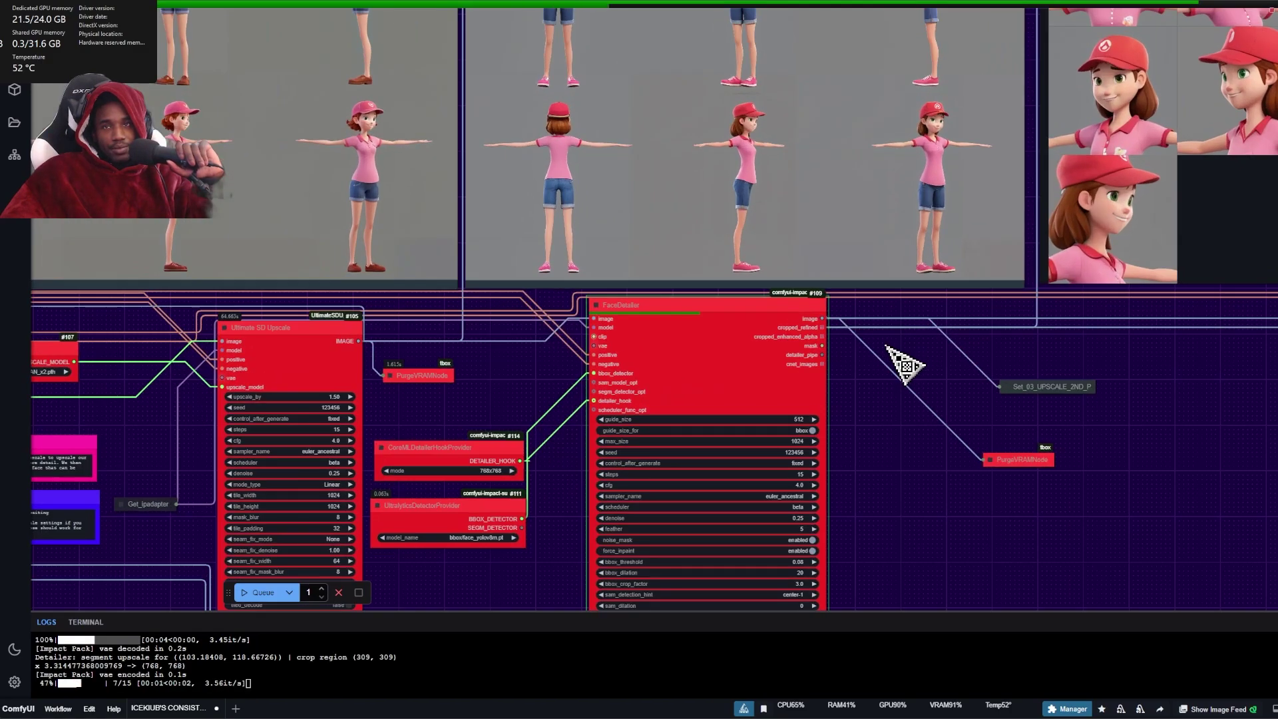
scroll(872, 352, "down", 7)
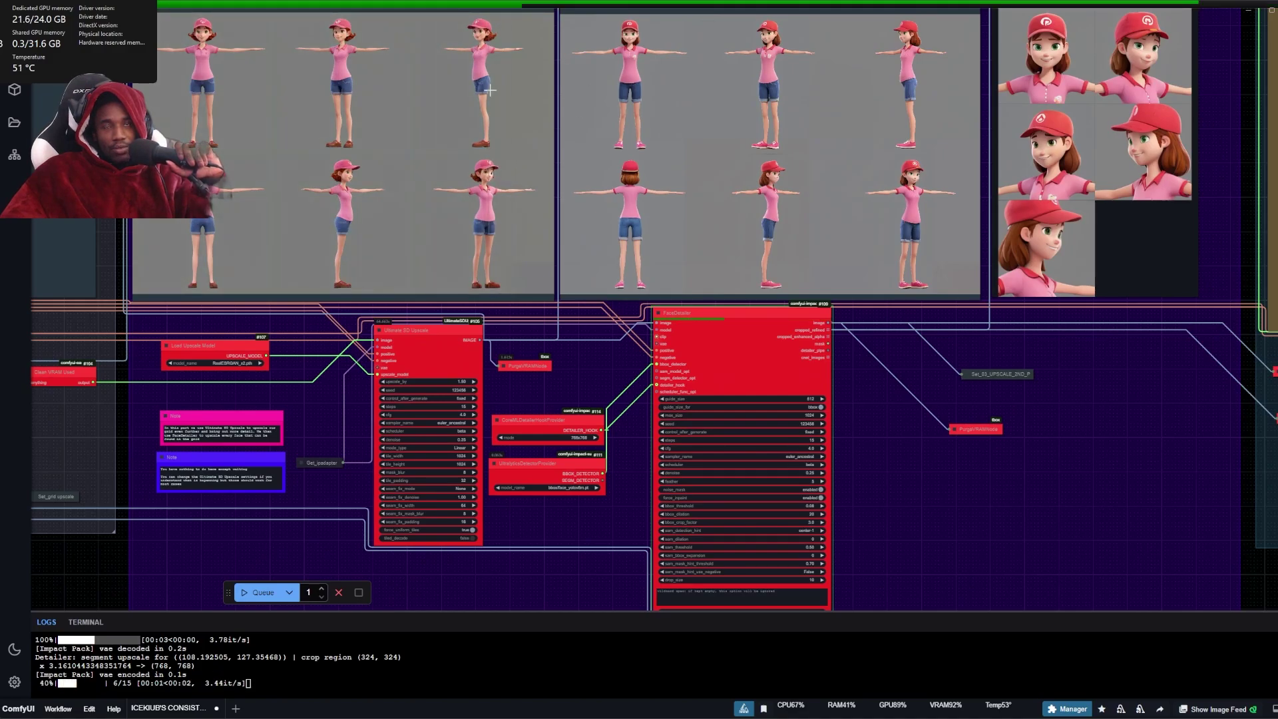
scroll(490, 96, "up", 7)
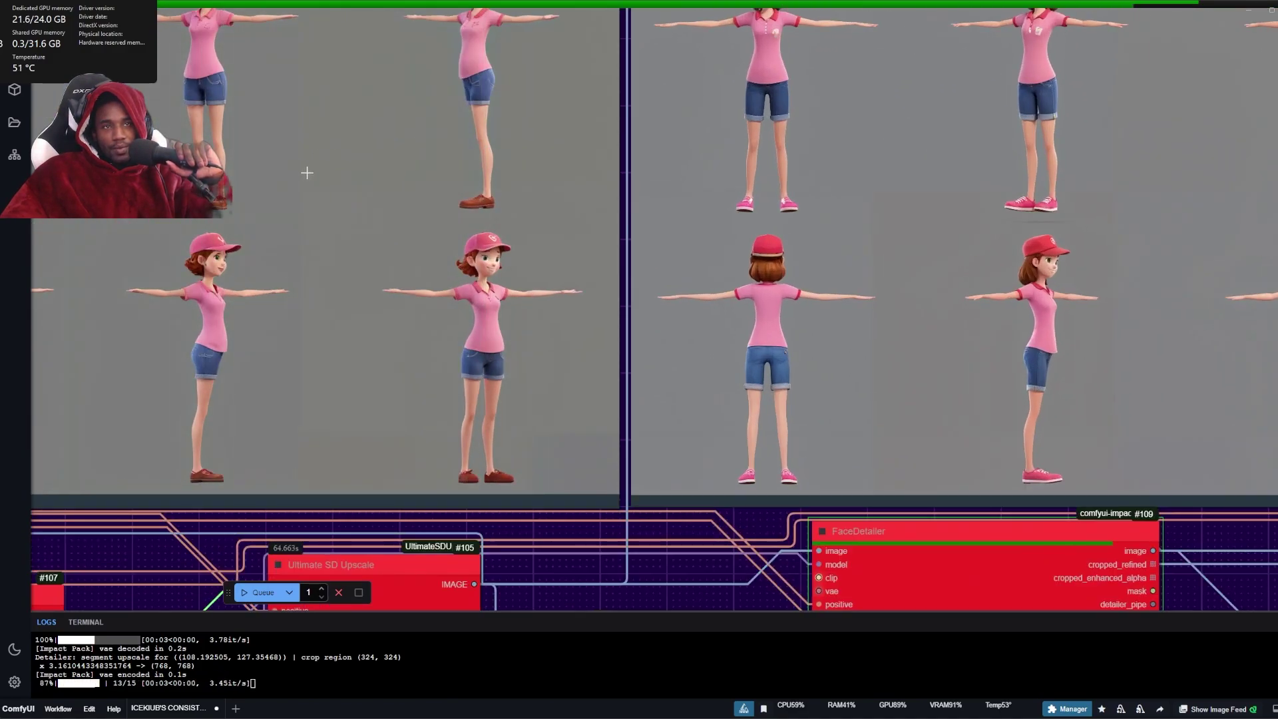
scroll(186, 189, "down", 8)
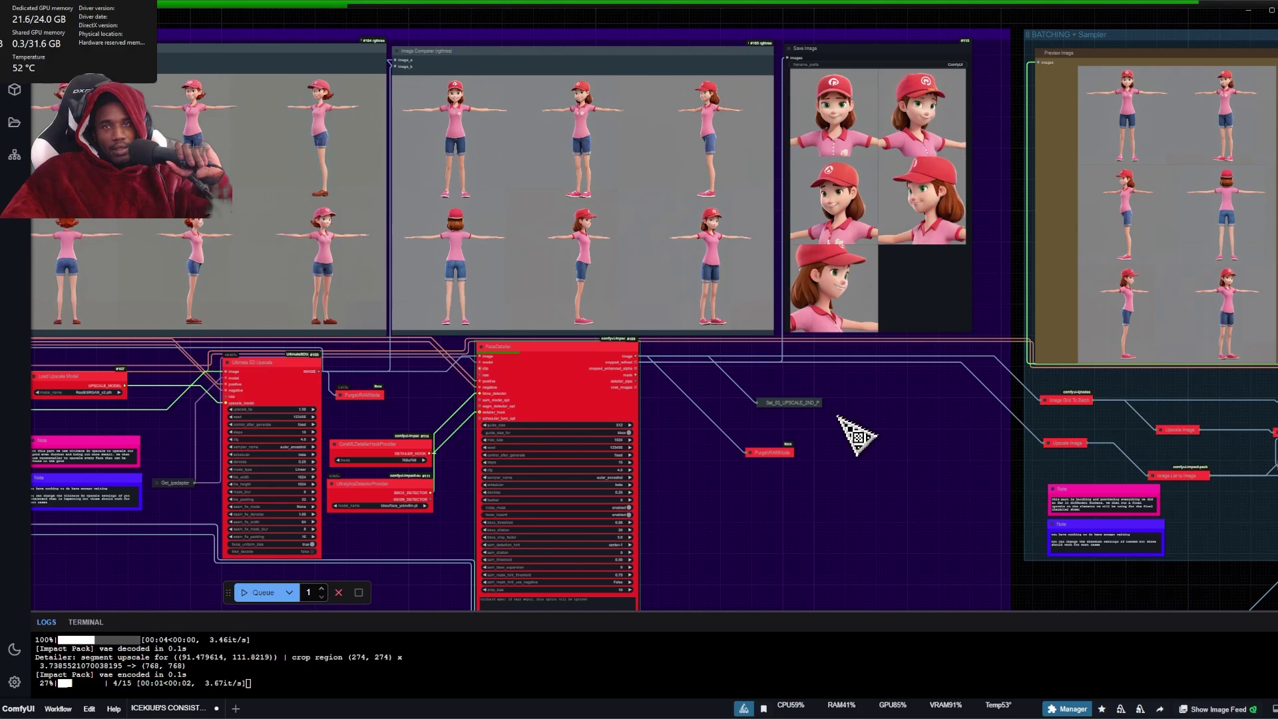
scroll(738, 128, "up", 5)
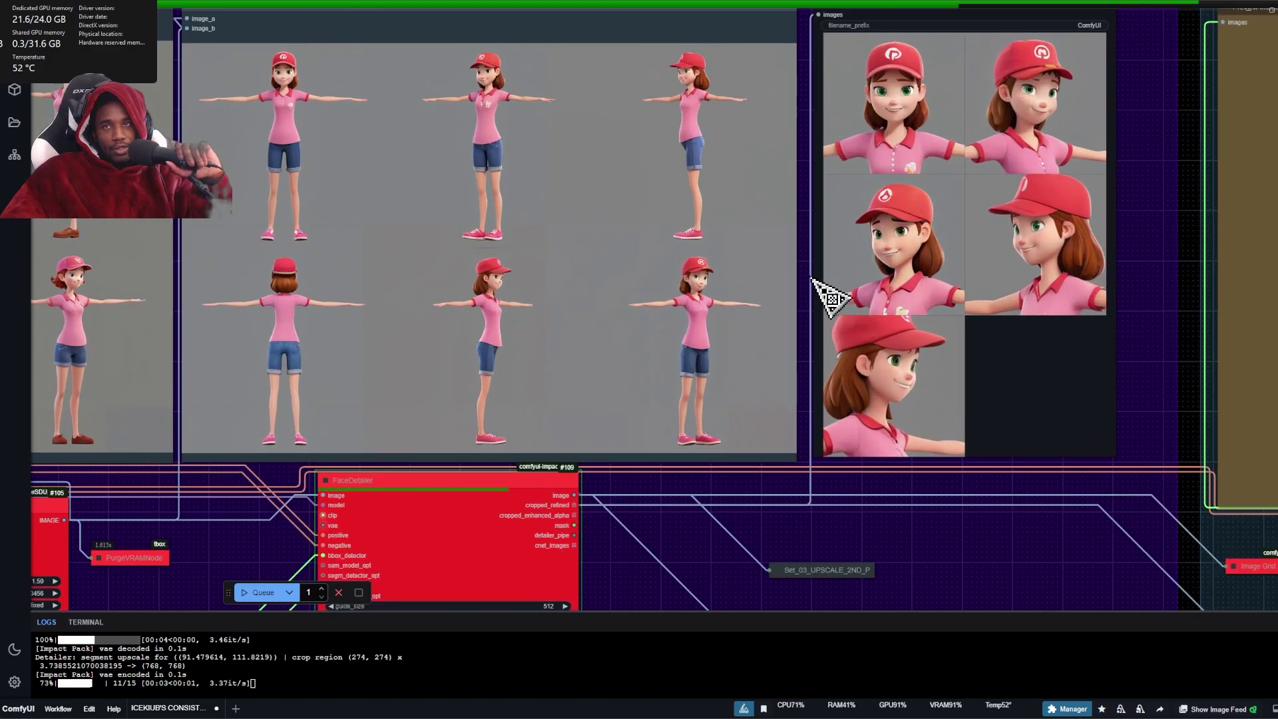
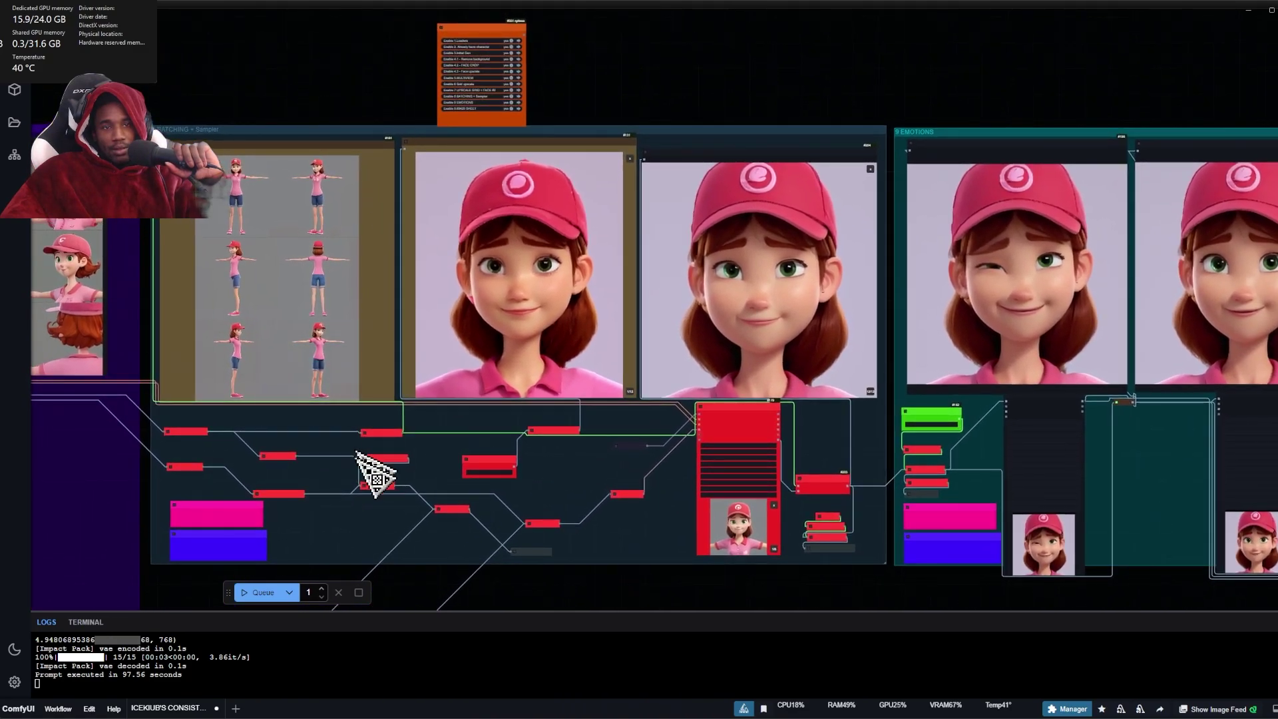
- Queue the workflow once and follow the KSampler's progress in the 8 BATCHING + Sampler group
left_click_drag(207, 609, 201, 569)
left_click(259, 597)
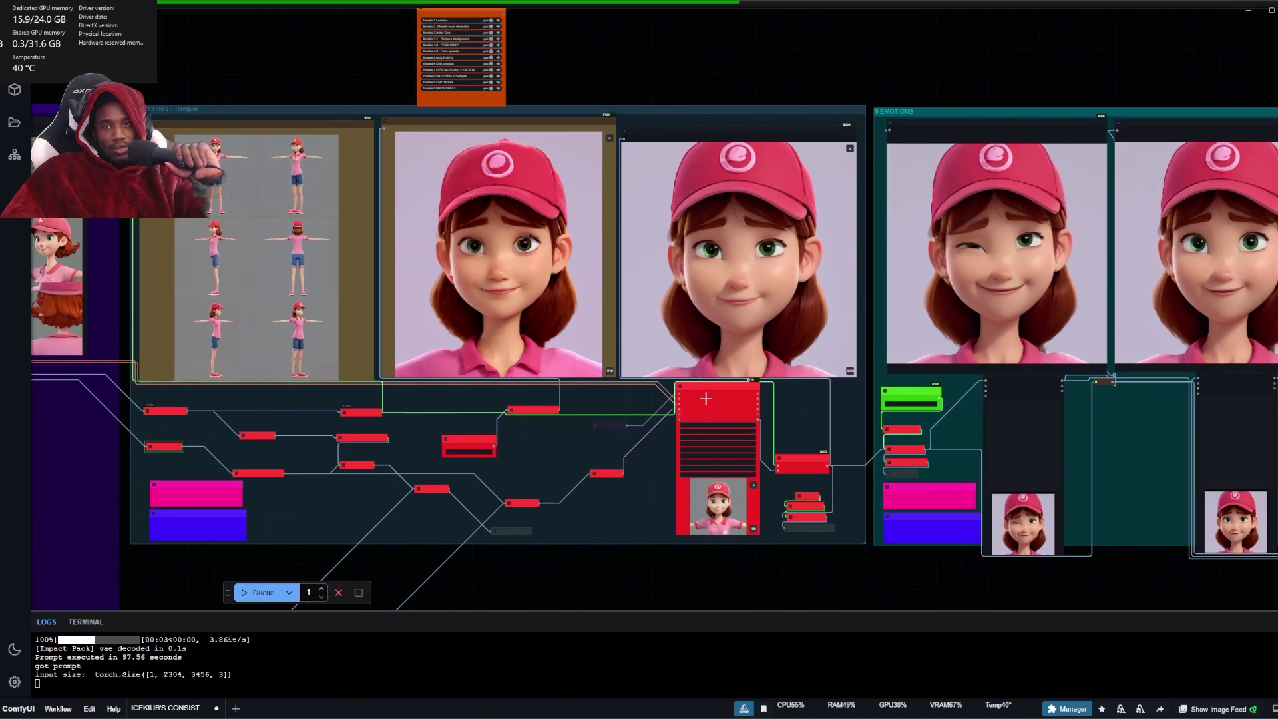
scroll(618, 473, "up", 7)
scroll(618, 474, "down", 6)
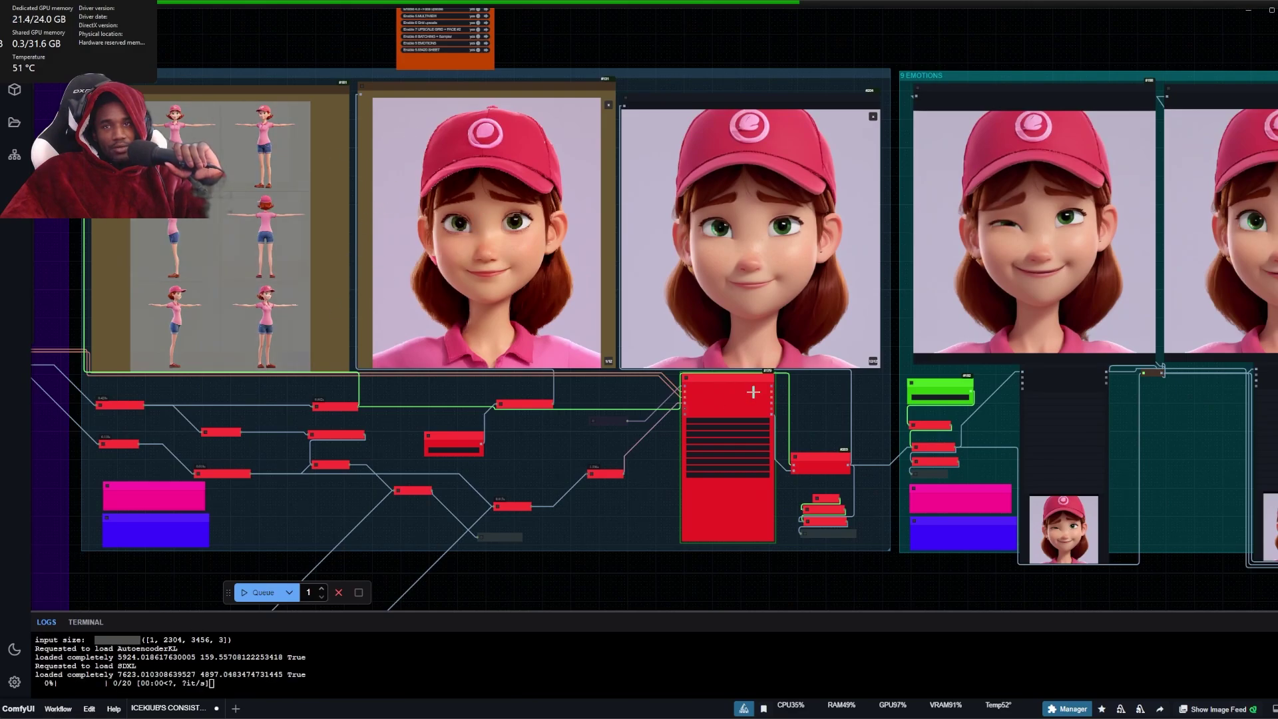
scroll(772, 402, "up", 4)
scroll(793, 413, "down", 3)
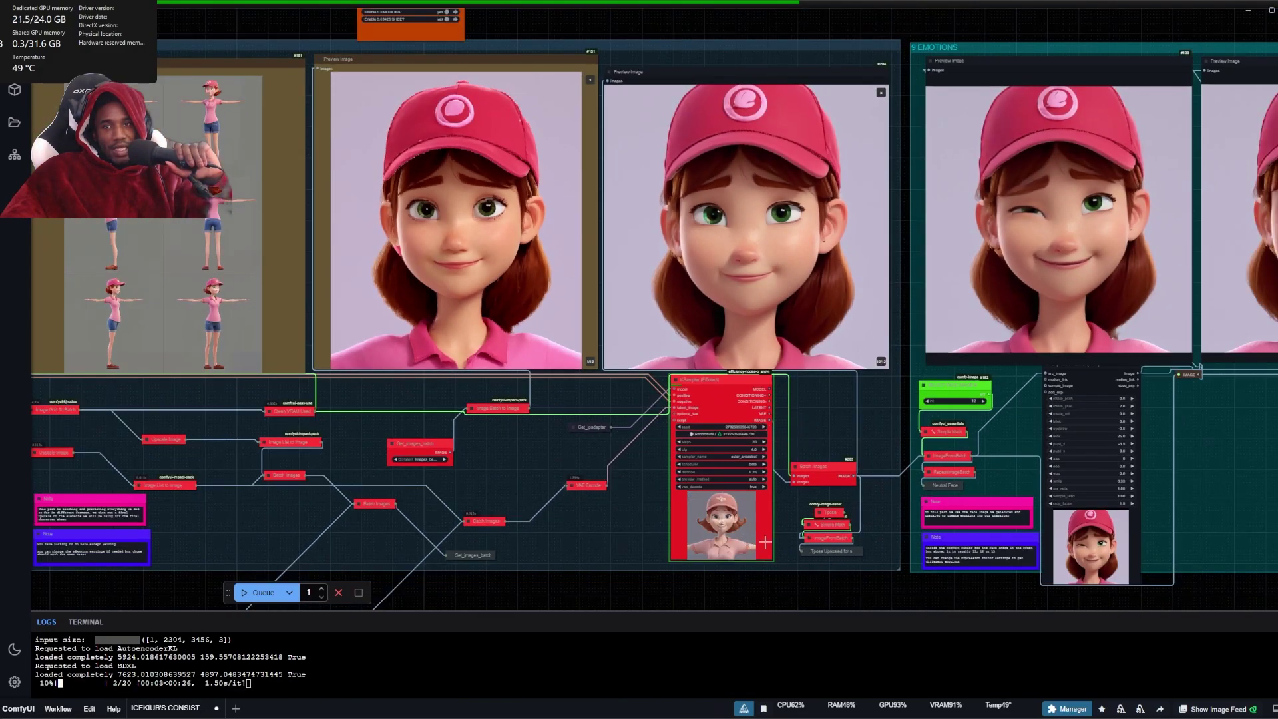
scroll(765, 545, "down", 3)
left_click_drag(778, 594, 539, 584)
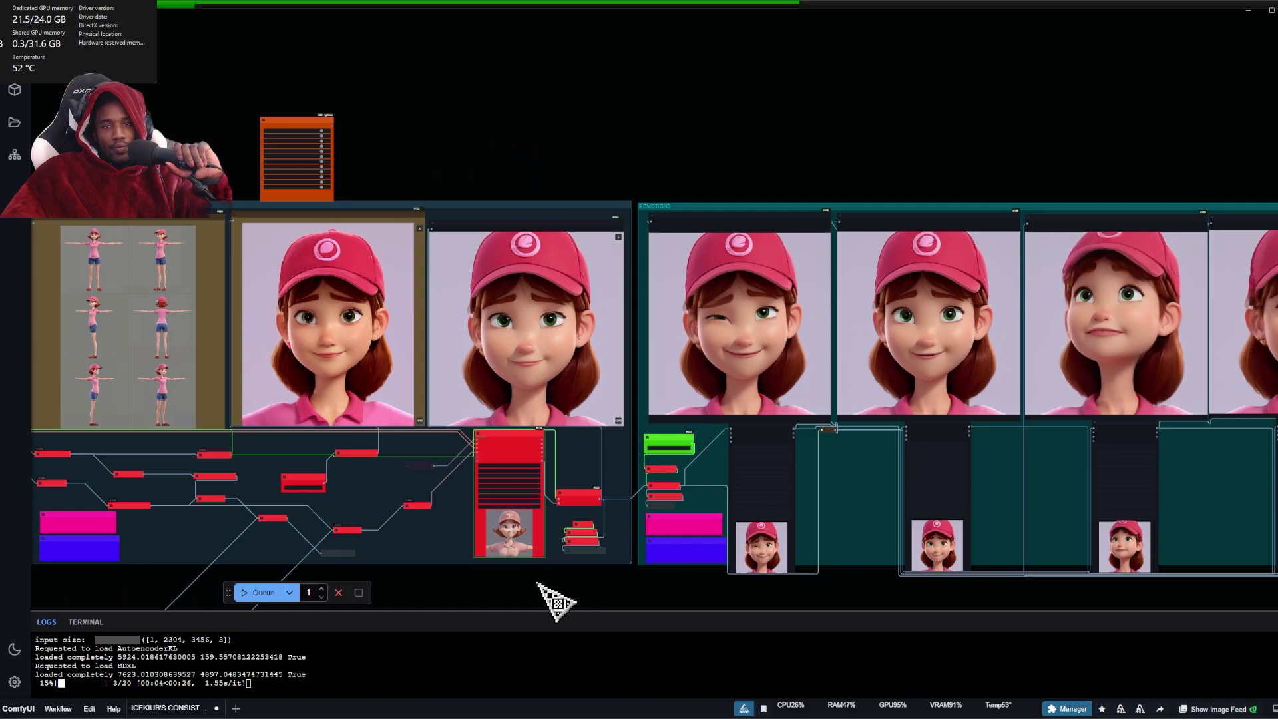
scroll(499, 526, "down", 3)
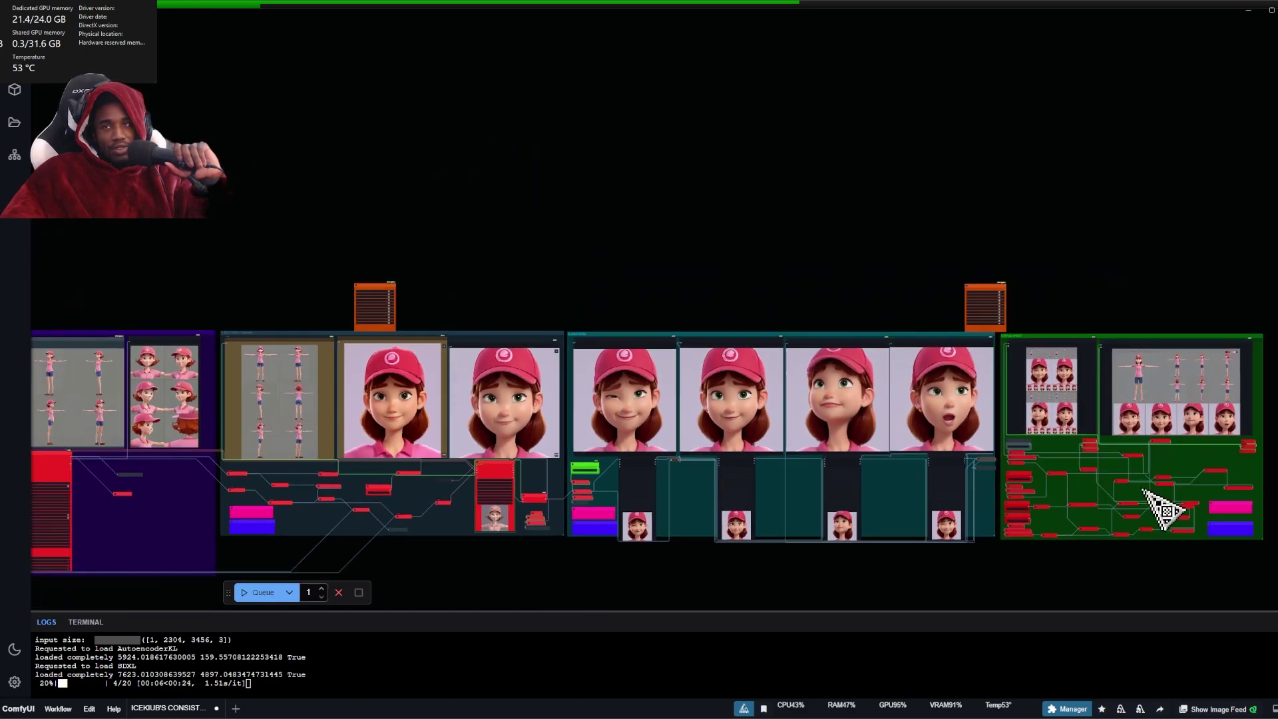
scroll(417, 582, "up", 3)
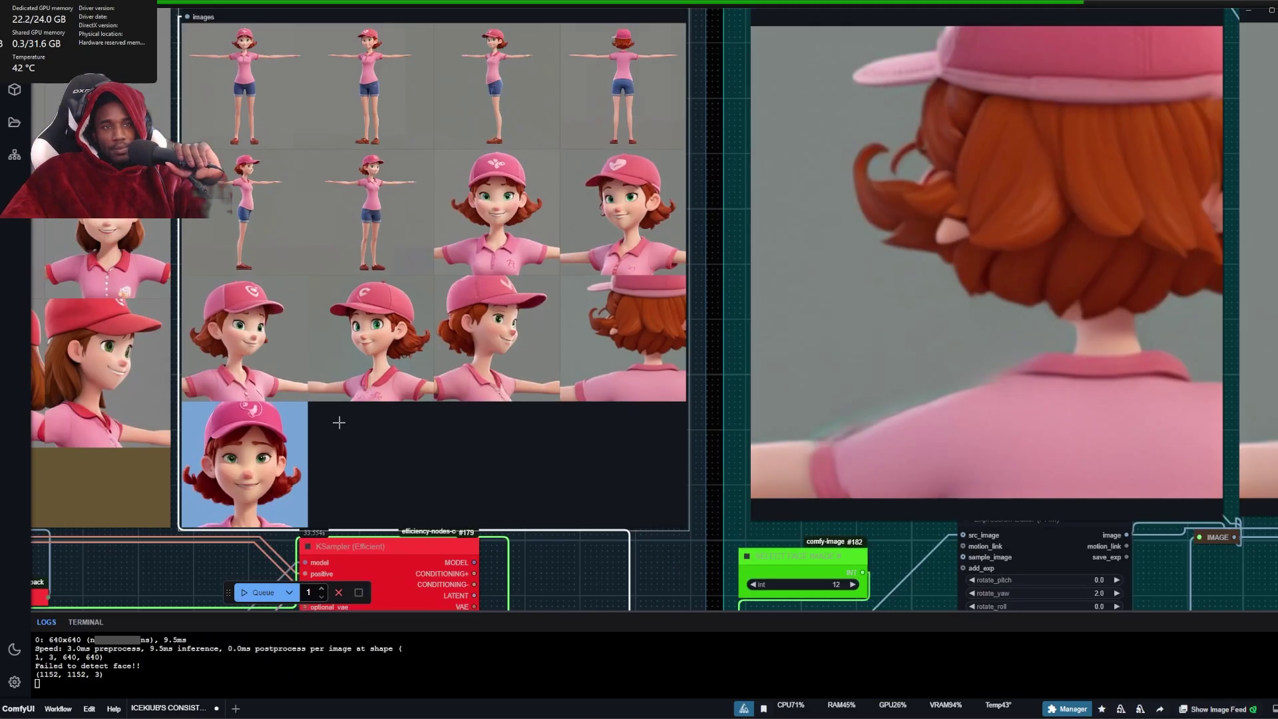
- Enlarge the blue-background face in both batch preview nodes and compare the two versions up close
scroll(339, 422, "down", 5)
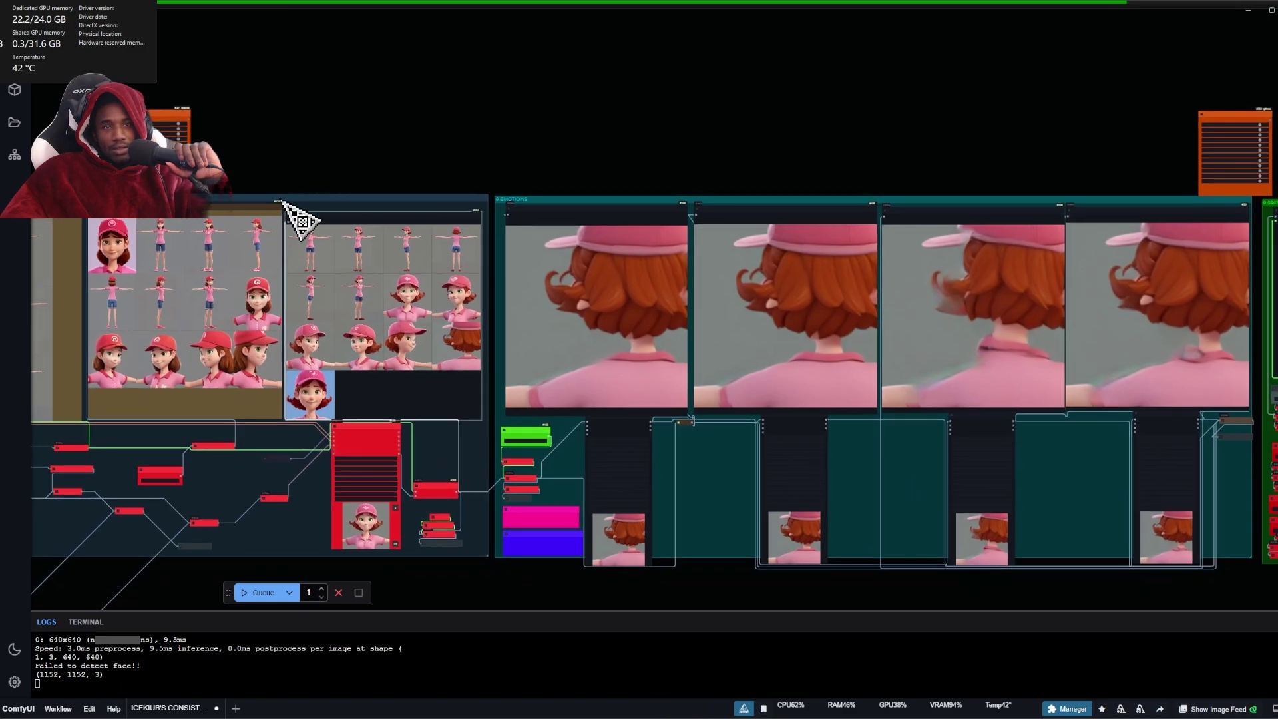
scroll(143, 326, "up", 5)
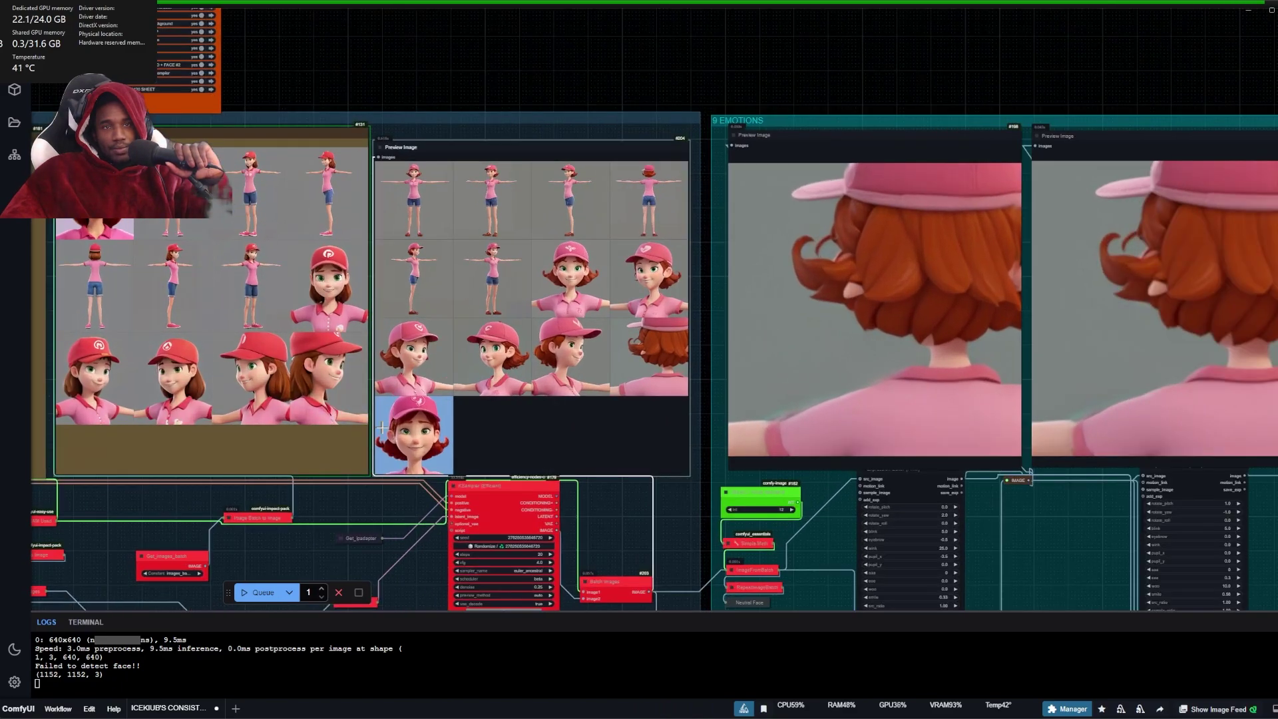
left_click(120, 200)
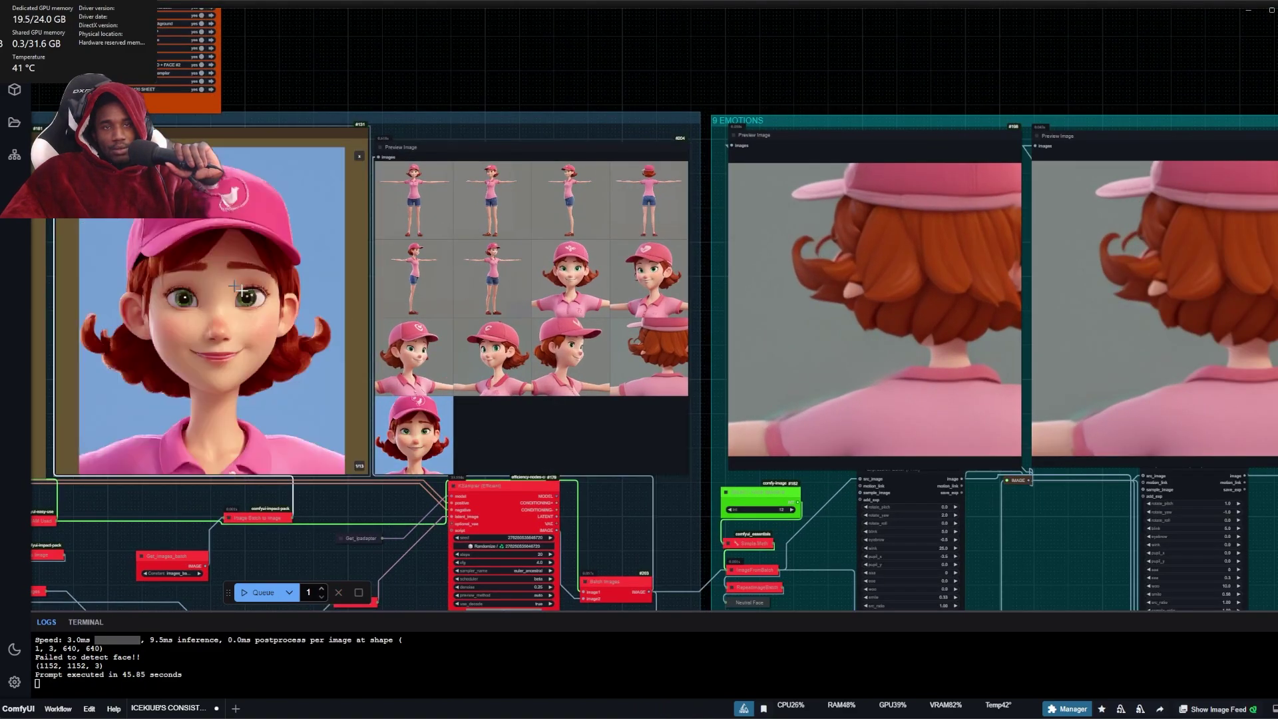
scroll(186, 276, "up", 4)
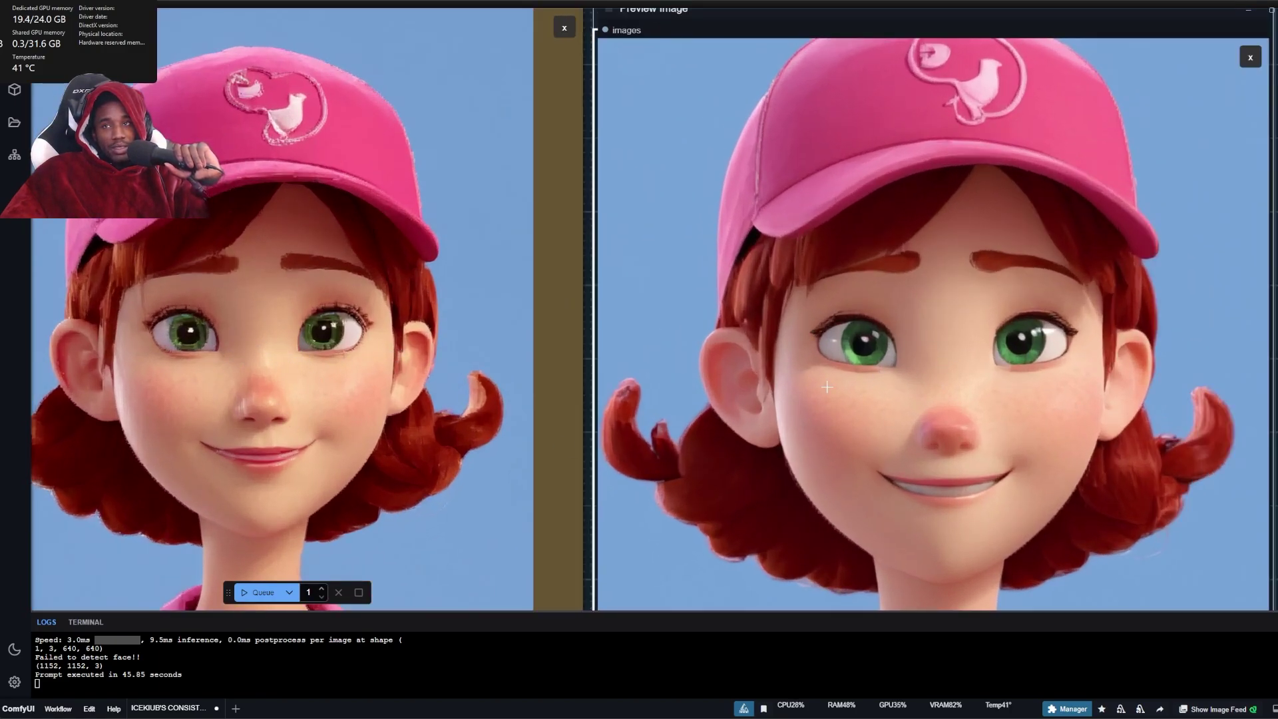
scroll(827, 387, "down", 10)
scroll(972, 543, "up", 12)
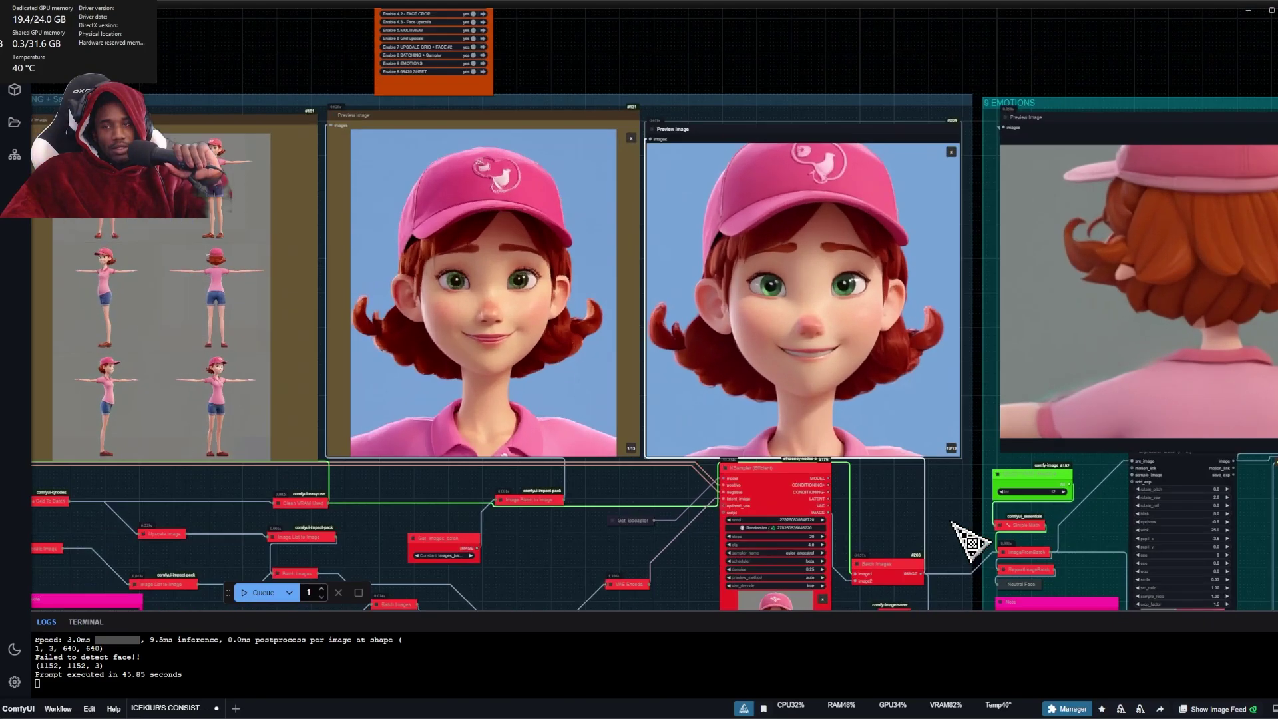
- Set the SELECT FACE IMAGE # value in the 9 EMOTIONS group to 13 and queue the workflow again
left_click_drag(990, 493, 884, 549)
scroll(884, 549, "down", 8)
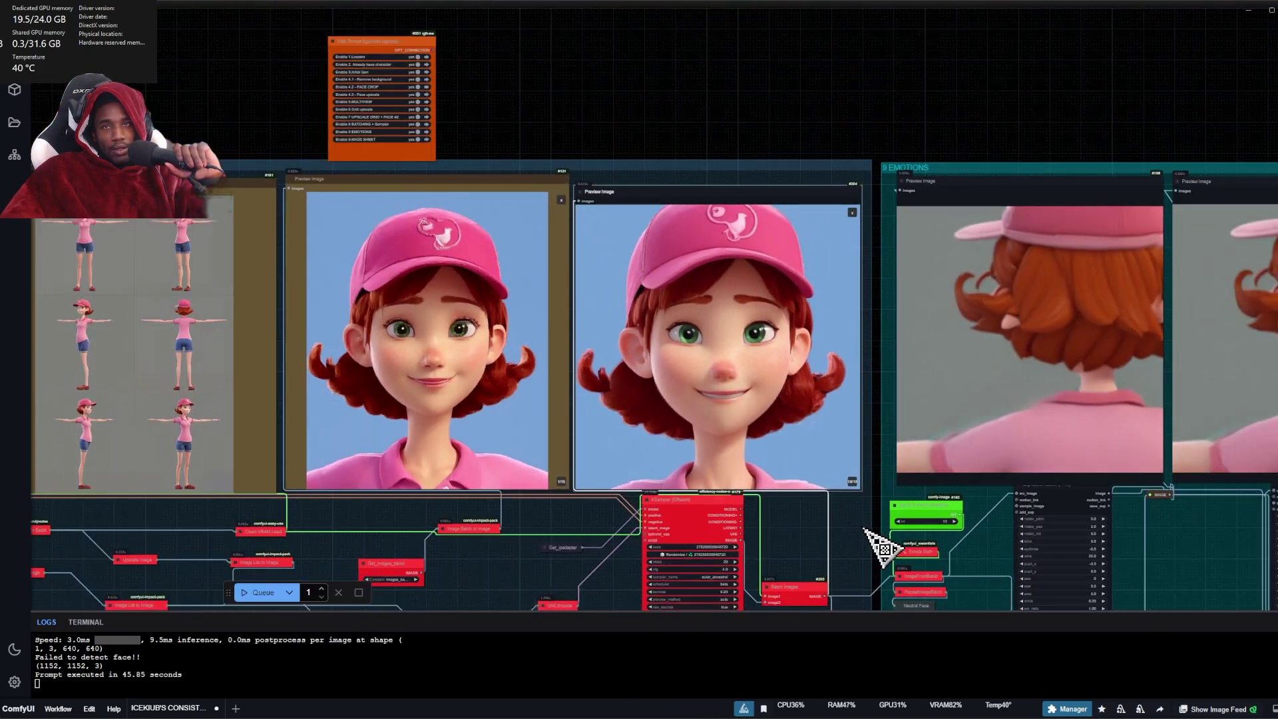
scroll(901, 126, "down", 3)
left_click_drag(902, 126, 701, 184)
scroll(732, 373, "up", 8)
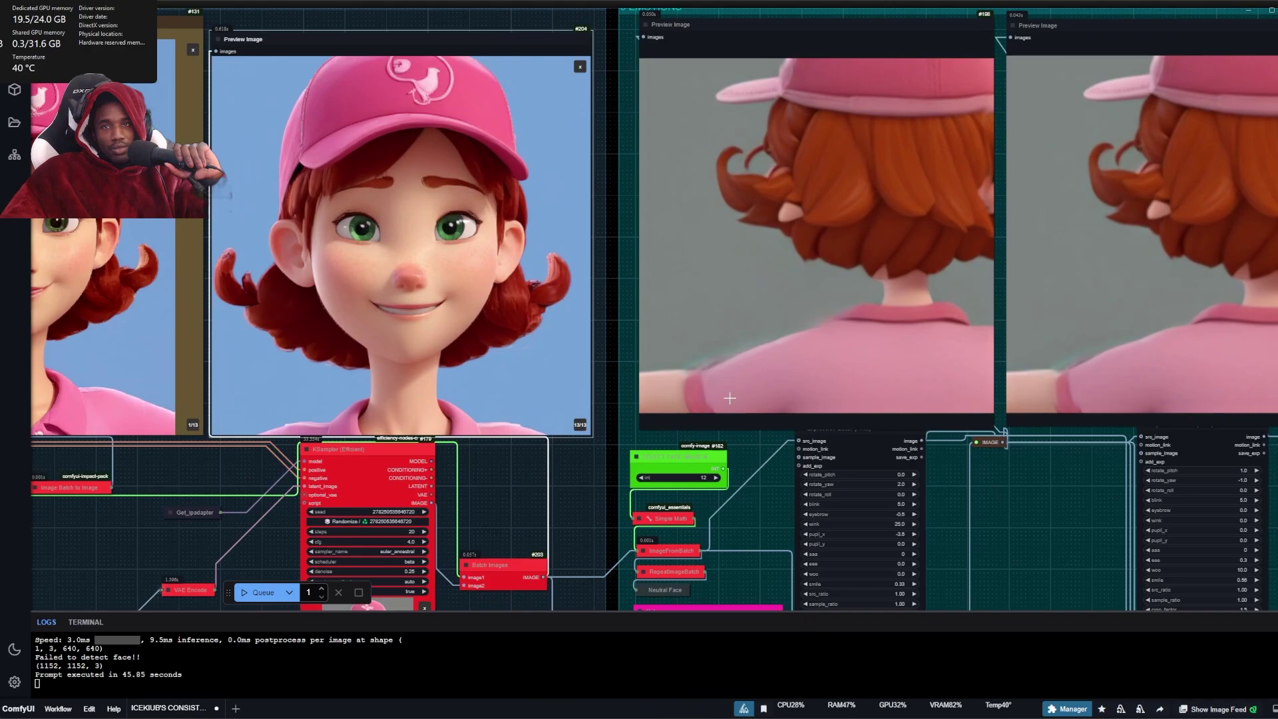
scroll(595, 457, "up", 5)
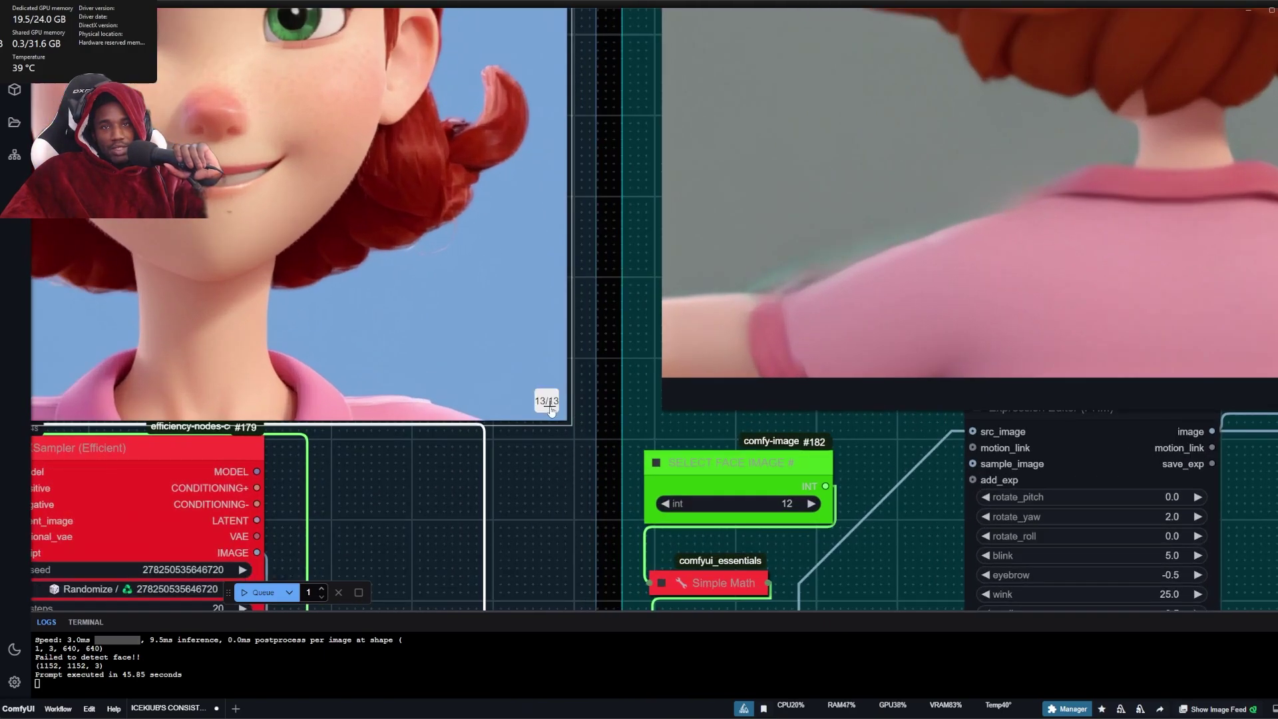
left_click(776, 508)
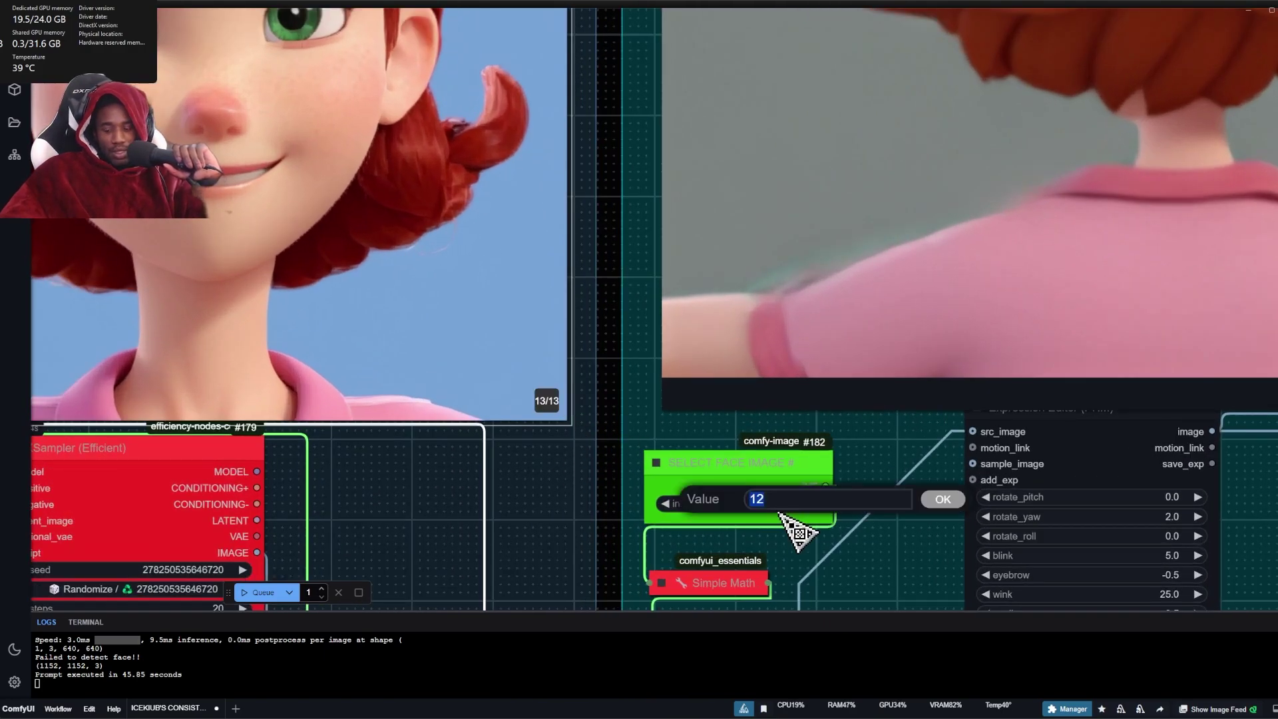
left_click(952, 500)
scroll(502, 528, "down", 6)
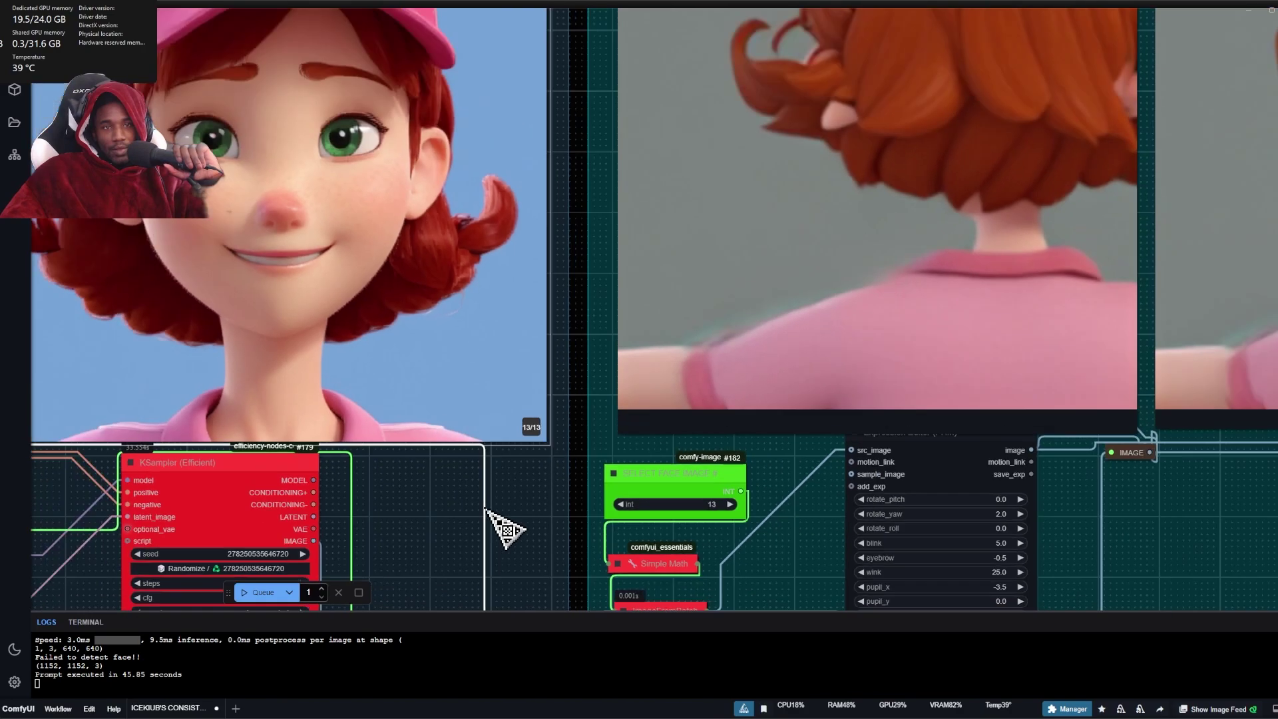
left_click(262, 592)
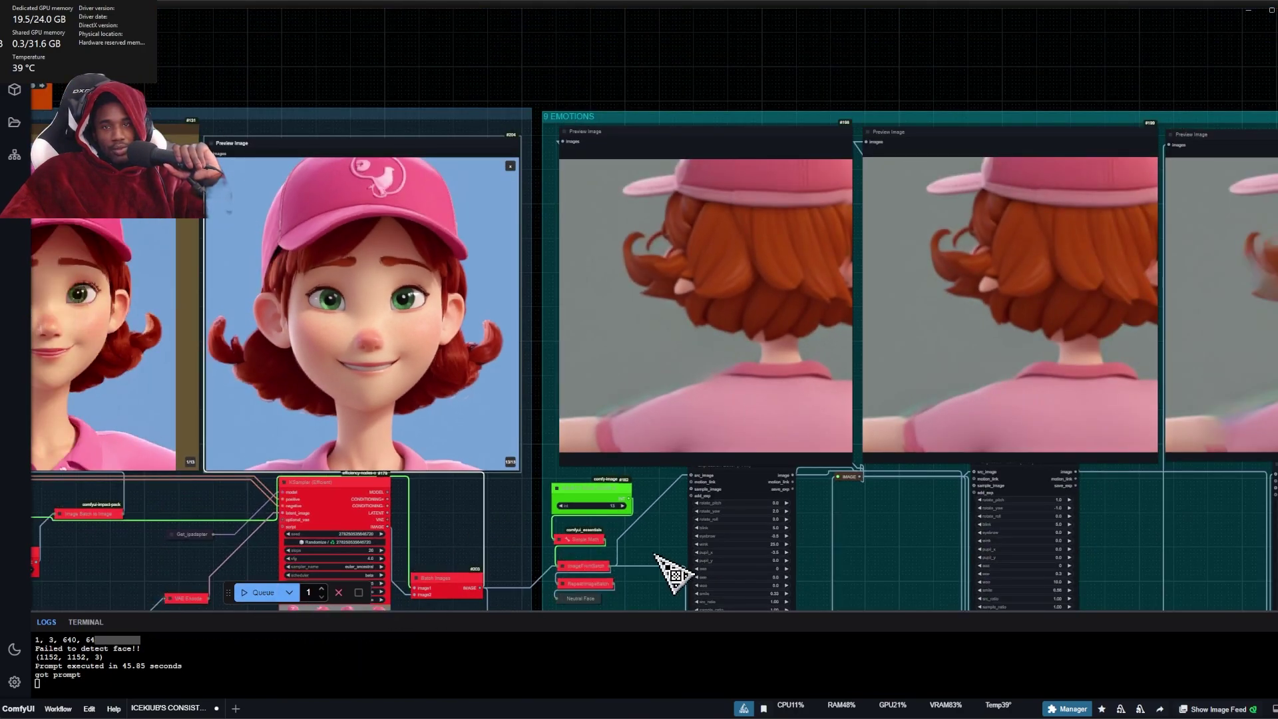
- Examine the four expression previews and their Expression Editor nodes in the 9 EMOTIONS group
scroll(663, 565, "down", 1)
scroll(655, 551, "down", 4)
left_click_drag(703, 221, 476, 153)
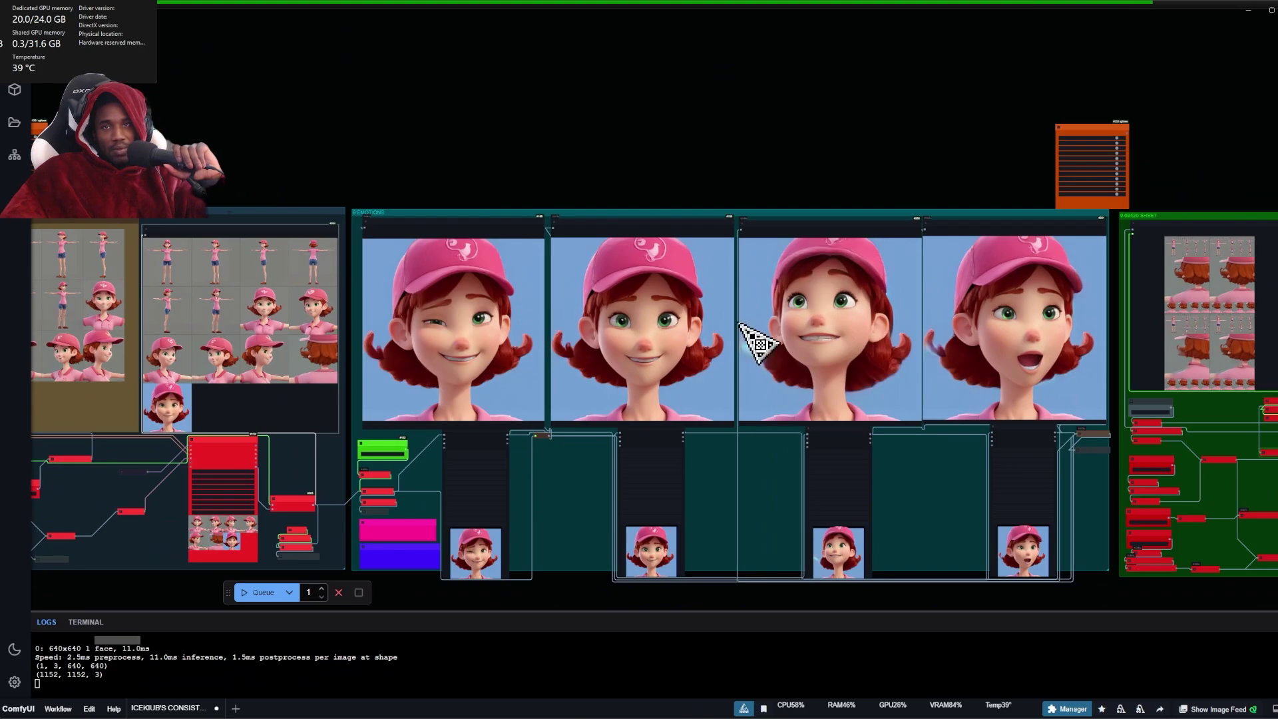
scroll(1027, 393, "up", 4)
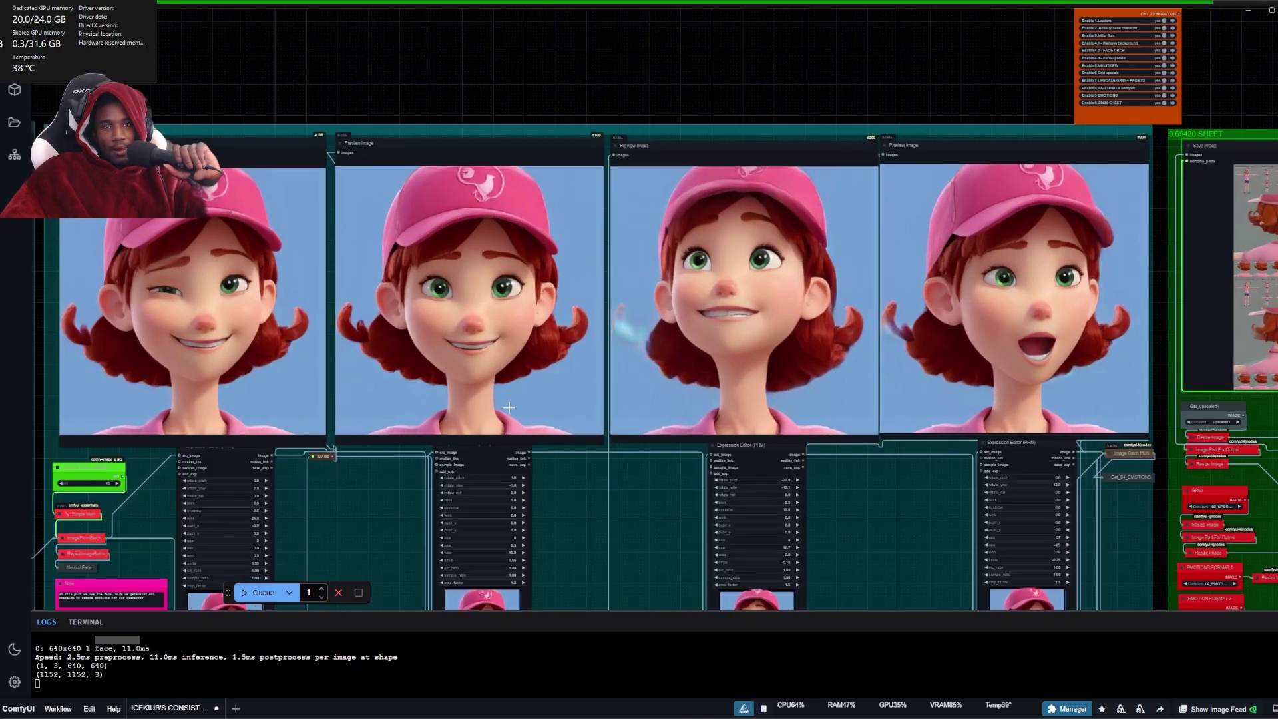
scroll(486, 572, "down", 4)
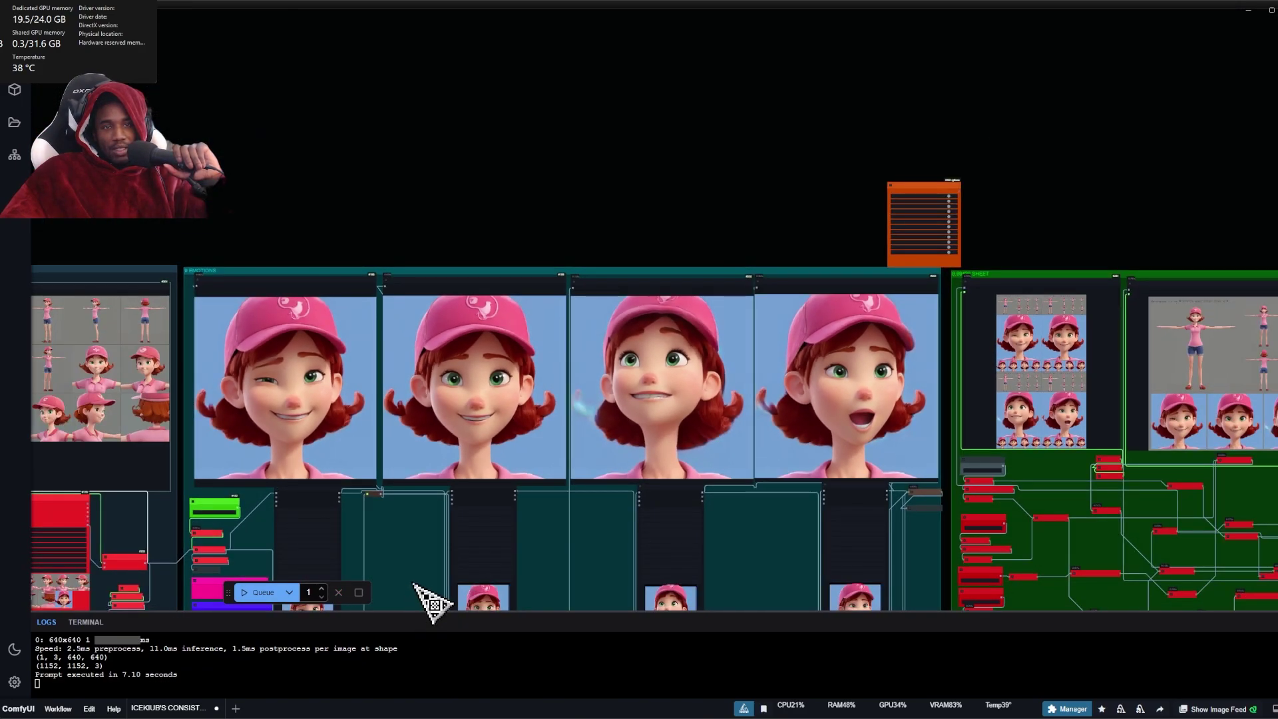
left_click_drag(433, 193, 437, 63)
scroll(426, 389, "up", 5)
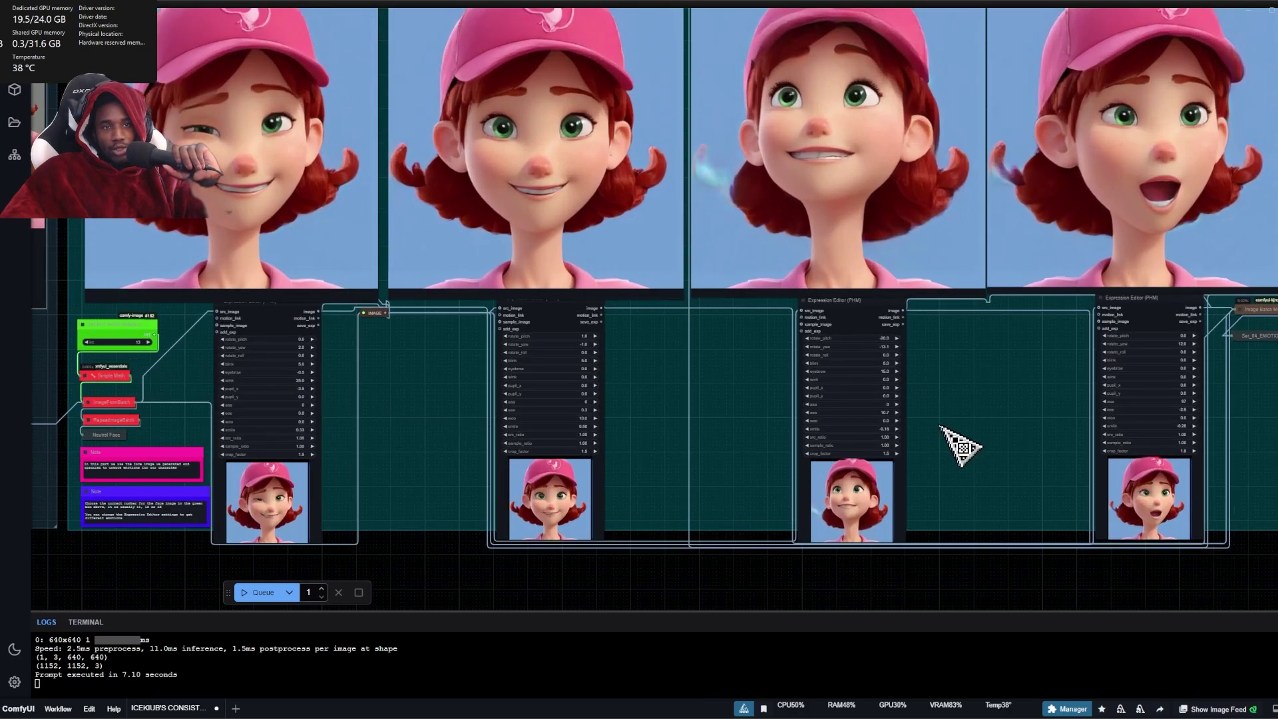
scroll(1002, 474, "down", 5)
- Examine the wide character sheet with its poses, expressions and colour palette in the 9.69420 SHEET group
left_click_drag(1045, 137, 451, 180)
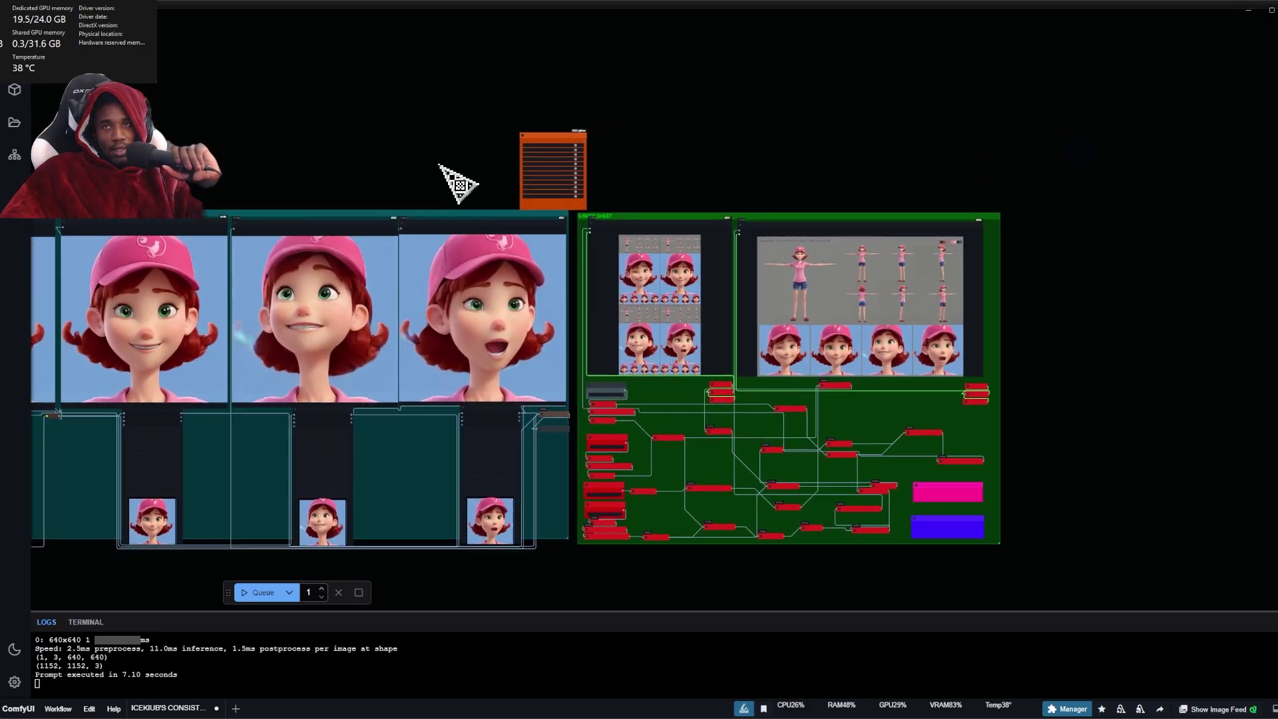
scroll(948, 369, "up", 15)
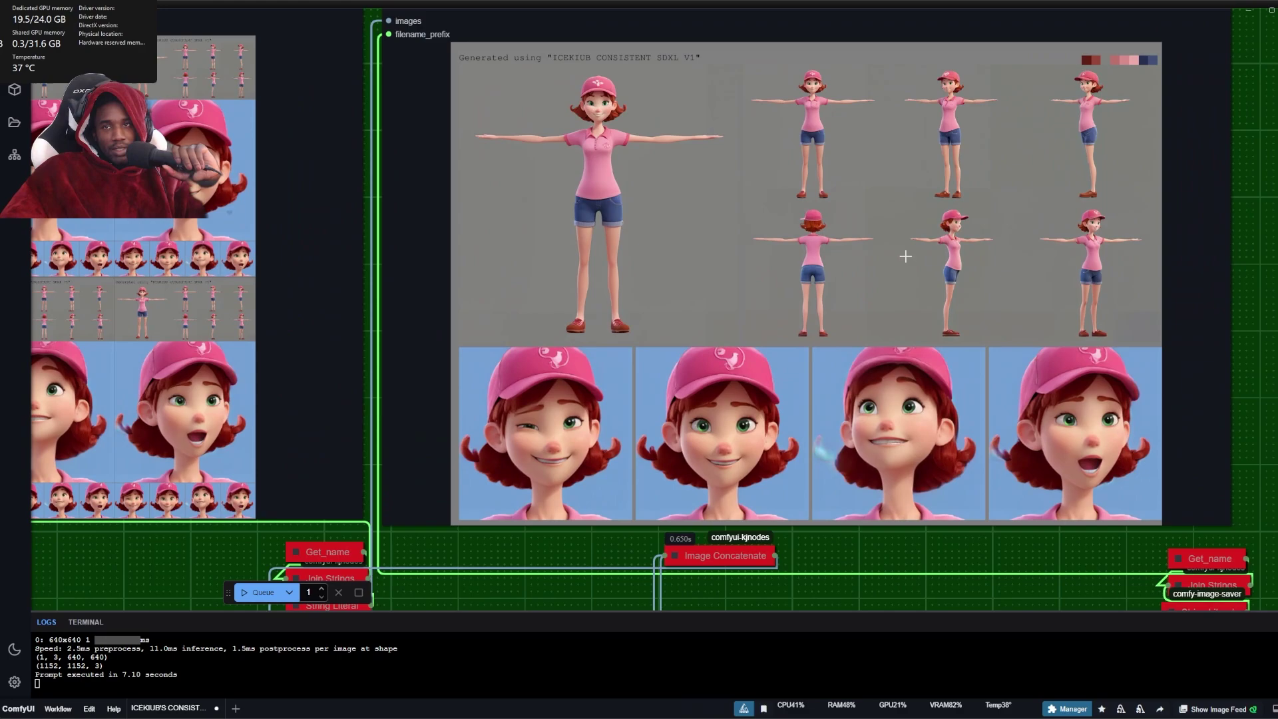
scroll(574, 383, "down", 4)
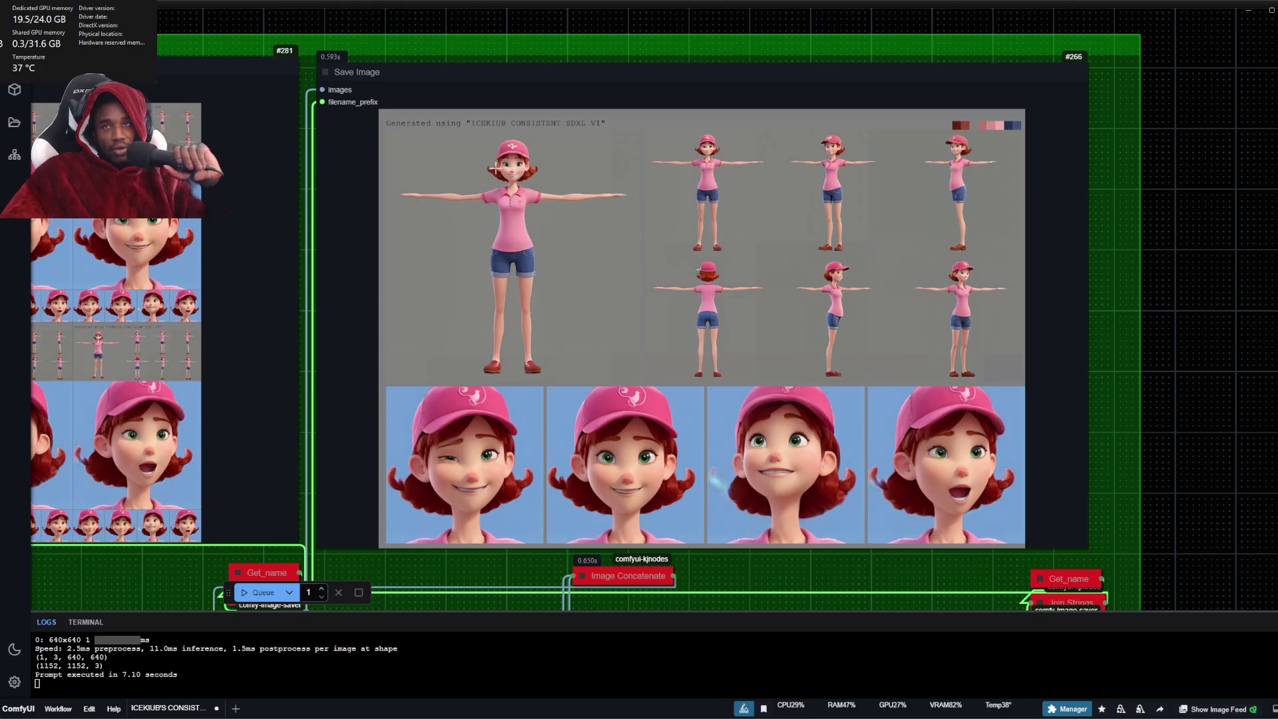
scroll(764, 302, "down", 10)
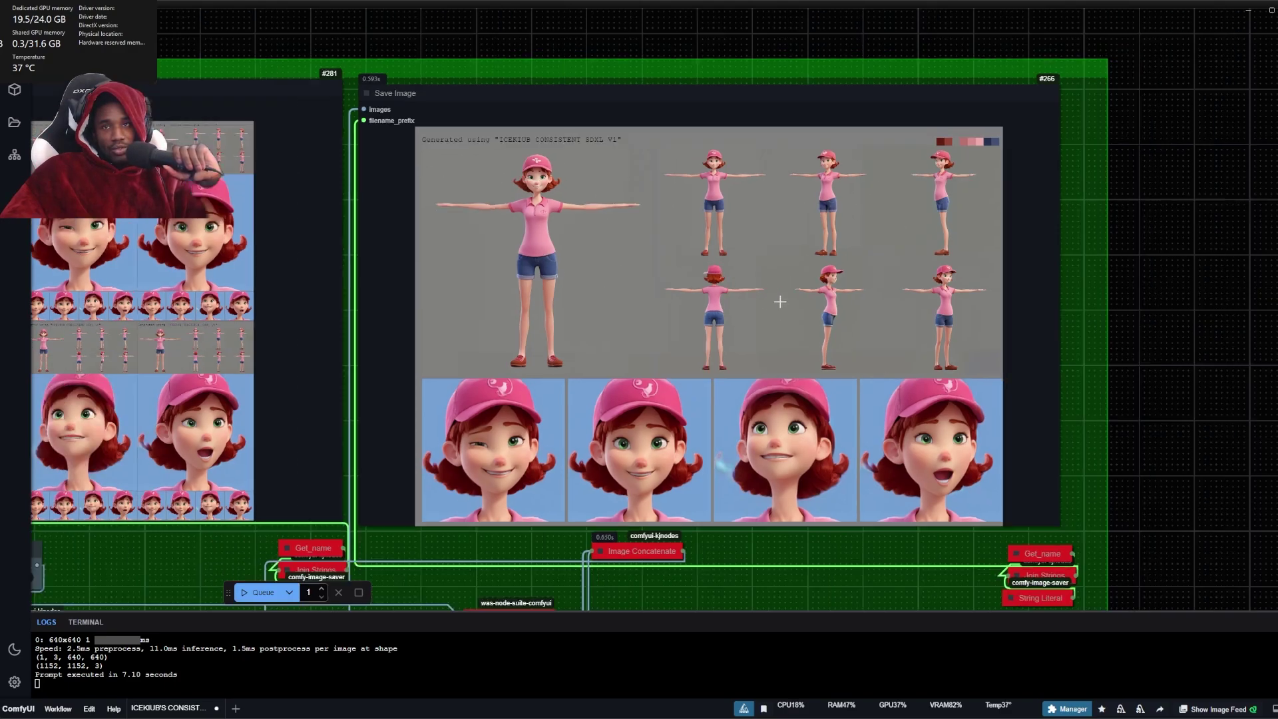
scroll(570, 273, "up", 6)
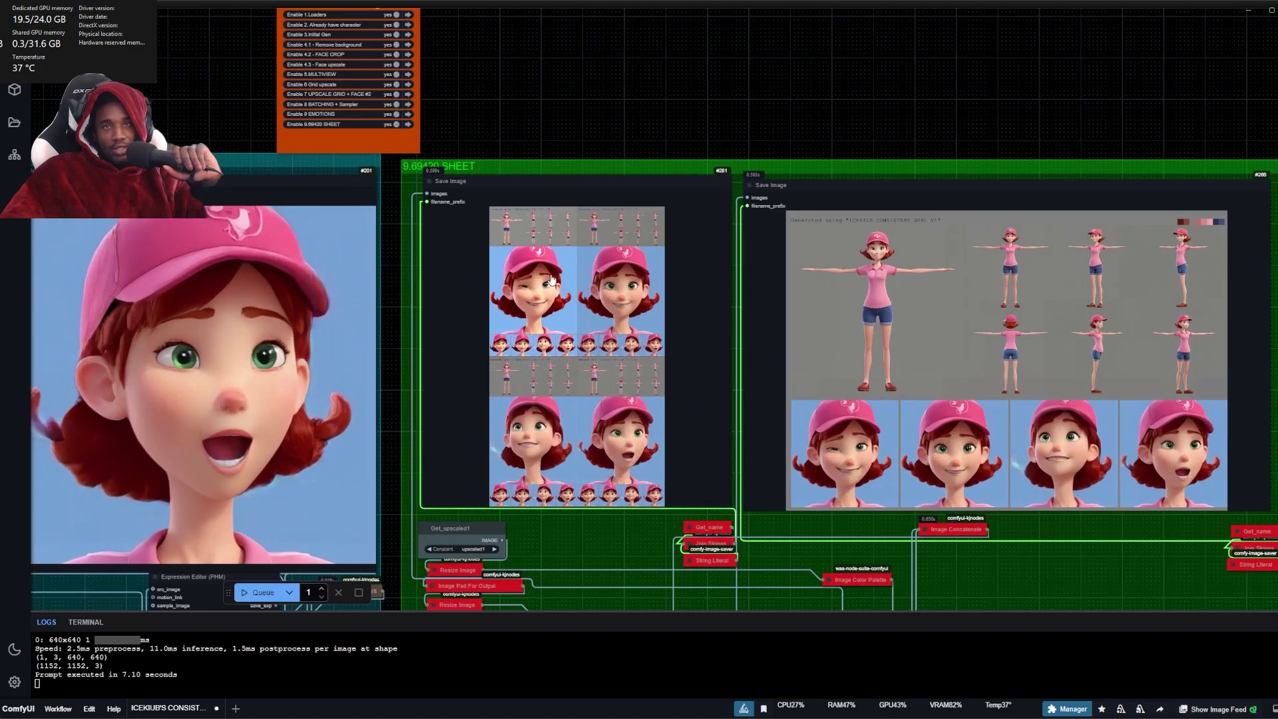
- Step through the portrait-format sheets in the Save Image node to the third one and inspect it up close
left_click(551, 280)
key("Right")
key("Right")
key("Right")
key("Right")
key("Right")
key("Right")
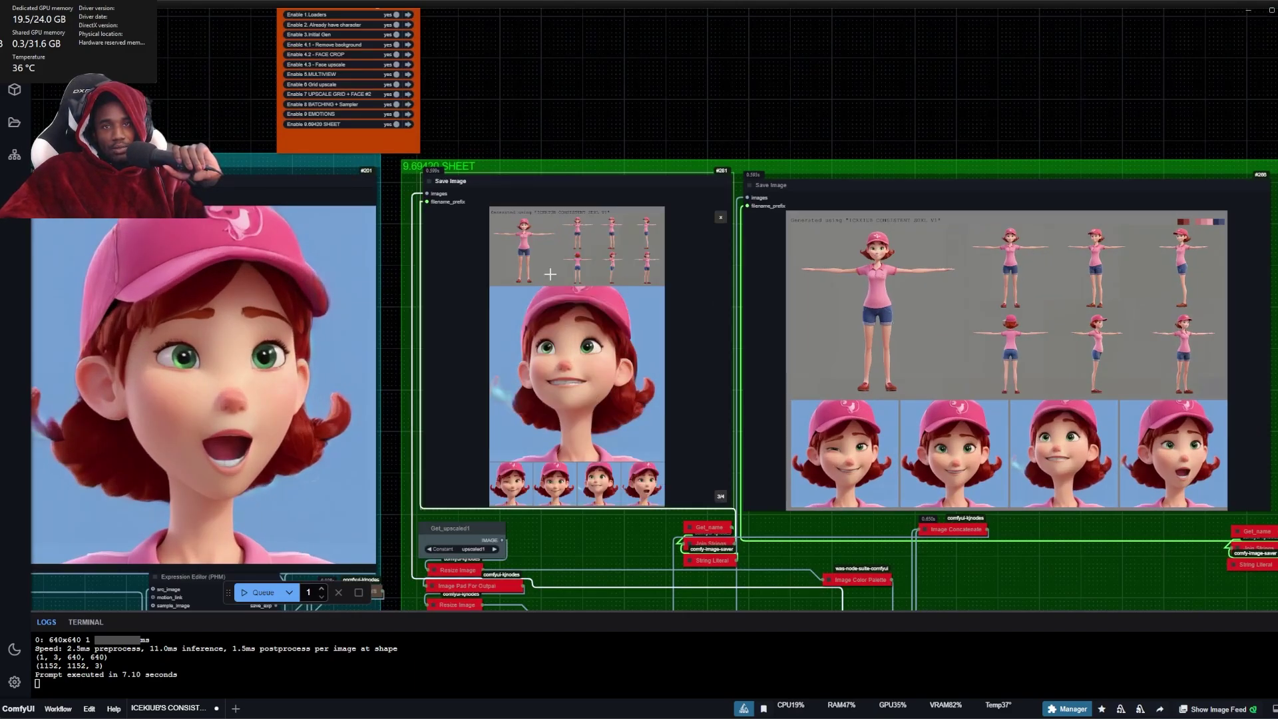
scroll(573, 276, "up", 14)
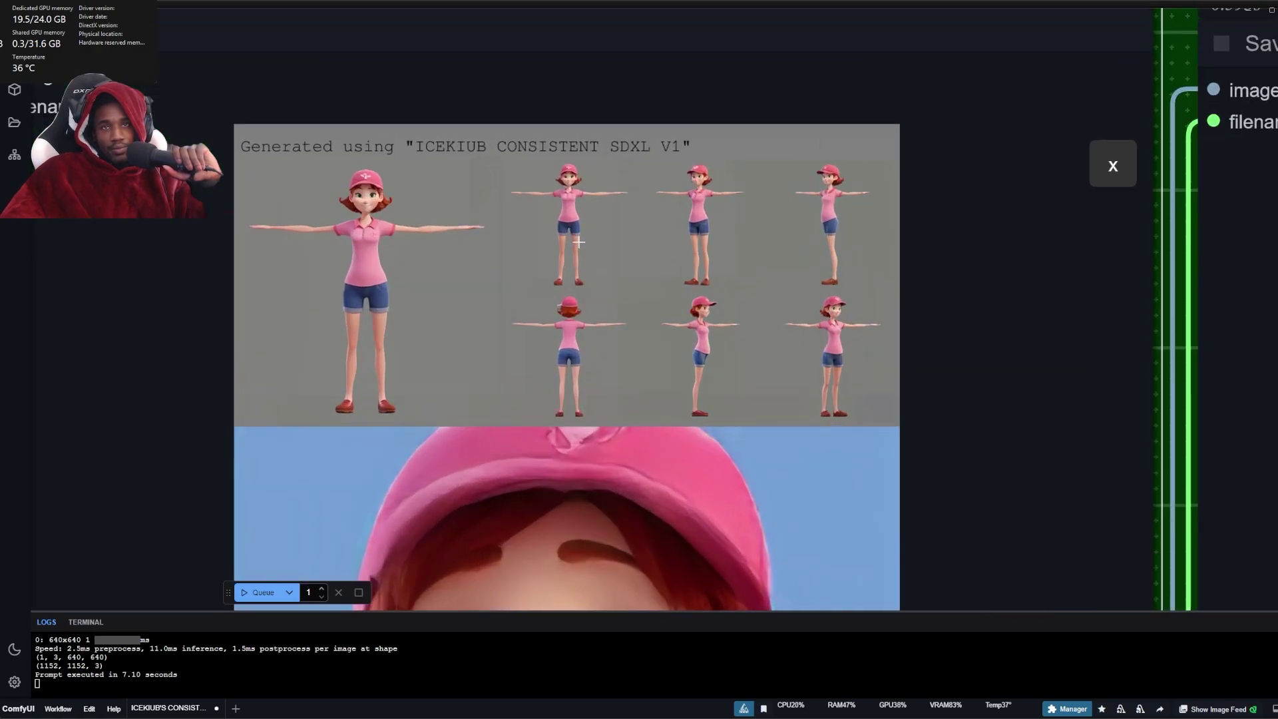
scroll(561, 274, "down", 3)
scroll(561, 274, "down", 10)
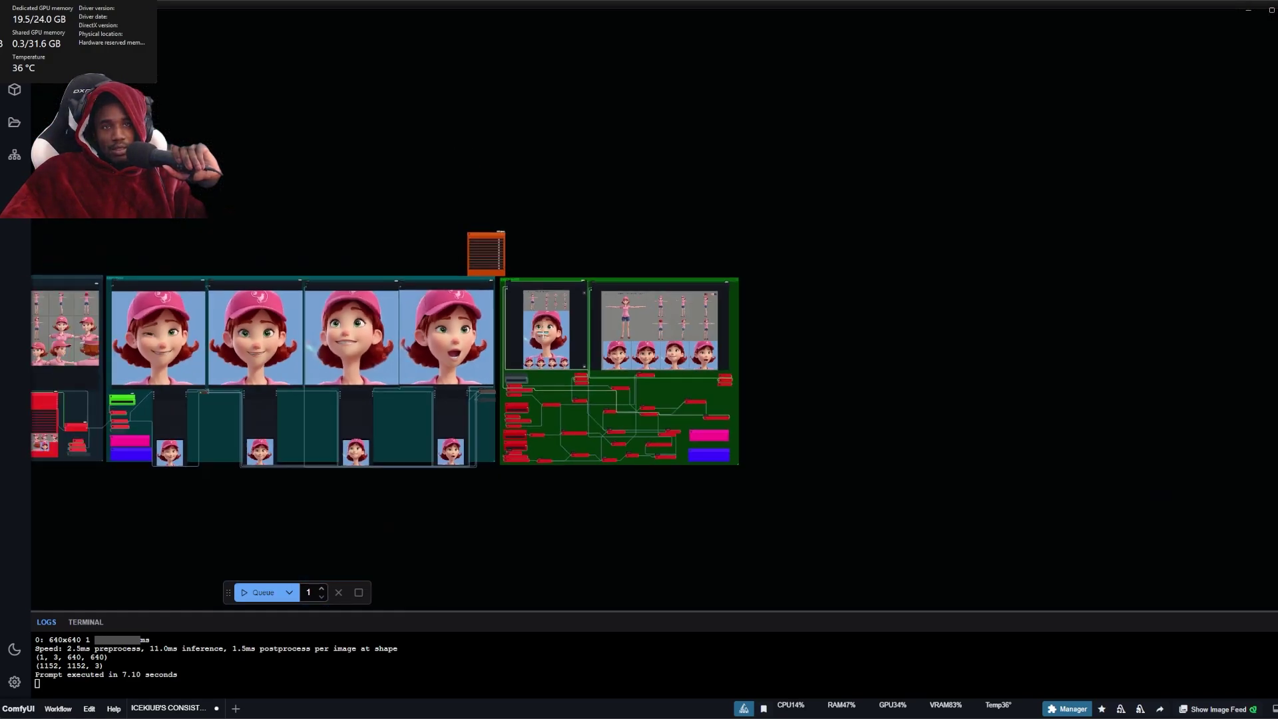
- Review the workflow's stages back to the 3.Initial Gen group and read its sheet and style prompts
left_click_drag(399, 517, 699, 545)
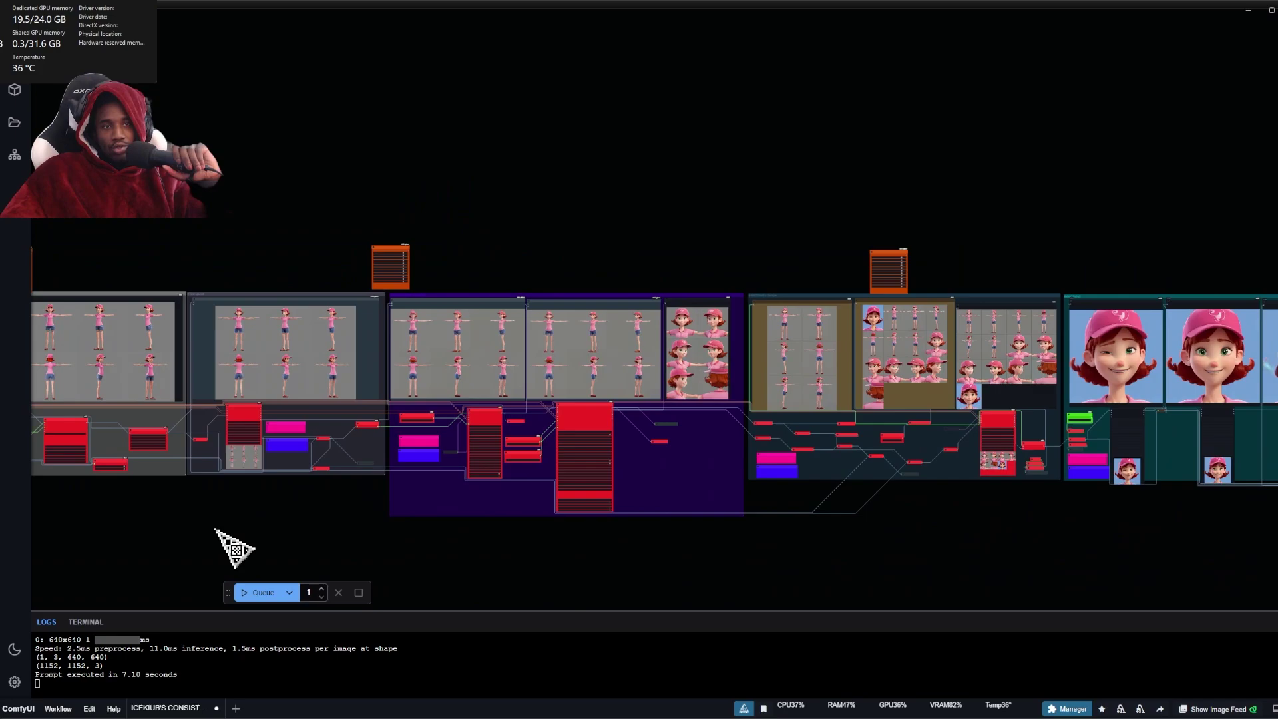
left_click_drag(227, 543, 811, 517)
left_click_drag(476, 484, 923, 496)
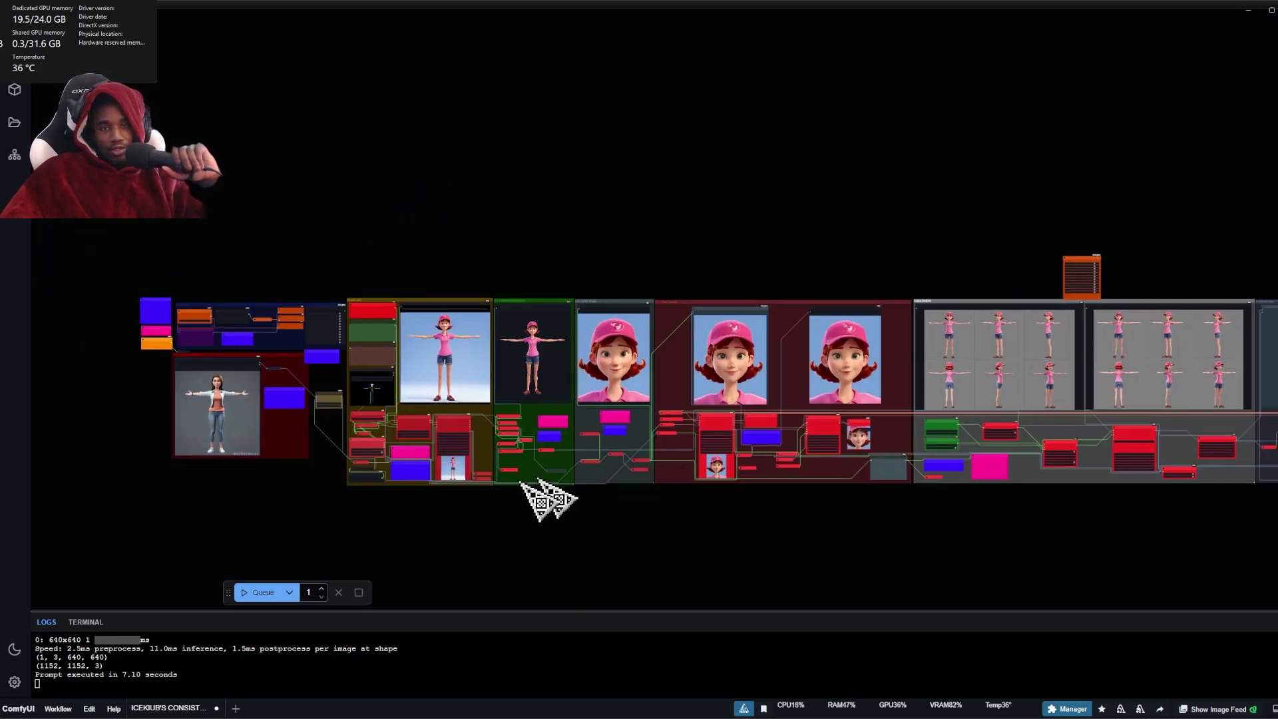
left_click_drag(163, 503, 380, 531)
scroll(315, 441, "up", 6)
scroll(957, 211, "up", 6)
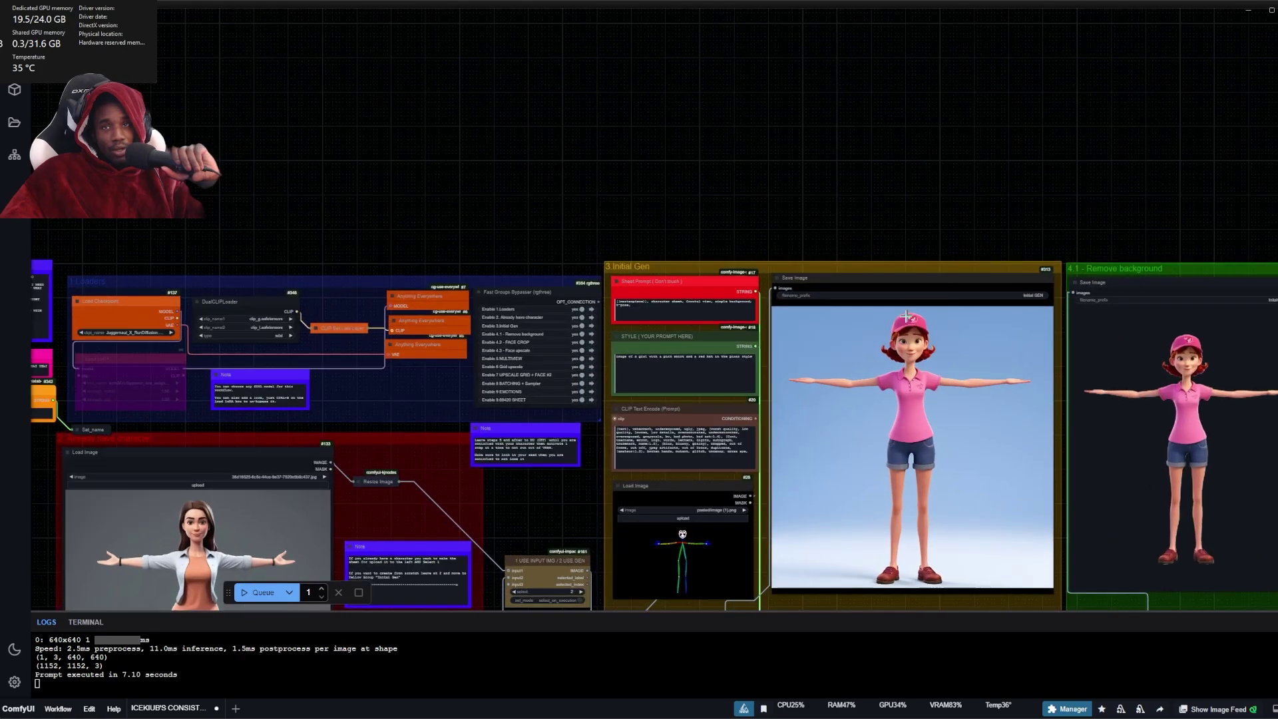
scroll(737, 341, "up", 2)
scroll(758, 336, "up", 6)
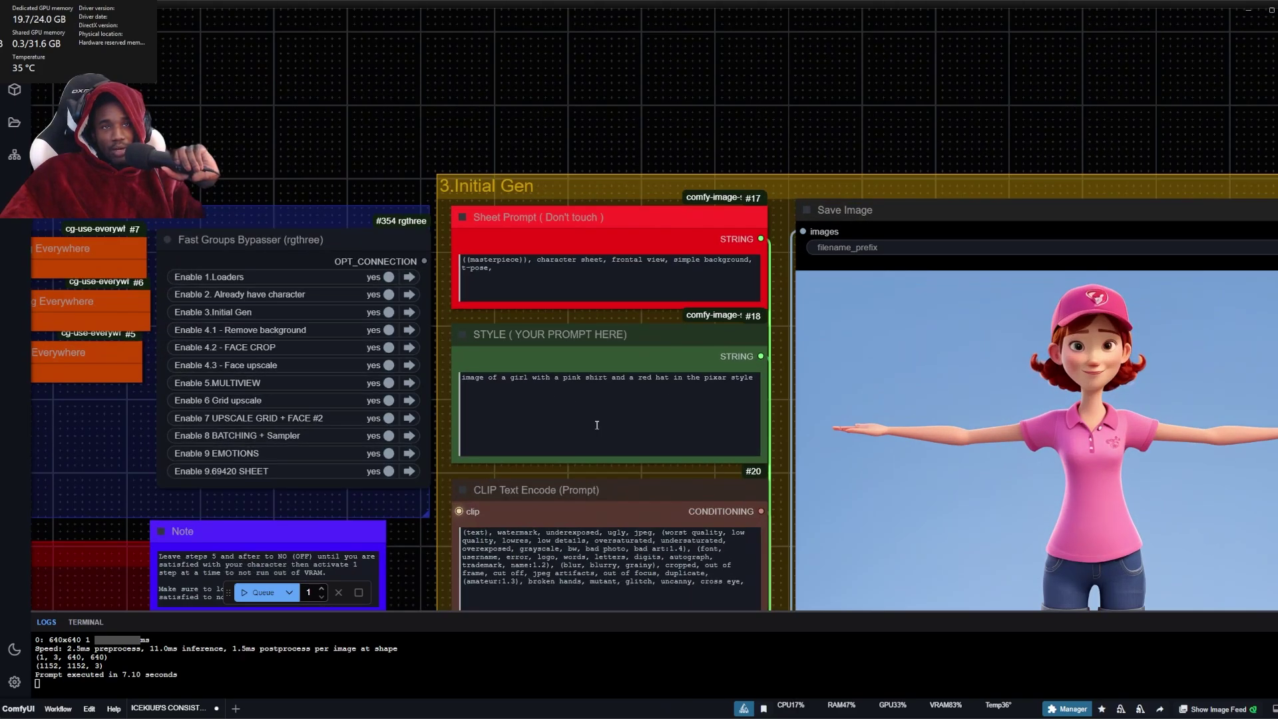
scroll(576, 407, "down", 9)
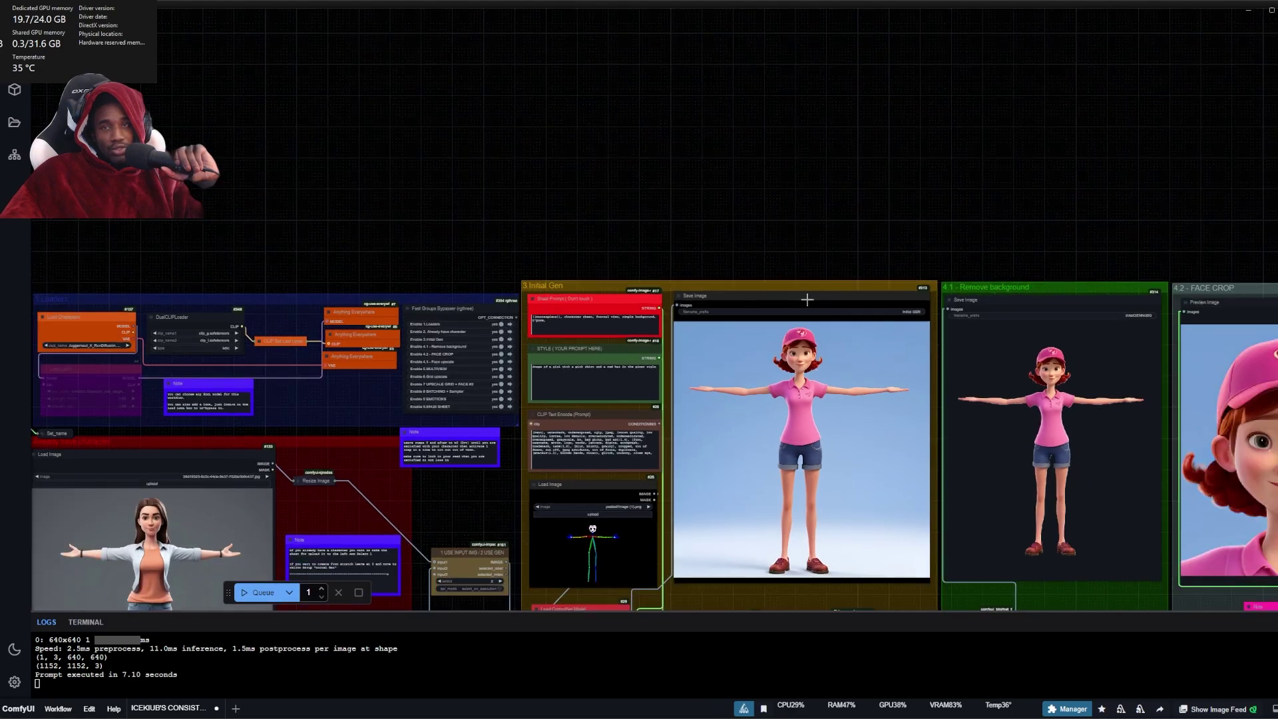
- Look over the outputs of the background removal, face crop and face upscale groups
left_click_drag(932, 247, 299, 173)
left_click_drag(775, 157, 699, 114)
scroll(691, 118, "down", 7)
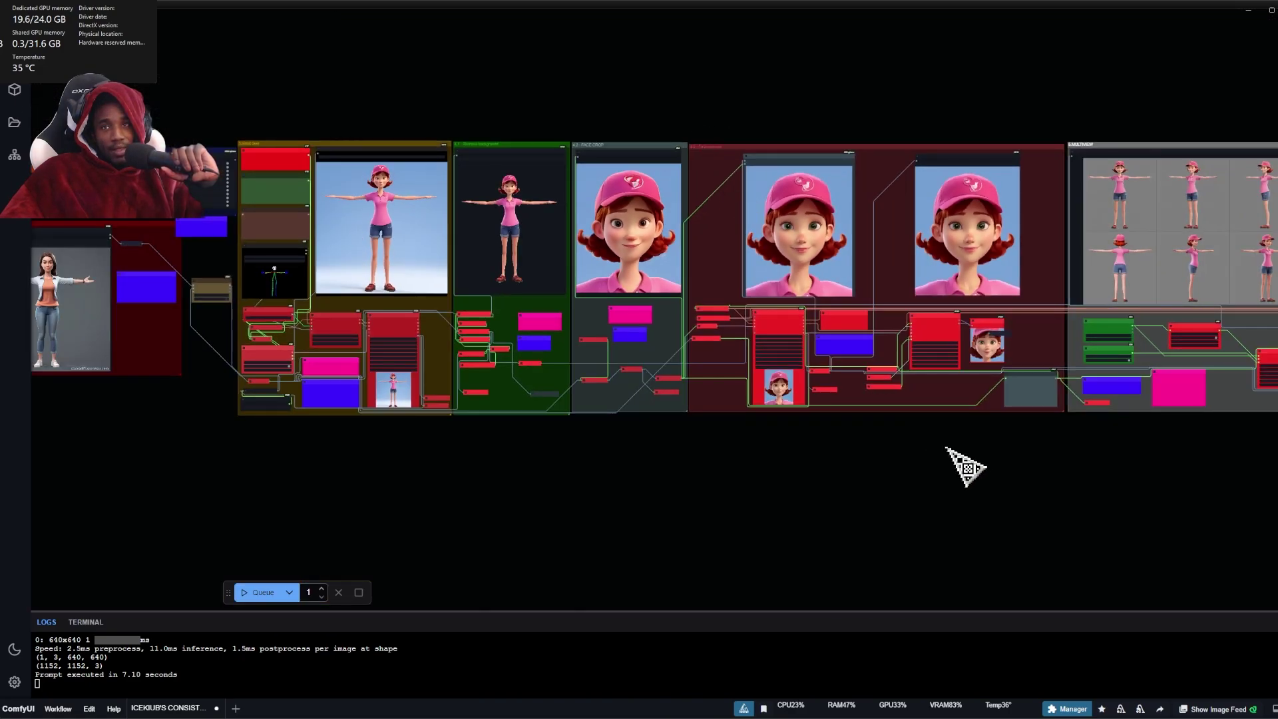
- Look over the workflow groups from face upscale through multiview, grid upscale, batching and emotions, and the whole node layout
left_click_drag(965, 466, 459, 452)
left_click_drag(670, 448, 258, 496)
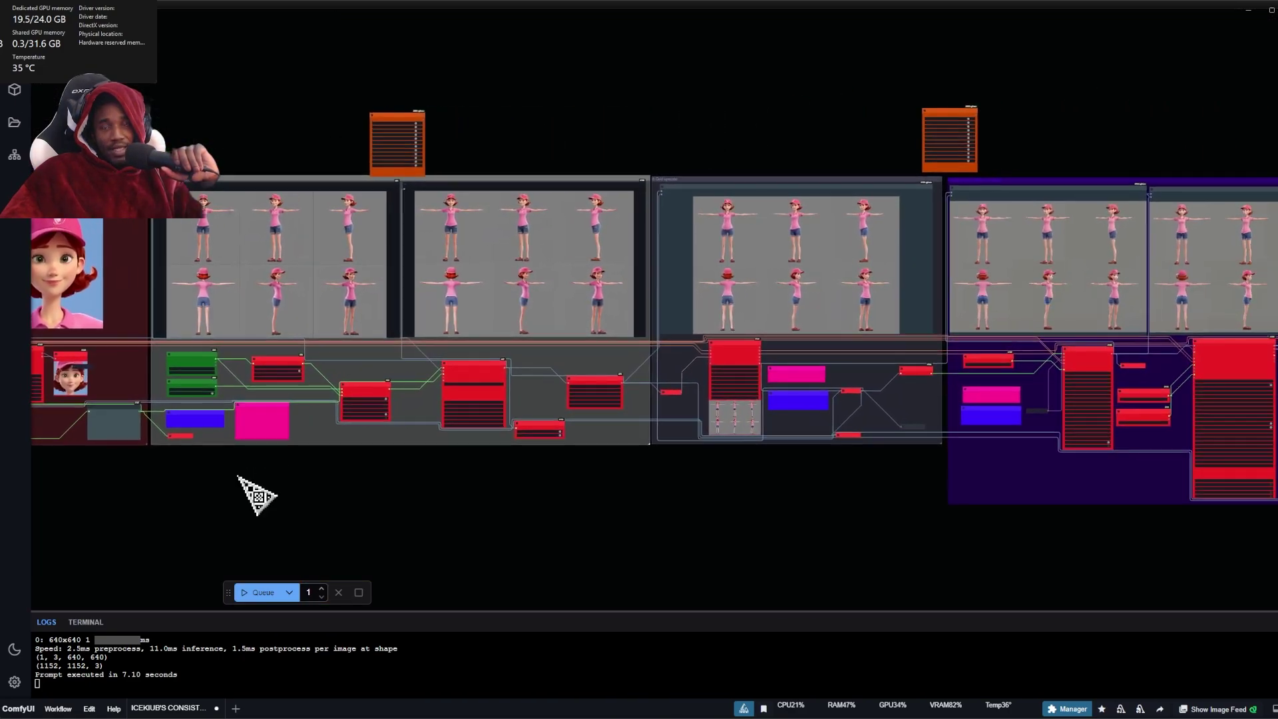
left_click_drag(928, 499, 633, 500)
left_click_drag(884, 528, 793, 562)
scroll(843, 512, "up", 2)
scroll(842, 504, "up", 2)
scroll(271, 508, "down", 5)
left_click_drag(271, 508, 513, 502)
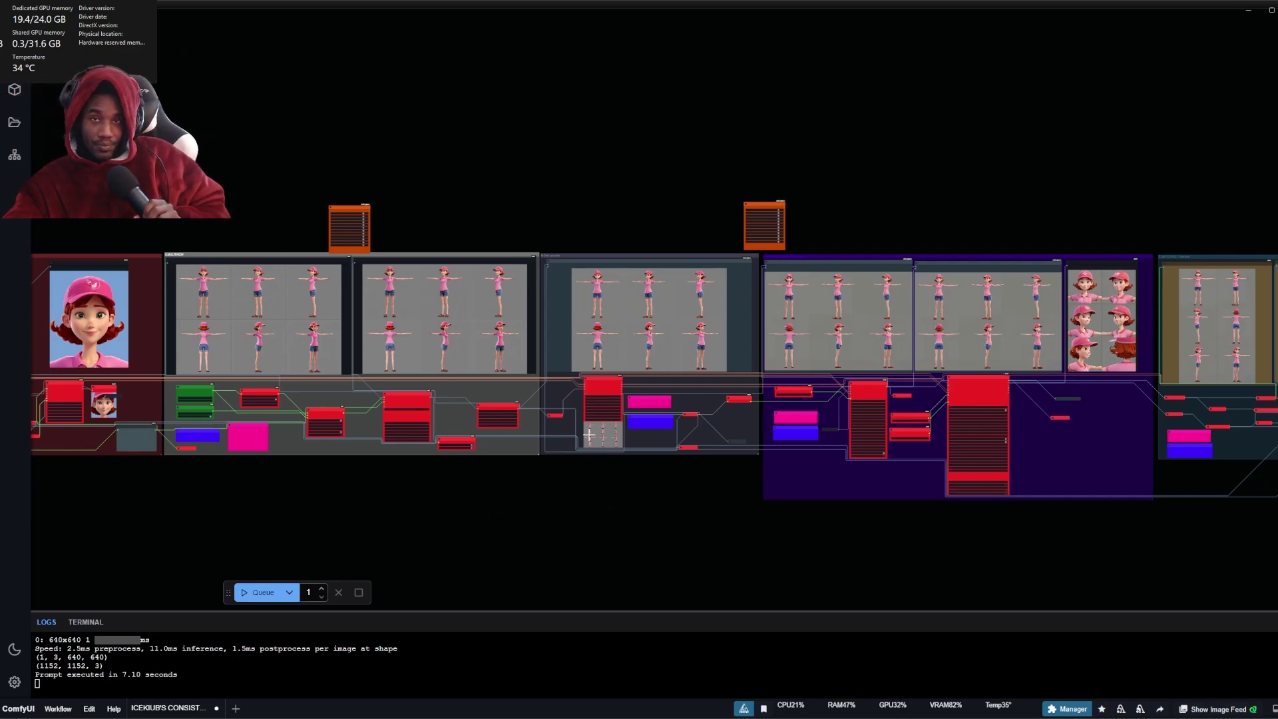
scroll(693, 513, "down", 3)
left_click_drag(286, 529, 659, 521)
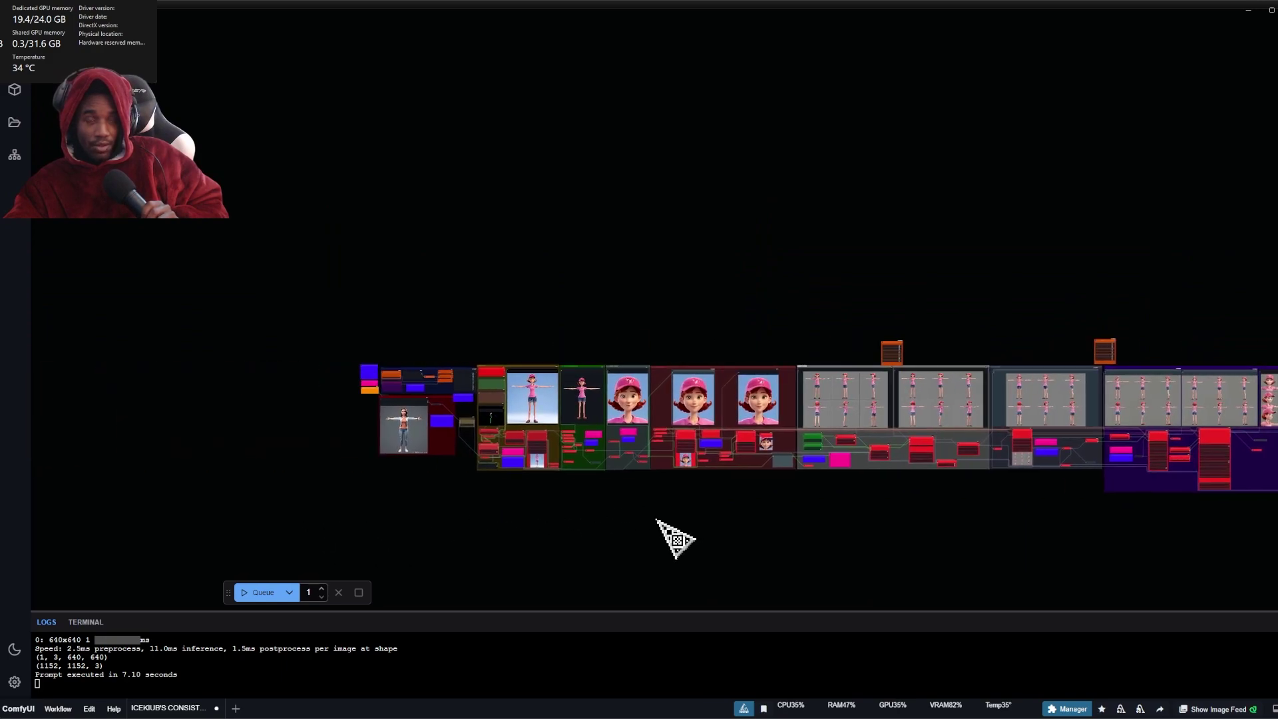
- Switch to the yolo_C-Sheet2-1_00001_.png image window and examine the character sheet's poses and facial expressions up close
mouse_move(796, 10)
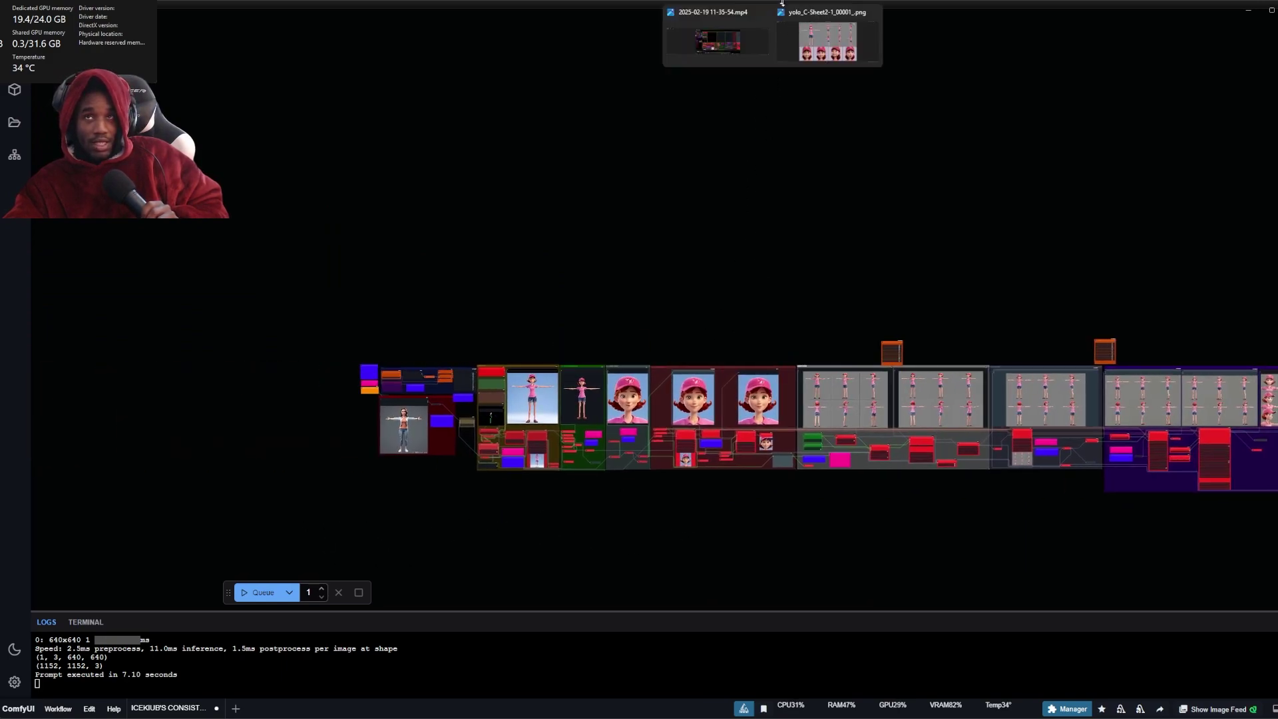
left_click(832, 37)
scroll(534, 405, "up", 3)
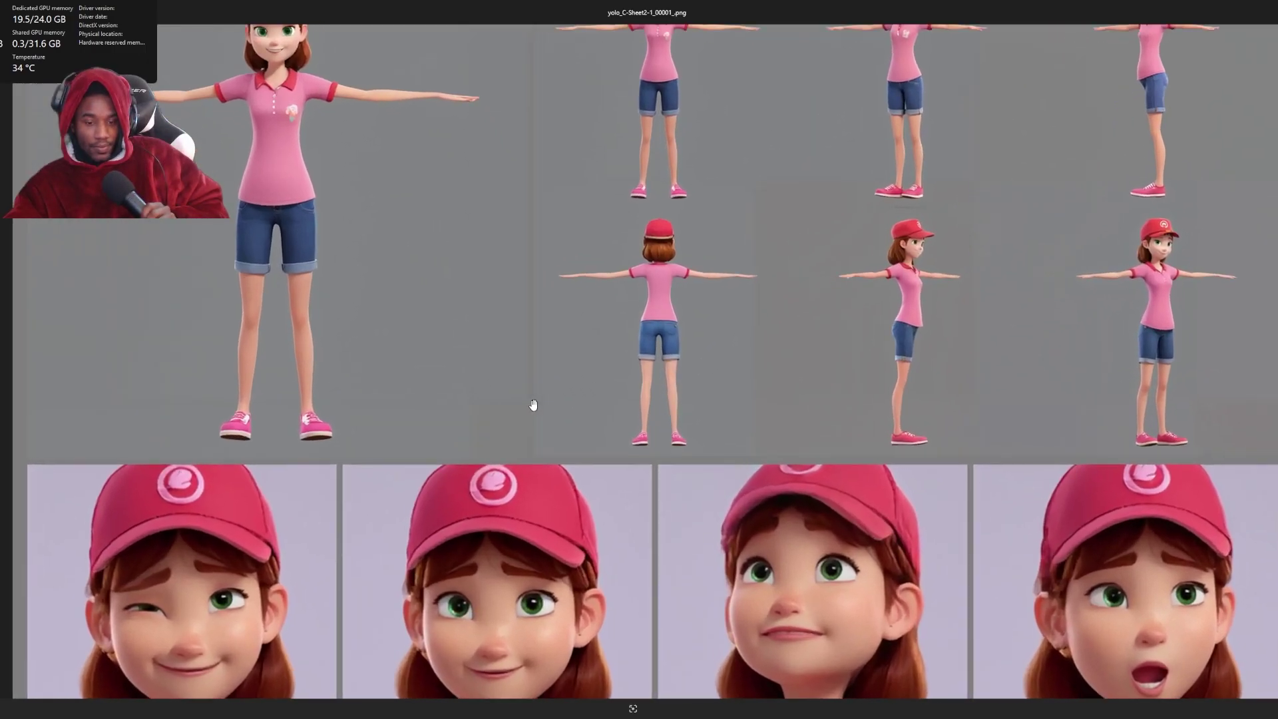
scroll(534, 406, "down", 3)
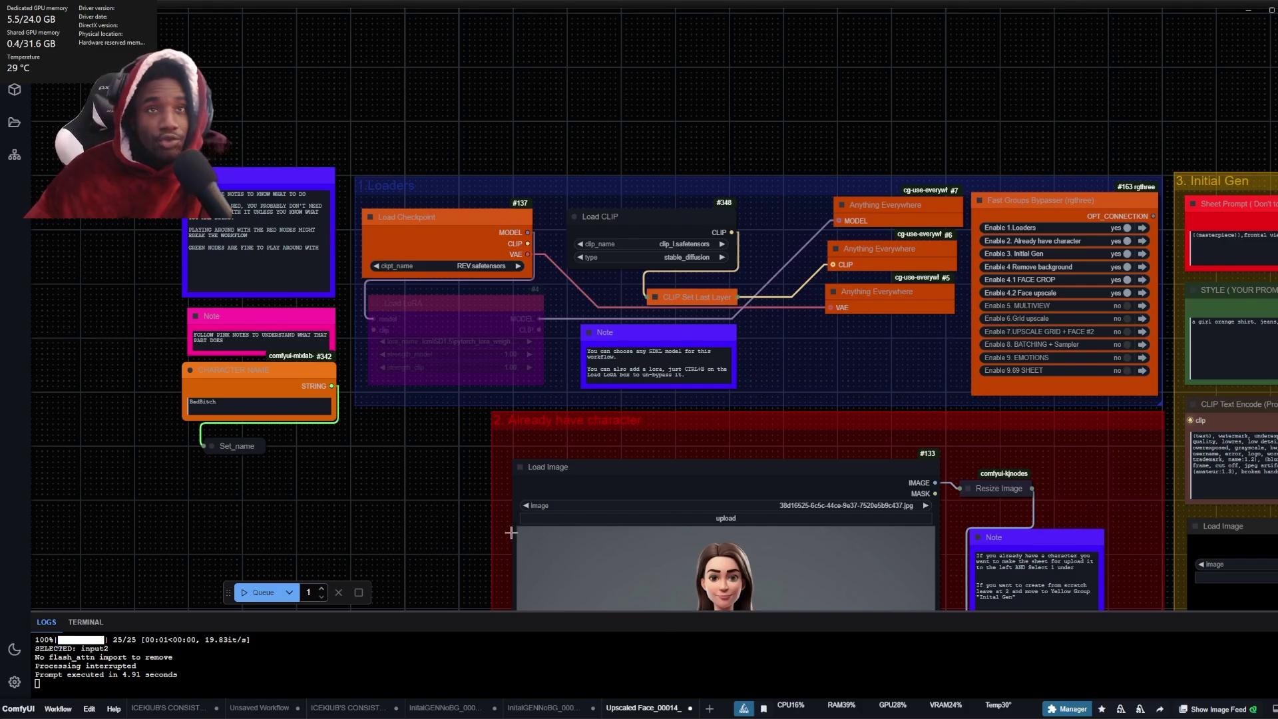
- Examine the Load Checkpoint node in the 1.Loaders group and the text in the CHARACTER NAME node
scroll(459, 147, "up", 3)
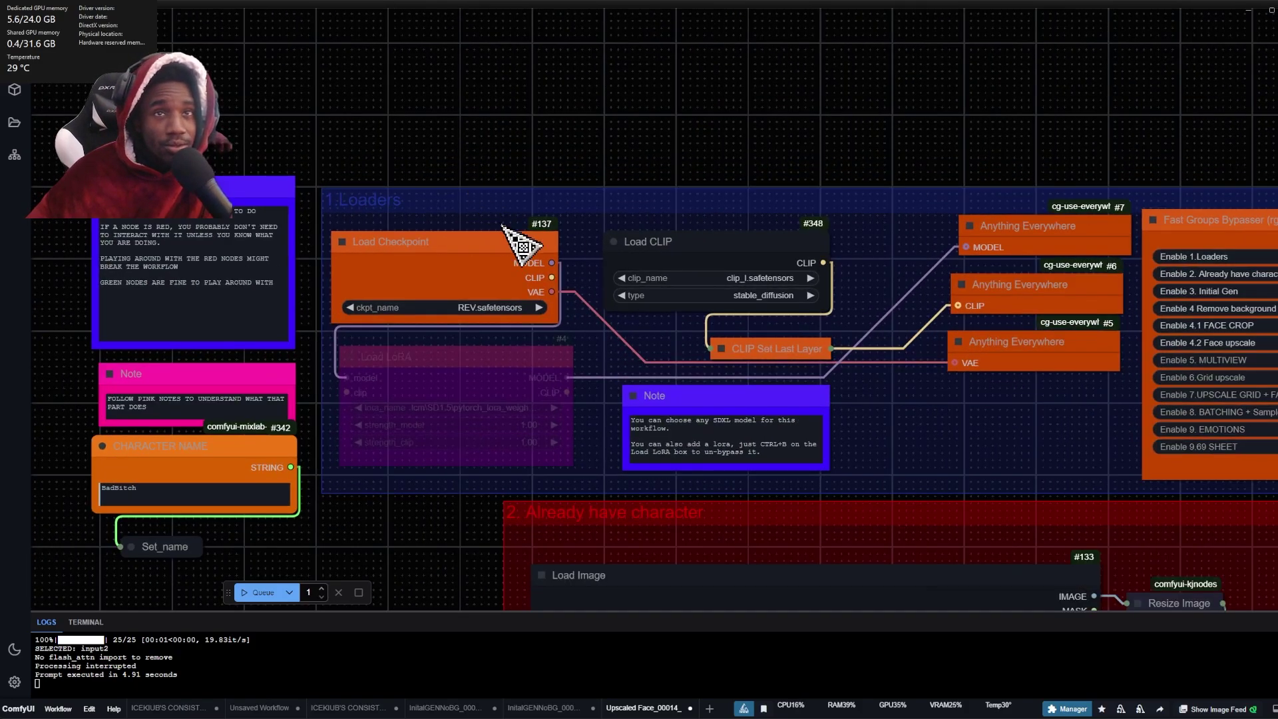
left_click(498, 312)
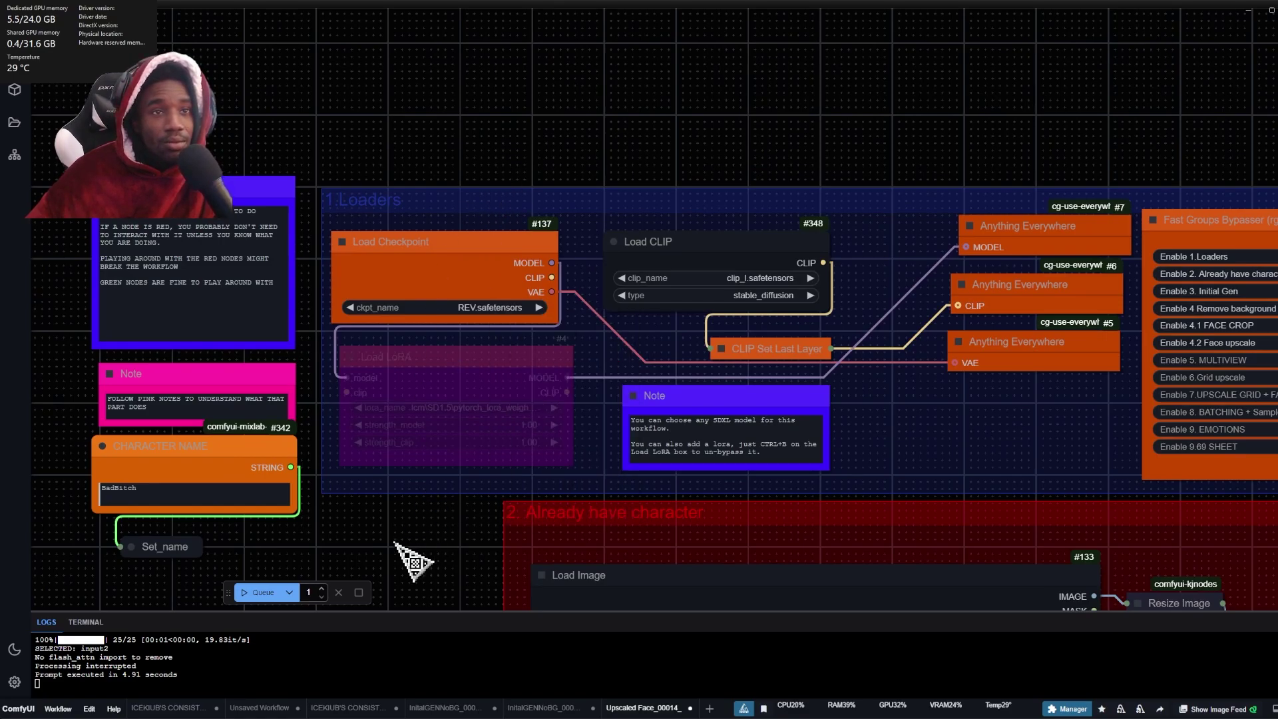
left_click_drag(217, 522, 382, 442)
scroll(381, 444, "up", 6)
left_click_drag(201, 384, 277, 374)
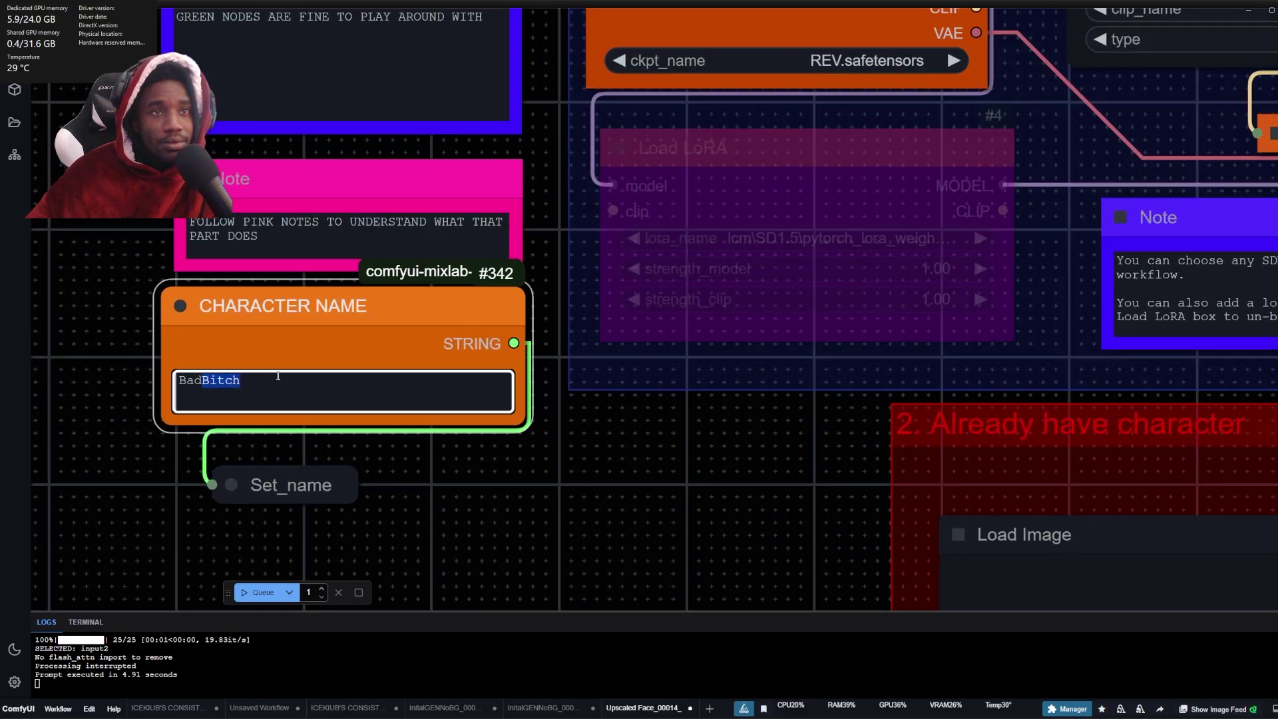
left_click(310, 341)
scroll(311, 340, "down", 3)
left_click_drag(562, 500, 417, 490)
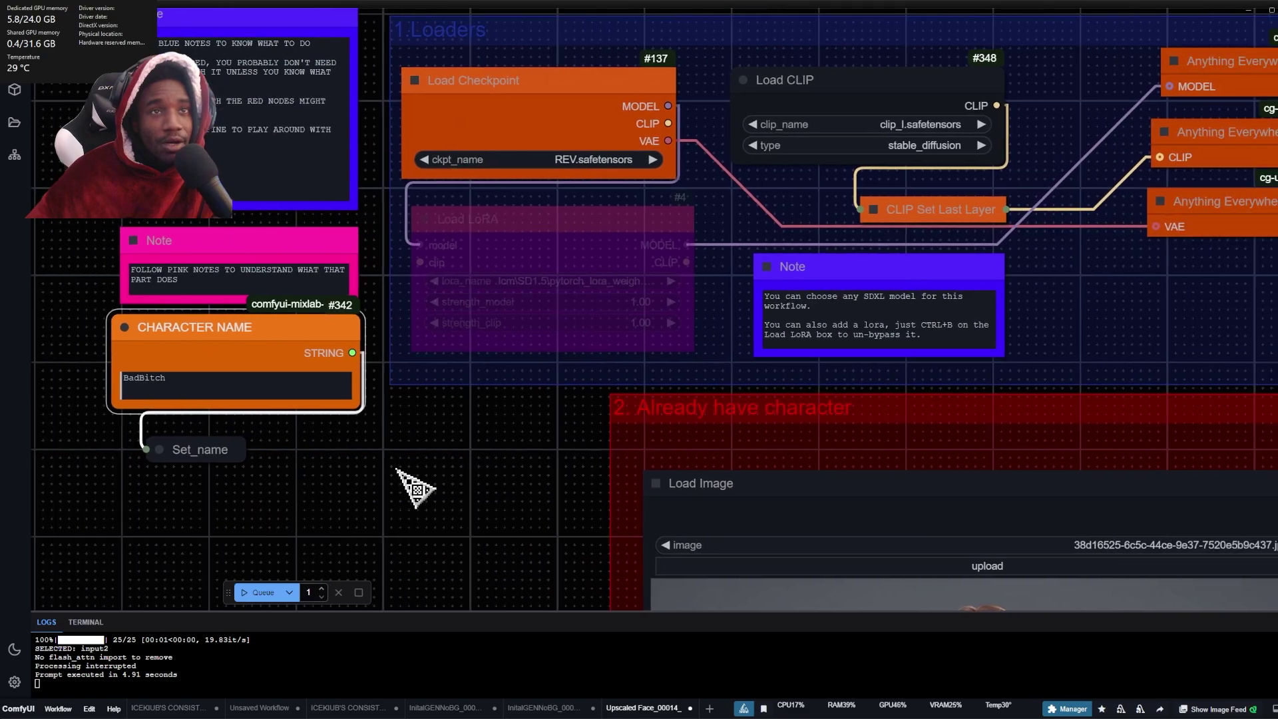
- Read the 2. Already have character group's note and try its input-image/generation switch at 1, leaving it at 2
scroll(417, 491, "down", 5)
scroll(277, 379, "down", 3)
scroll(205, 343, "up", 4)
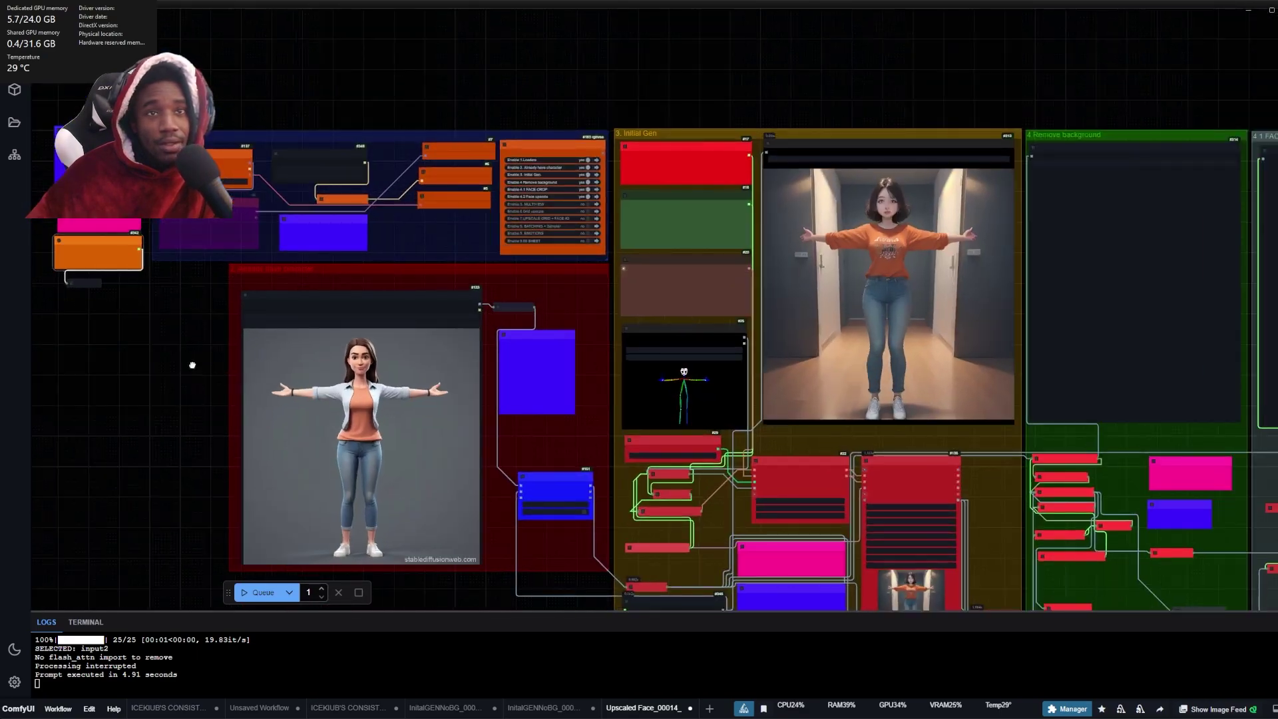
left_click_drag(181, 356, 59, 354)
scroll(121, 332, "up", 5)
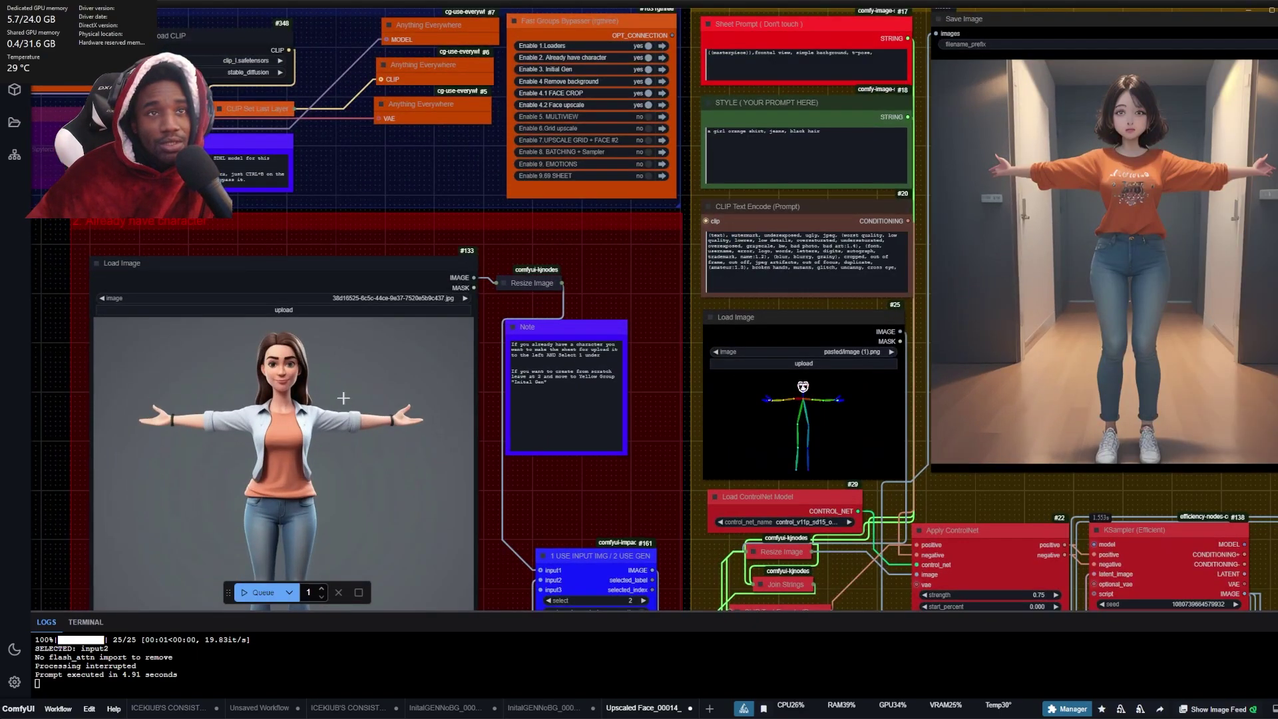
left_click(300, 387)
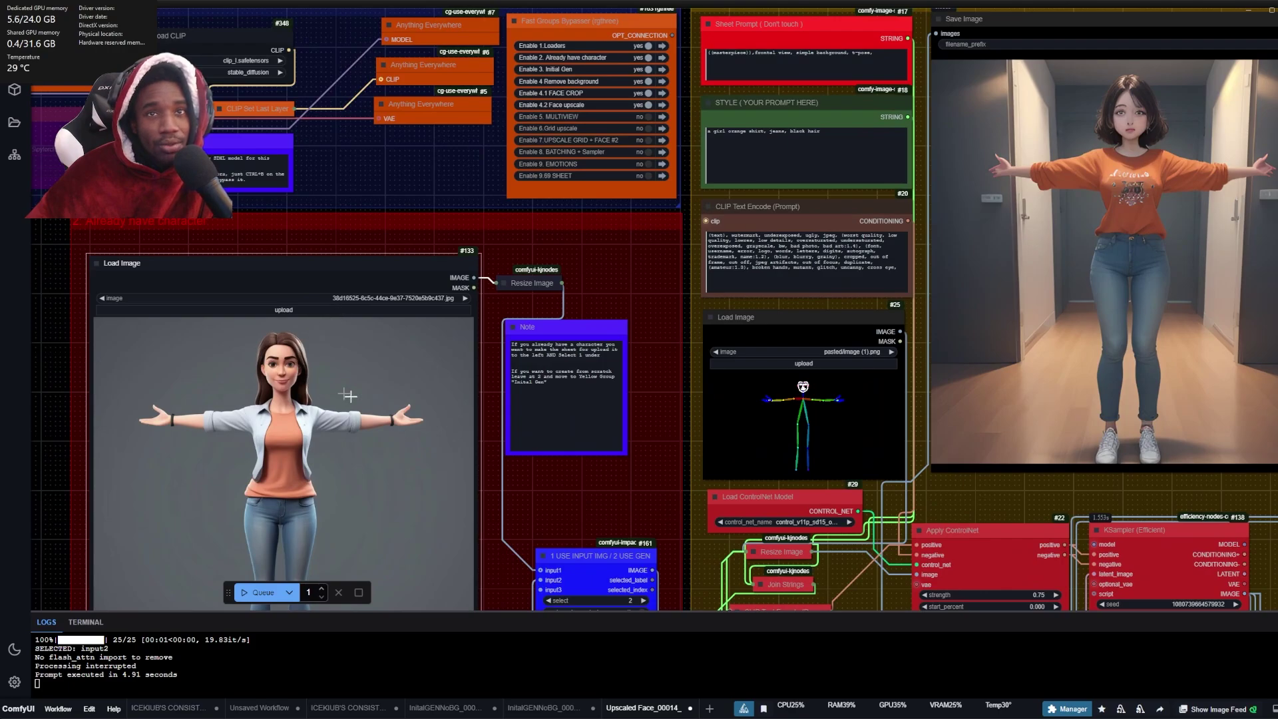
scroll(349, 396, "down", 1)
scroll(688, 386, "up", 5)
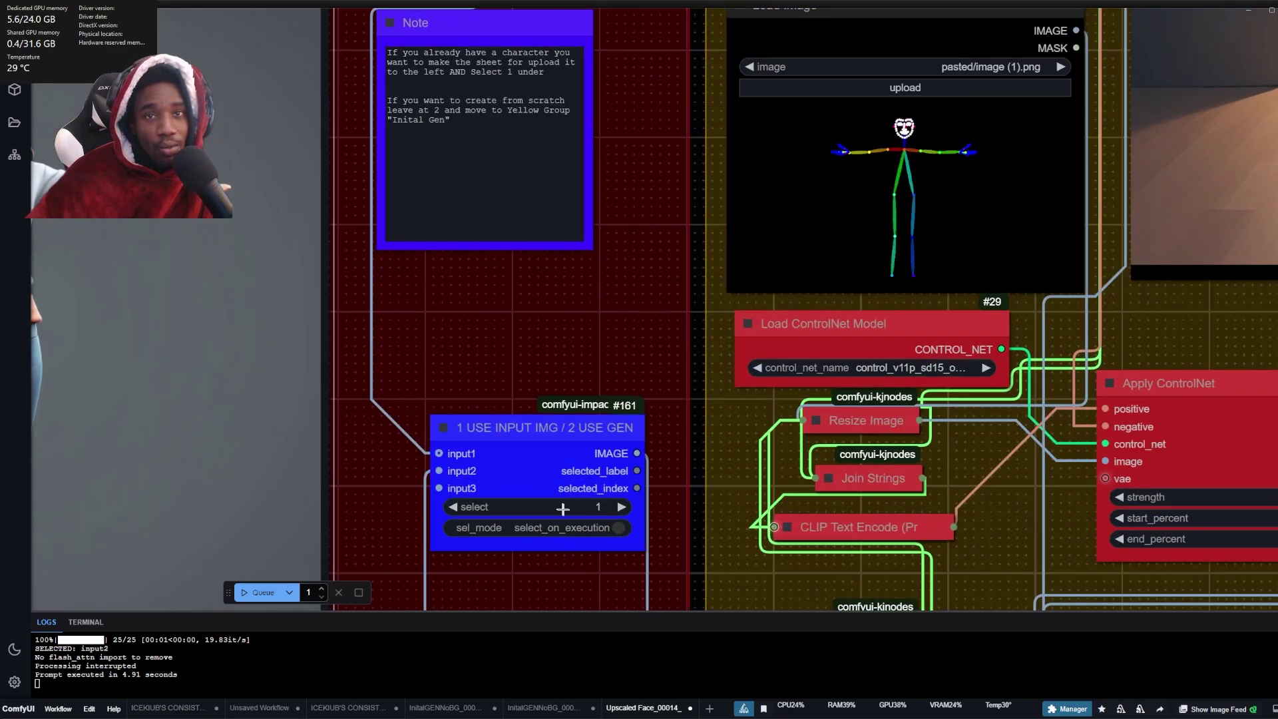
scroll(634, 512, "down", 4)
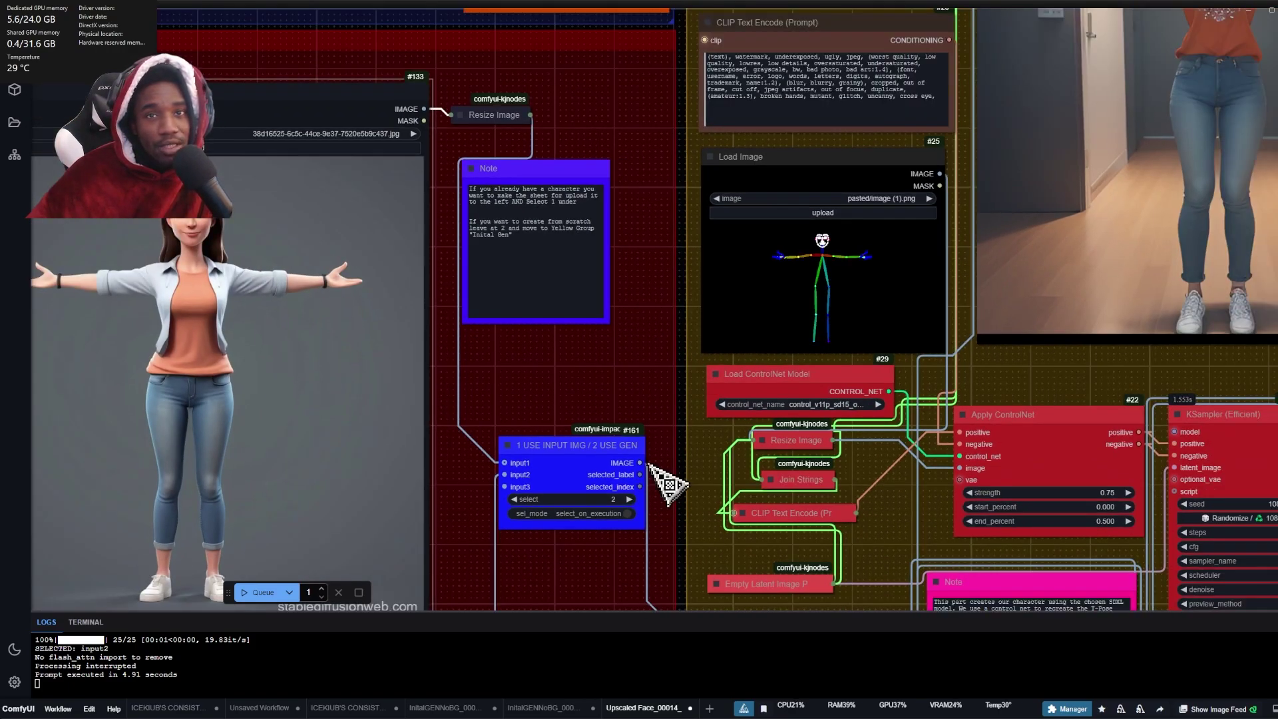
- Examine the STYLE prompt beneath the sheet prompt in the 3. Initial Gen group
scroll(592, 382, "down", 7)
left_click_drag(621, 334, 377, 491)
scroll(392, 390, "up", 6)
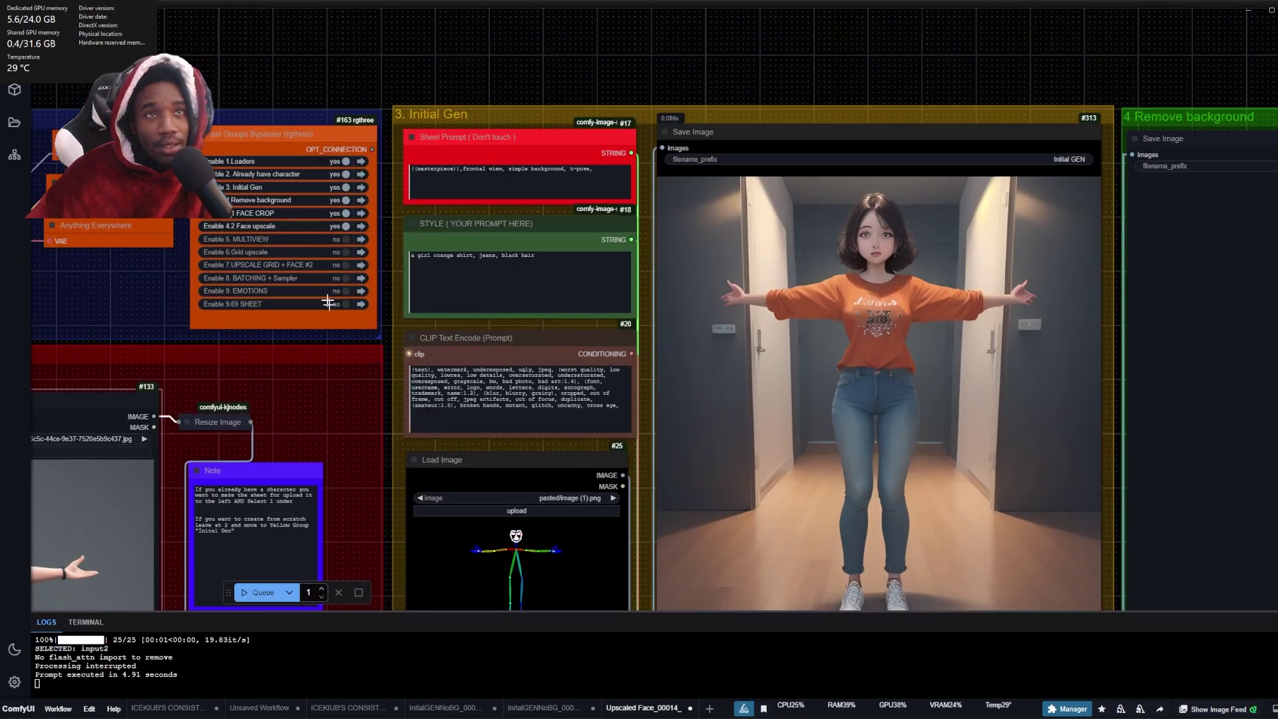
scroll(547, 221, "up", 5)
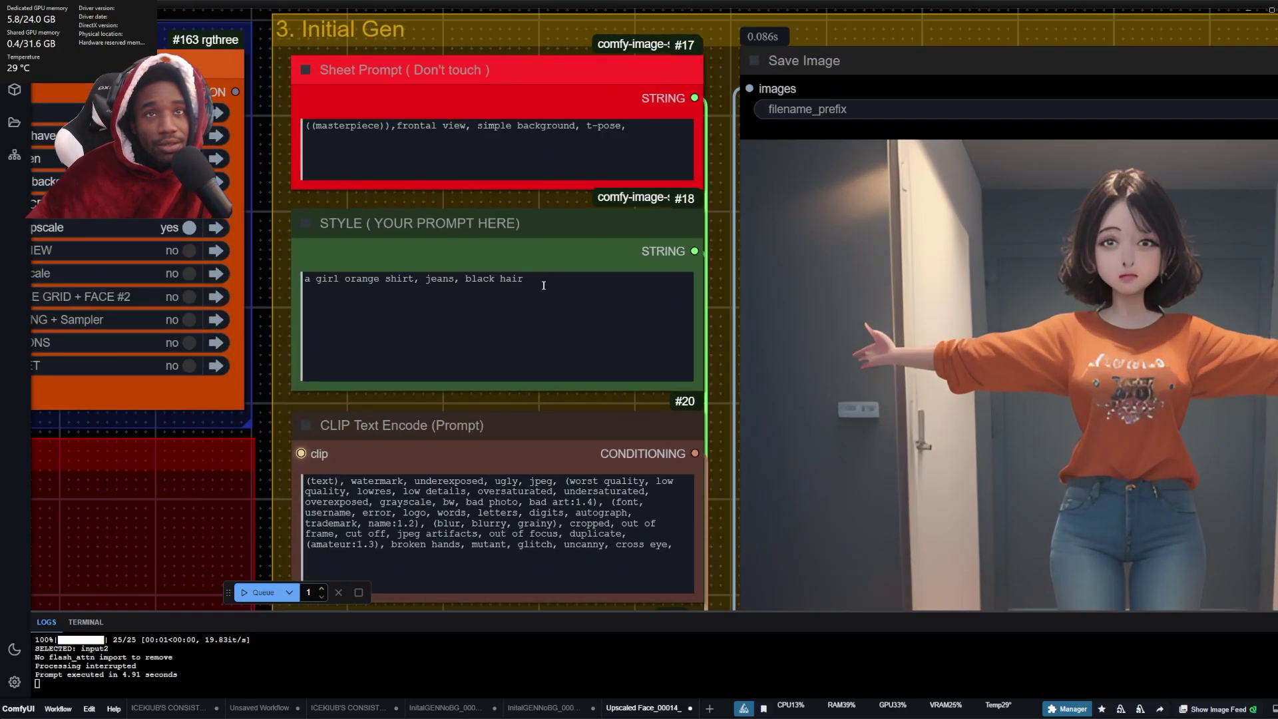
left_click_drag(526, 280, 319, 288)
scroll(699, 326, "down", 9)
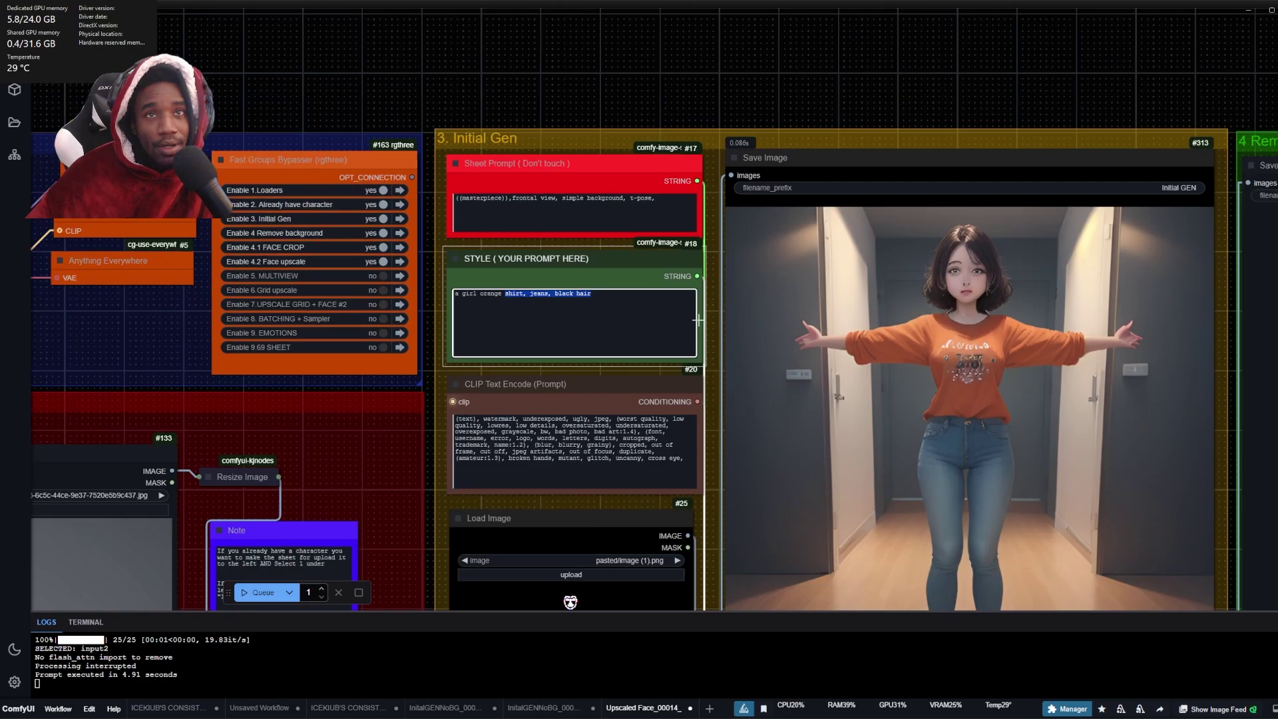
scroll(729, 162, "down", 3)
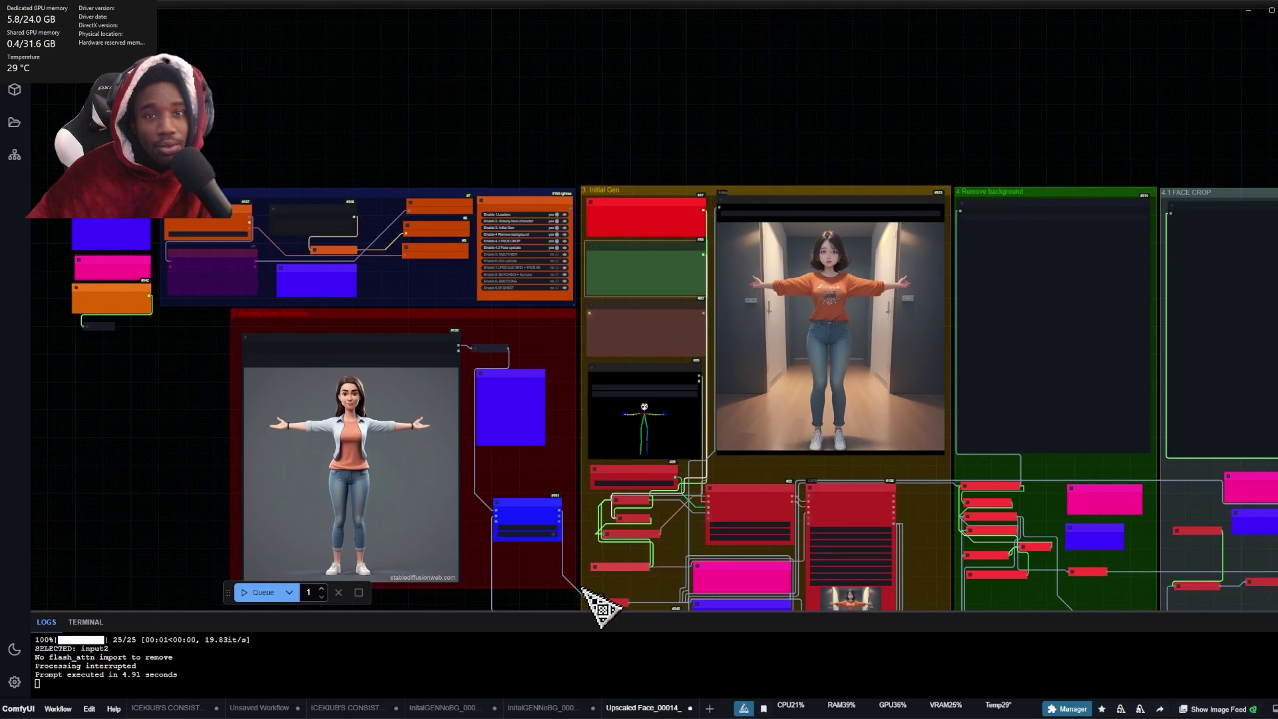
- Queue the workflow, cancel that run, set the Initial Gen KSampler's seed to -1 and queue the workflow again
left_click_drag(596, 599, 322, 419)
scroll(543, 467, "up", 5)
scroll(526, 492, "up", 4)
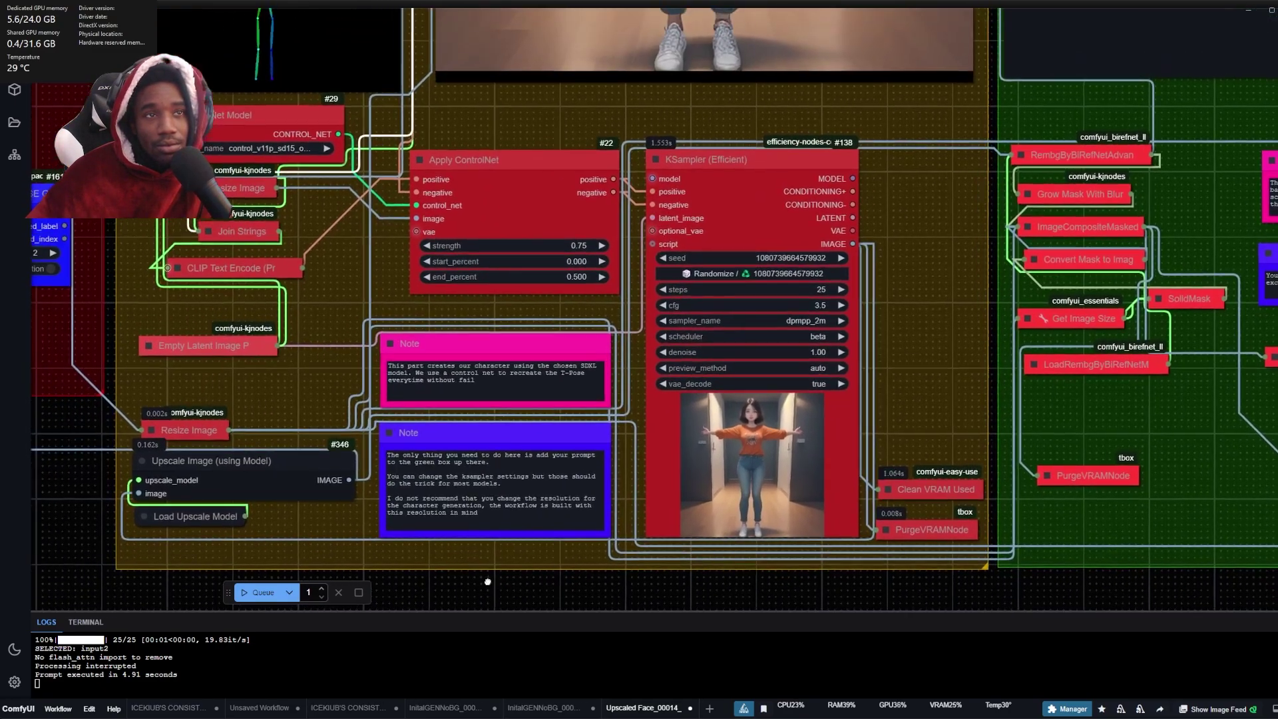
left_click(258, 592)
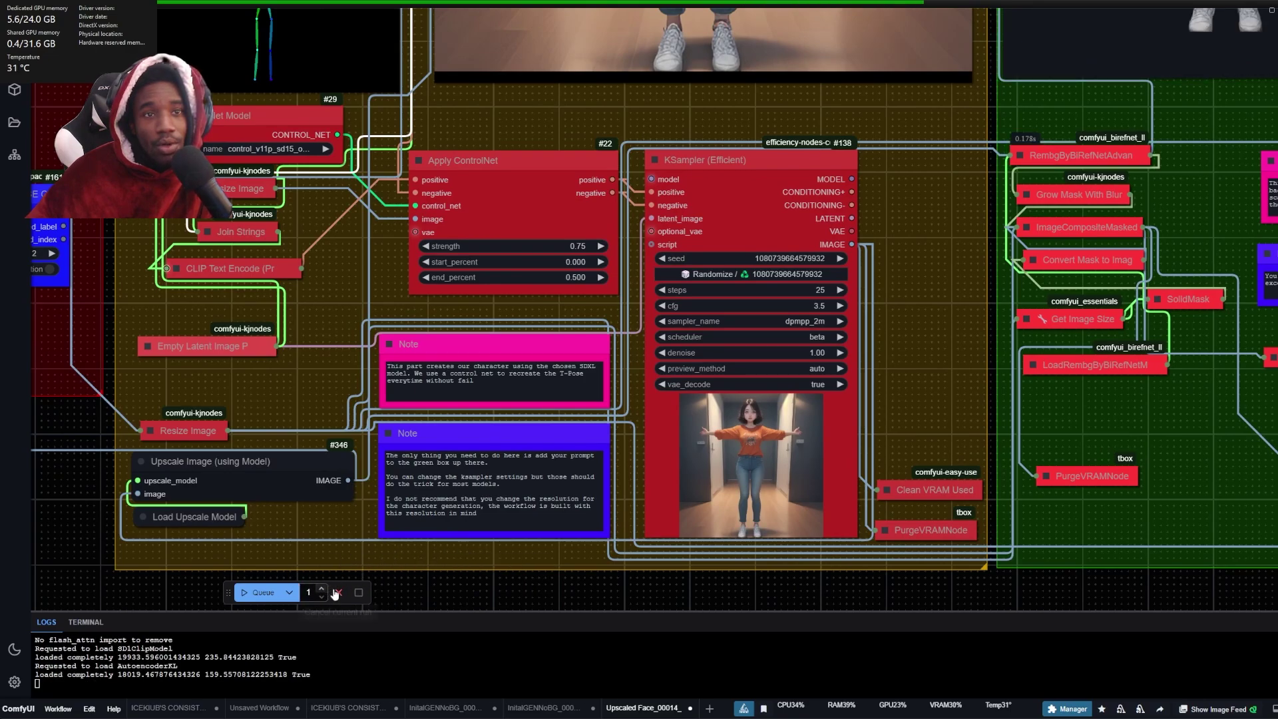
left_click(335, 593)
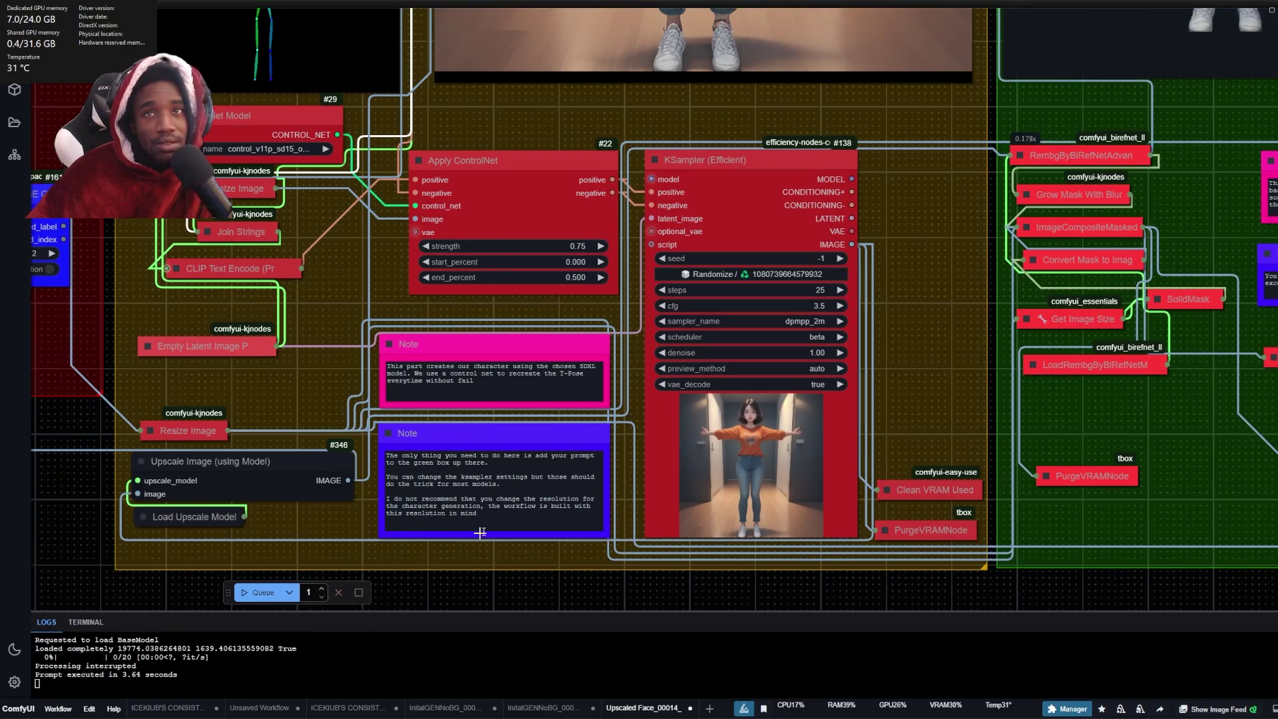
left_click(259, 591)
scroll(466, 584, "down", 6)
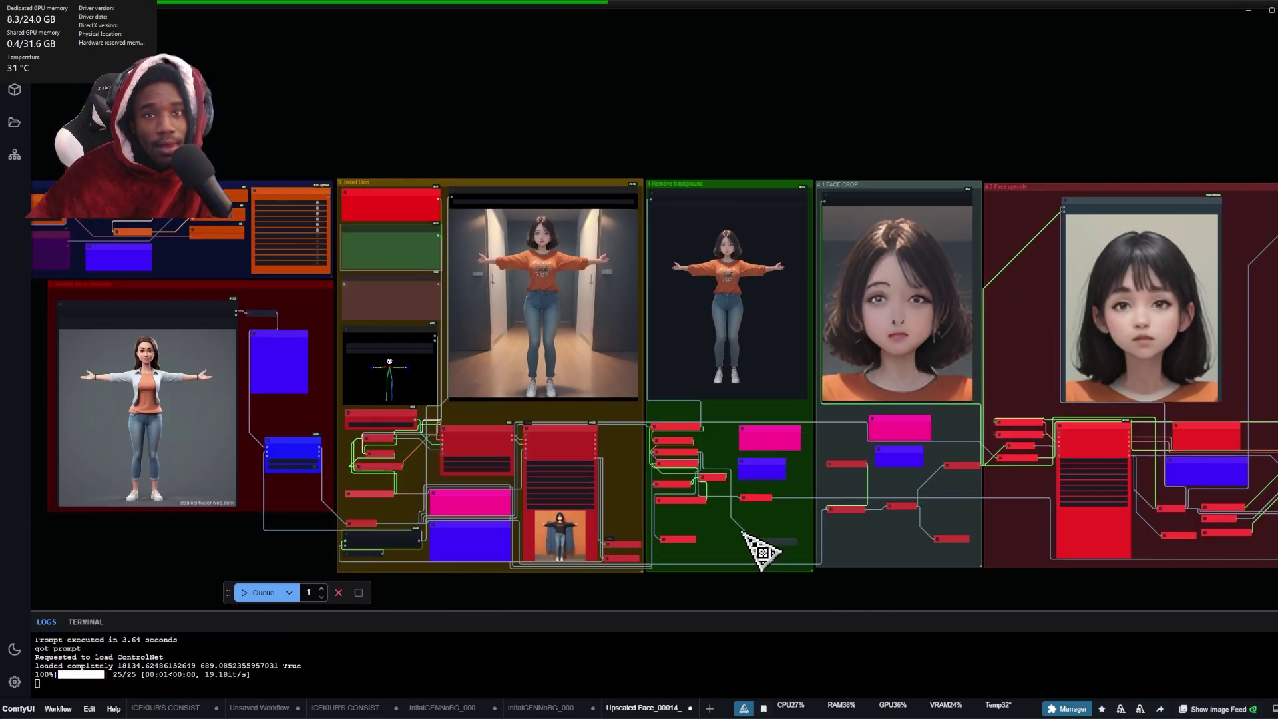
- Inspect the newly generated character, stop the running job and queue the workflow for another one
scroll(589, 252, "up", 7)
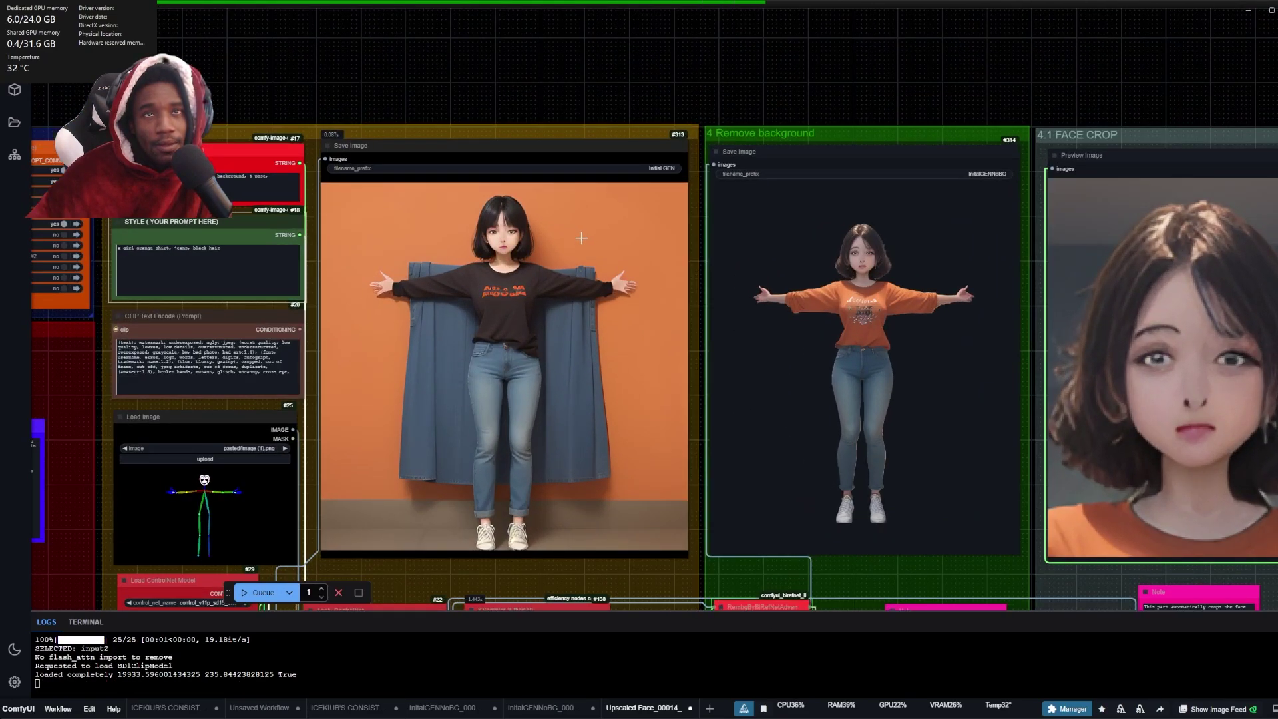
scroll(572, 251, "down", 6)
scroll(573, 251, "down", 2)
scroll(493, 583, "up", 7)
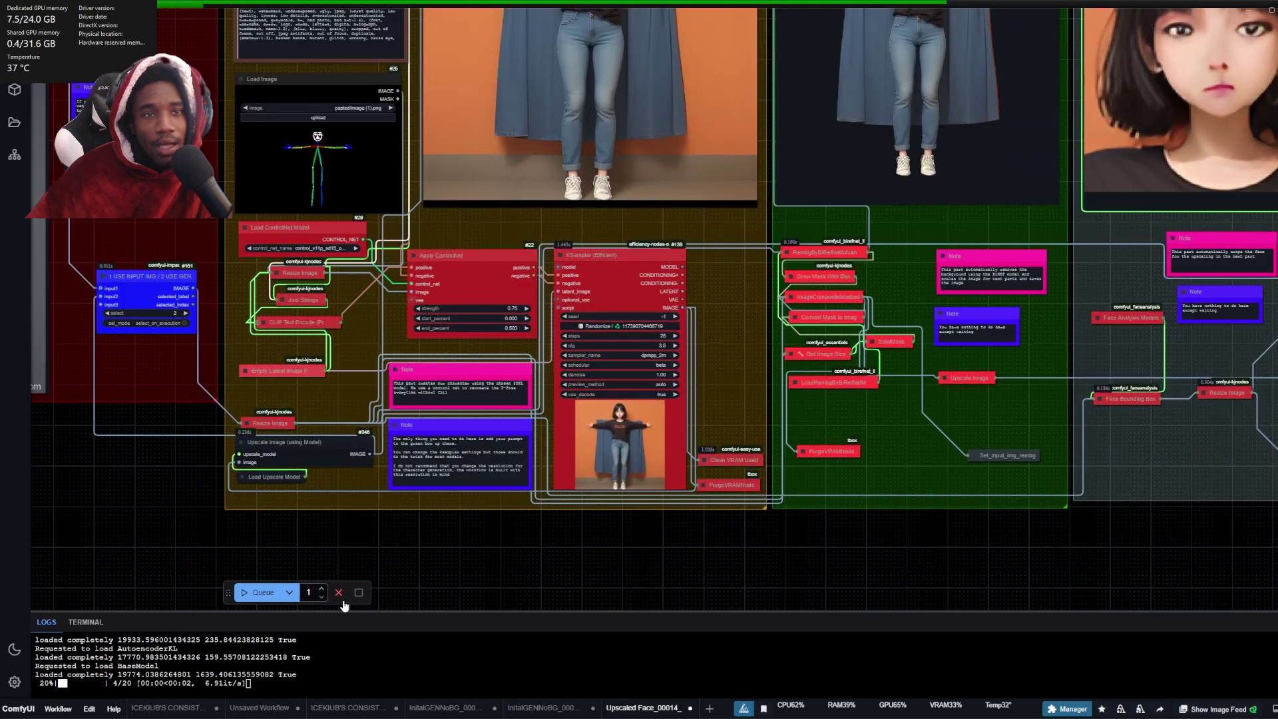
left_click(339, 596)
left_click(263, 599)
- Follow the new run's outputs through the initial generation, background removal, face crop and face upscale groups
scroll(489, 565, "down", 4)
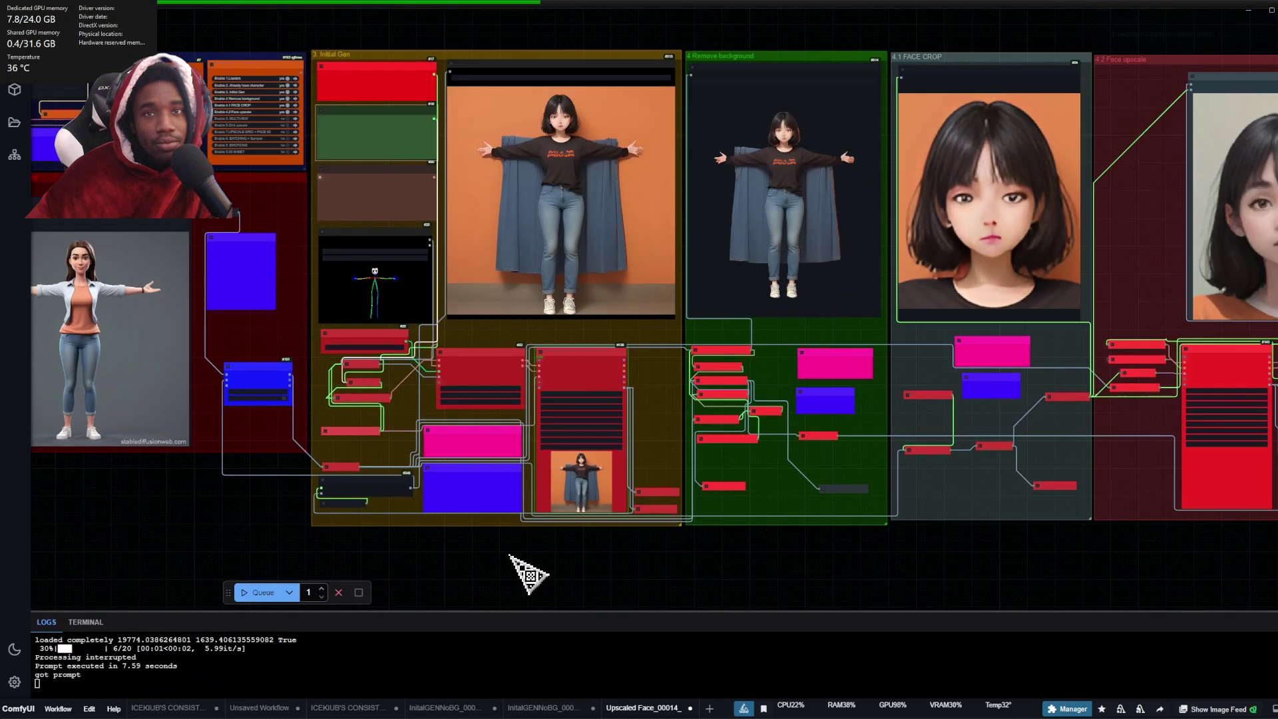
left_click_drag(510, 554, 403, 588)
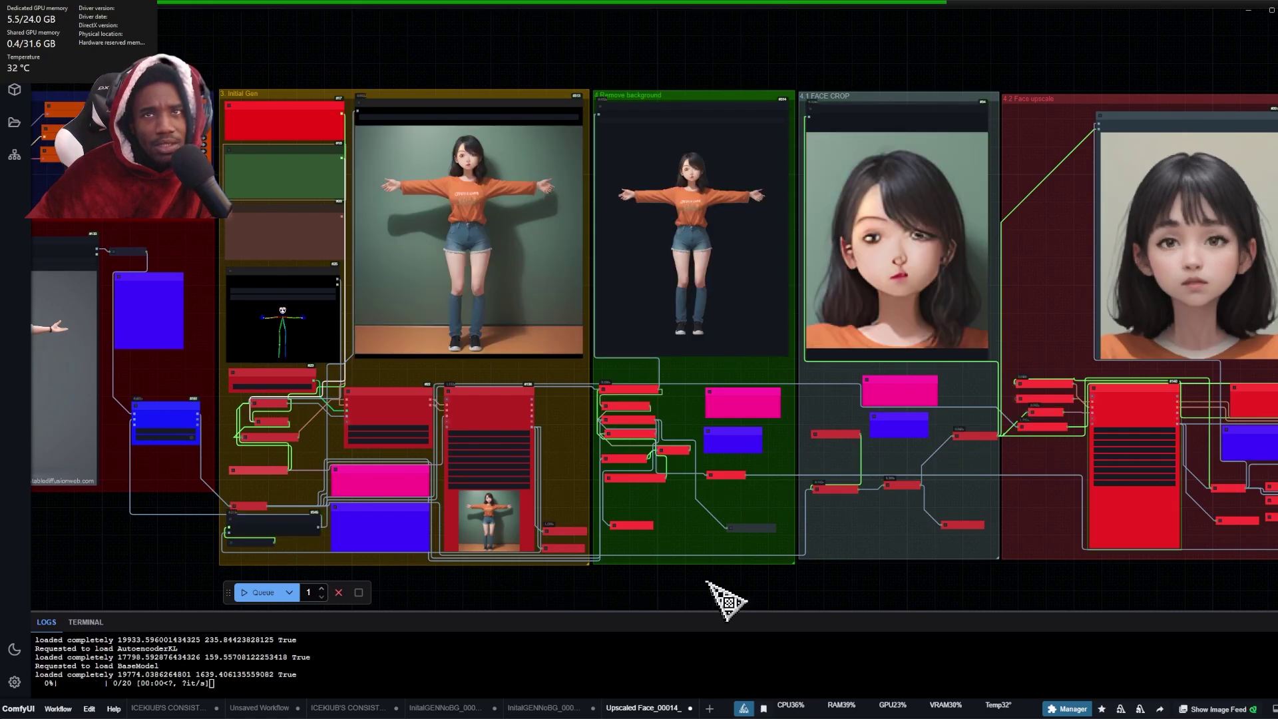
left_click_drag(941, 605, 374, 585)
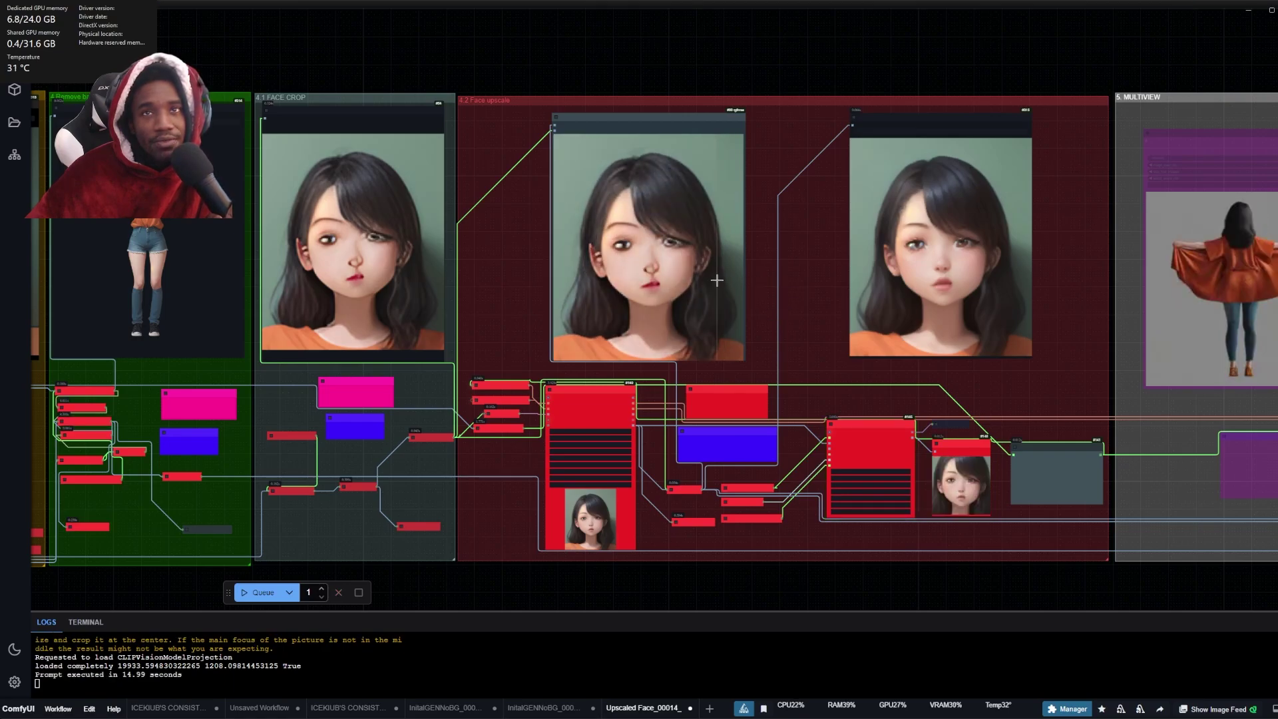
- Read the 5. MULTIVIEW group's notes on using the online MV-Adapter space, including its Hugging Face link
scroll(895, 565, "down", 2)
scroll(895, 562, "down", 2)
left_click_drag(932, 574, 350, 508)
left_click_drag(473, 432, 495, 461)
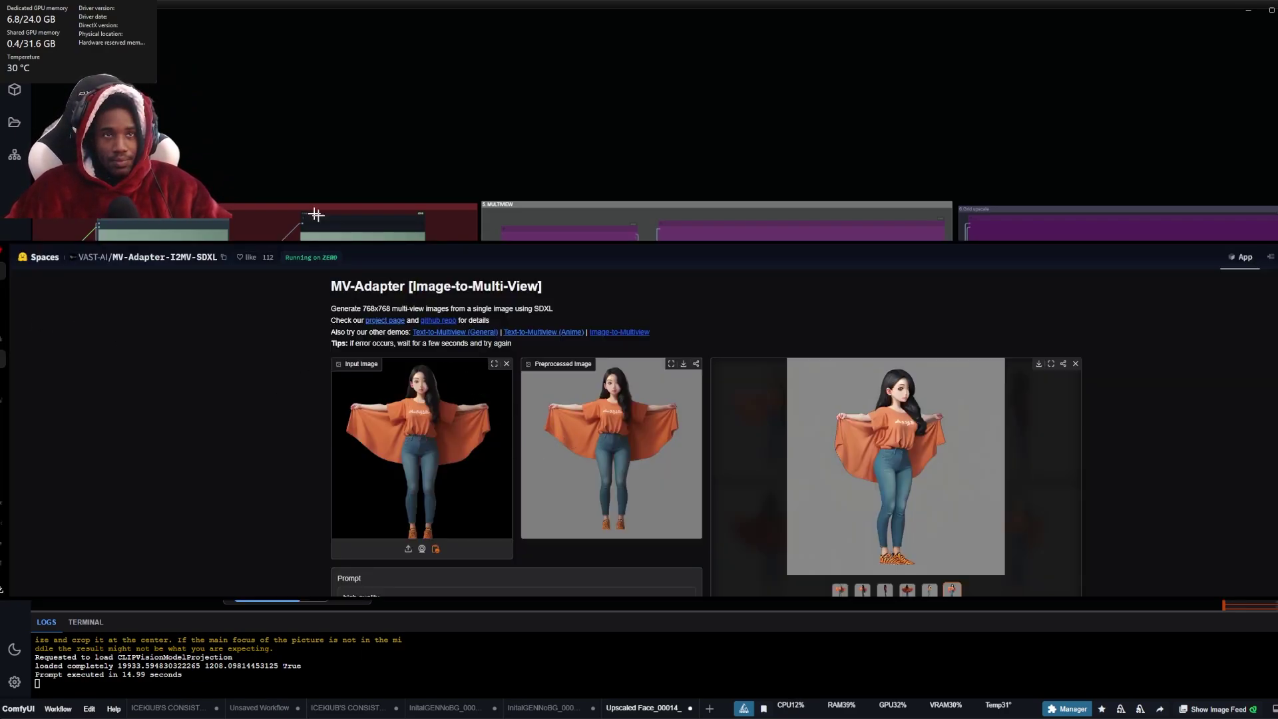
scroll(594, 407, "up", 6)
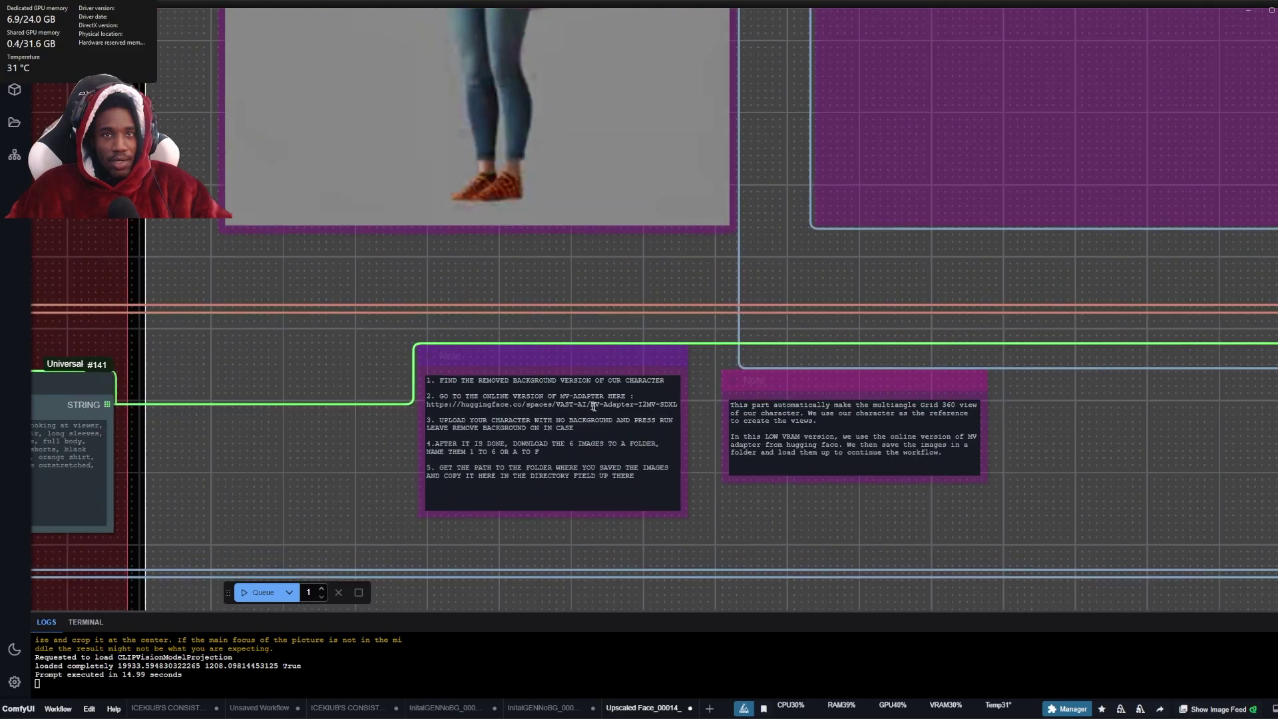
scroll(707, 386, "up", 5)
left_click_drag(661, 416, 284, 417)
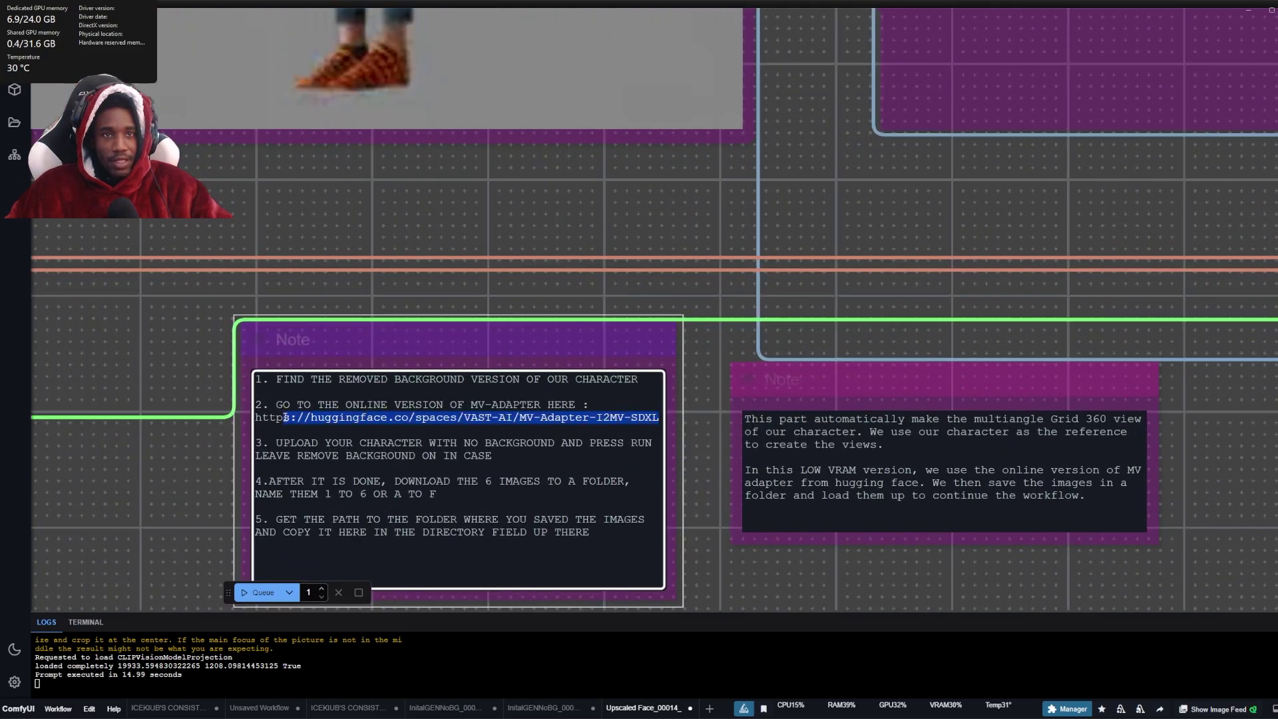
left_click(191, 485)
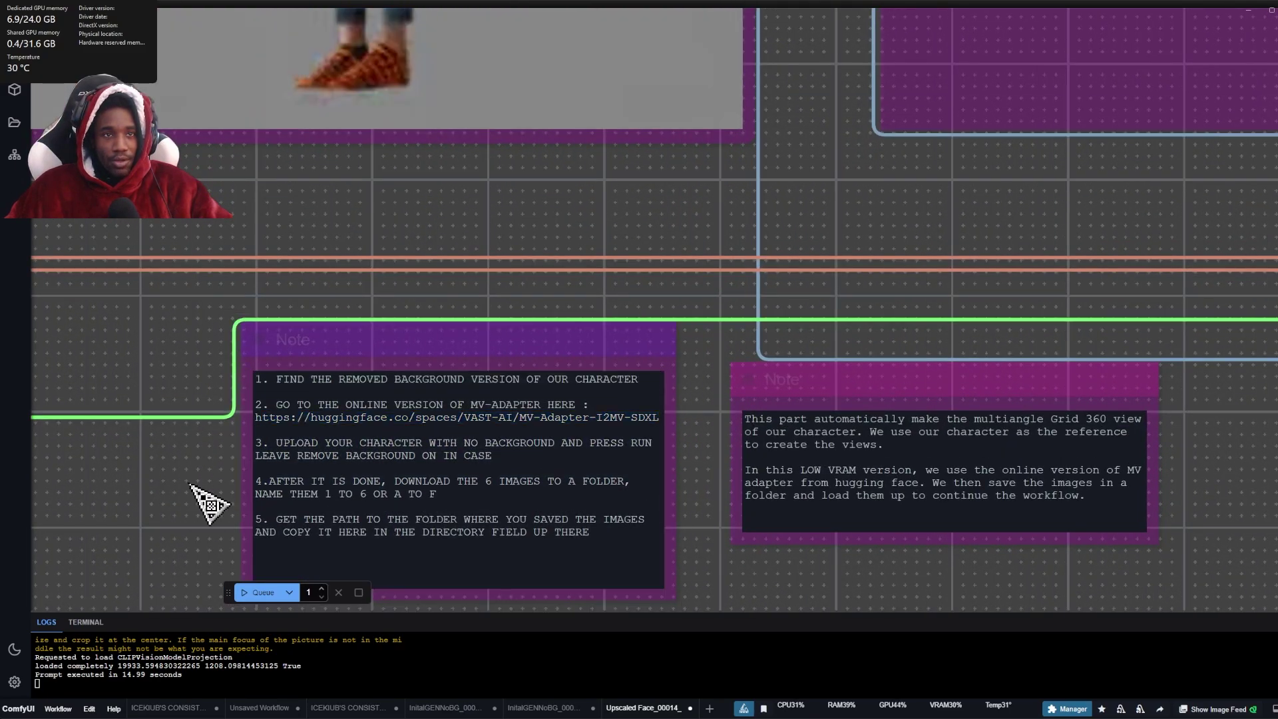
- Copy the background-free character image from the Save Image node in the 4 Remove background group
scroll(193, 488, "down", 8)
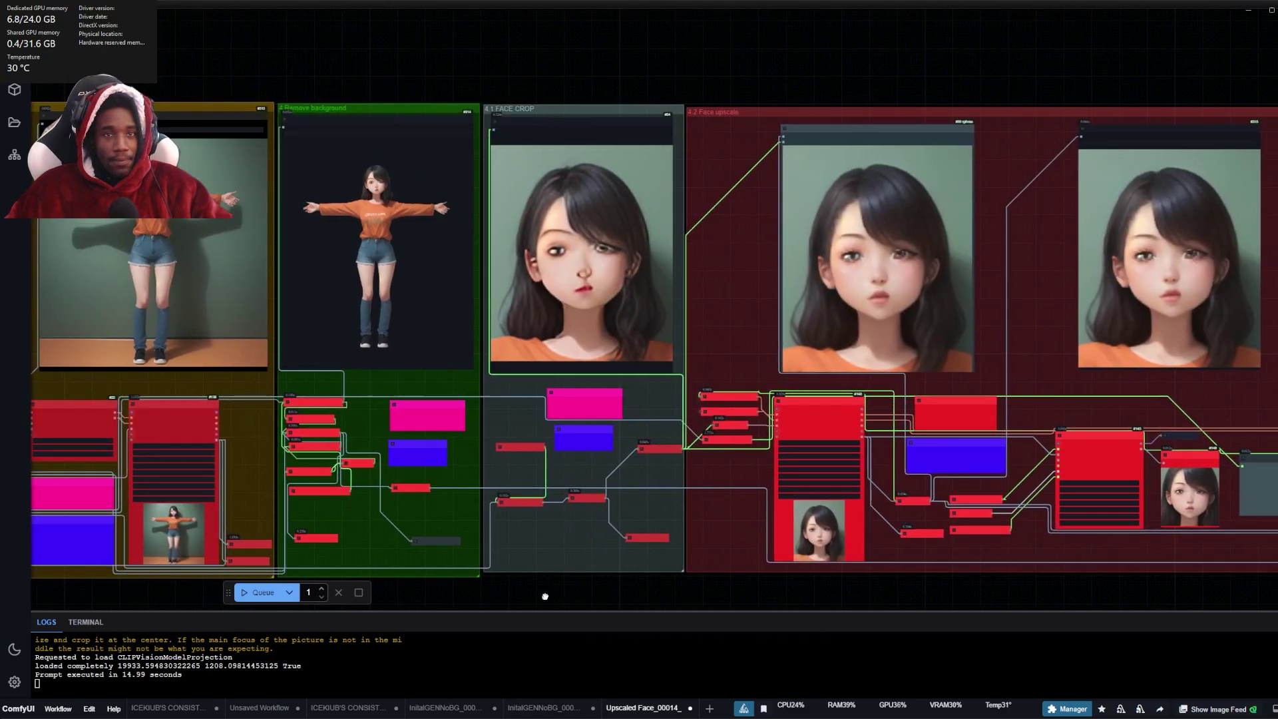
left_click_drag(545, 596, 1095, 595)
scroll(1124, 175, "up", 7)
right_click(821, 266)
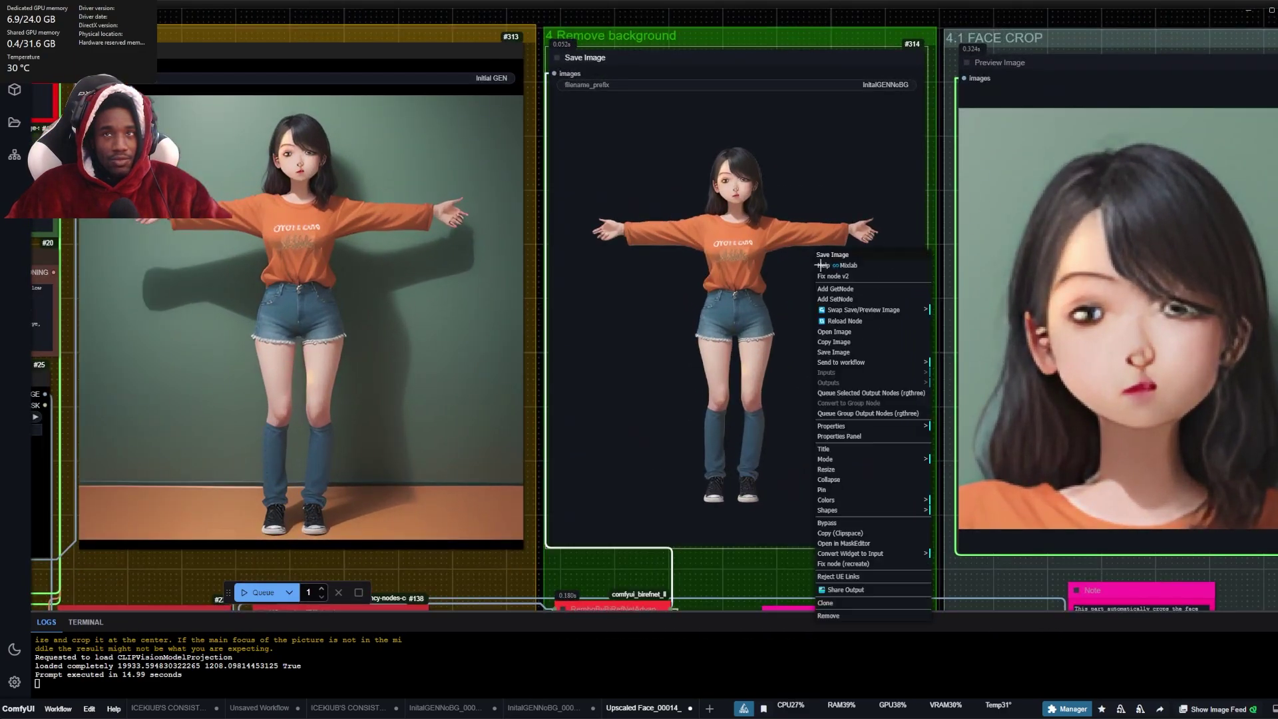
left_click(878, 343)
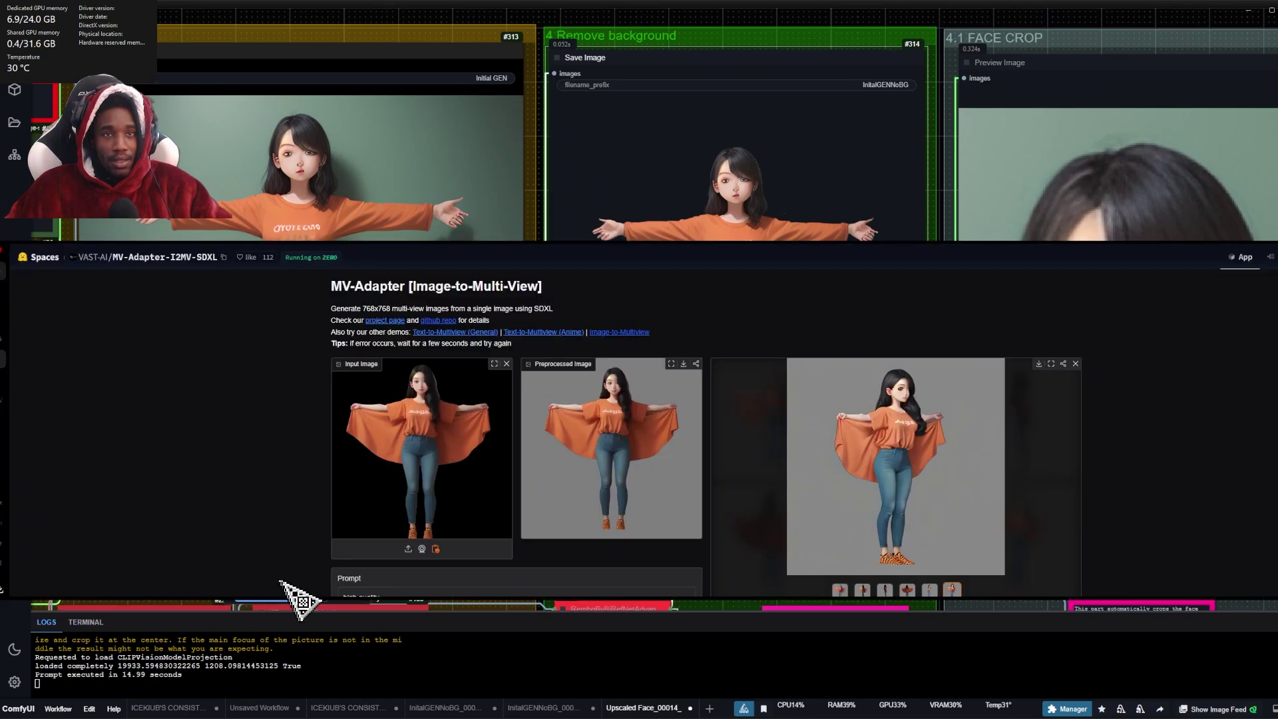
- Replace the MV-Adapter input image with the copied background-free character and run it with background removal enabled
left_click(435, 548)
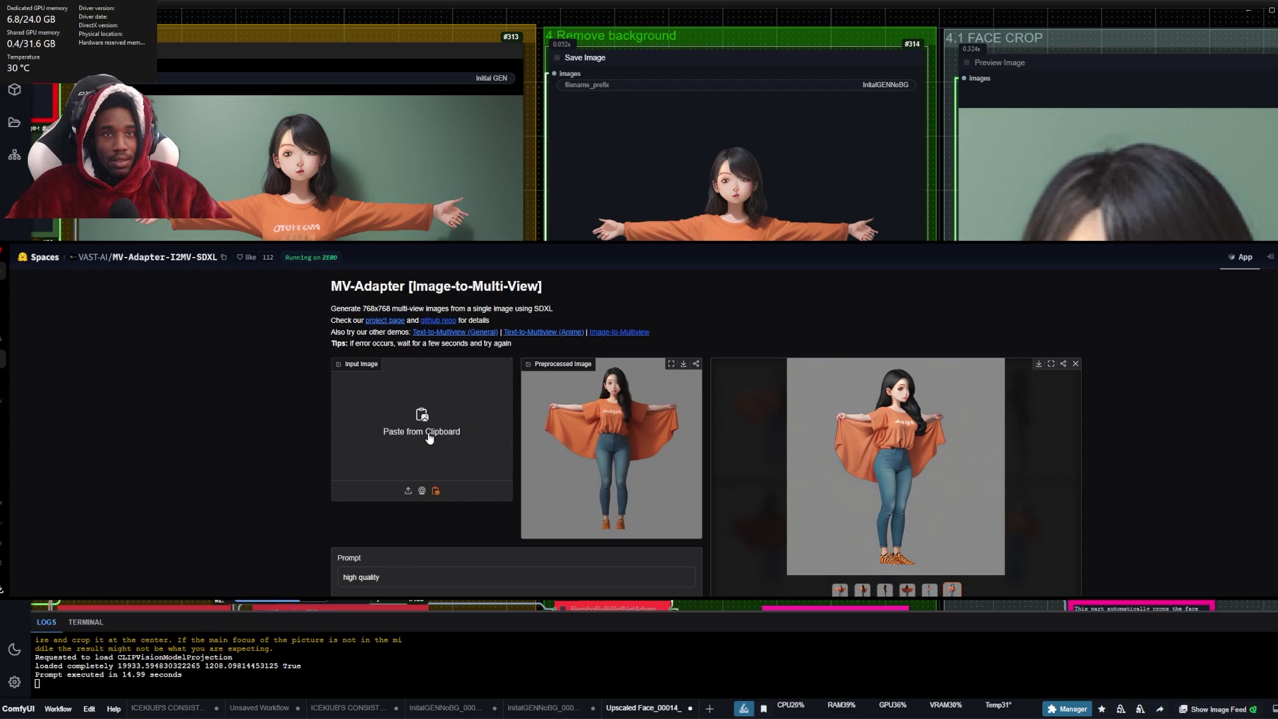
left_click(464, 459)
scroll(287, 454, "down", 2)
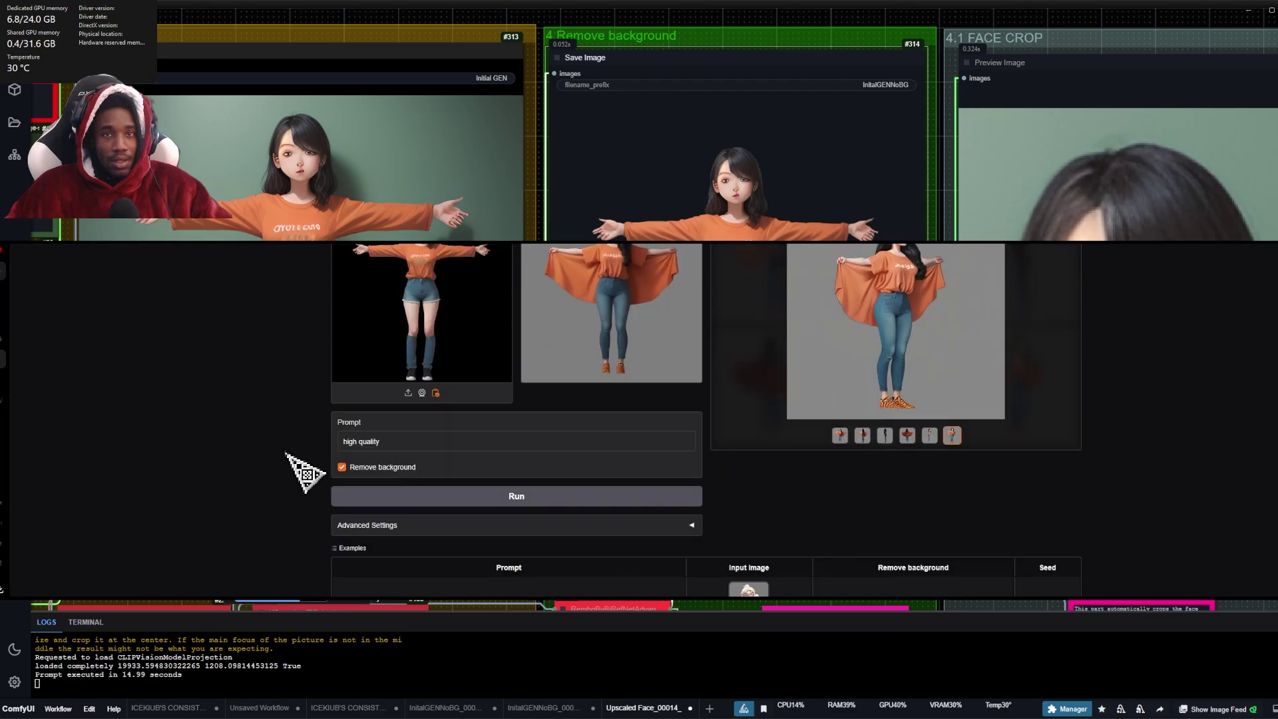
left_click(525, 498)
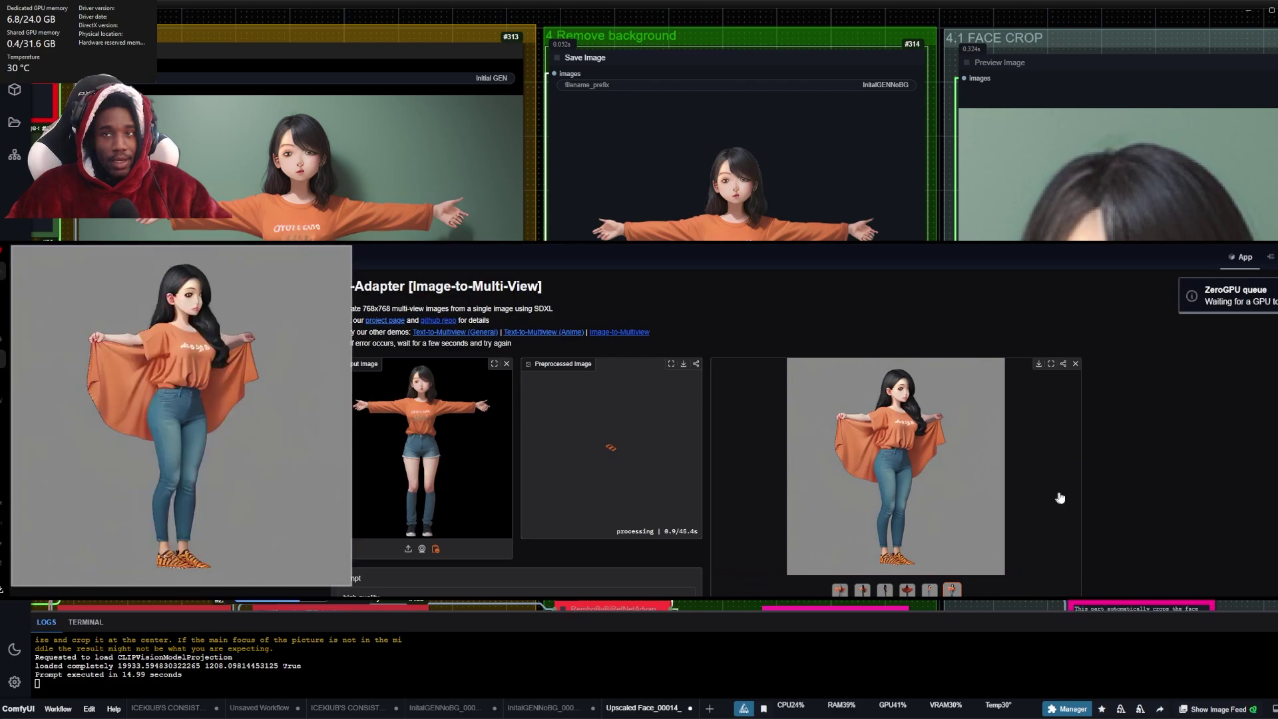
- Review the previous run's six multiview images from the front to the last angle while the new character is processing
scroll(933, 535, "down", 1)
scroll(930, 488, "up", 2)
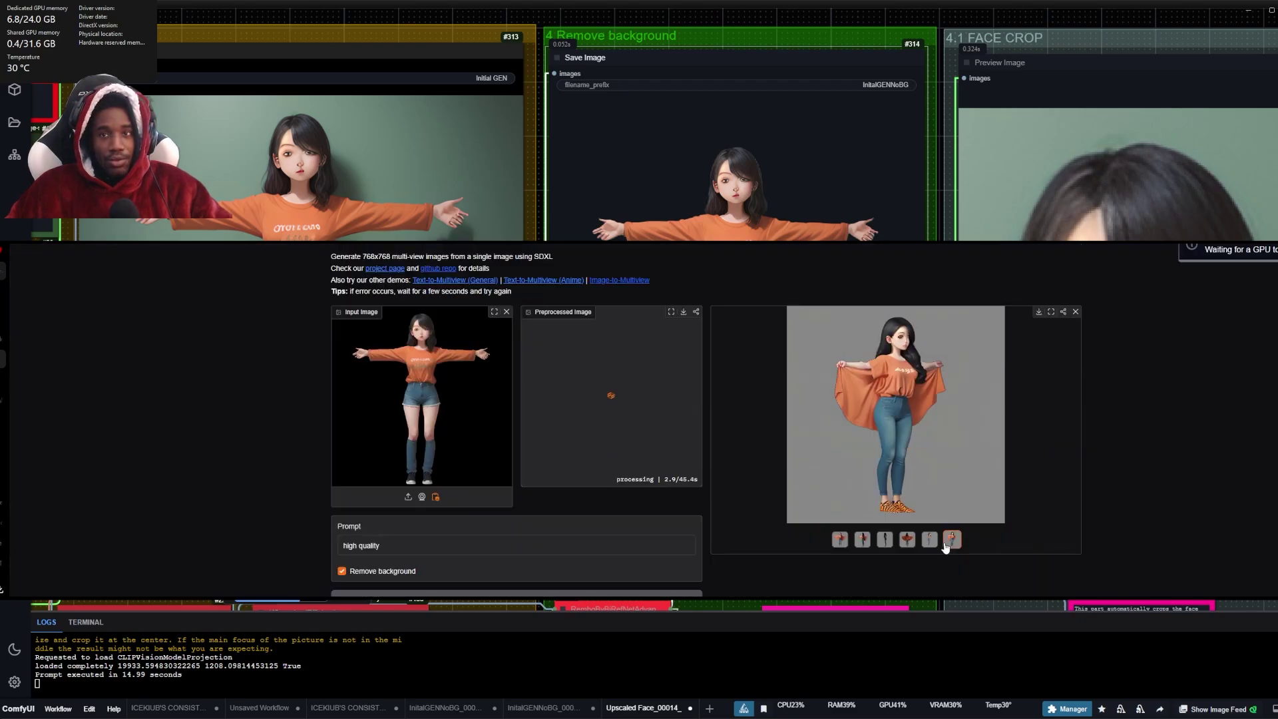
left_click(840, 540)
left_click(864, 541)
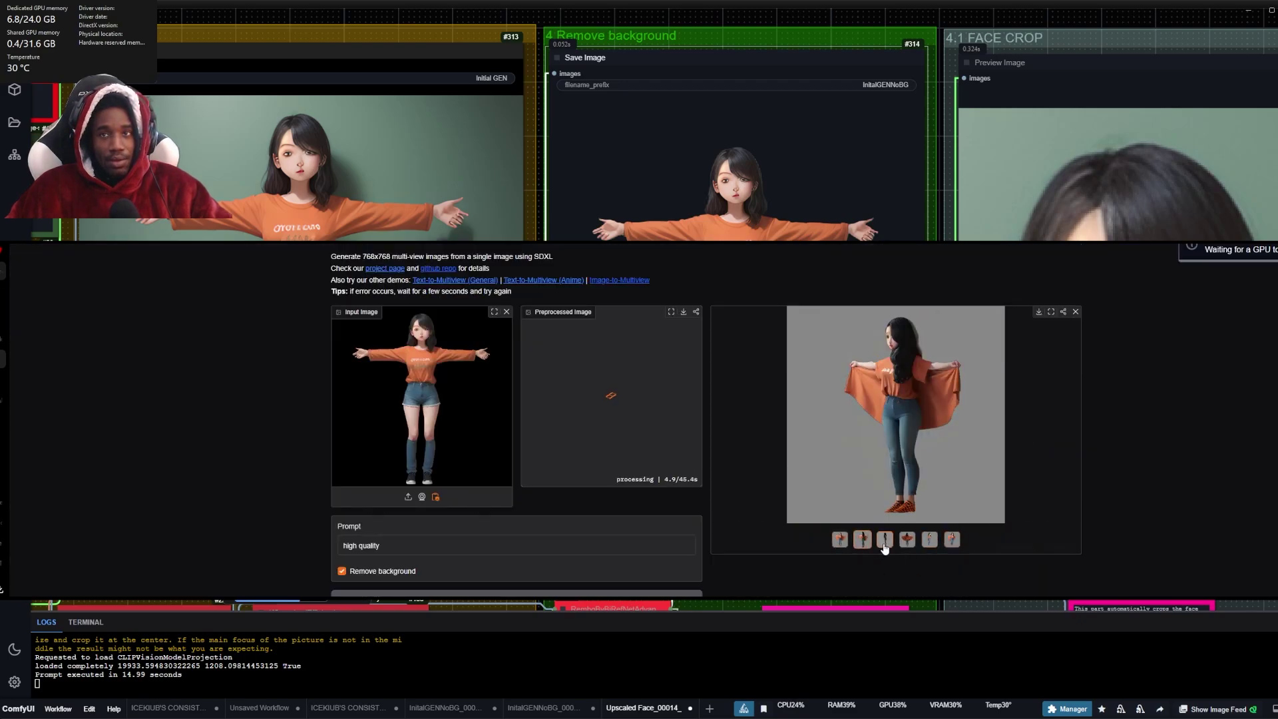
left_click(884, 541)
left_click(907, 543)
left_click(930, 541)
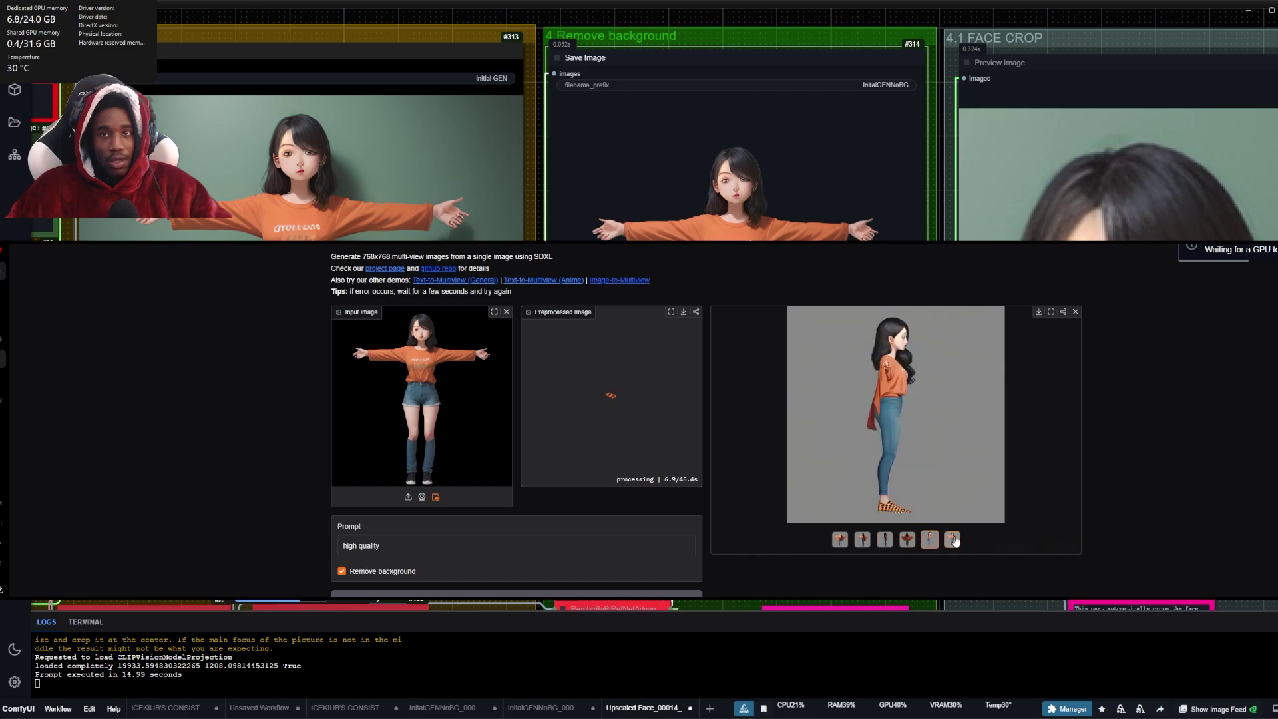
left_click(951, 539)
key("ctrl+shift+b")
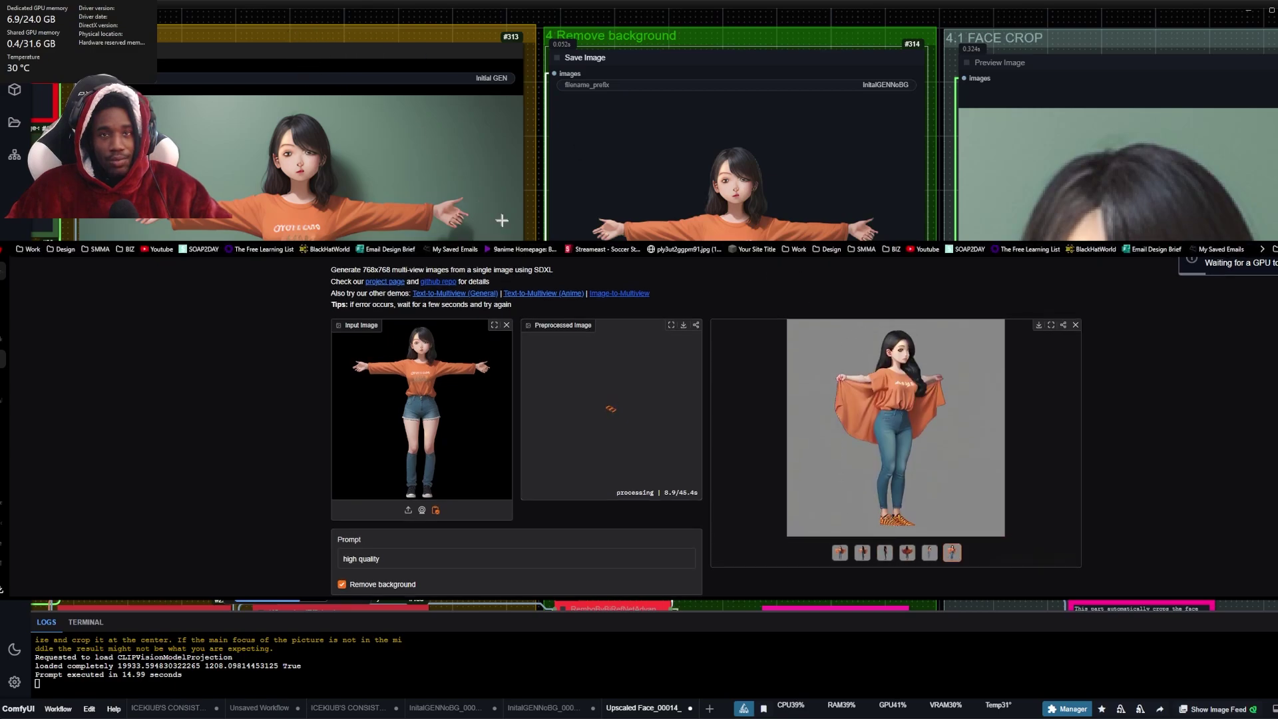
key("ctrl+shift+b")
left_click(841, 546)
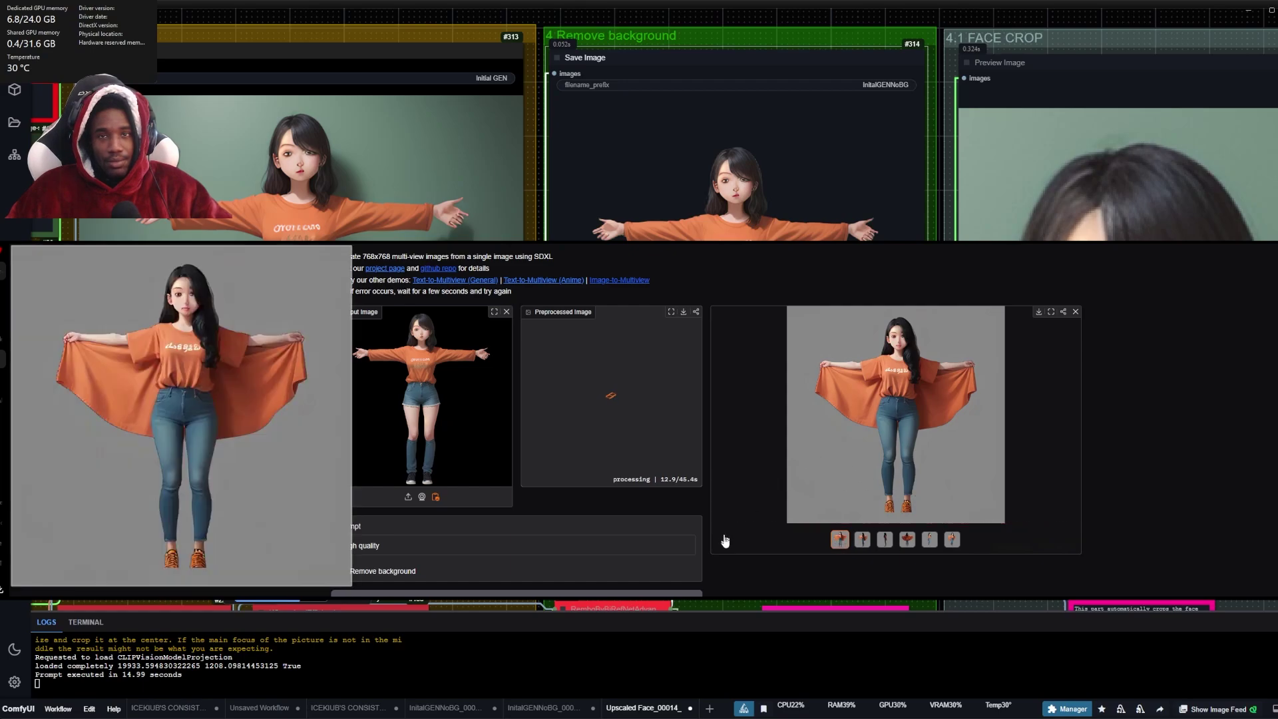
scroll(749, 583, "down", 2)
scroll(759, 579, "up", 2)
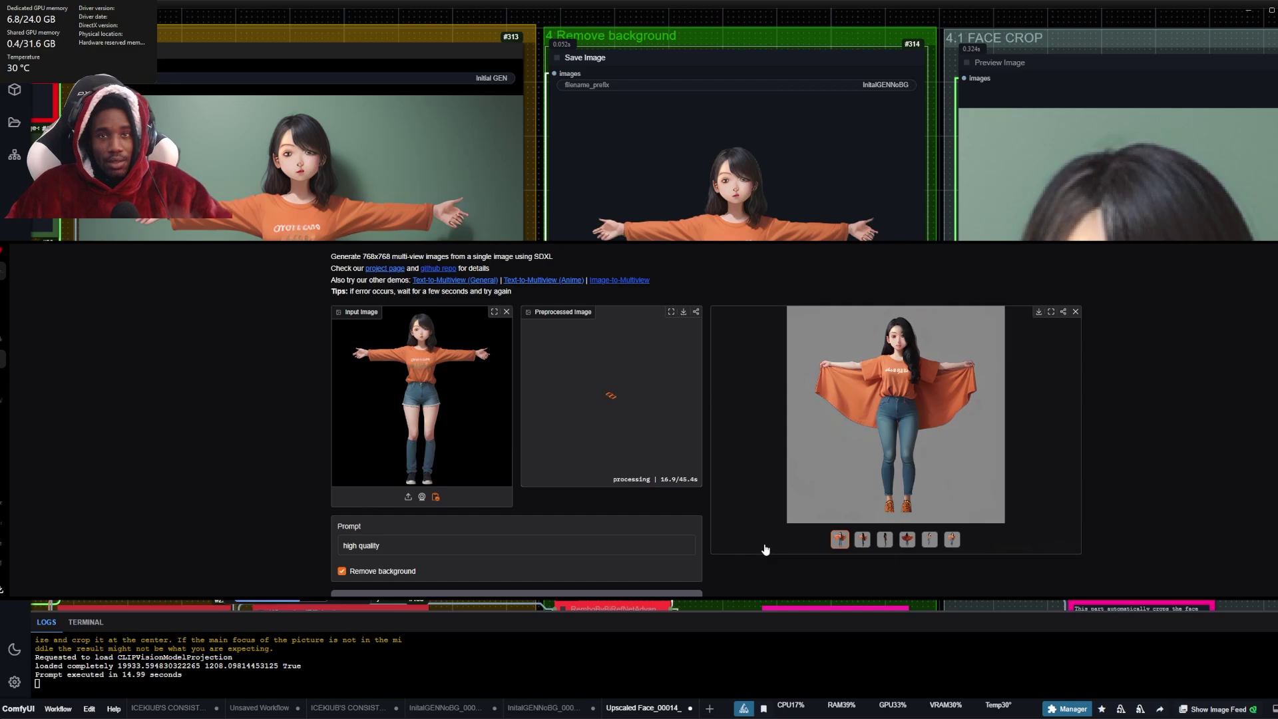
scroll(763, 551, "up", 1)
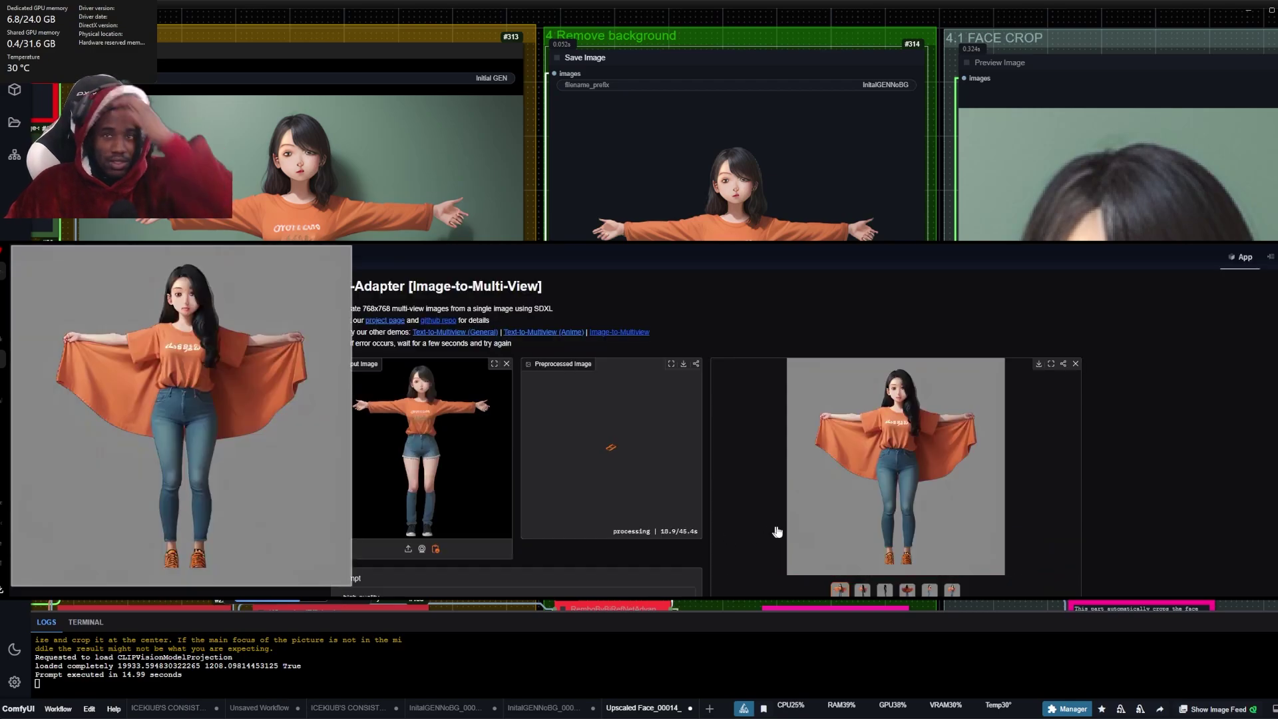
scroll(832, 532, "down", 2)
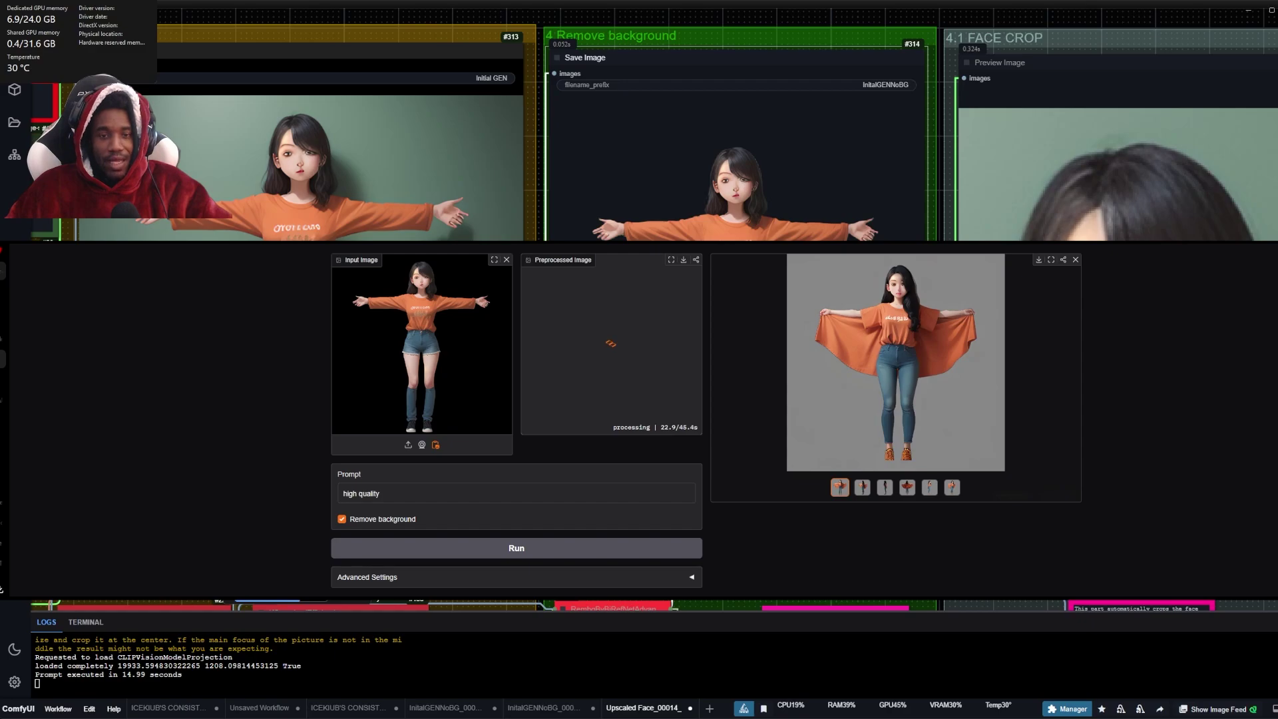
left_click(862, 488)
left_click(884, 488)
left_click(906, 487)
left_click(930, 487)
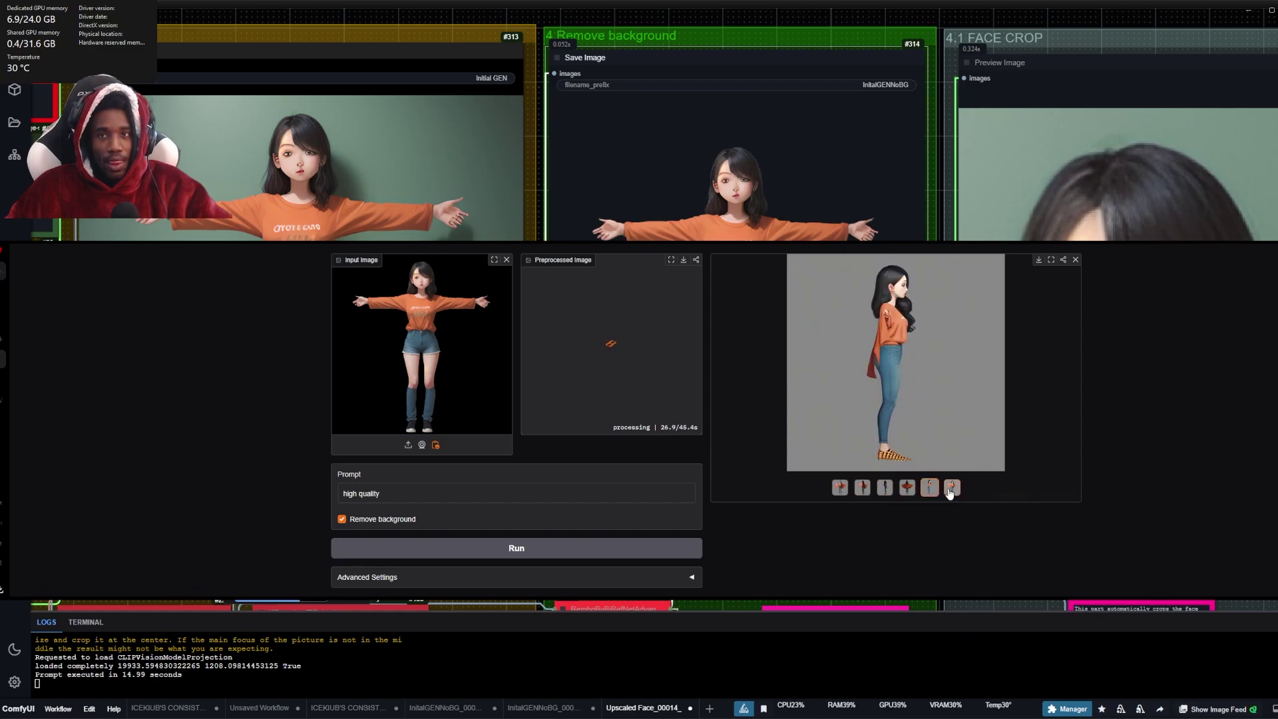
left_click(952, 487)
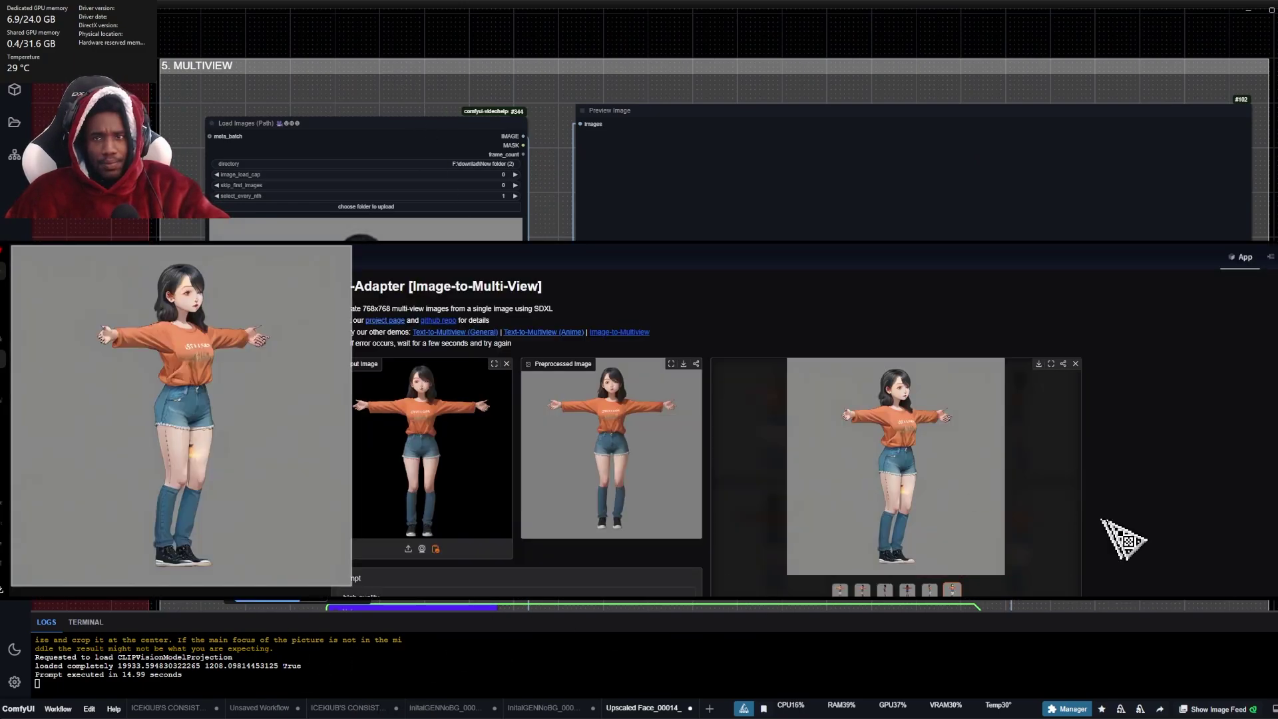
- Select the first new multiview image, the front view, and open the save dialog for it
scroll(1167, 525, "down", 1)
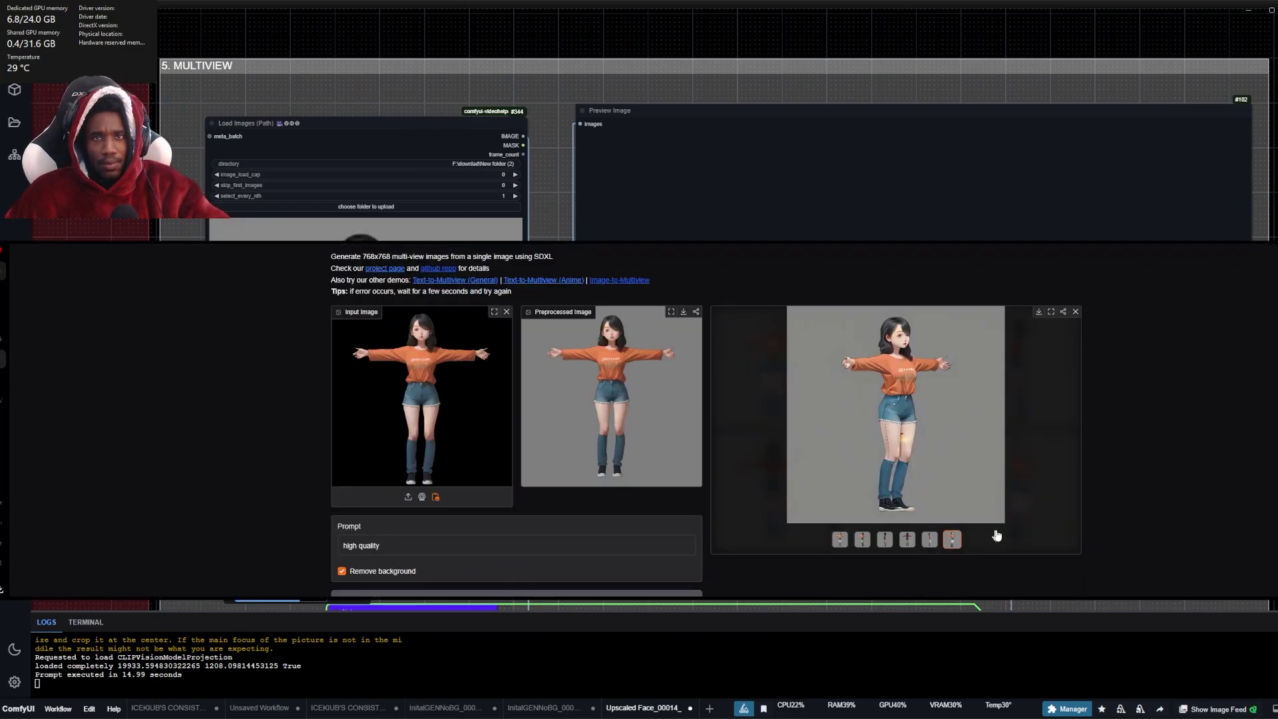
scroll(1033, 568, "down", 1)
left_click(842, 490)
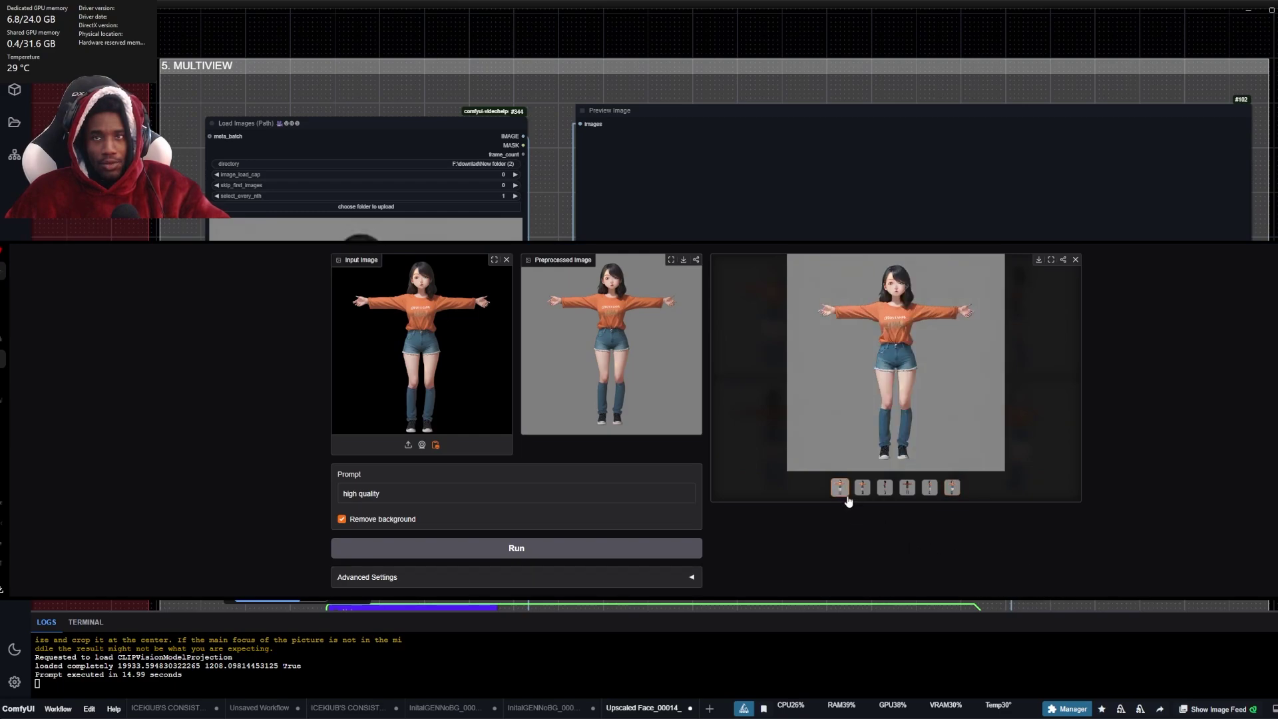
right_click(888, 419)
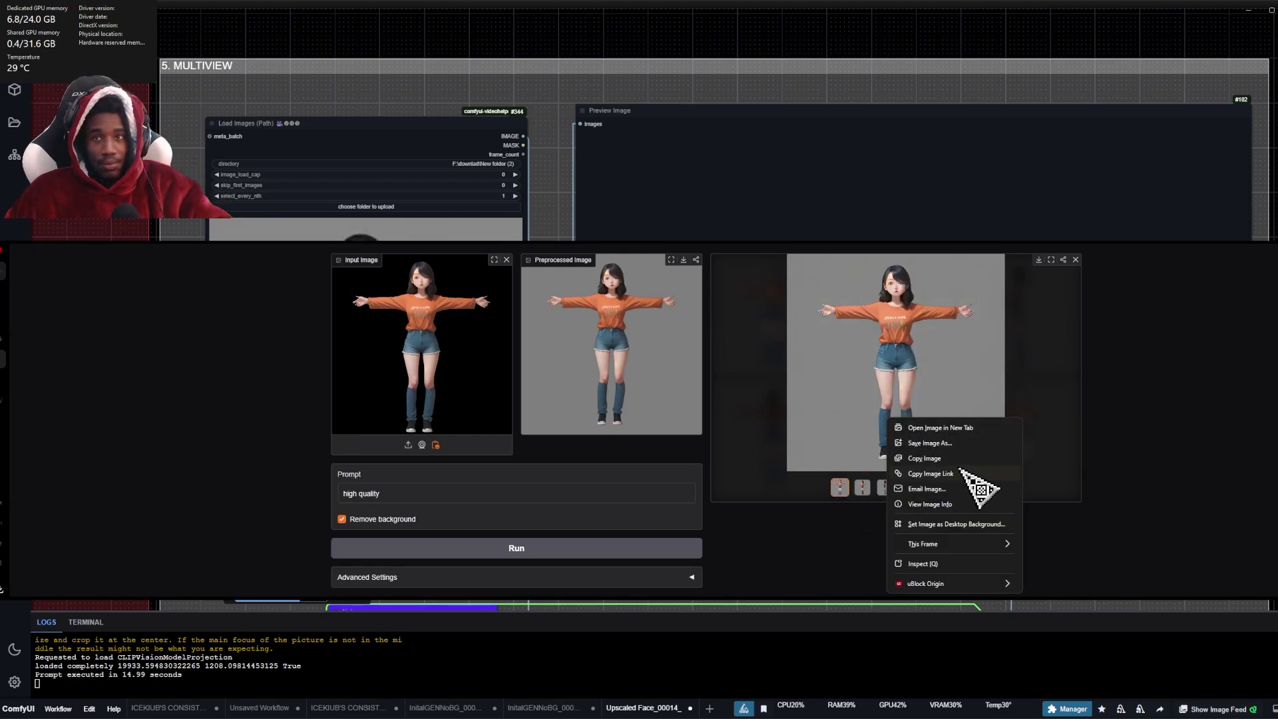
left_click(964, 444)
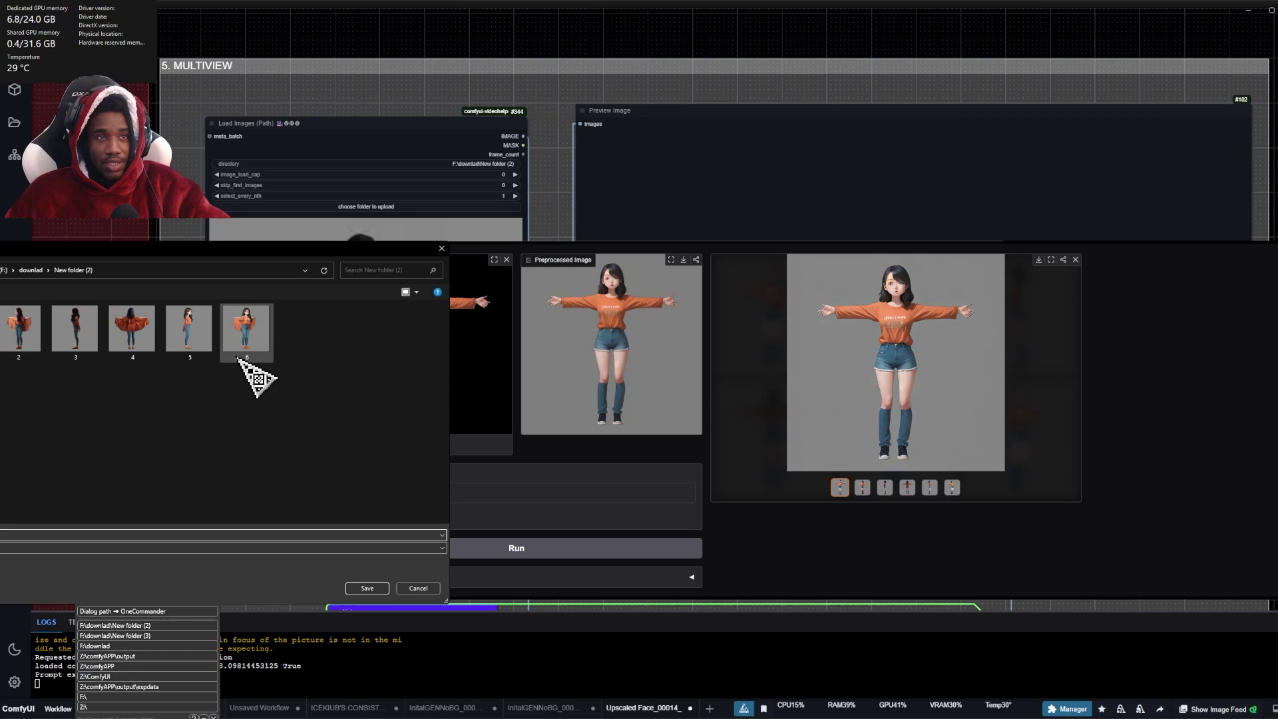
- Delete the old numbered multiview images from New folder (2) and save the new front view there
key("Delete")
left_click(0, 359)
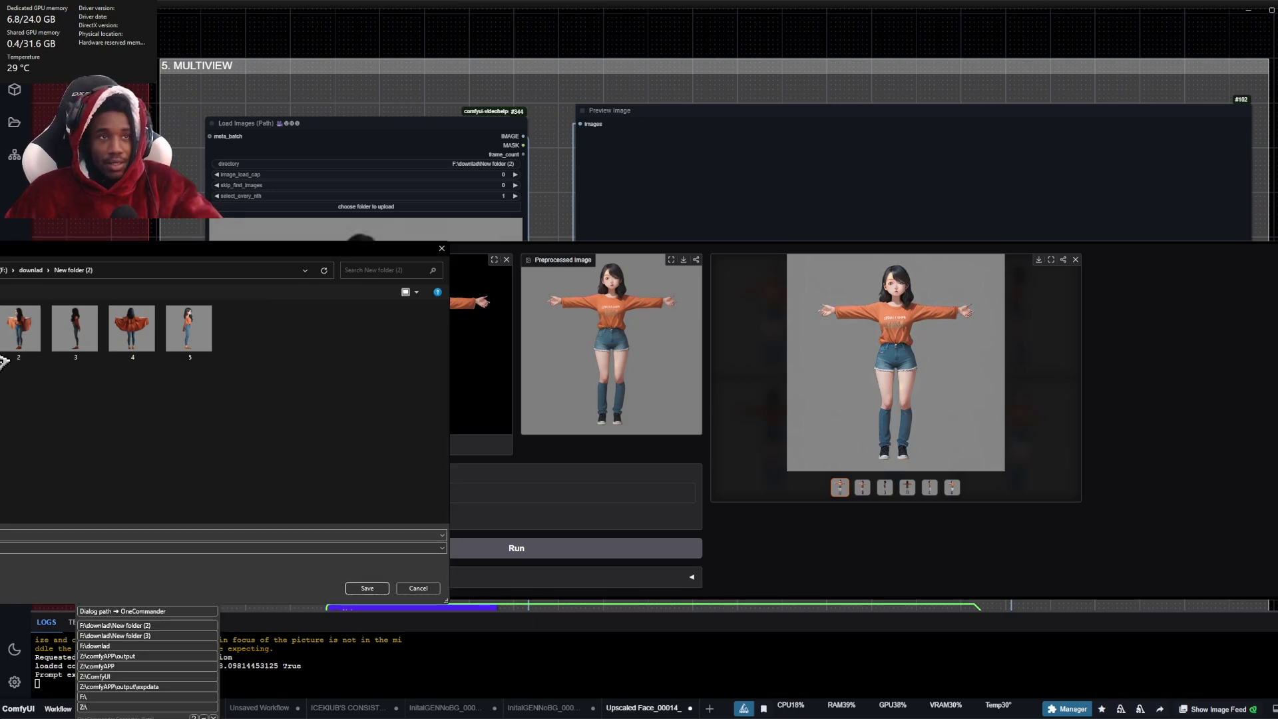
key("Delete")
left_click(0, 358)
key("Delete")
left_click(2, 362)
key("Delete")
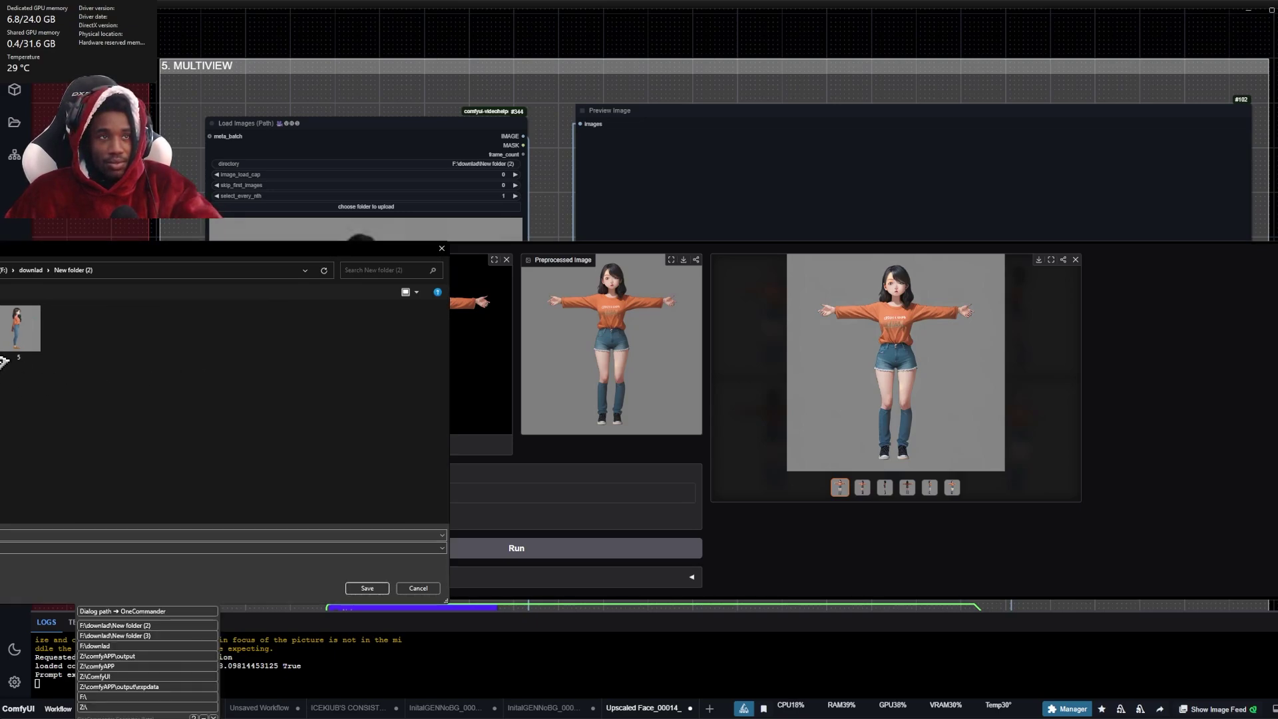
left_click(2, 363)
key("Delete")
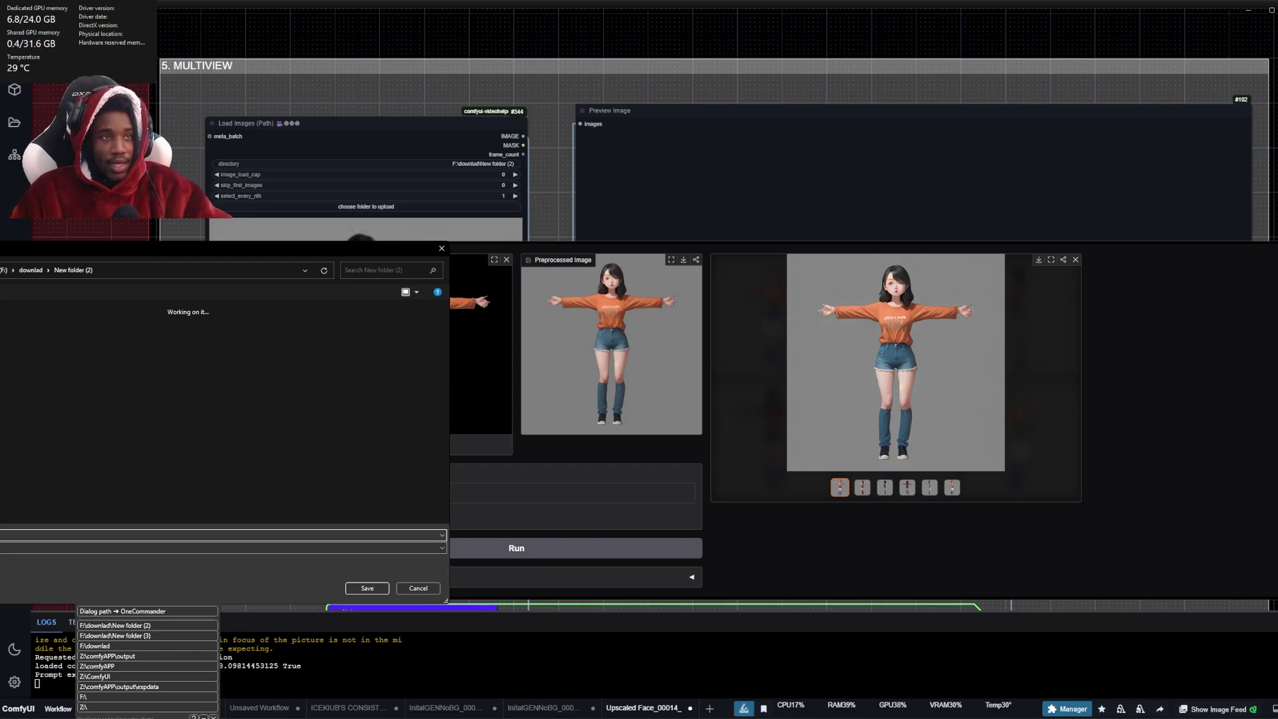
key("Return")
- Save the second multiview image, the three-quarter view facing left, to disk
left_click(865, 490)
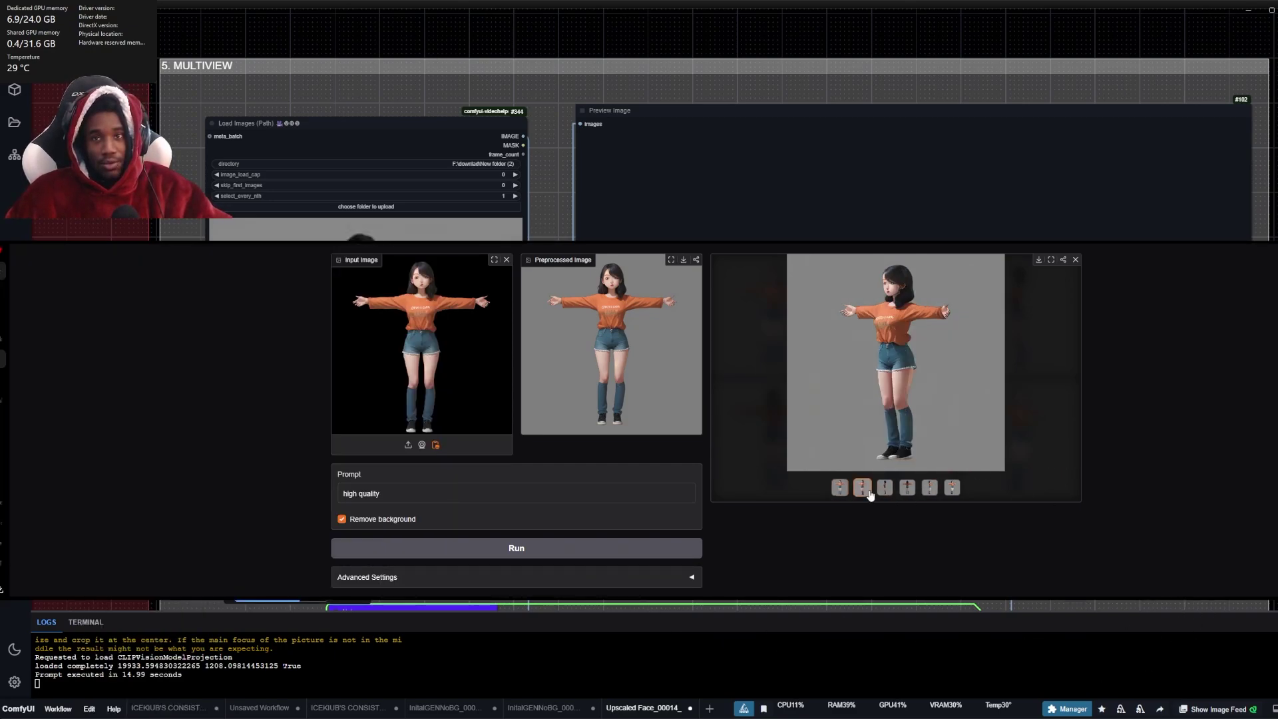
right_click(909, 394)
left_click(984, 416)
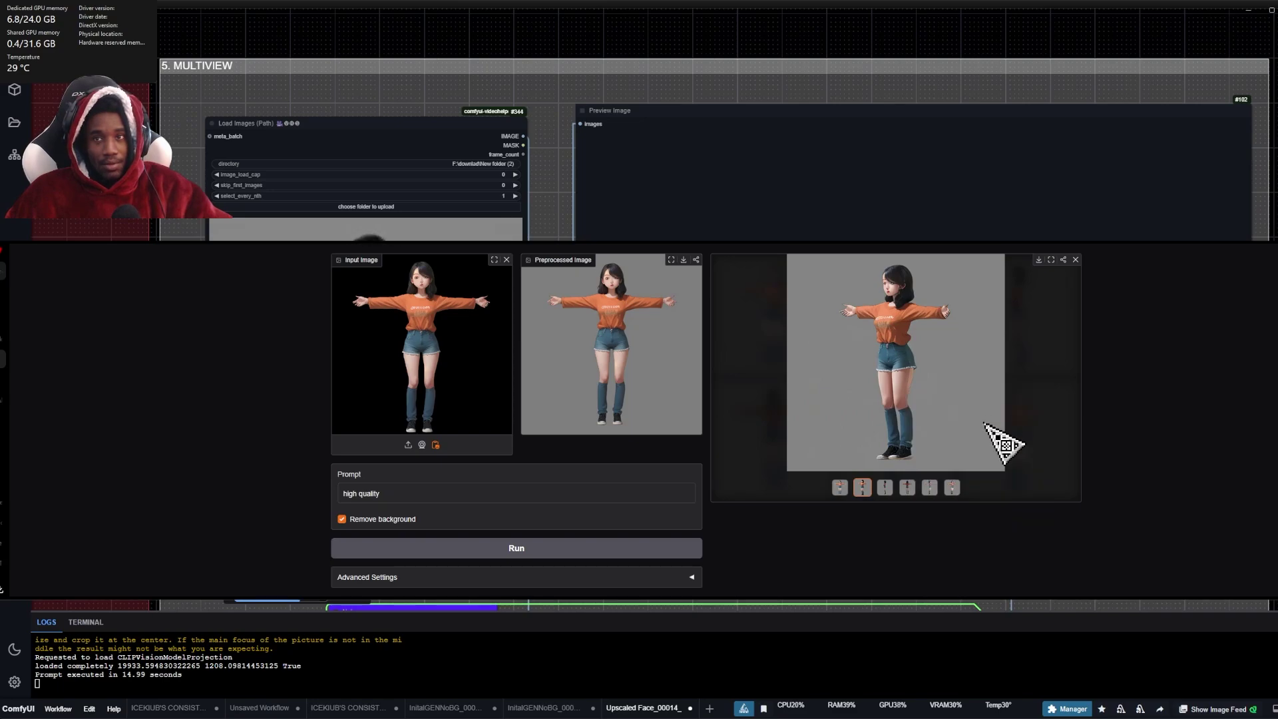
key("Return")
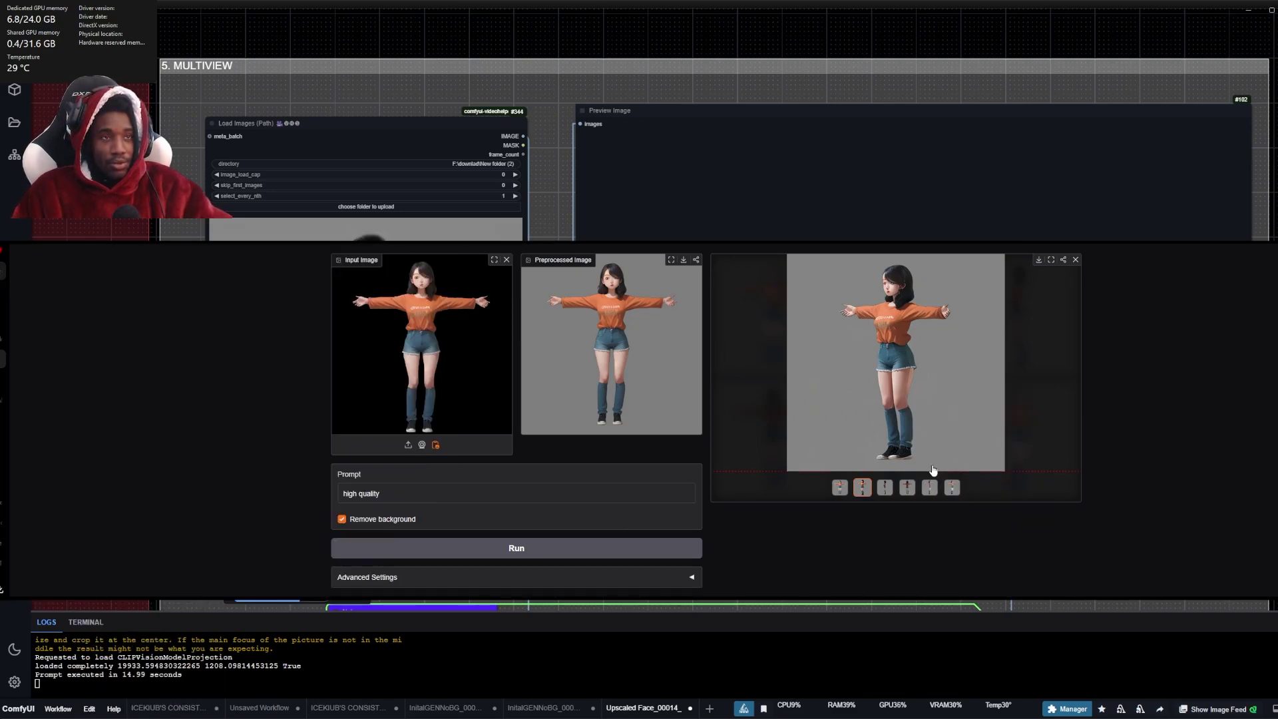
- Save the third multiview image, the side profile facing left, to disk
left_click(889, 491)
right_click(890, 428)
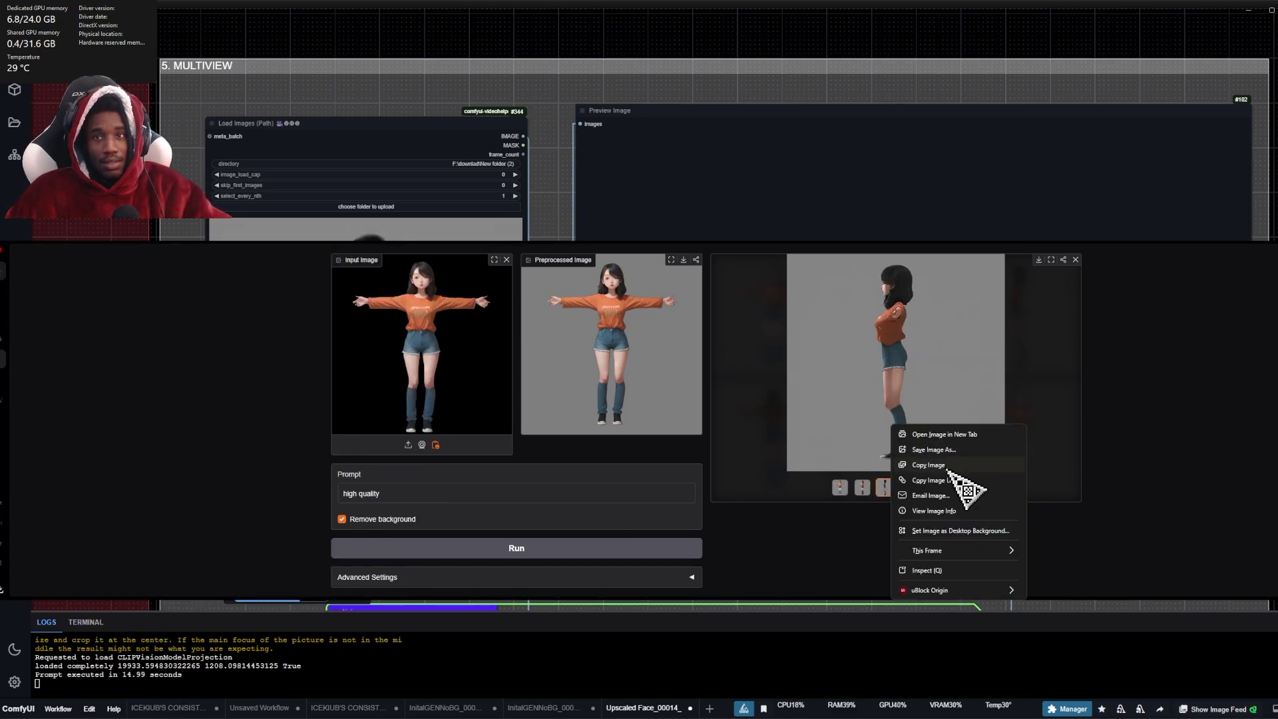
left_click(959, 450)
key("Return")
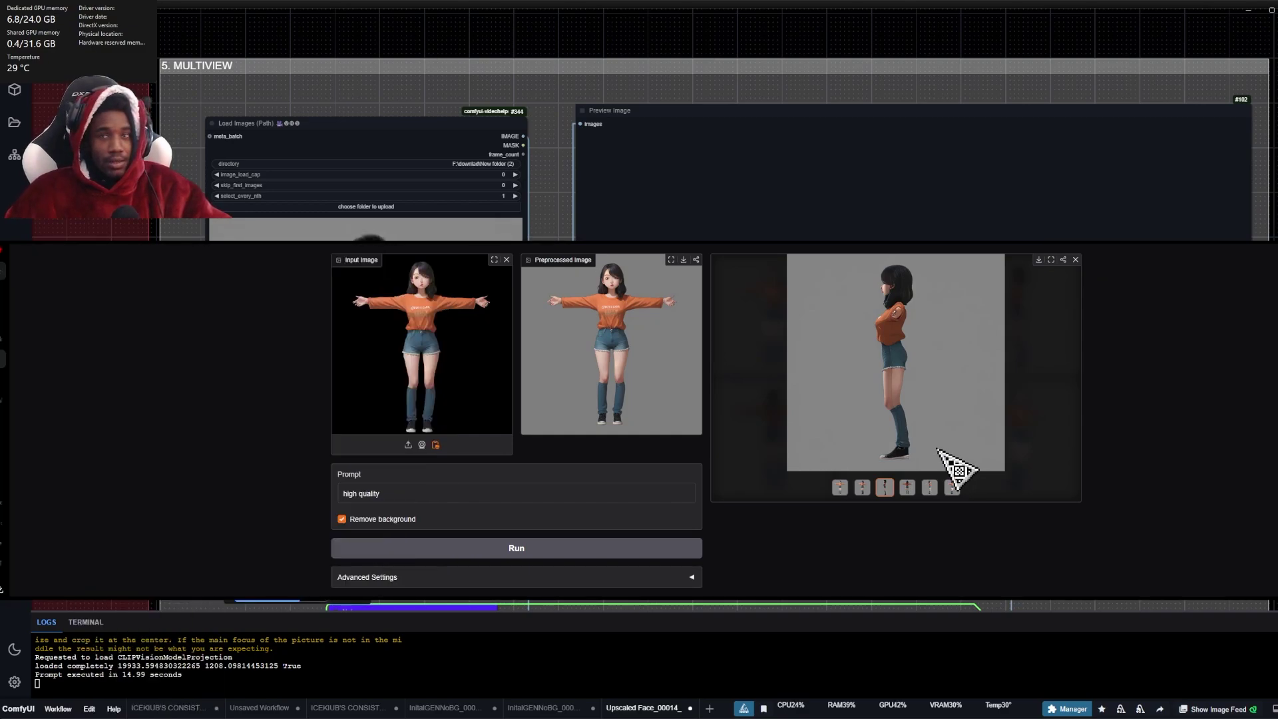
- Save the fourth multiview image, the character's back view, to disk
left_click(907, 488)
right_click(916, 437)
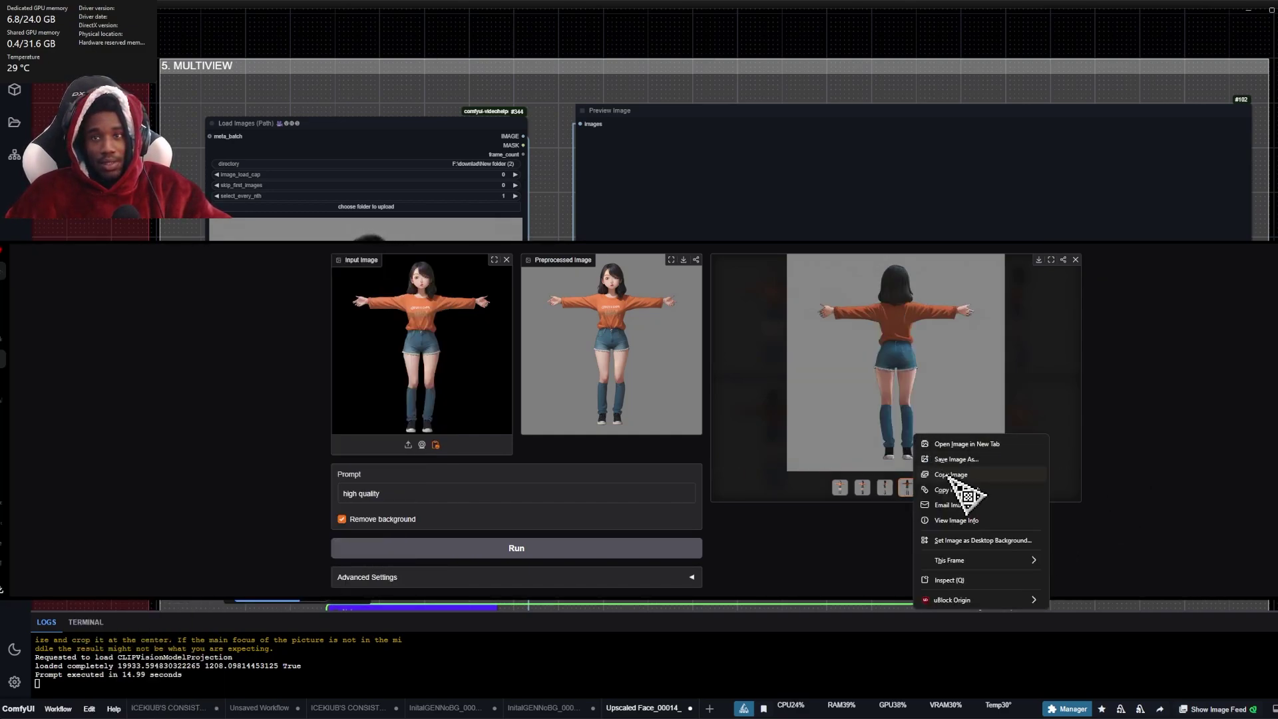
left_click(956, 459)
key("Return")
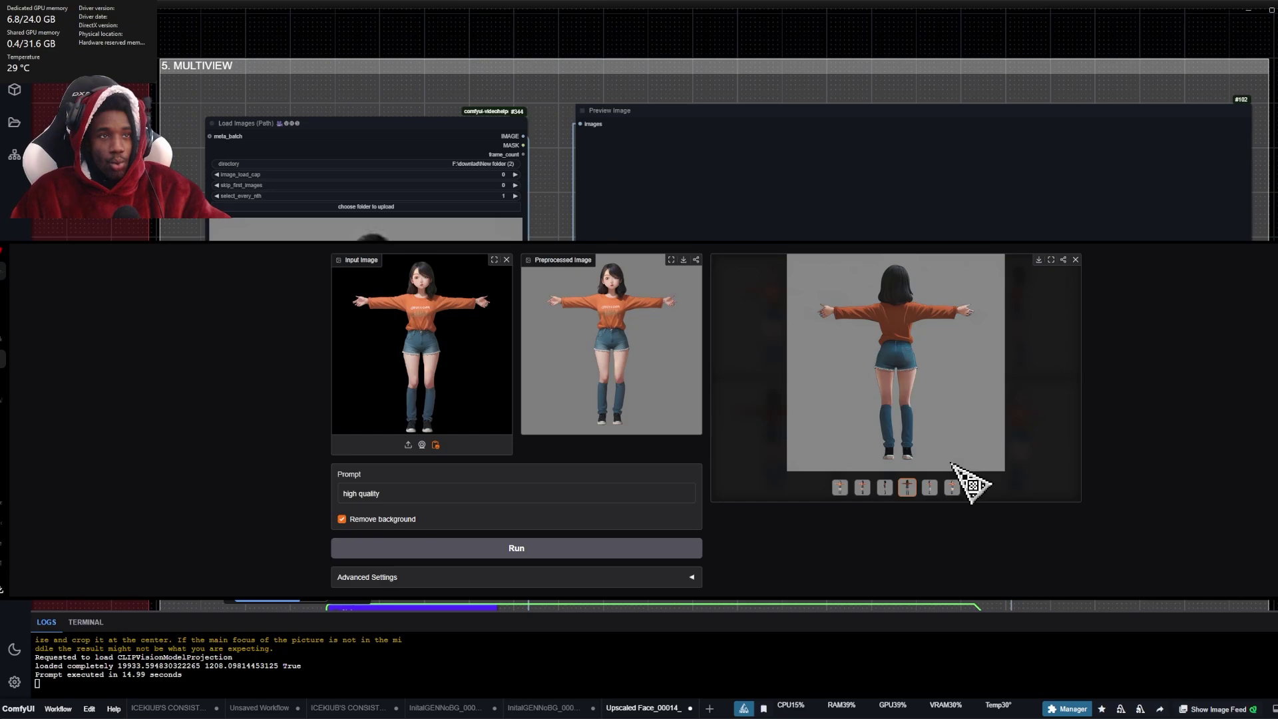
- Save the fifth multiview image, the side profile facing right, to disk
left_click(930, 487)
right_click(899, 402)
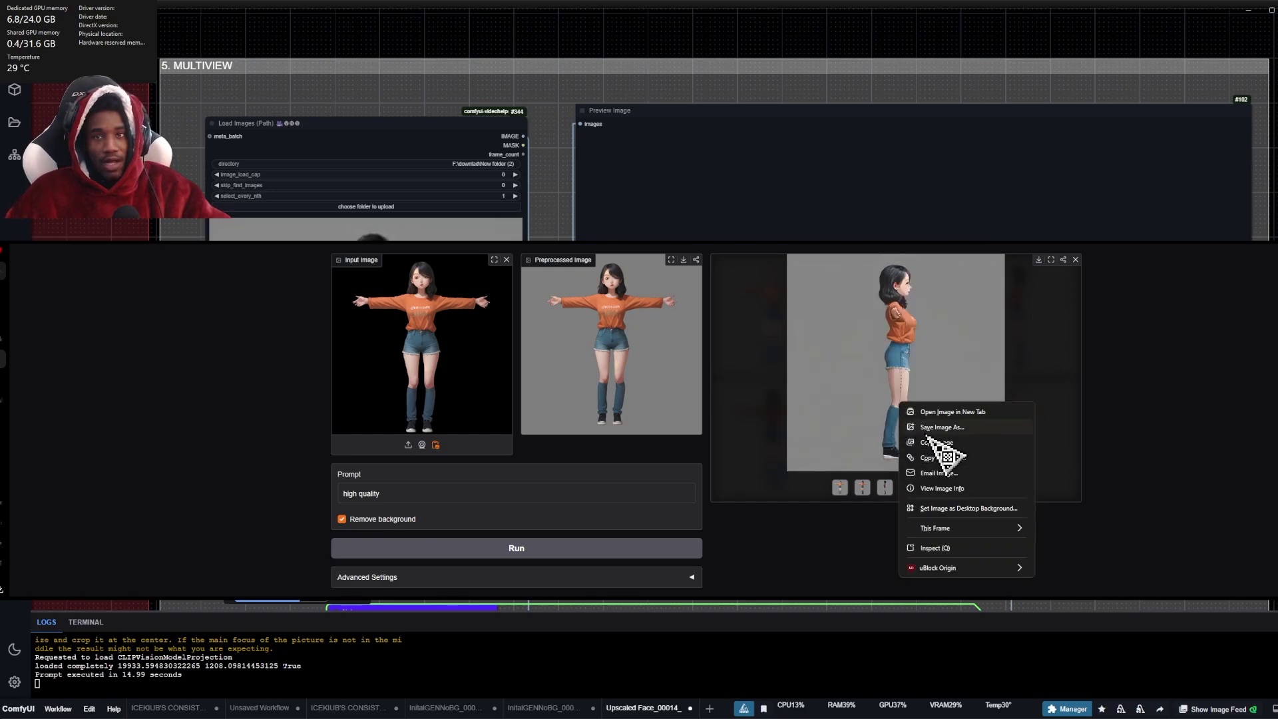
left_click(950, 430)
key("Return")
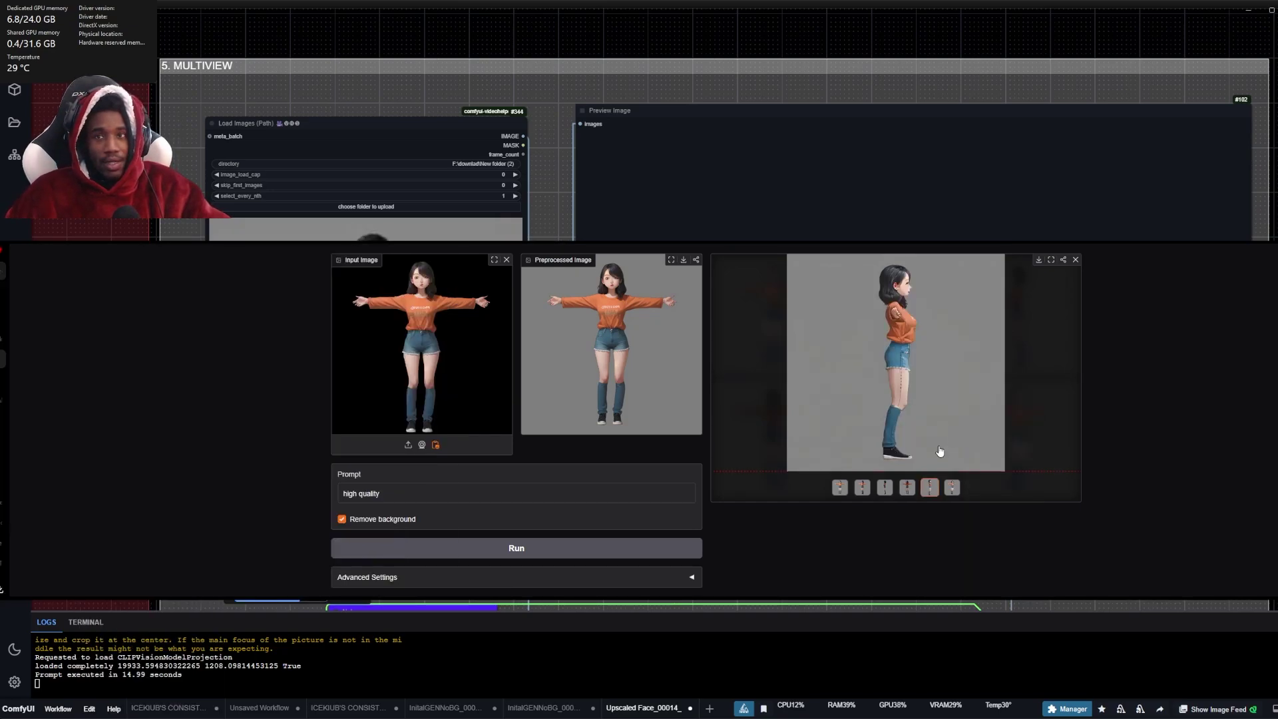
- Save the sixth multiview image, the three-quarter view facing right, to disk
left_click(952, 488)
right_click(907, 385)
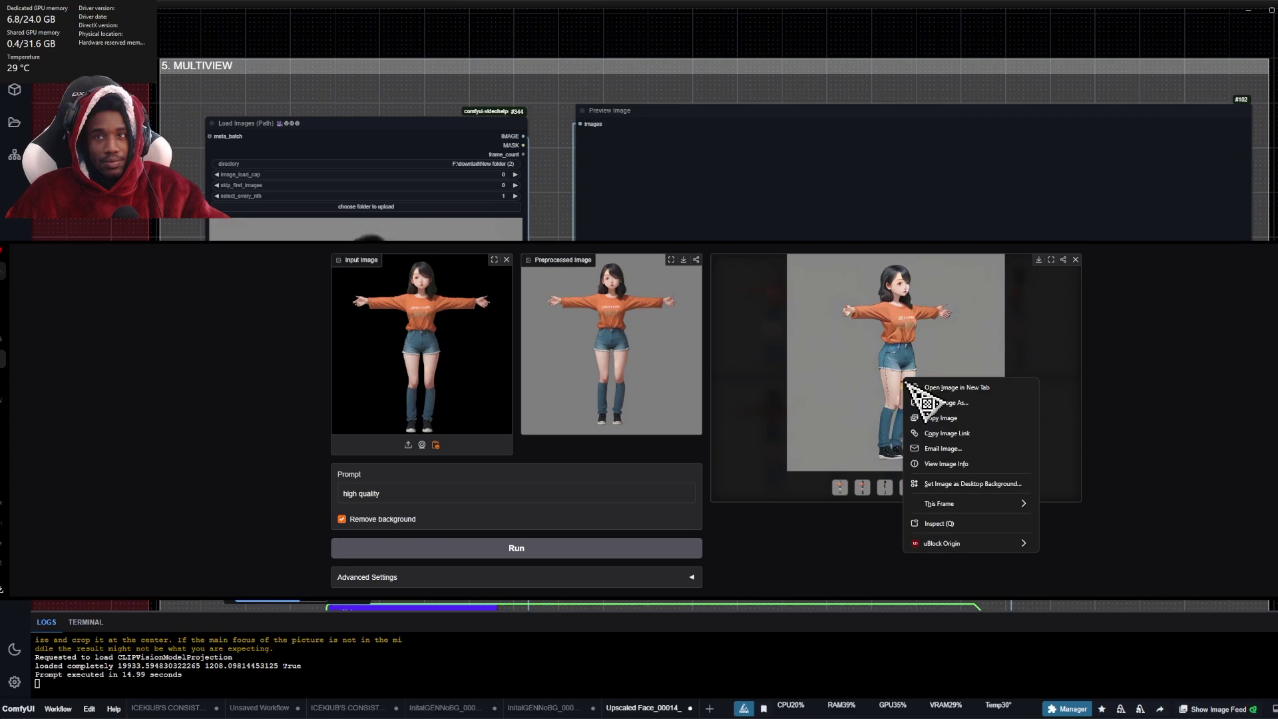
left_click(934, 408)
key("Return")
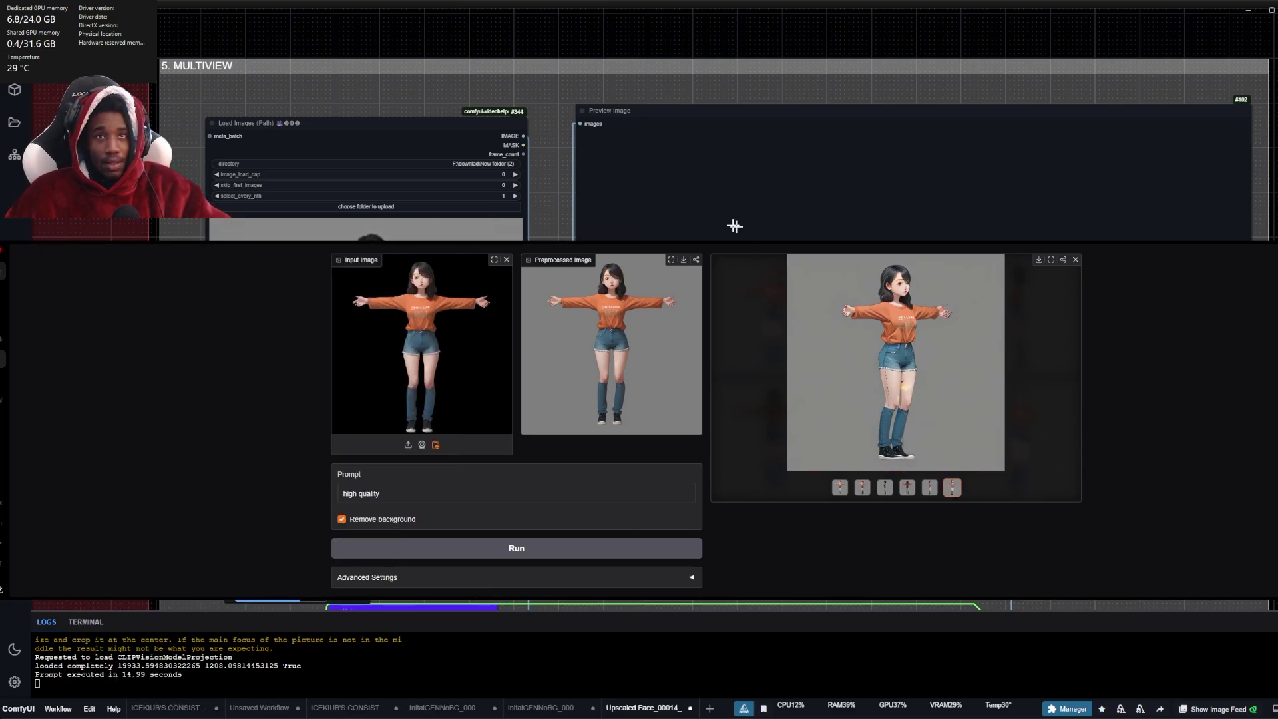
- Switch back to ComfyUI and set select_every_nth to 2 in the 5. MULTIVIEW group's Load Images (Path) node to refresh its preview
left_click(580, 210)
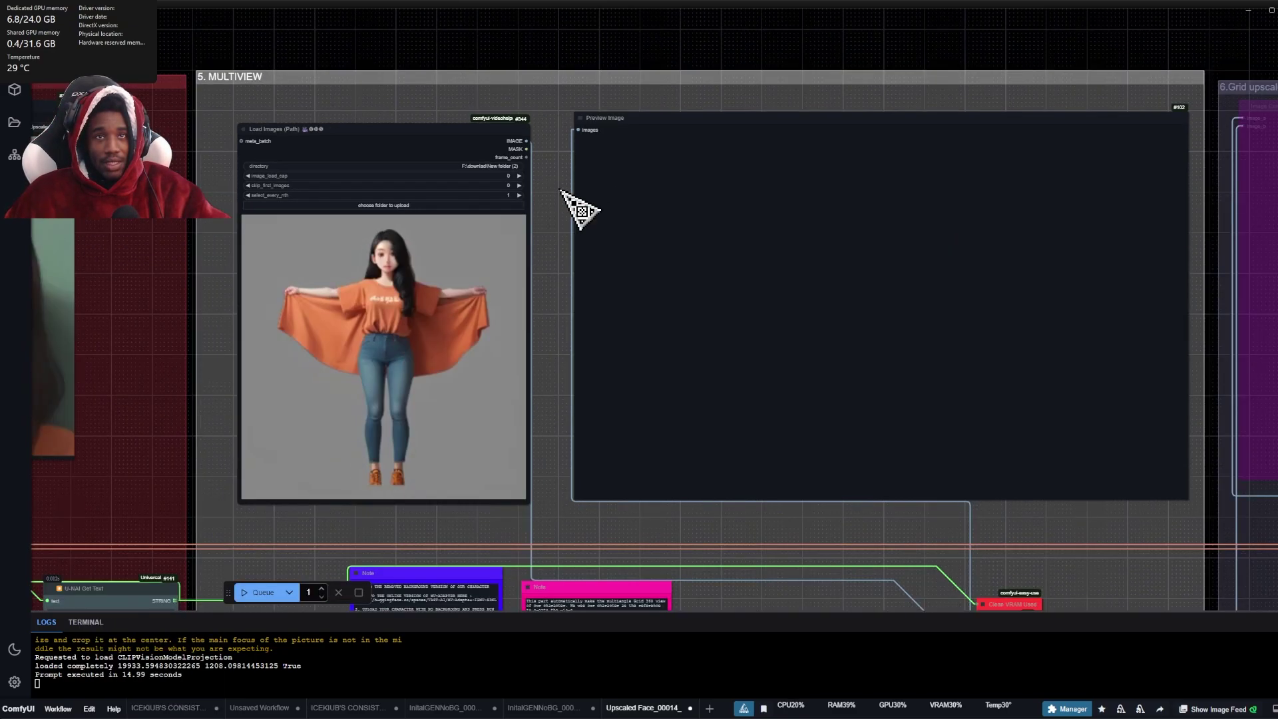
scroll(572, 213, "down", 5)
scroll(546, 233, "up", 6)
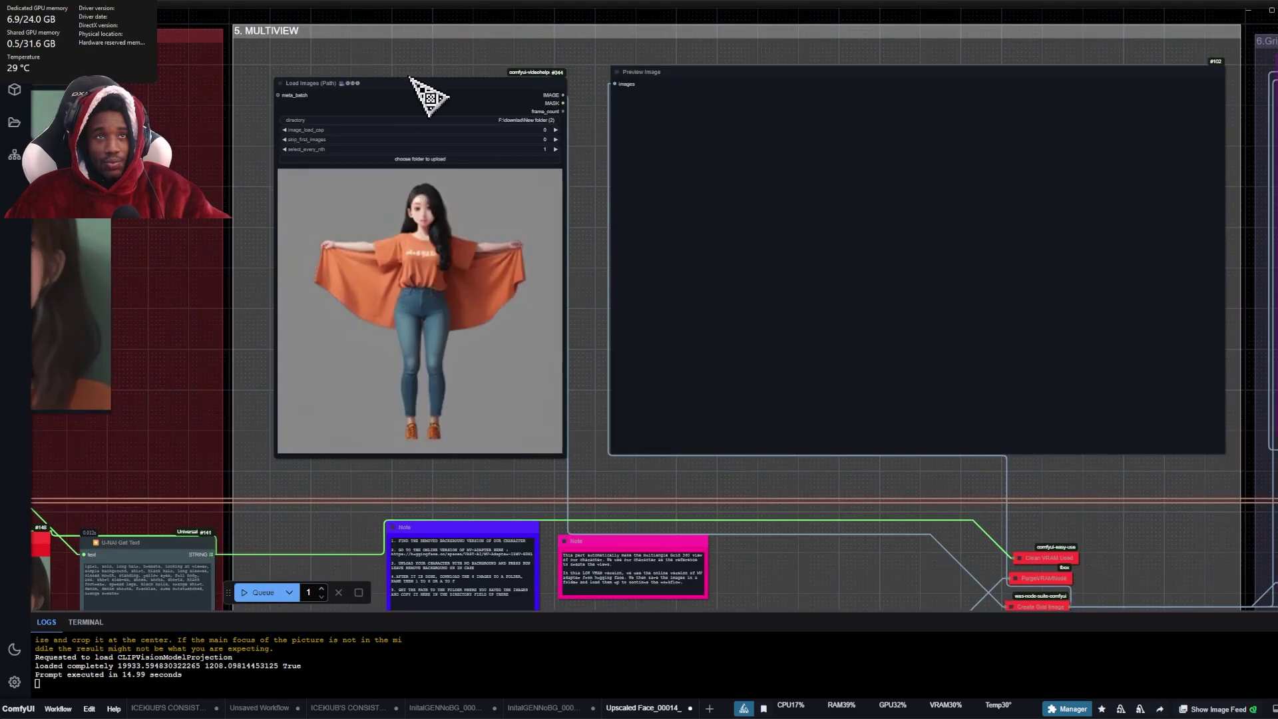
scroll(439, 100, "up", 8)
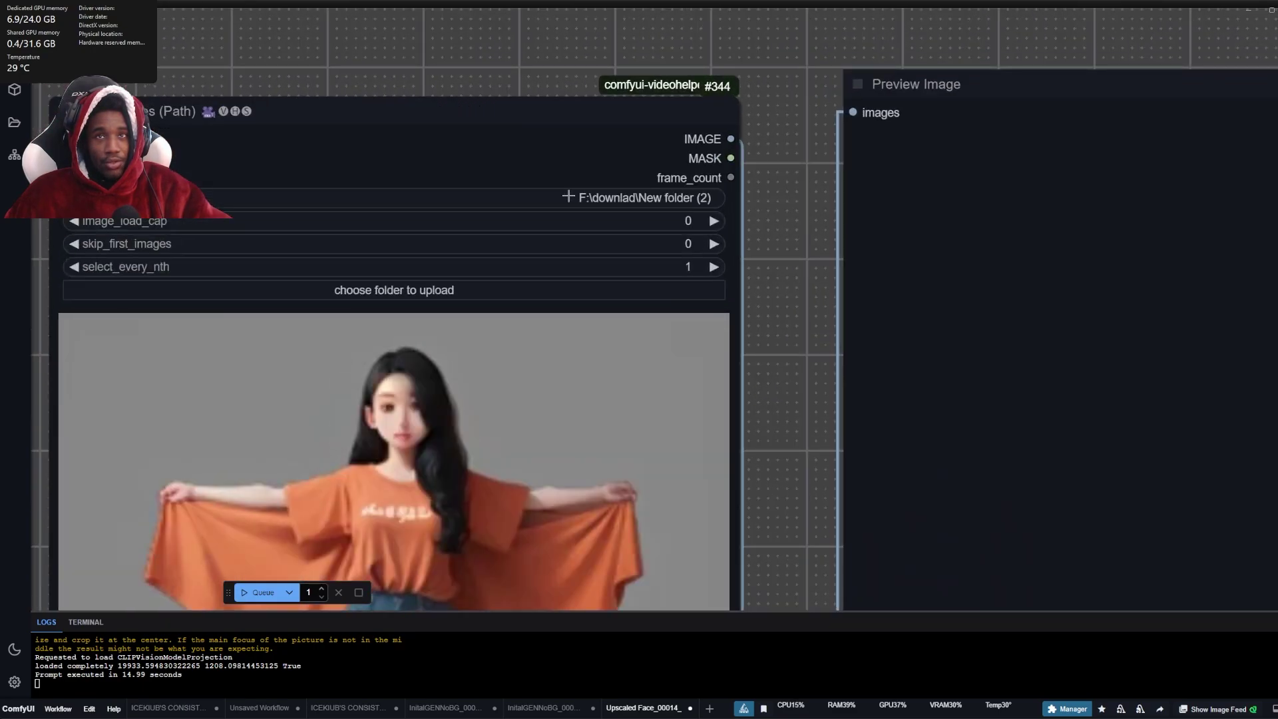
left_click(714, 267)
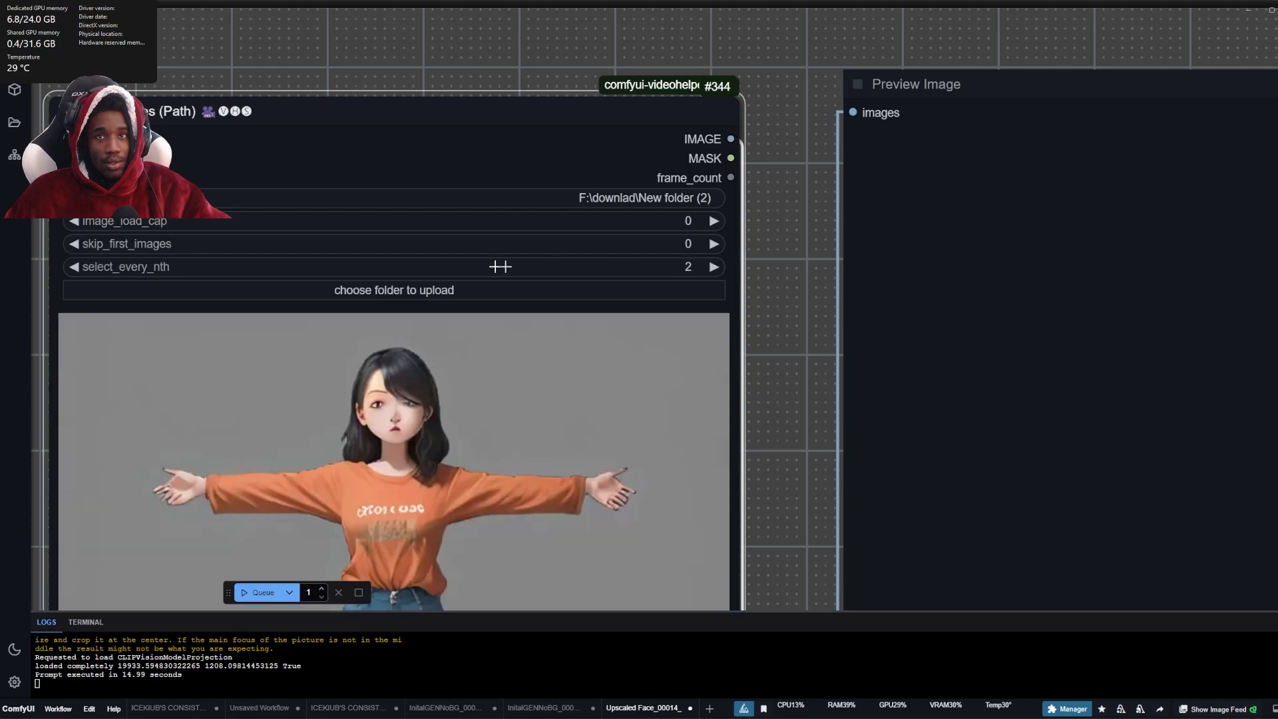
- Set select_every_nth back to 1 in the 5. MULTIVIEW group's Load Images (Path) node
left_click(74, 266)
scroll(803, 461, "down", 5)
scroll(802, 460, "down", 7)
scroll(822, 457, "up", 2)
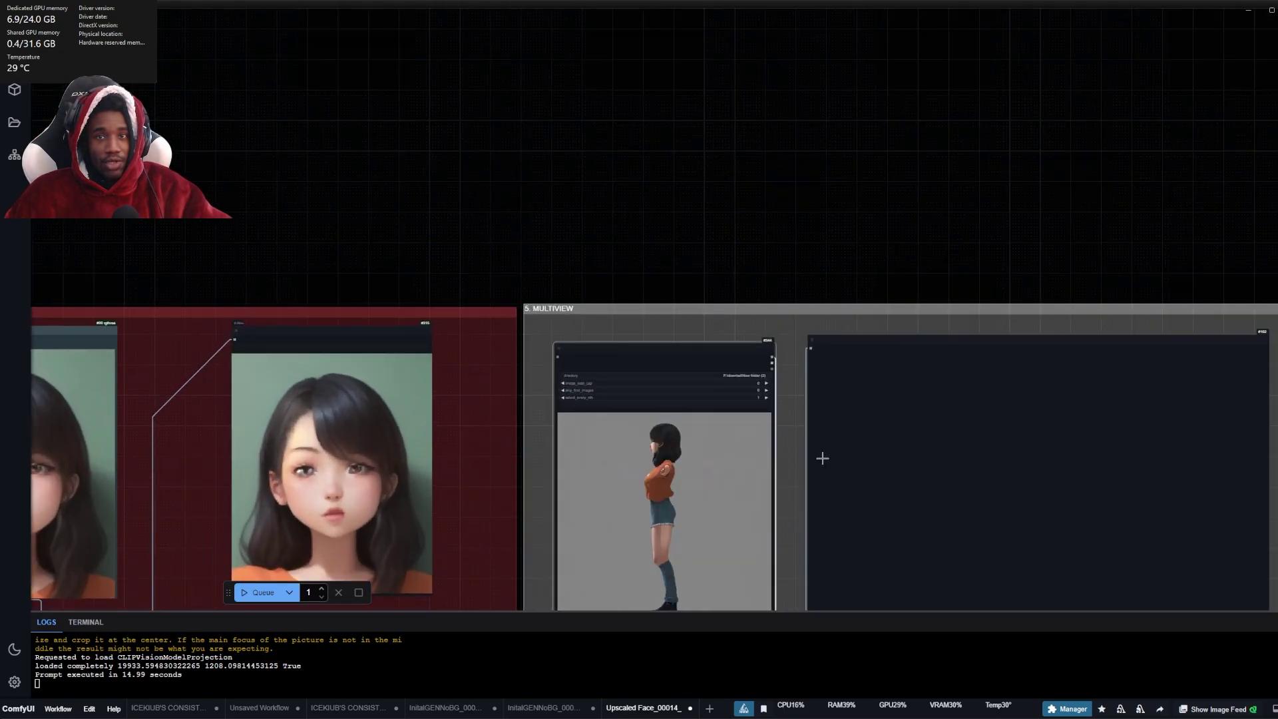
scroll(822, 457, "down", 4)
left_click_drag(851, 328, 742, 228)
scroll(813, 522, "up", 5)
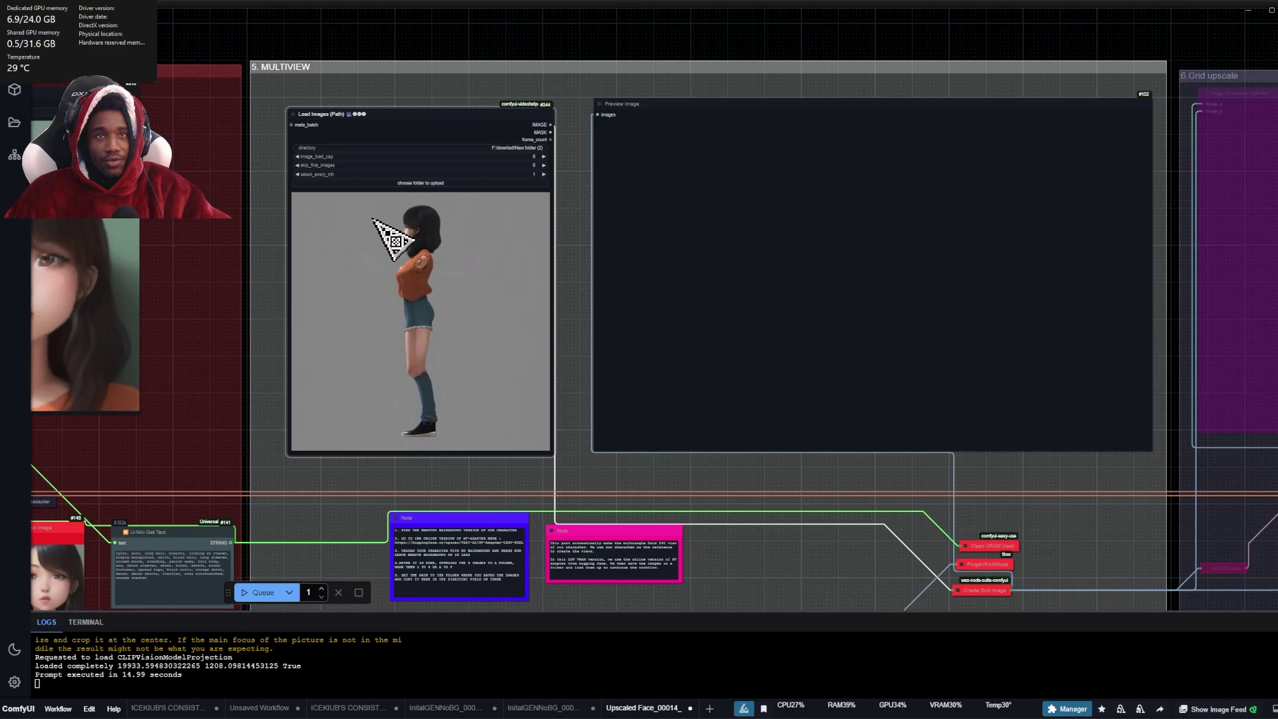
- Review the workflow groups from 3. Initial Gen through 5. MULTIVIEW, checking their generated images and node connections
scroll(504, 287, "down", 6)
left_click_drag(327, 136, 963, 183)
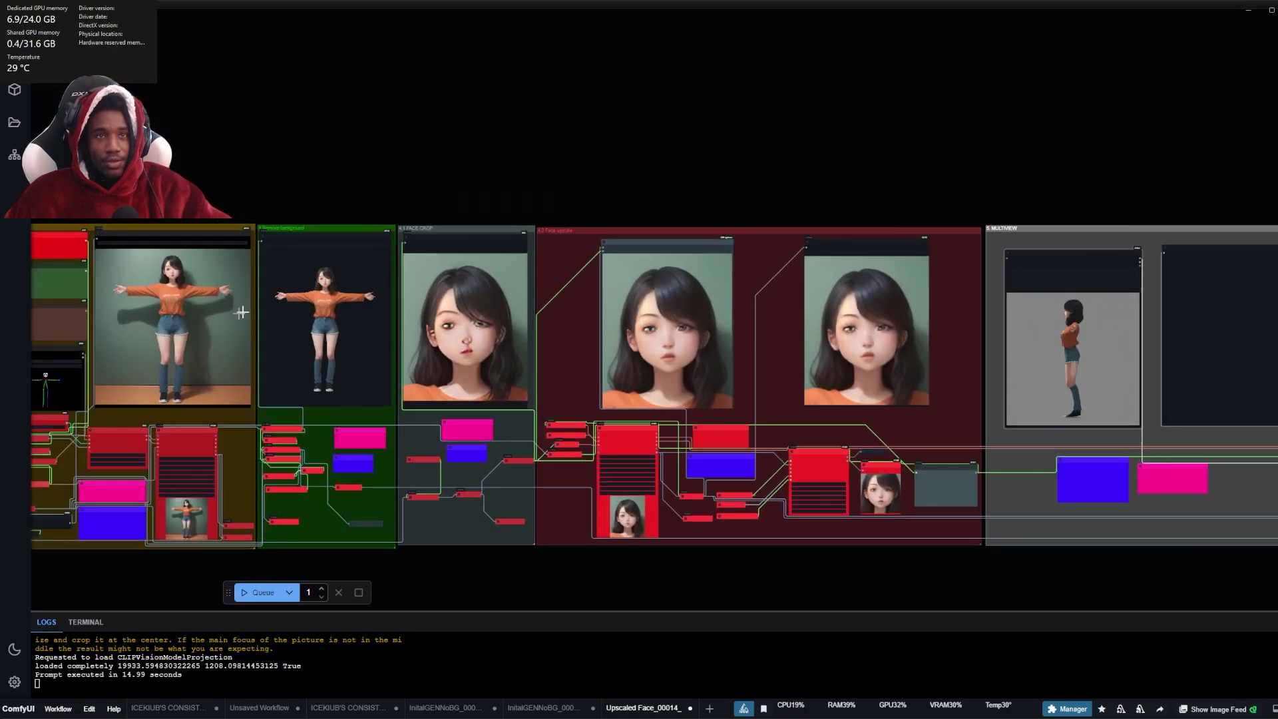
left_click_drag(1109, 153, 531, 138)
scroll(641, 545, "up", 5)
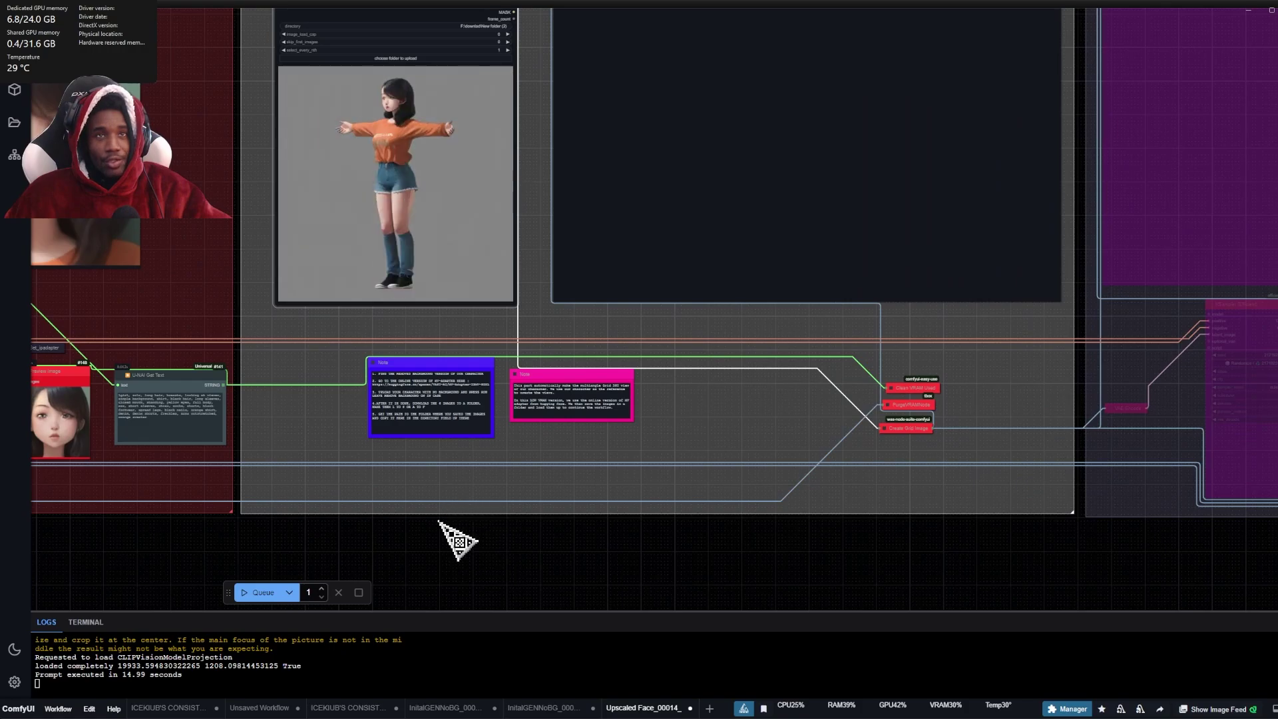
scroll(446, 533, "down", 5)
scroll(591, 471, "up", 1)
scroll(599, 476, "up", 3)
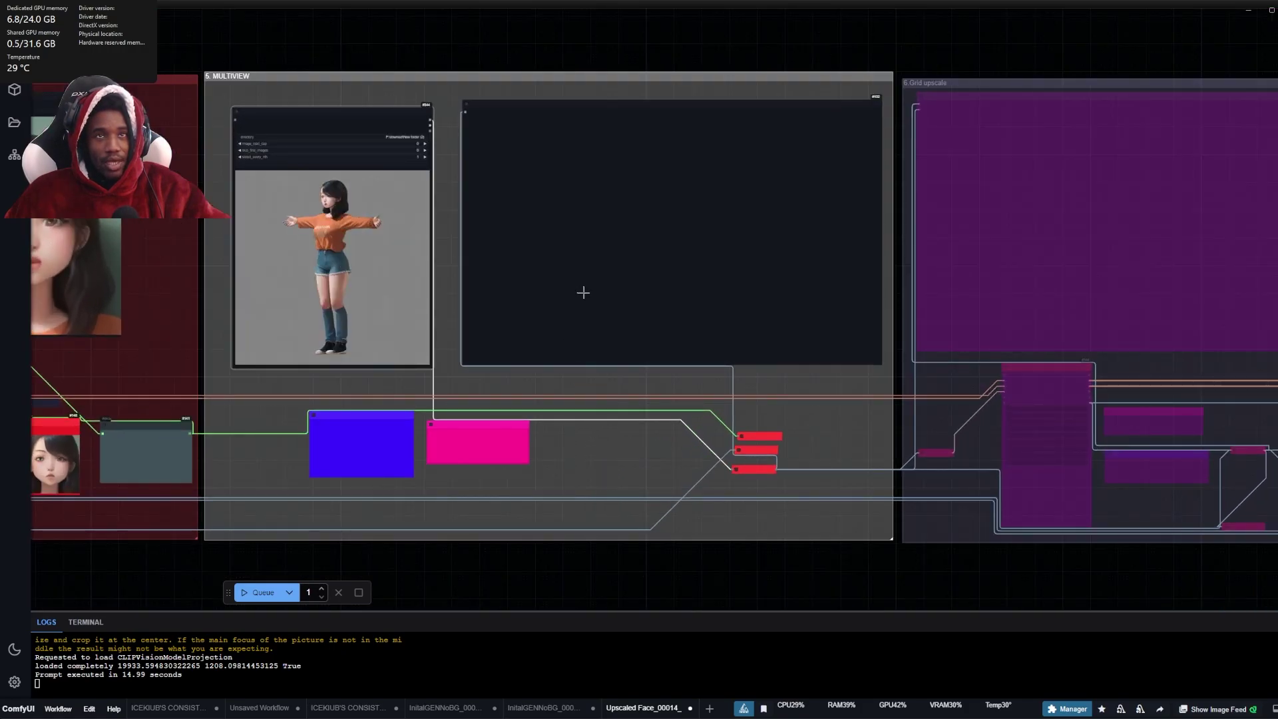
left_click_drag(866, 577, 1232, 566)
scroll(695, 576, "down", 3)
left_click_drag(423, 556, 1070, 567)
scroll(448, 530, "up", 4)
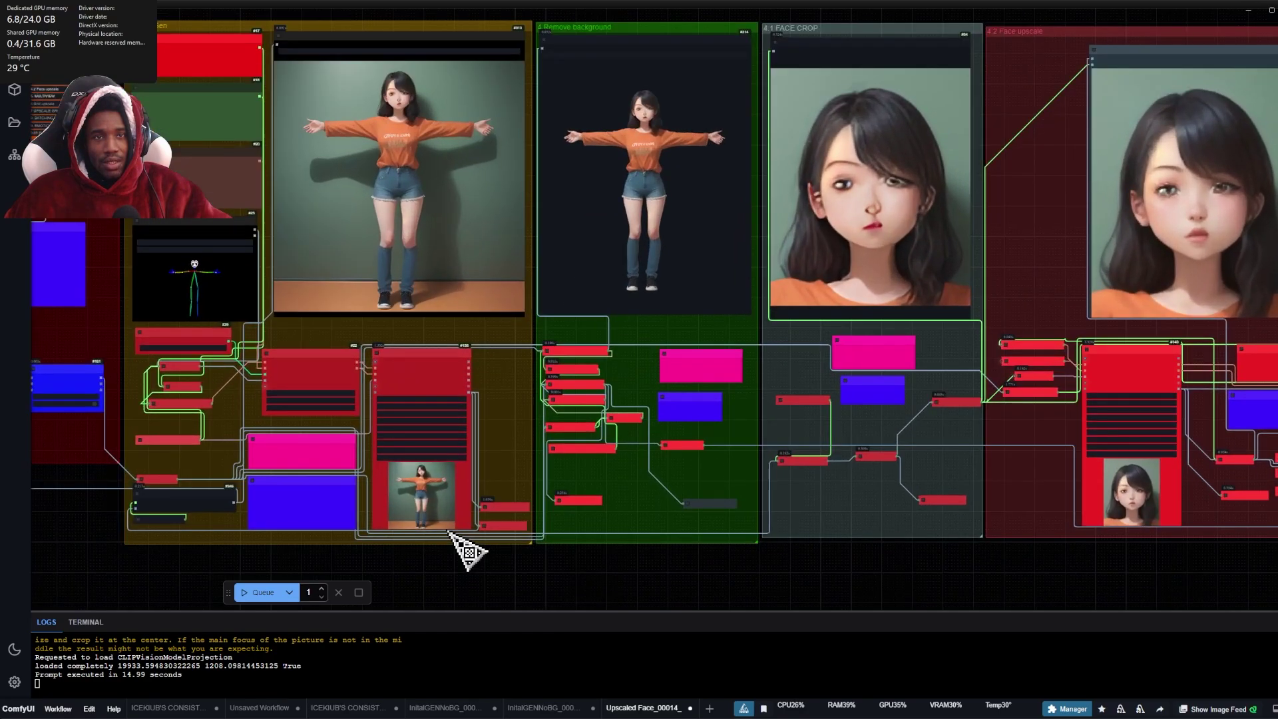
scroll(470, 552, "up", 2)
scroll(455, 409, "down", 8)
left_click_drag(872, 550, 460, 554)
scroll(733, 251, "up", 6)
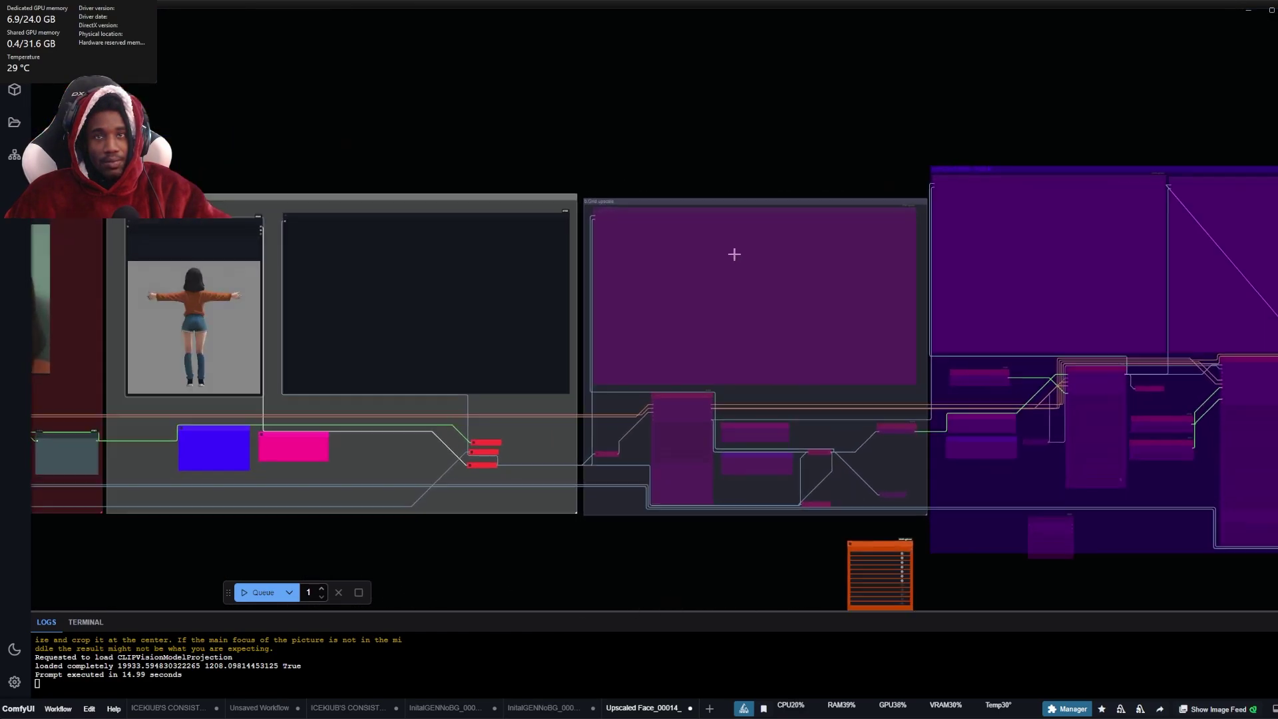
- Enable the 6.Grid upscale group in the Fast Groups Bypasser and queue the workflow
scroll(591, 174, "down", 6)
scroll(835, 528, "up", 8)
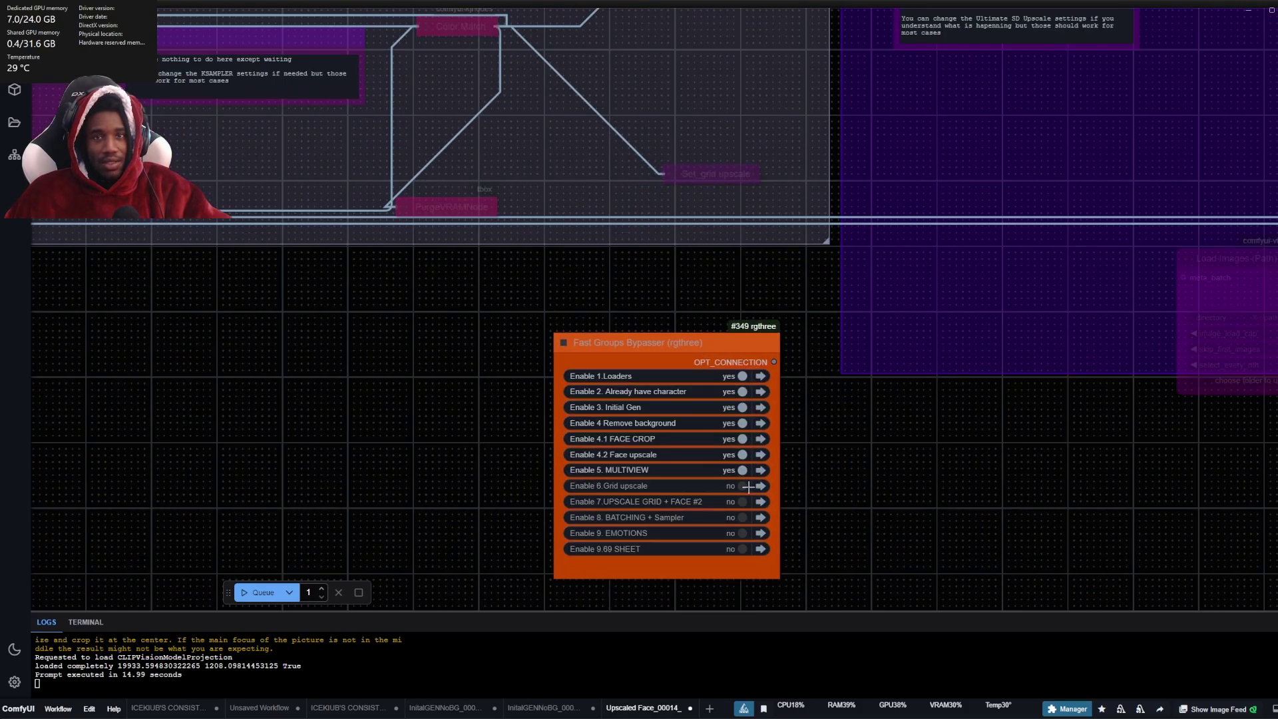
left_click(749, 487)
scroll(374, 479, "down", 5)
scroll(585, 523, "left", 5)
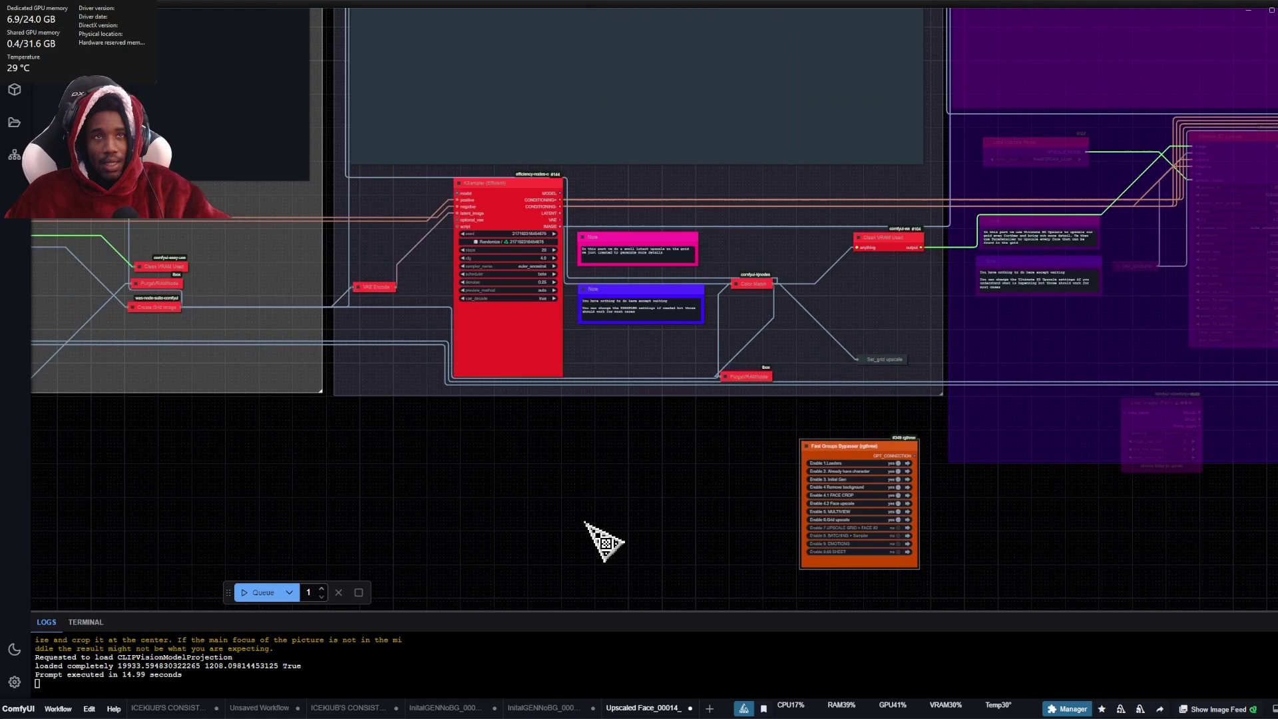
left_click(264, 592)
- Examine the six-view character grid in the 5. MULTIVIEW preview and follow the KSampler's progress in the 6.Grid upscale group
scroll(267, 515, "down", 4)
scroll(532, 513, "left", 8)
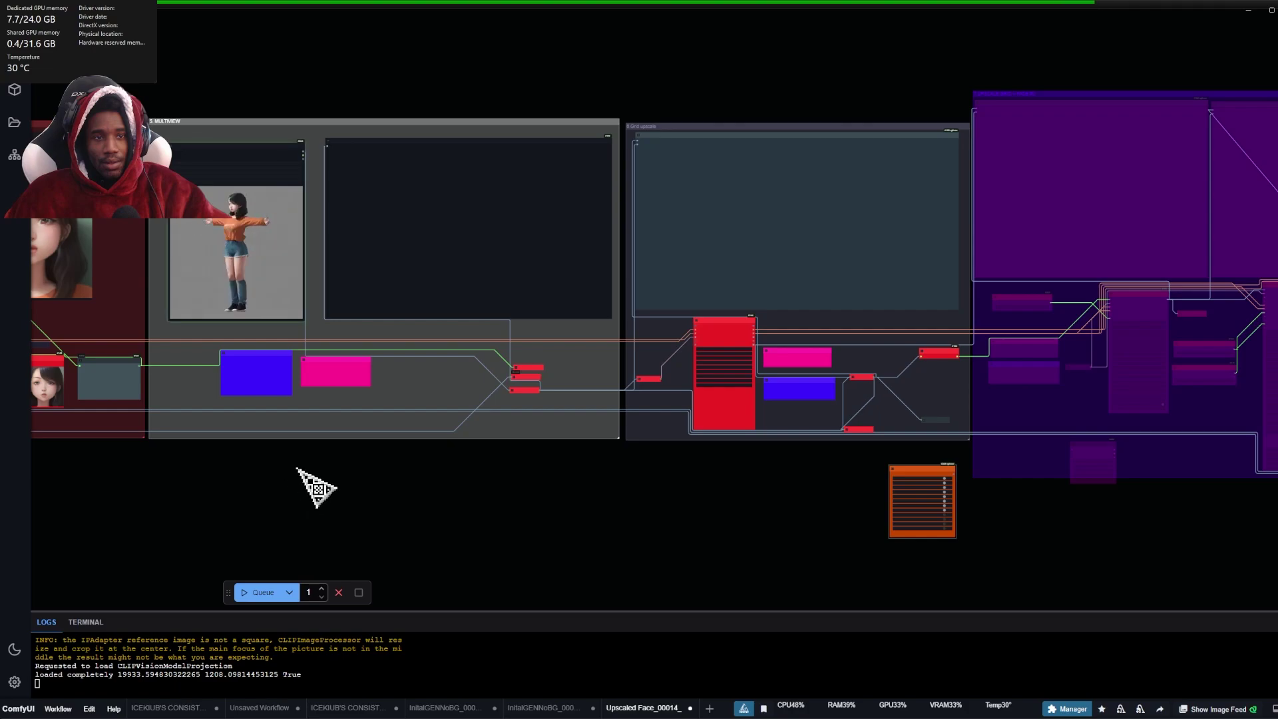
scroll(466, 349, "up", 4)
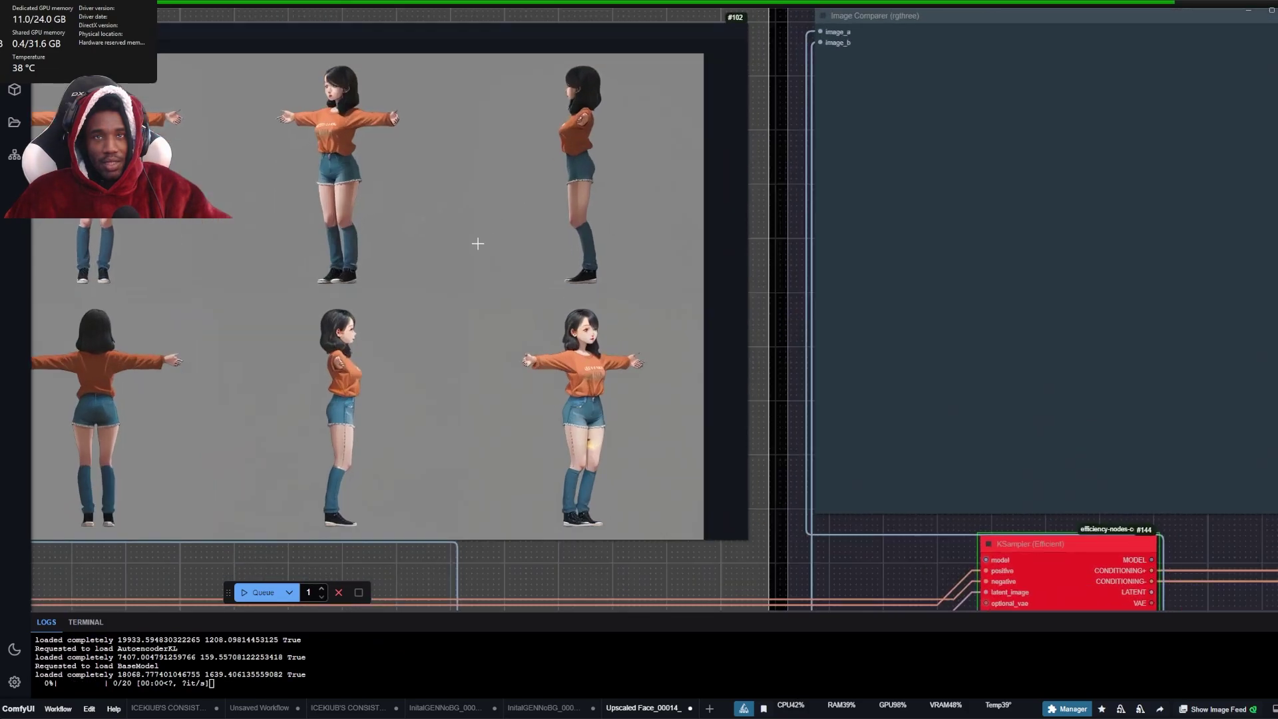
scroll(391, 261, "down", 5)
scroll(764, 466, "up", 6)
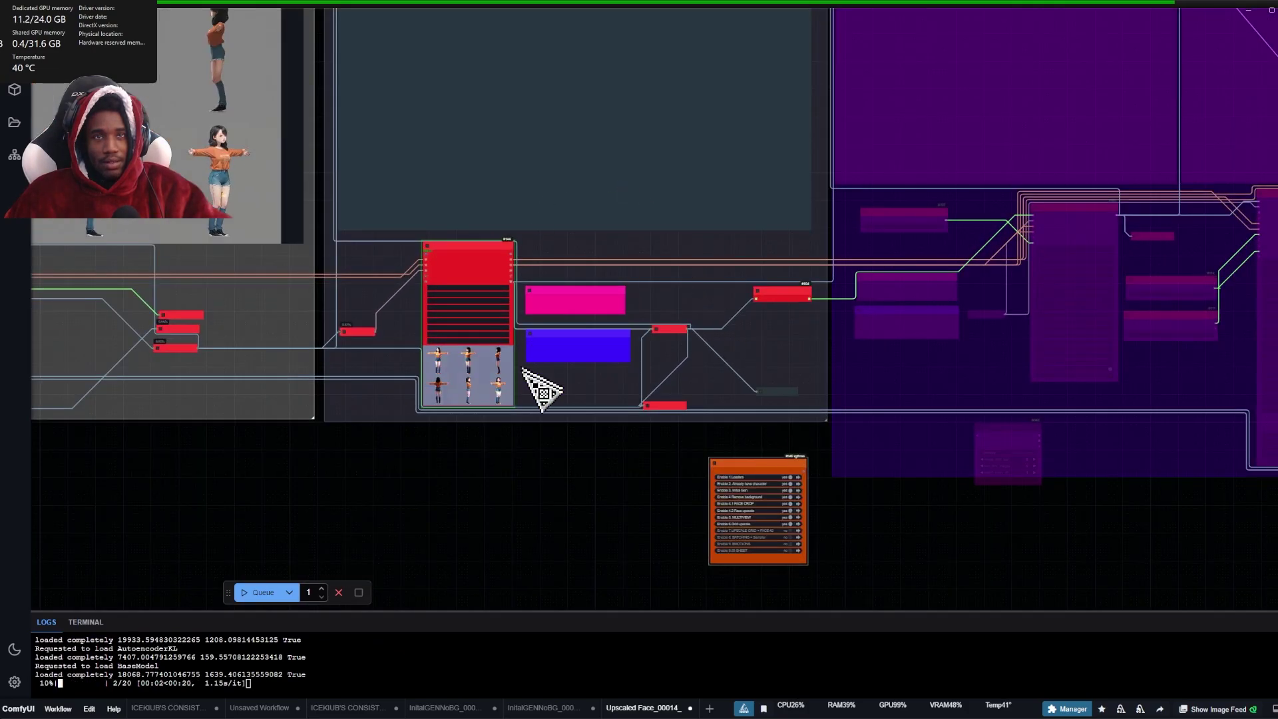
left_click_drag(543, 390, 539, 571)
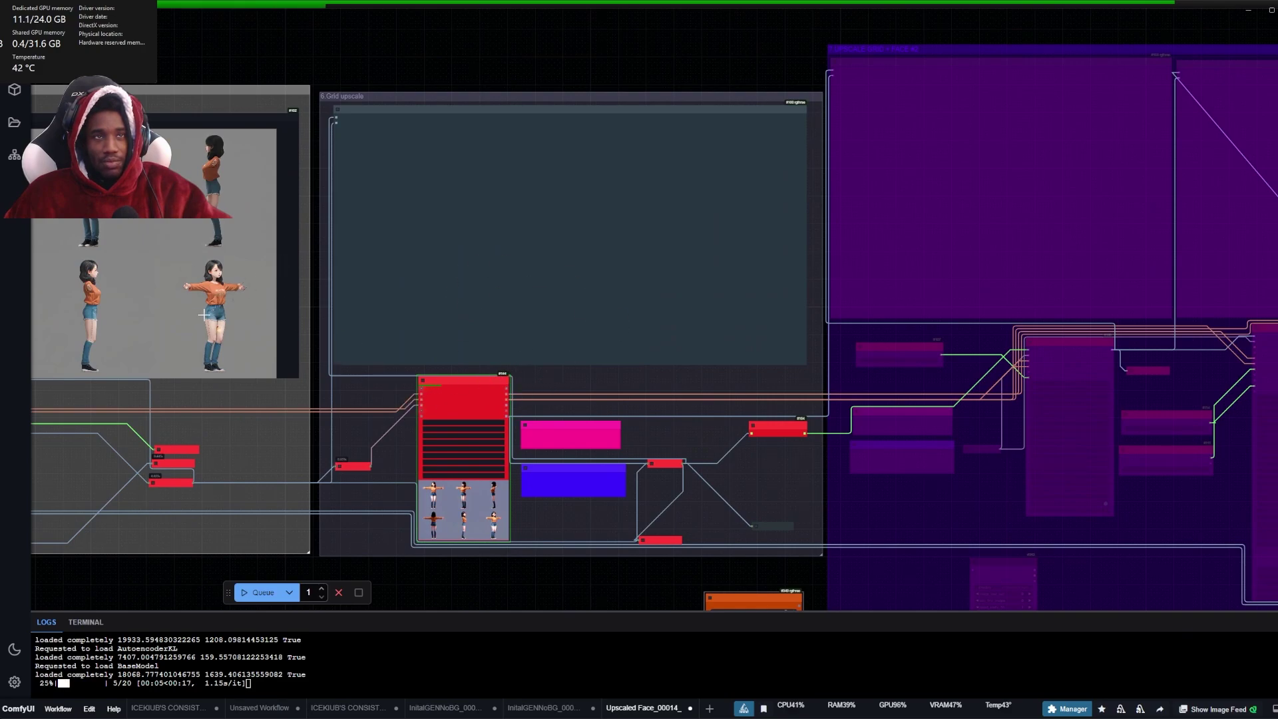
scroll(100, 522, "down", 4)
scroll(633, 275, "up", 8)
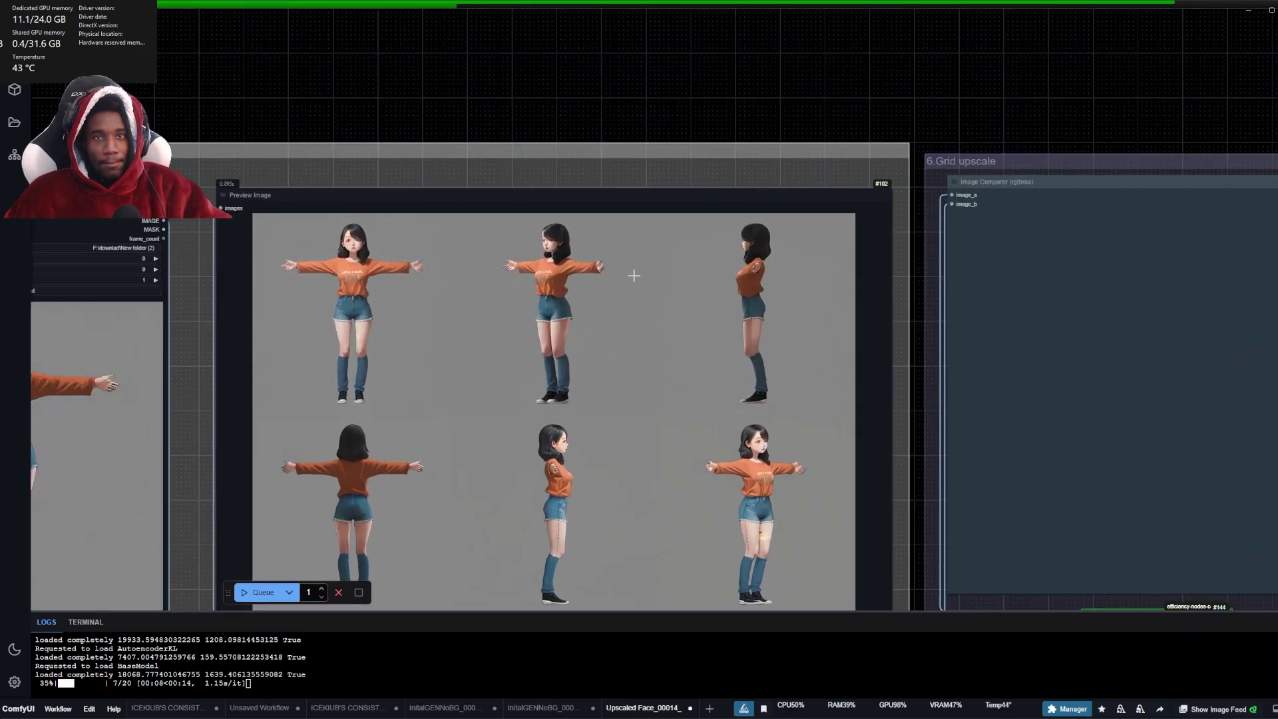
scroll(556, 243, "down", 5)
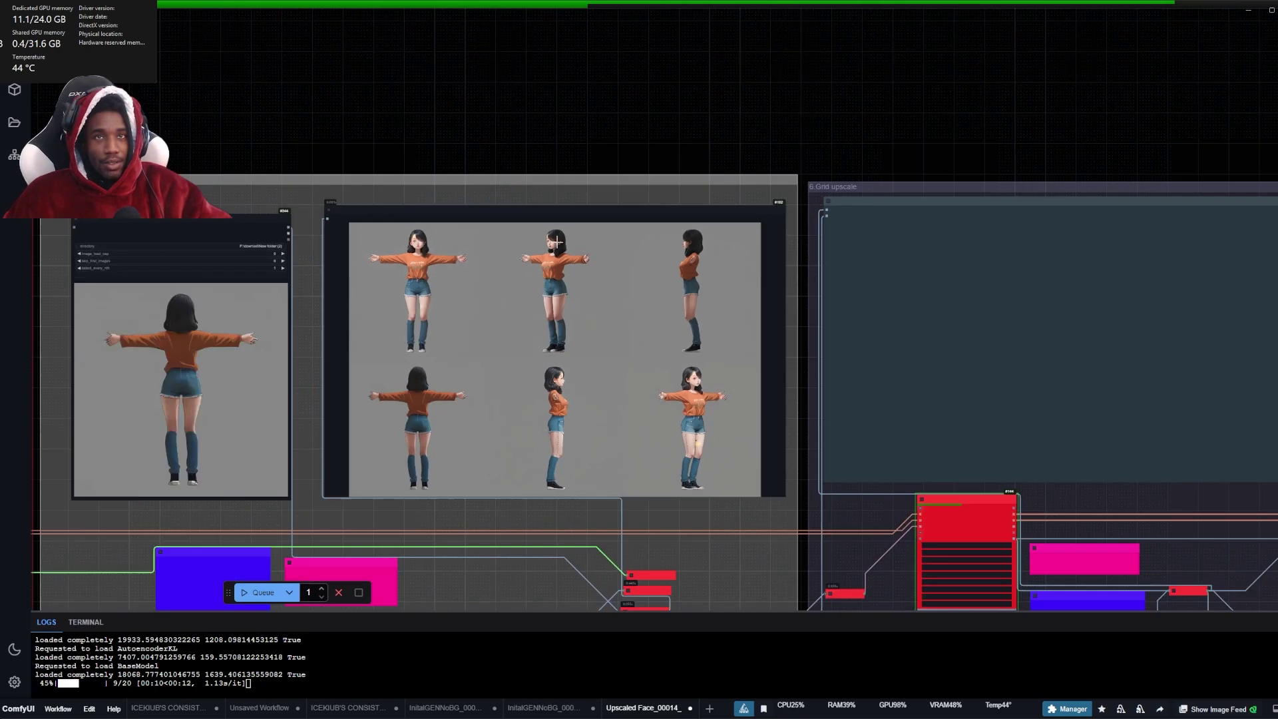
scroll(557, 243, "down", 6)
left_click_drag(625, 485, 522, 531)
scroll(782, 434, "up", 4)
scroll(499, 491, "up", 4)
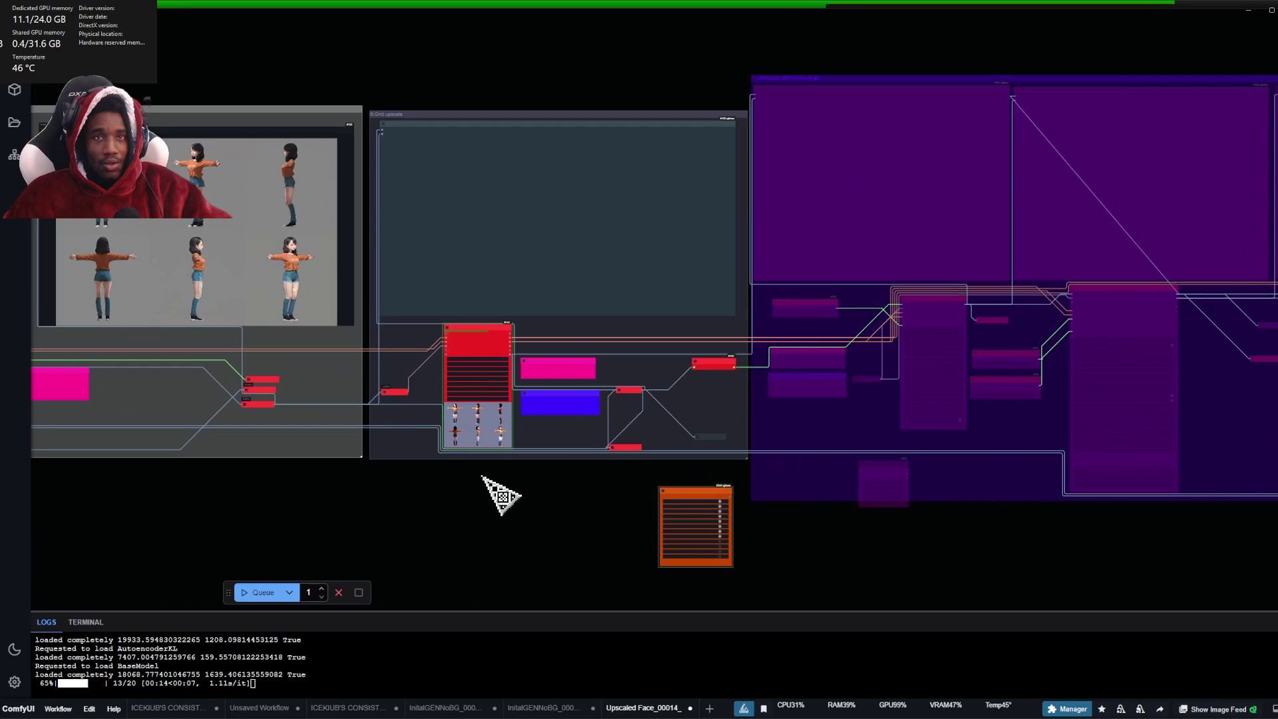
left_click_drag(489, 490, 503, 523)
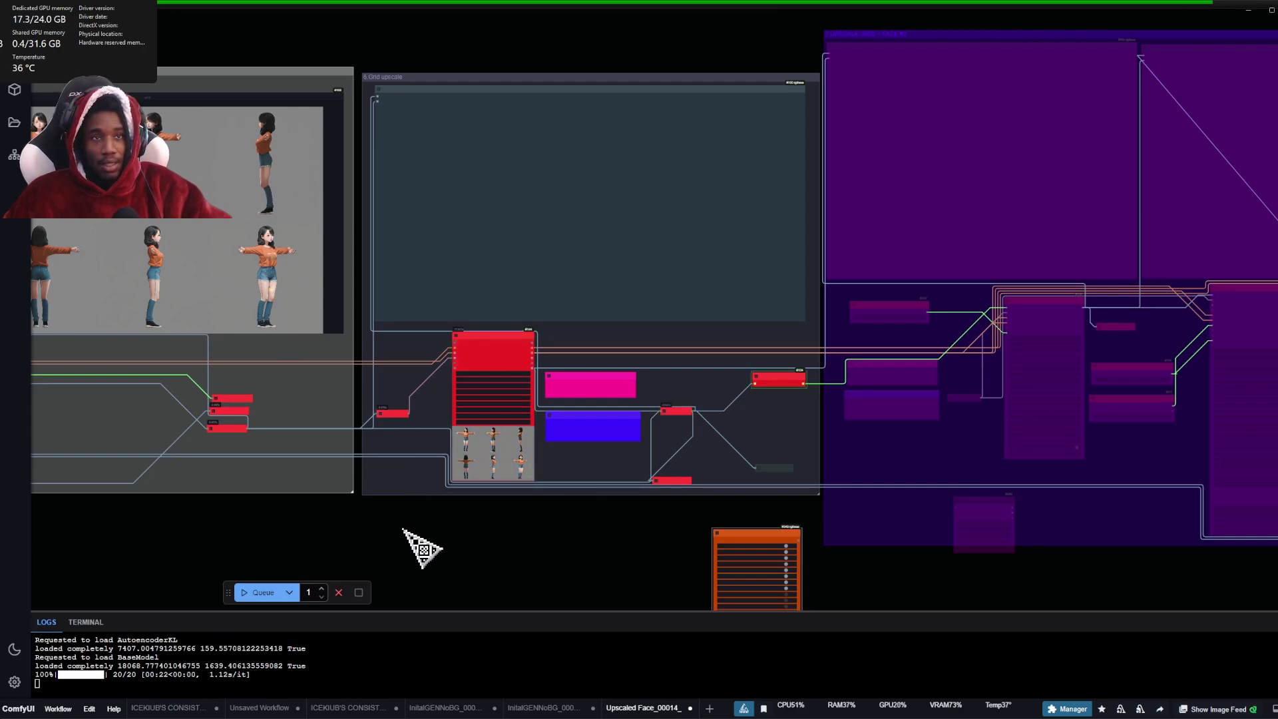
- Inspect the upscaled six-view grid up close in the 6.Grid upscale group's Image Comparer, comparing details across the poses
left_click_drag(403, 529, 581, 528)
left_click_drag(777, 527, 676, 579)
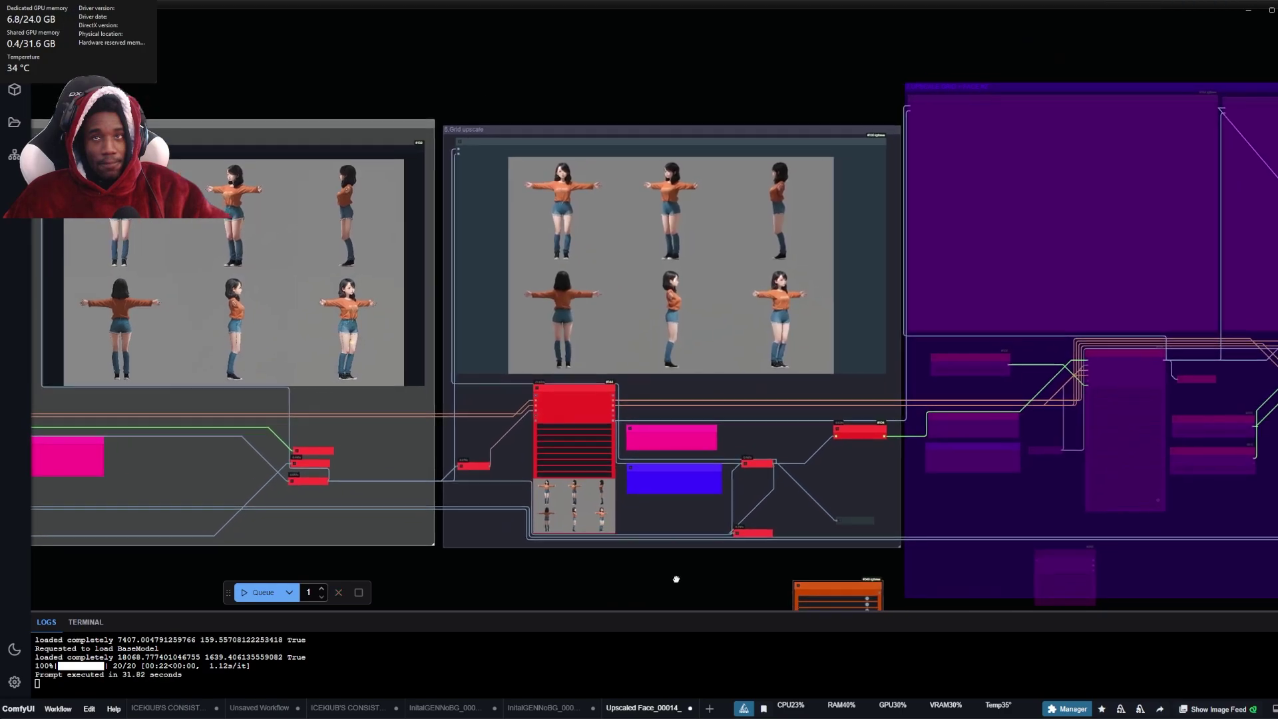
scroll(732, 160, "up", 8)
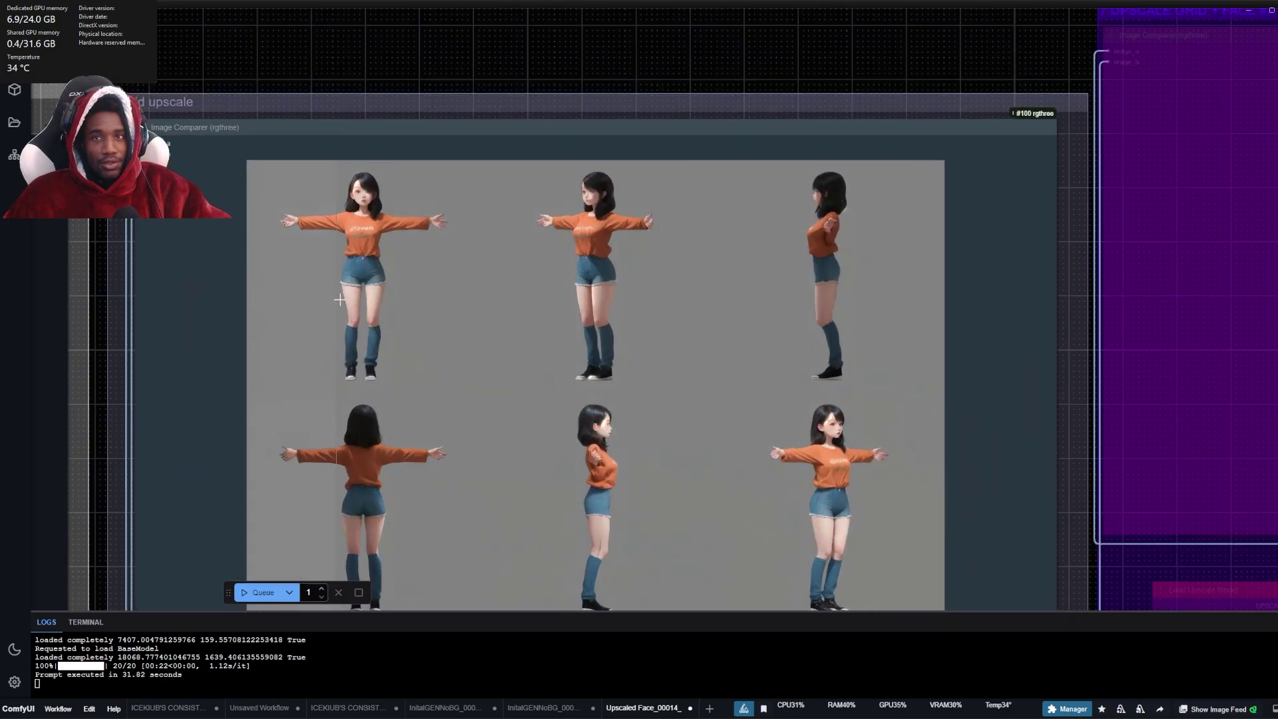
scroll(607, 395, "up", 4)
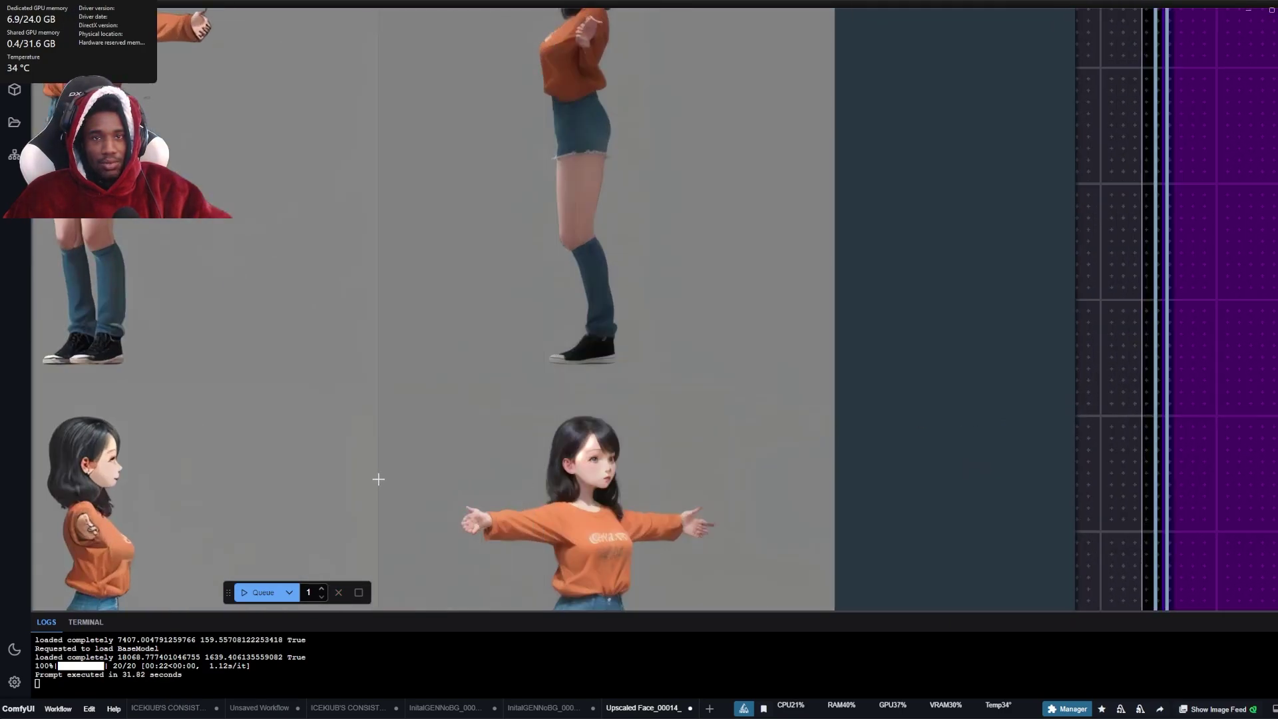
scroll(379, 478, "down", 5)
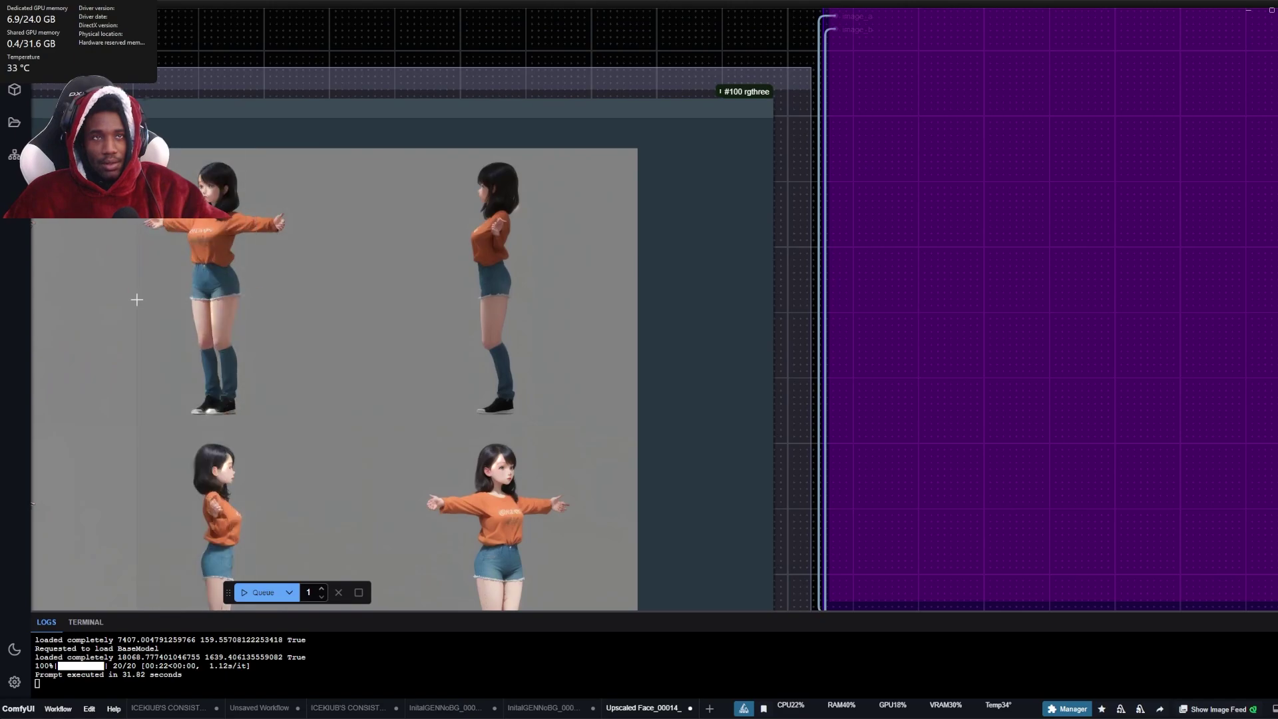
scroll(136, 300, "down", 5)
scroll(348, 208, "up", 9)
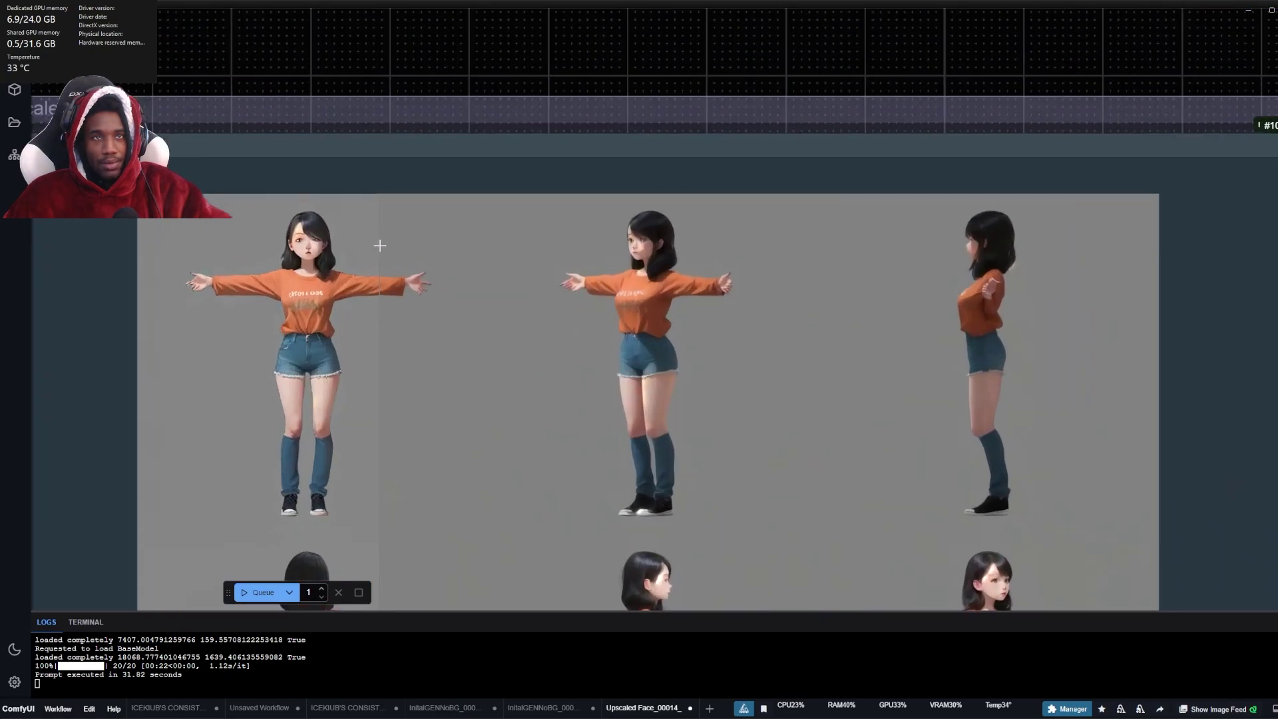
scroll(380, 245, "down", 6)
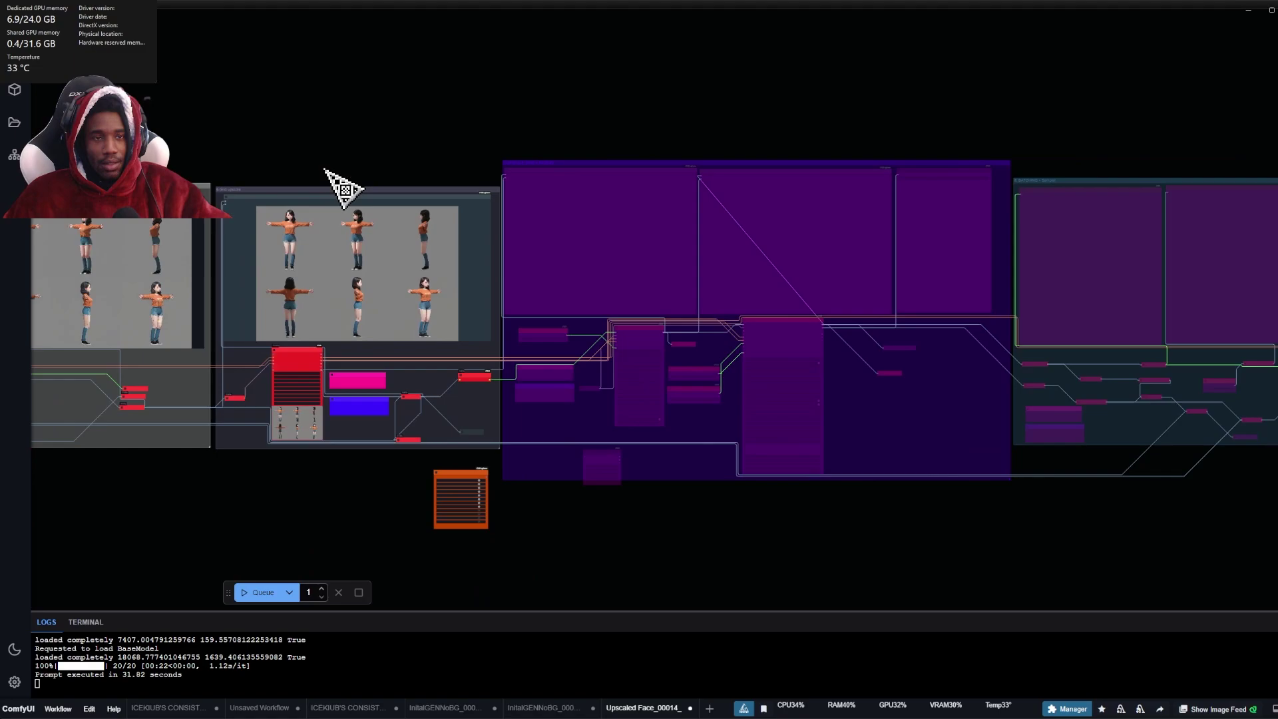
- Enable the 7.UPSCALE GRID + FACE #2 group in the Fast Groups Bypasser and queue the workflow
scroll(402, 544, "up", 8)
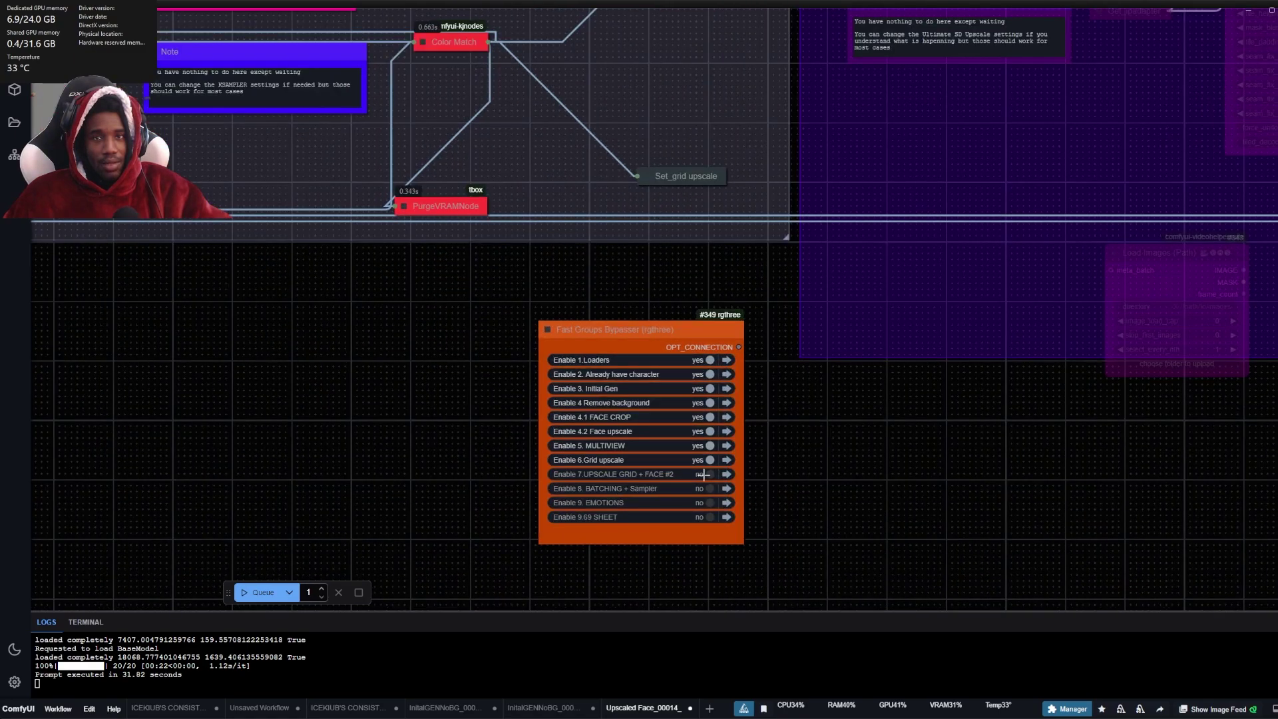
left_click(704, 475)
left_click(259, 591)
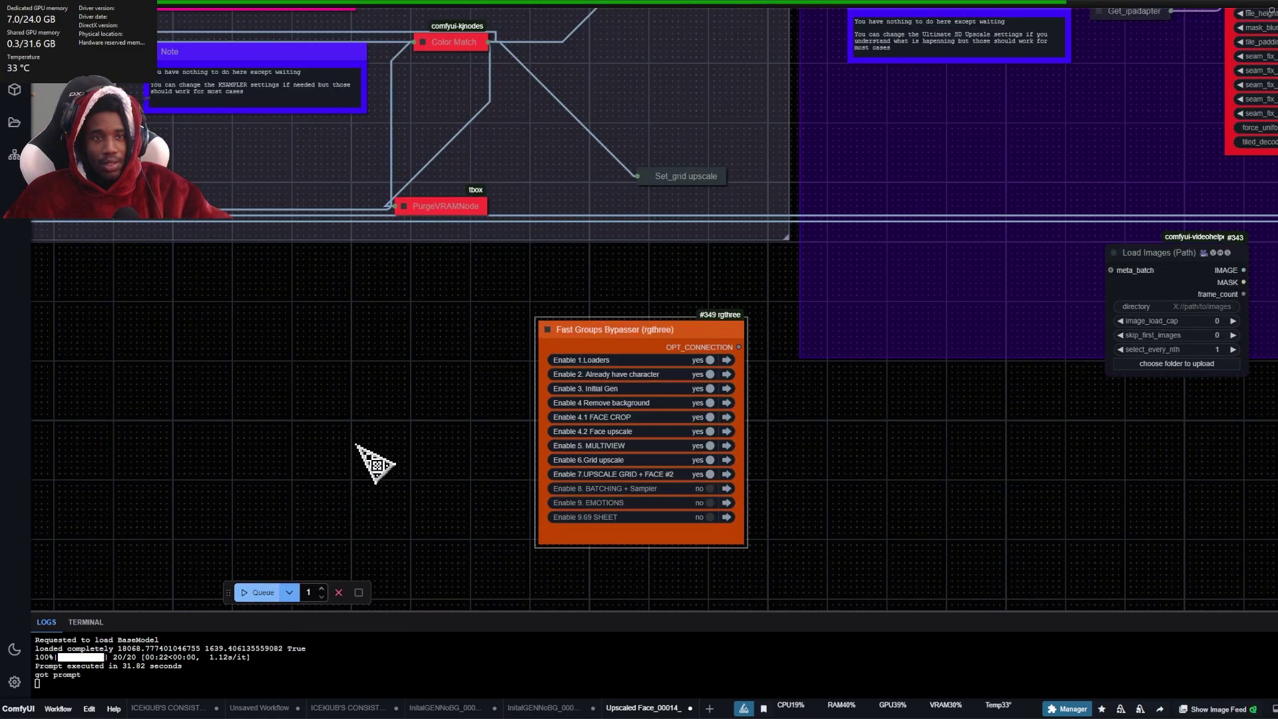
- Examine the Ultimate SD Upscale node's settings and the surrounding notes and detector nodes in the 7.UPSCALE GRID + FACE #2 group
scroll(376, 464, "down", 2)
left_click_drag(801, 443, 606, 529)
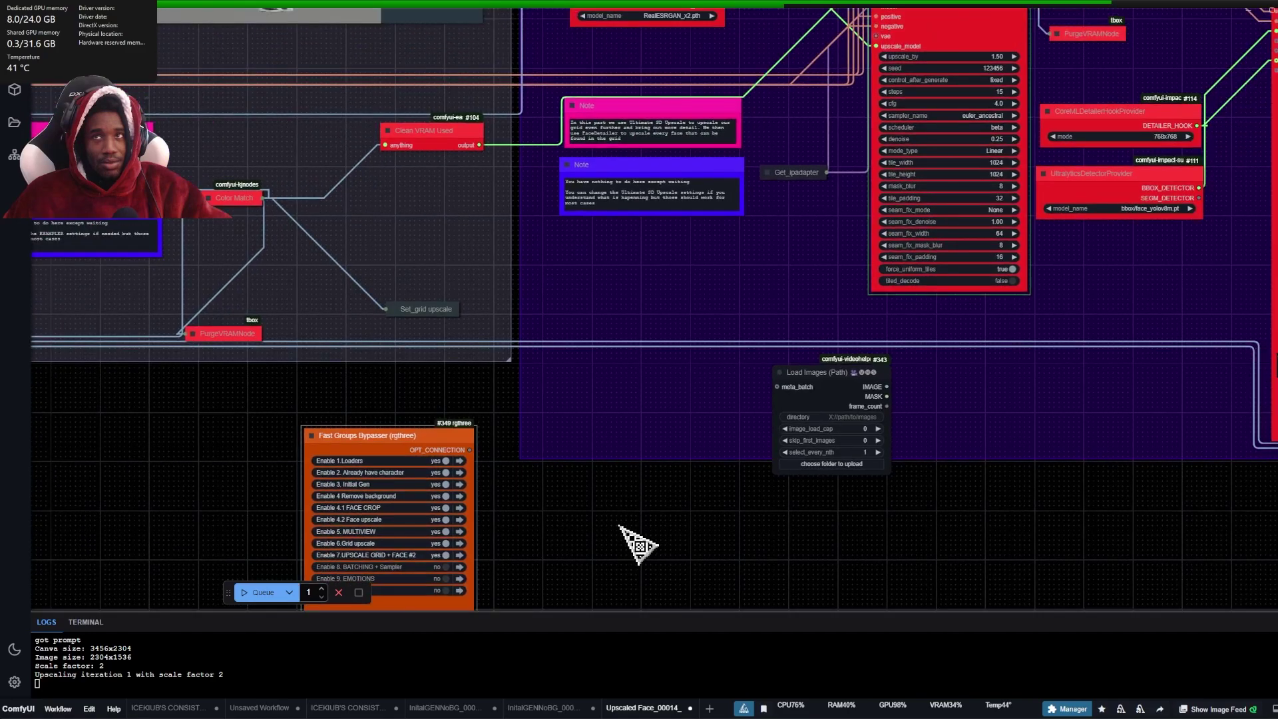
scroll(619, 526, "down", 3)
scroll(928, 85, "up", 2)
scroll(922, 100, "up", 5)
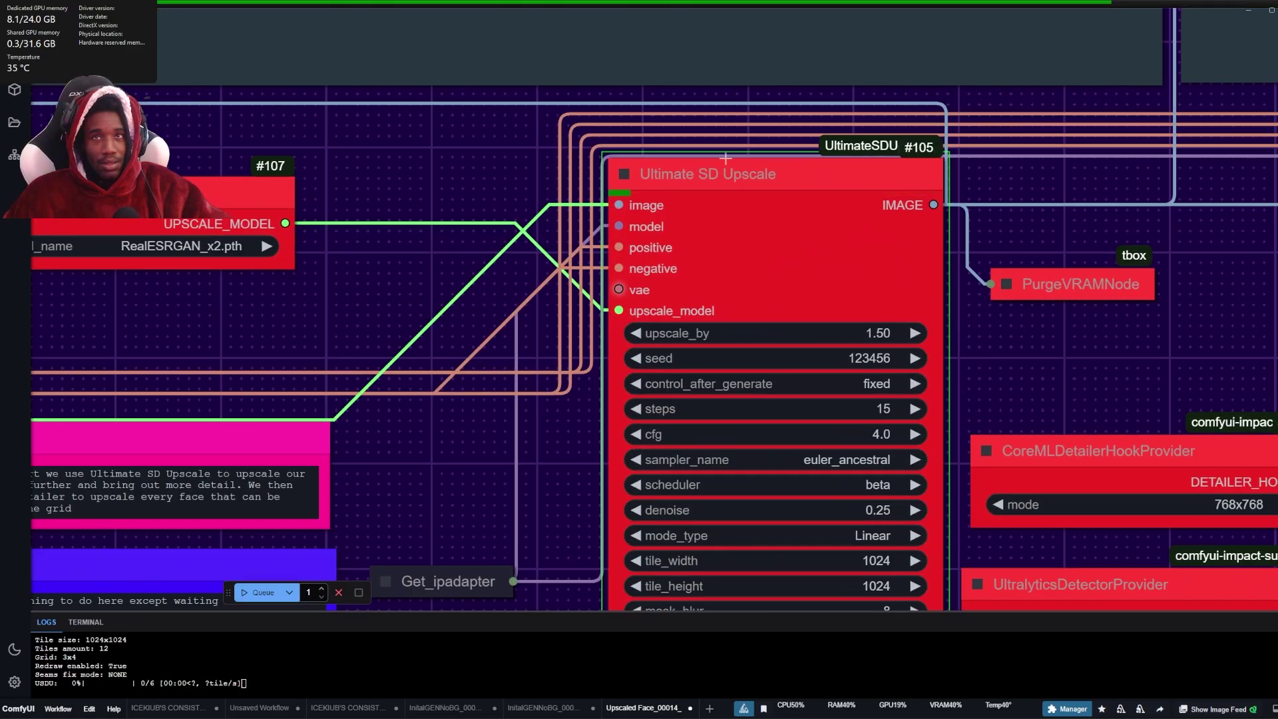
scroll(718, 179, "down", 8)
left_click_drag(795, 410, 713, 549)
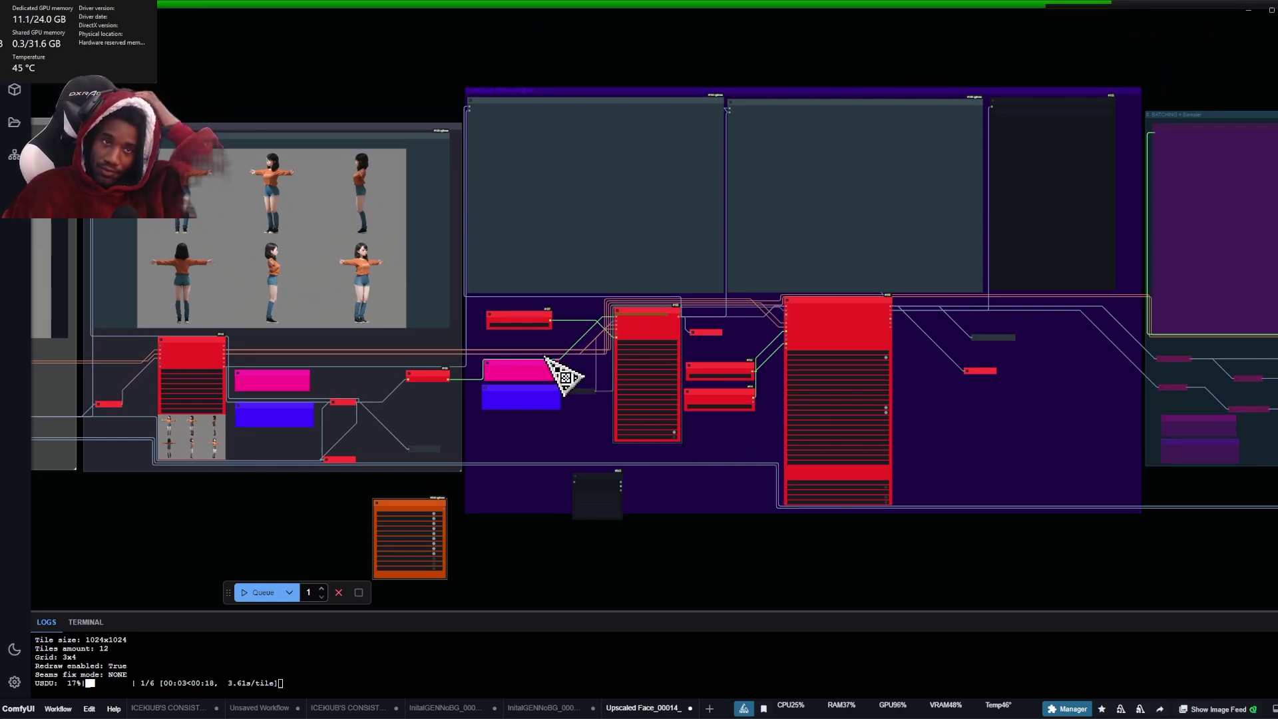
scroll(707, 508, "up", 5)
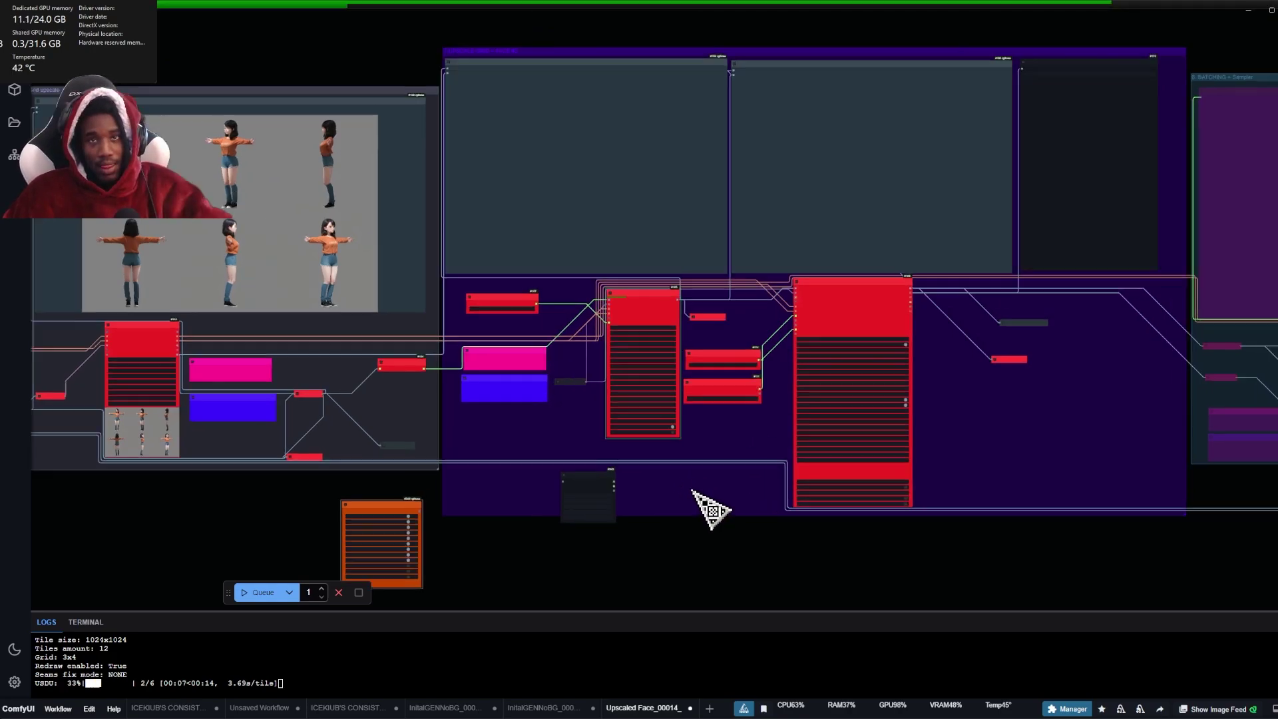
scroll(626, 206, "up", 4)
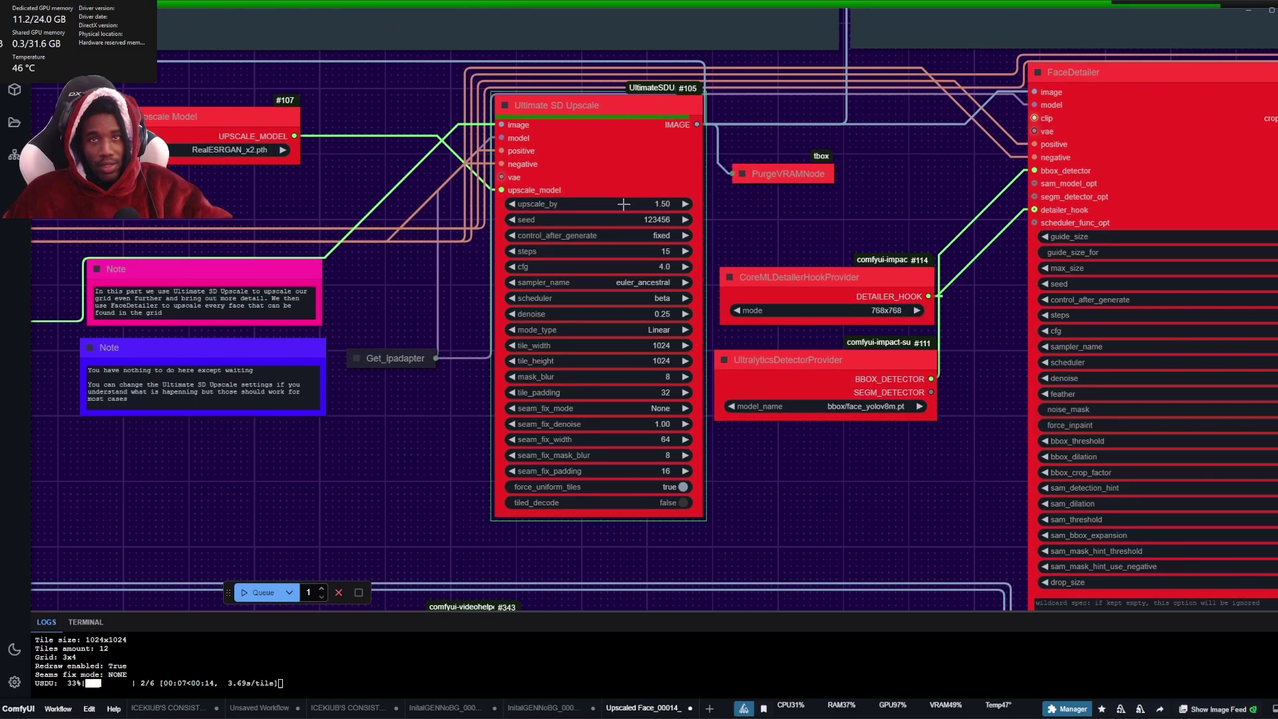
scroll(471, 271, "down", 9)
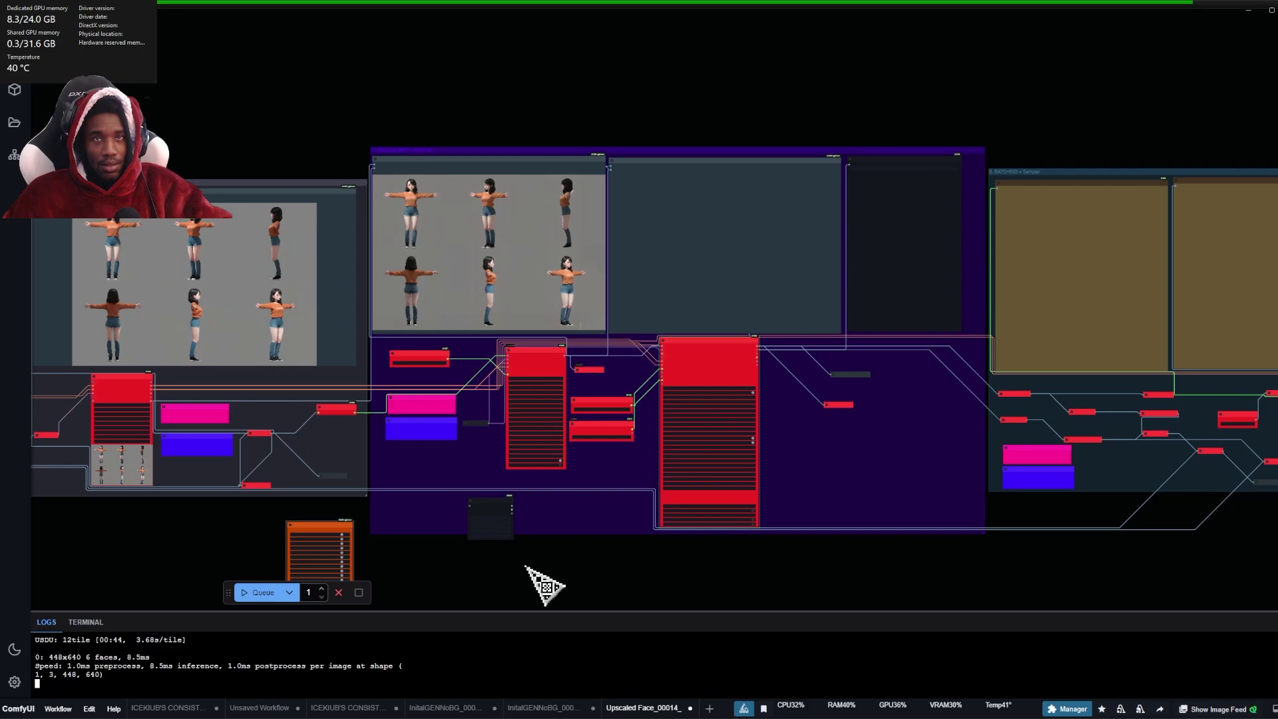
- Inspect the Ultimate SD Upscale grid result and check the FaceDetailer's Image Comparer and Save Image nodes beside it
scroll(474, 257, "up", 3)
scroll(474, 256, "up", 5)
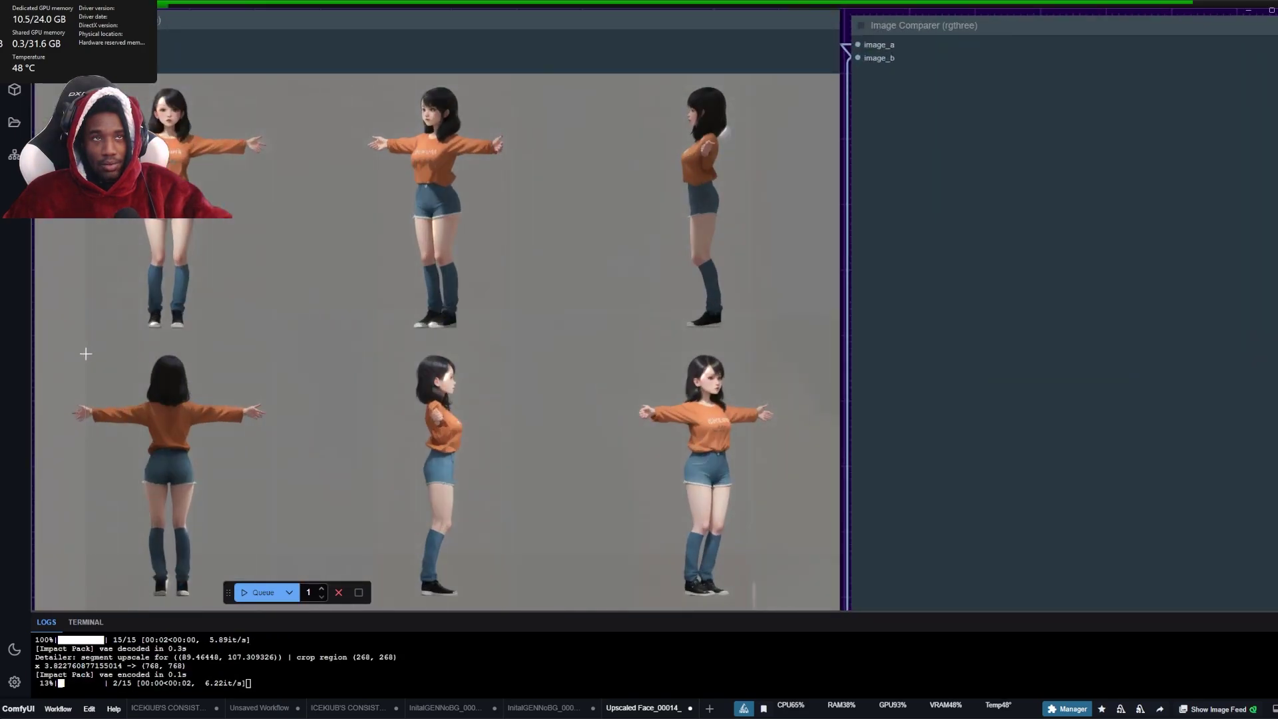
scroll(89, 355, "down", 15)
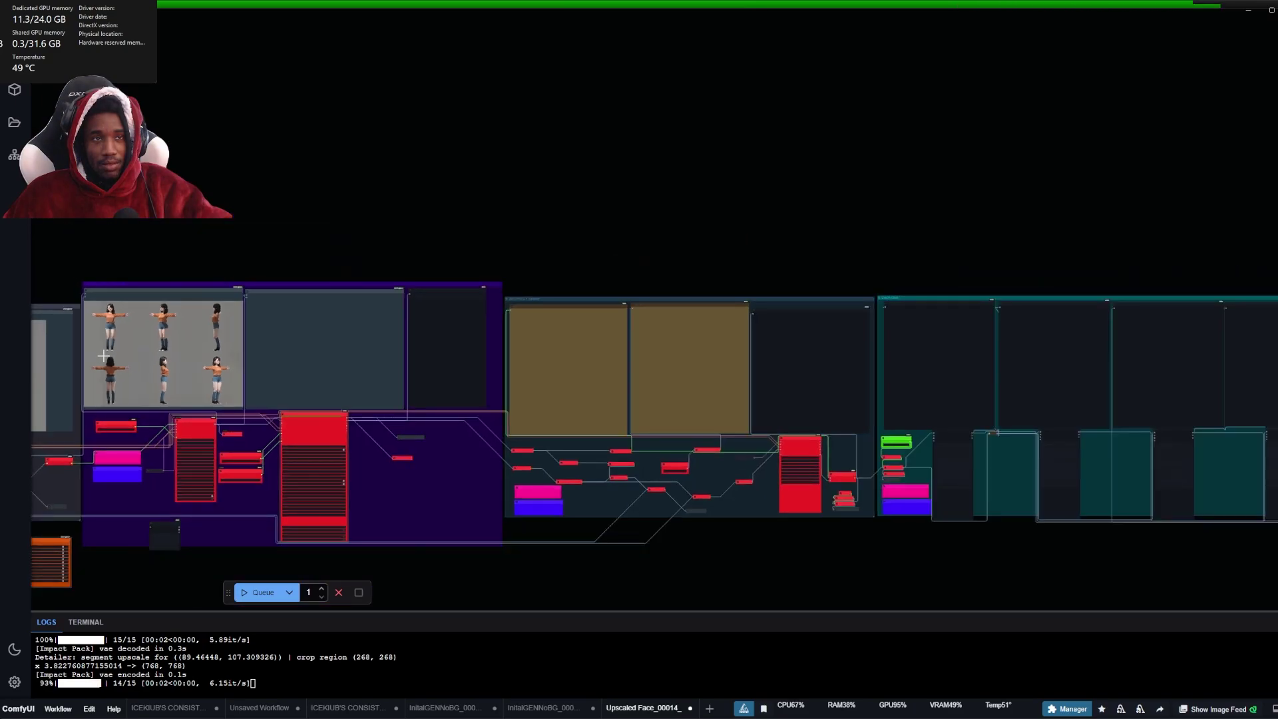
scroll(376, 449, "up", 5)
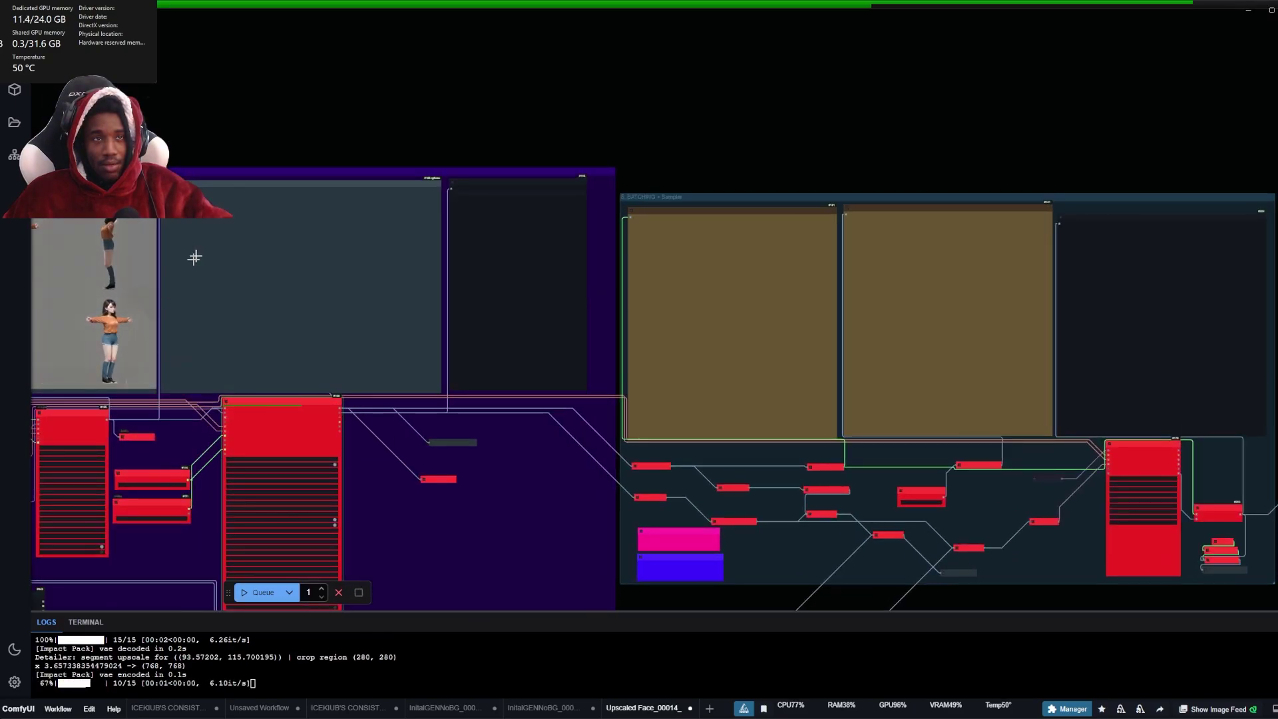
left_click_drag(219, 161, 326, 123)
scroll(340, 99, "up", 2)
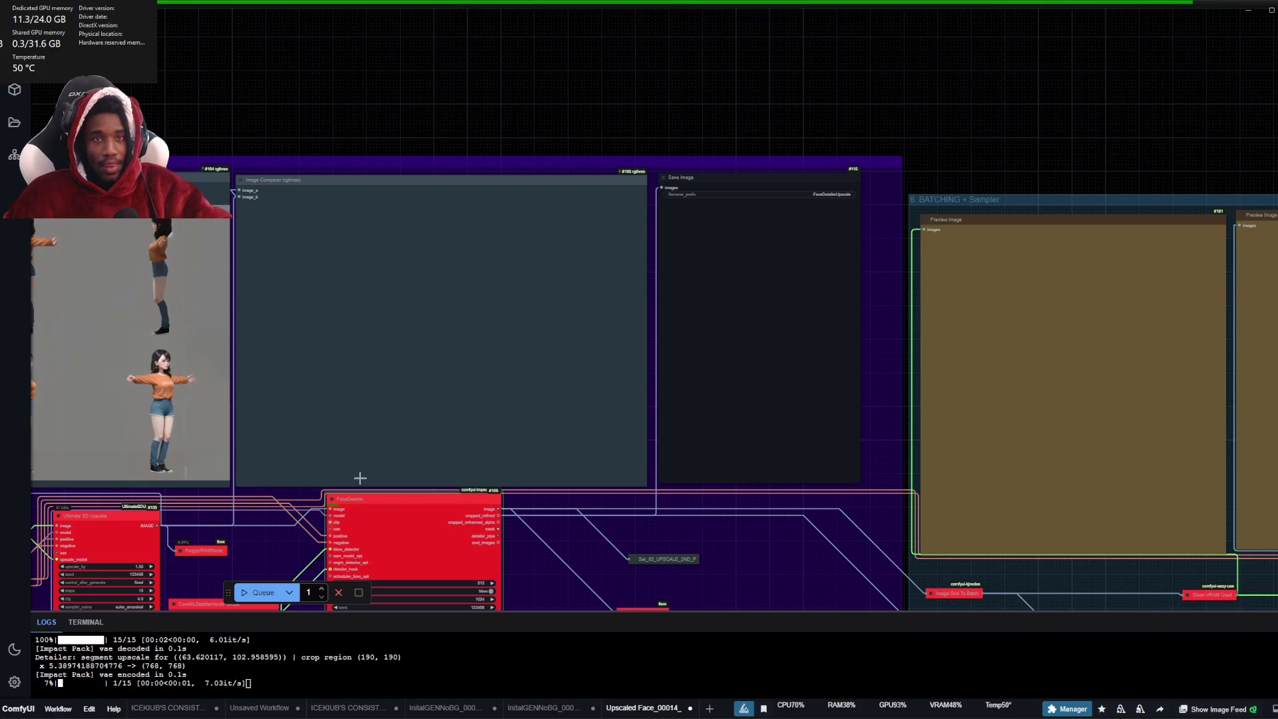
- Check the FaceDetailer comparison and the cropped face images in the 7.UPSCALE GRID + FACE #2 group
scroll(342, 451, "down", 4)
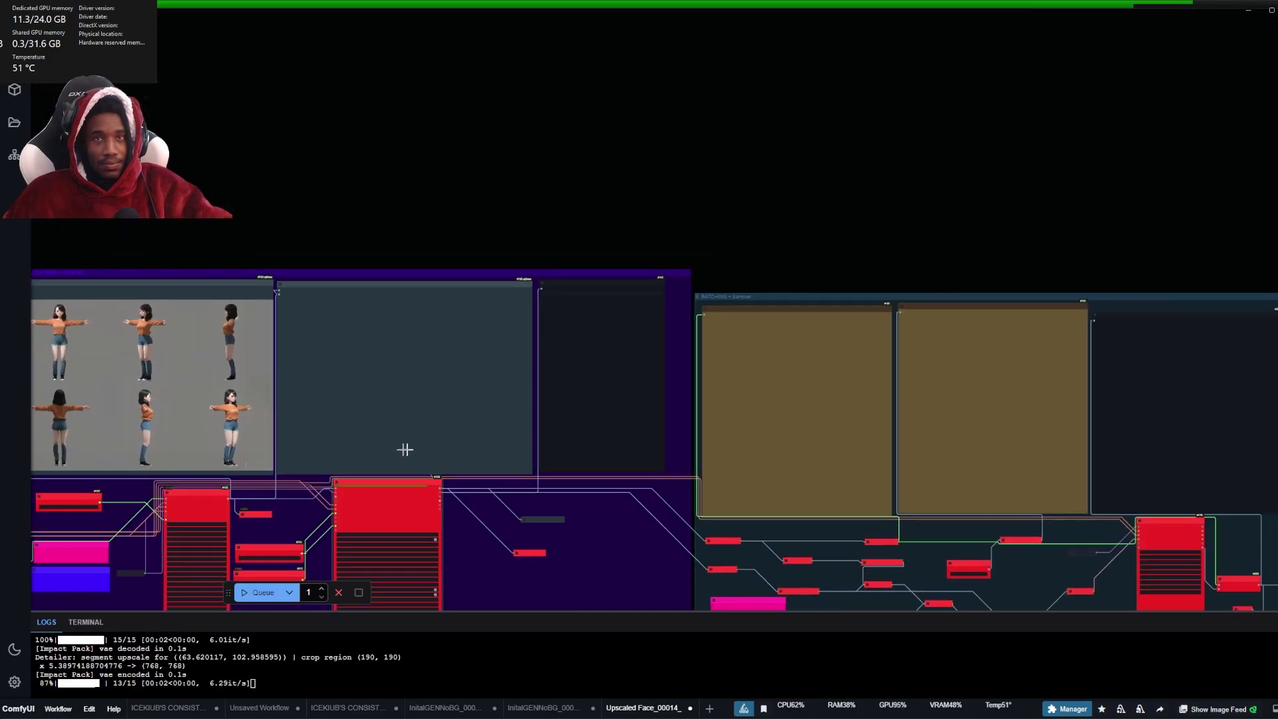
scroll(659, 456, "up", 4)
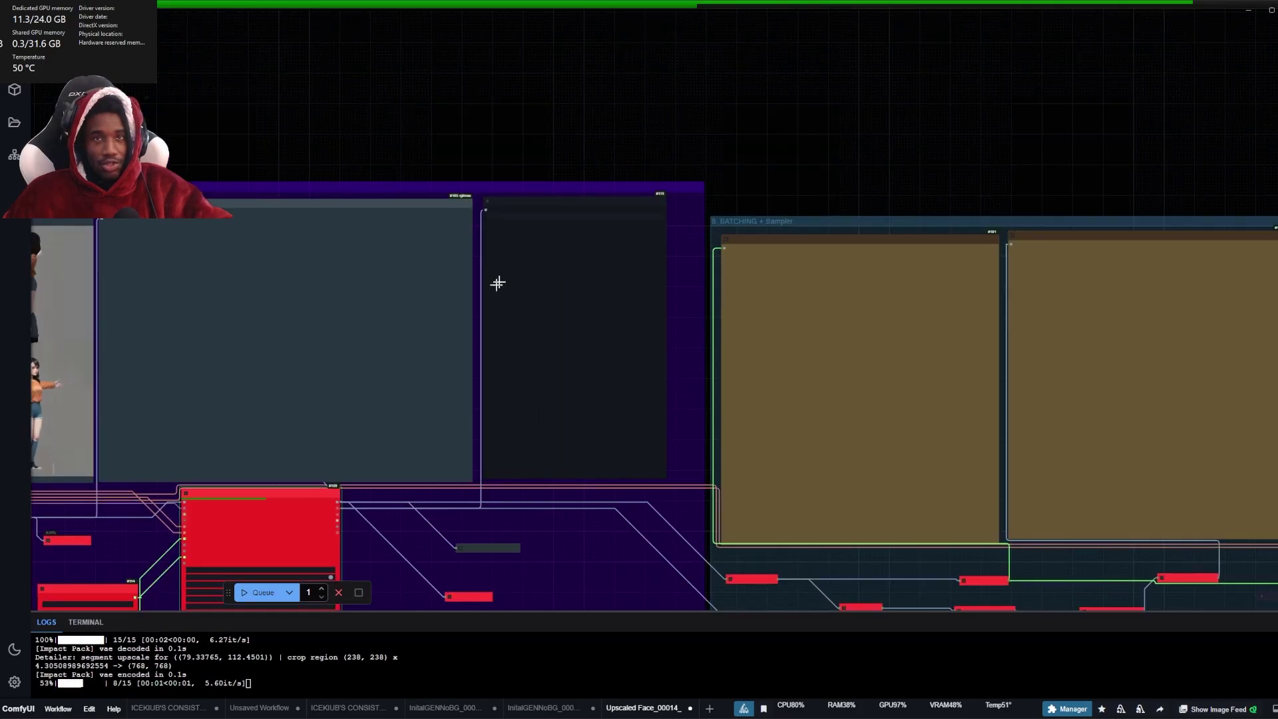
scroll(619, 359, "down", 6)
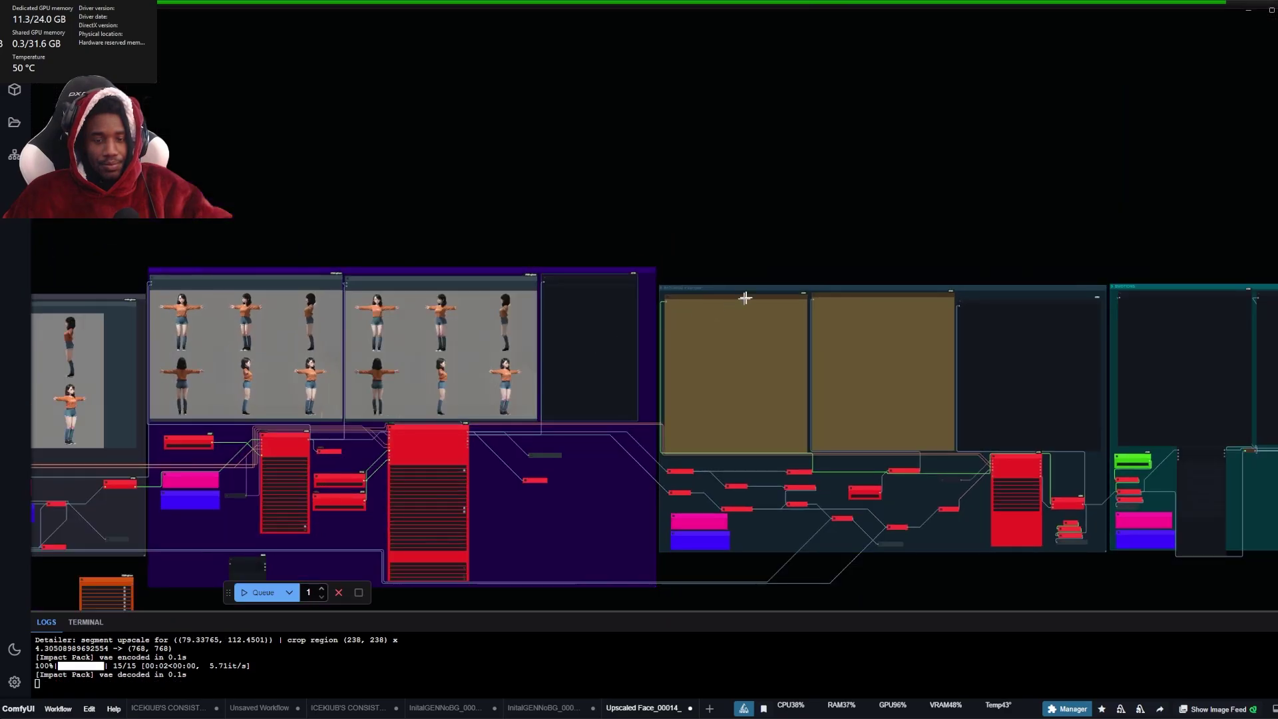
scroll(606, 399, "up", 5)
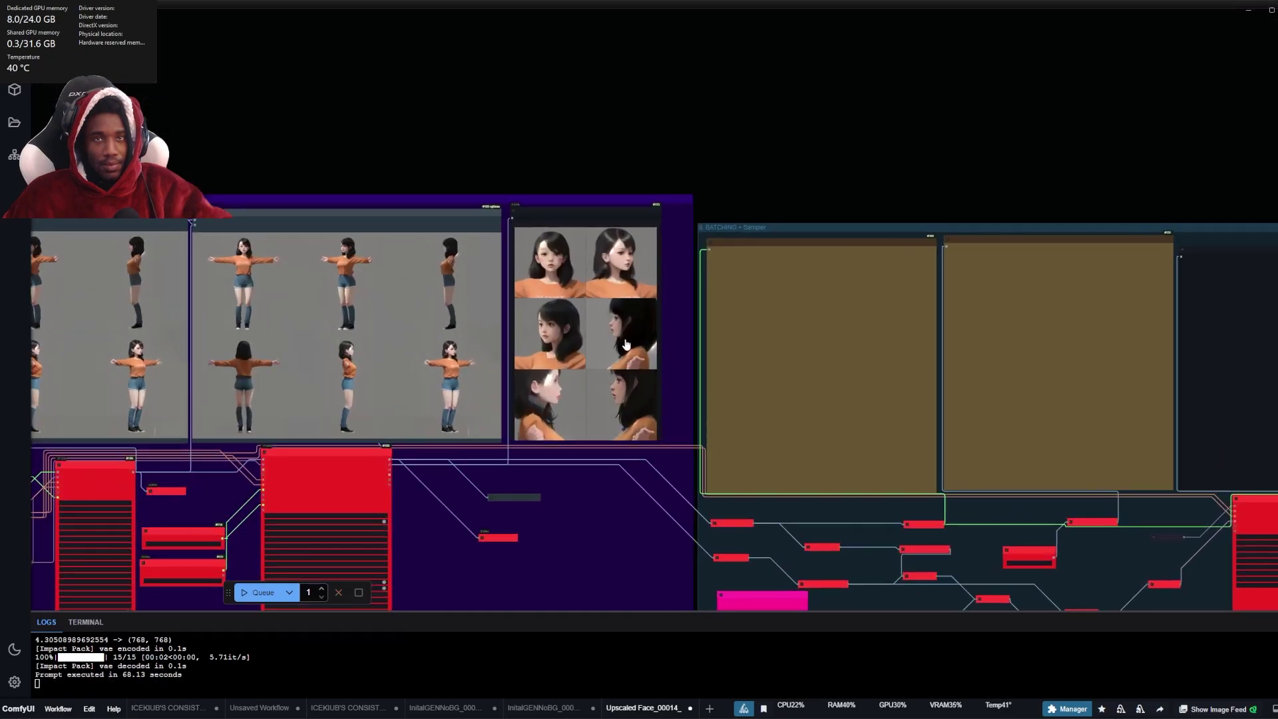
scroll(638, 342, "down", 5)
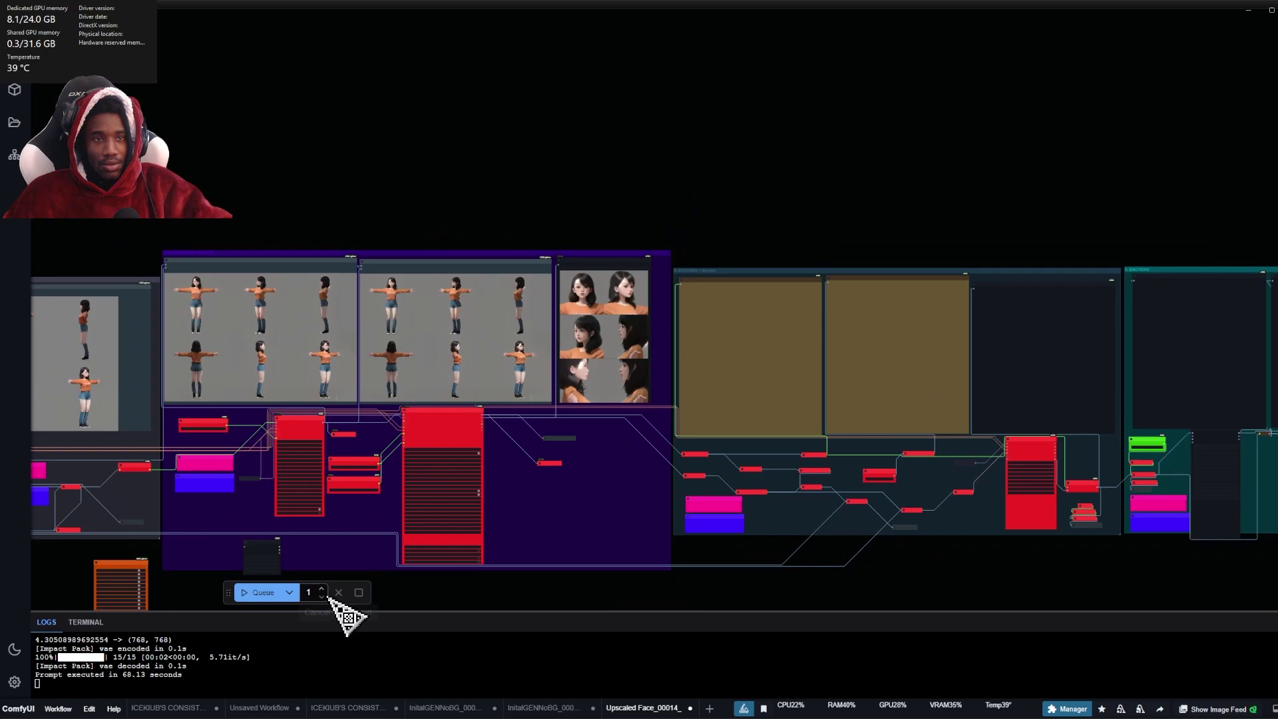
- Queue the workflow again and check the six separated views in the first Preview Image of the BATCHING + Sampler group
left_click(260, 592)
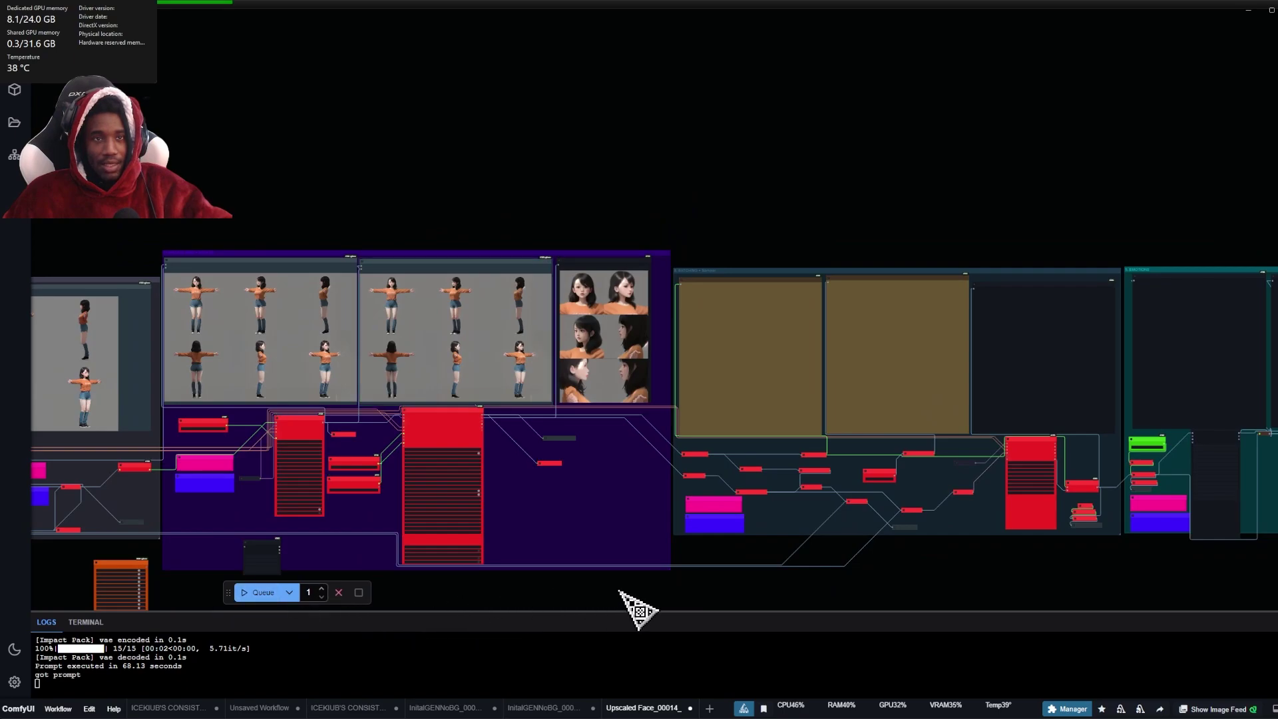
left_click_drag(617, 590, 302, 589)
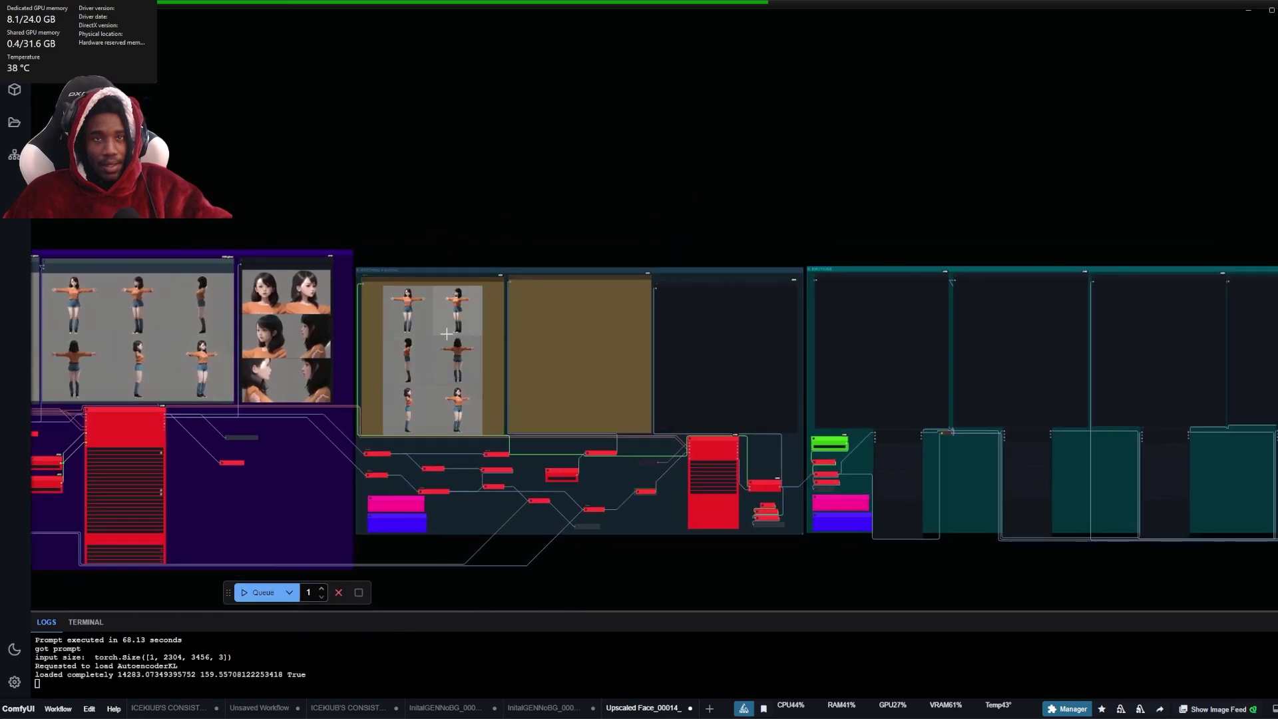
scroll(475, 352, "up", 6)
scroll(484, 266, "up", 8)
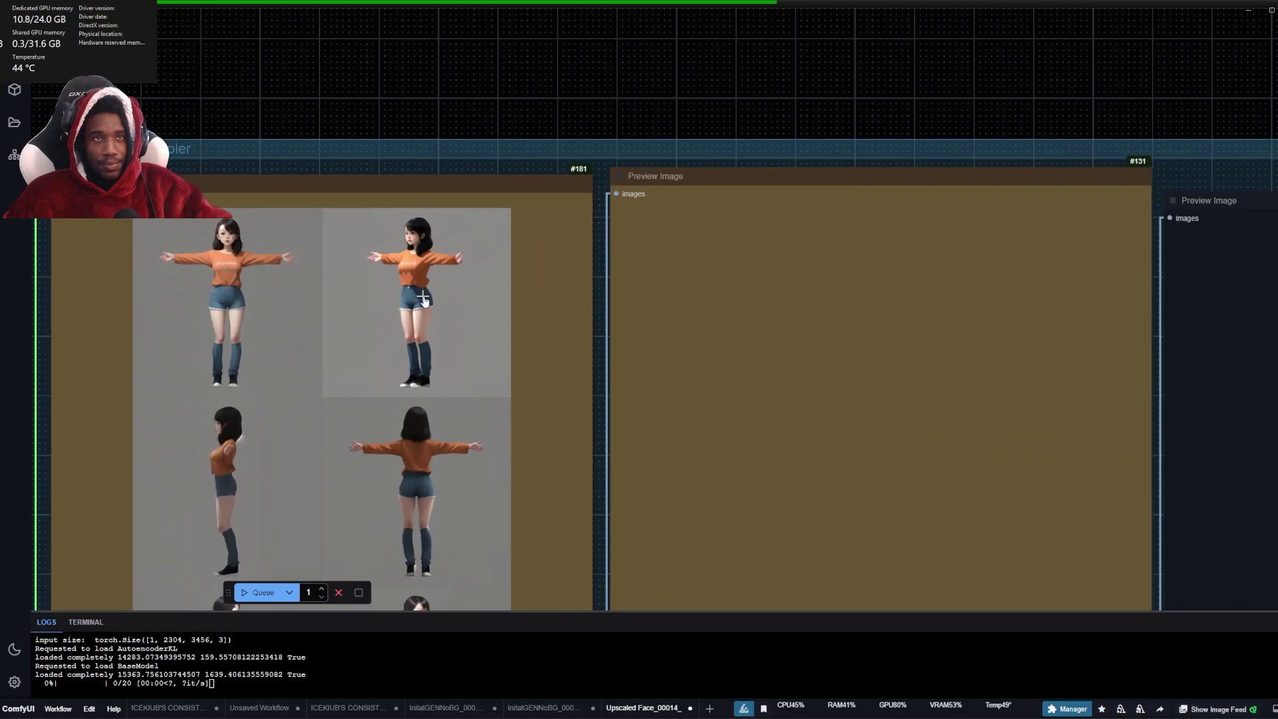
scroll(426, 304, "down", 11)
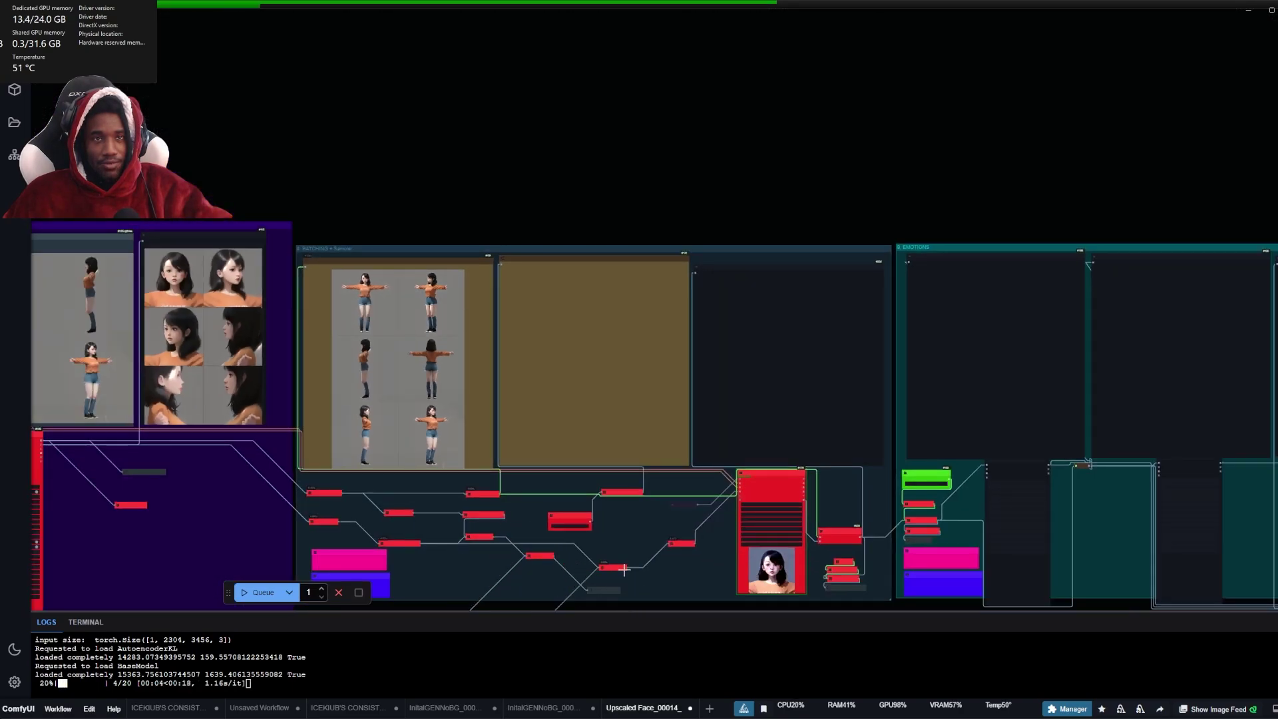
- Examine the KSampler (Efficient) and Batch Images nodes in the BATCHING + Sampler group while the workflow runs
left_click_drag(665, 183, 533, 140)
scroll(526, 460, "up", 5)
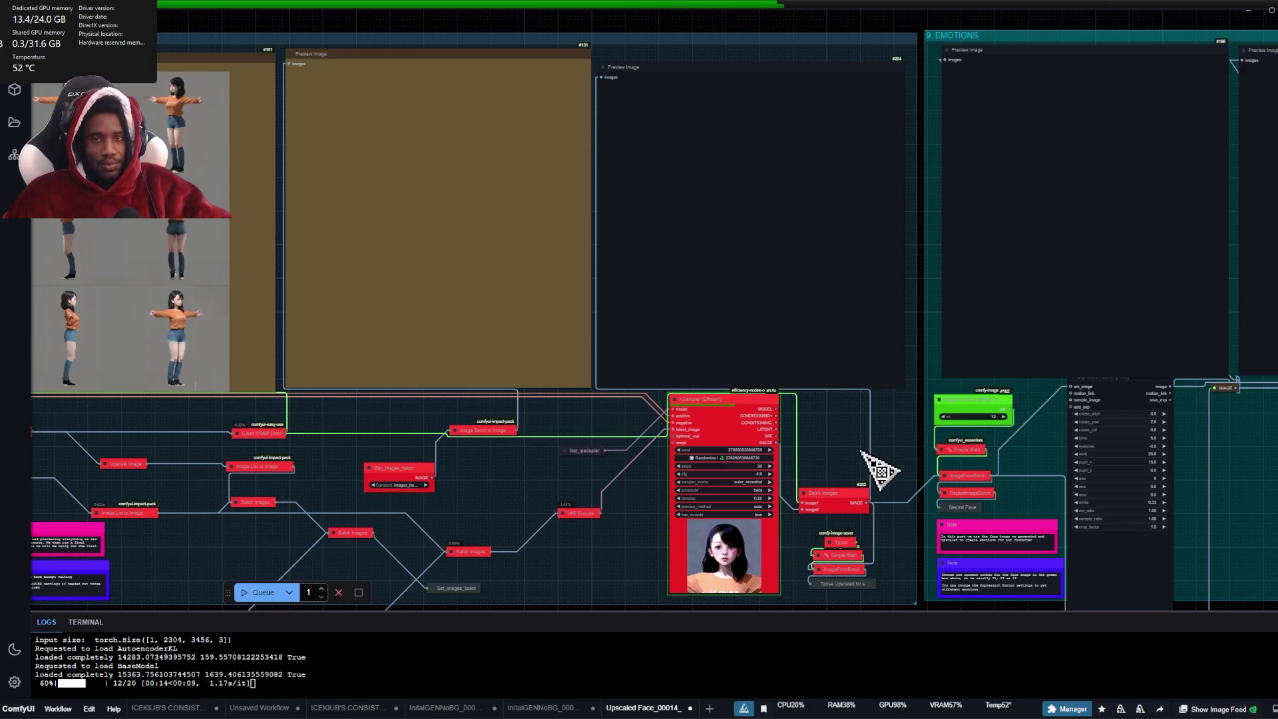
scroll(876, 474, "down", 5)
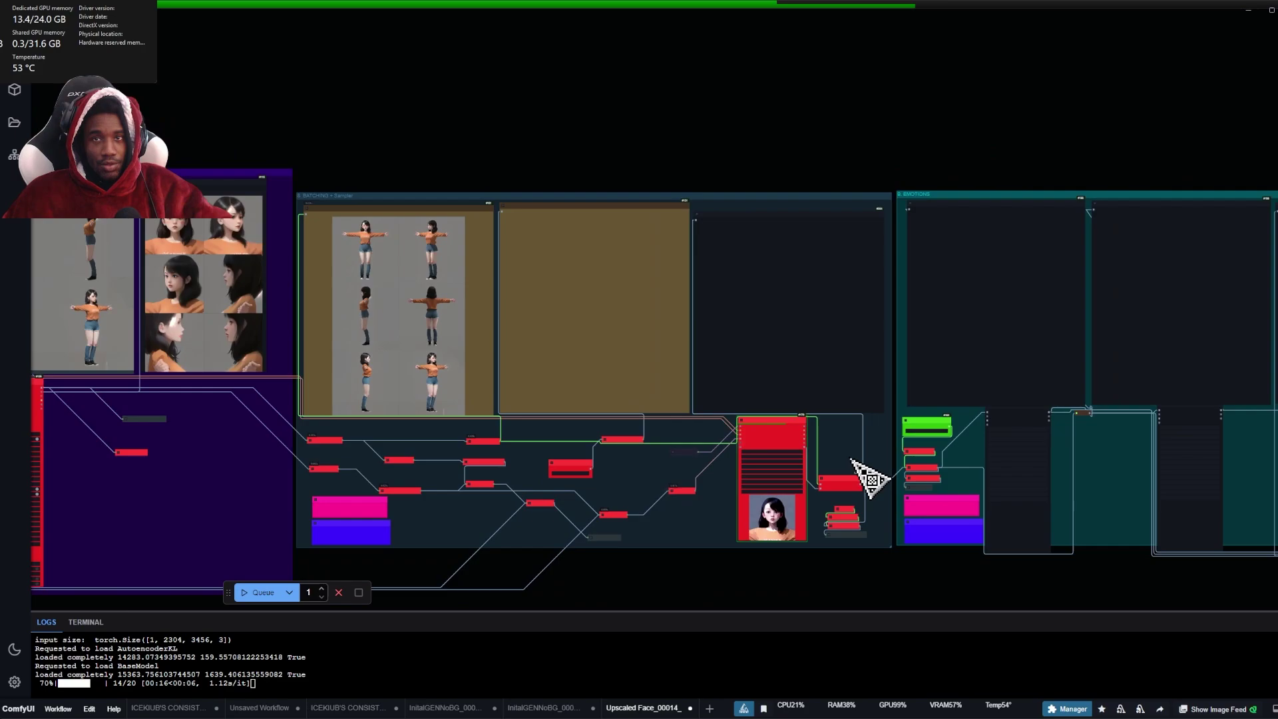
scroll(879, 543, "up", 4)
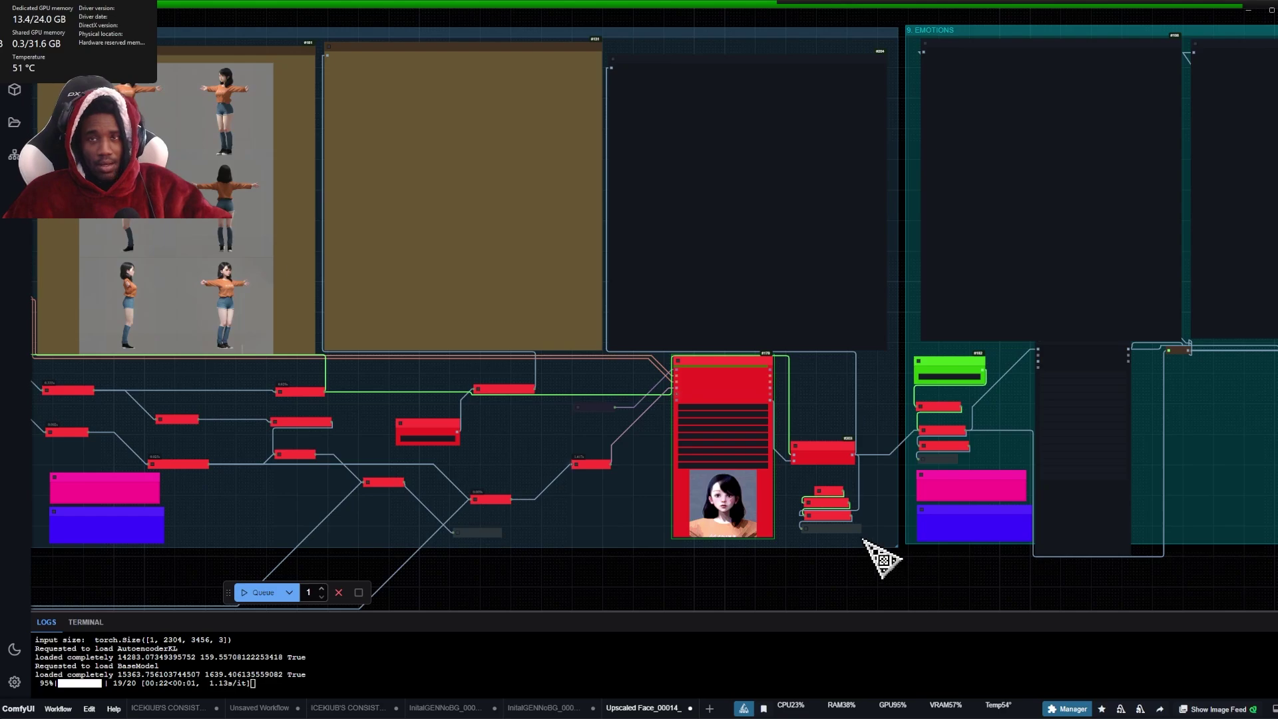
scroll(855, 556, "down", 3)
left_click_drag(898, 579, 735, 574)
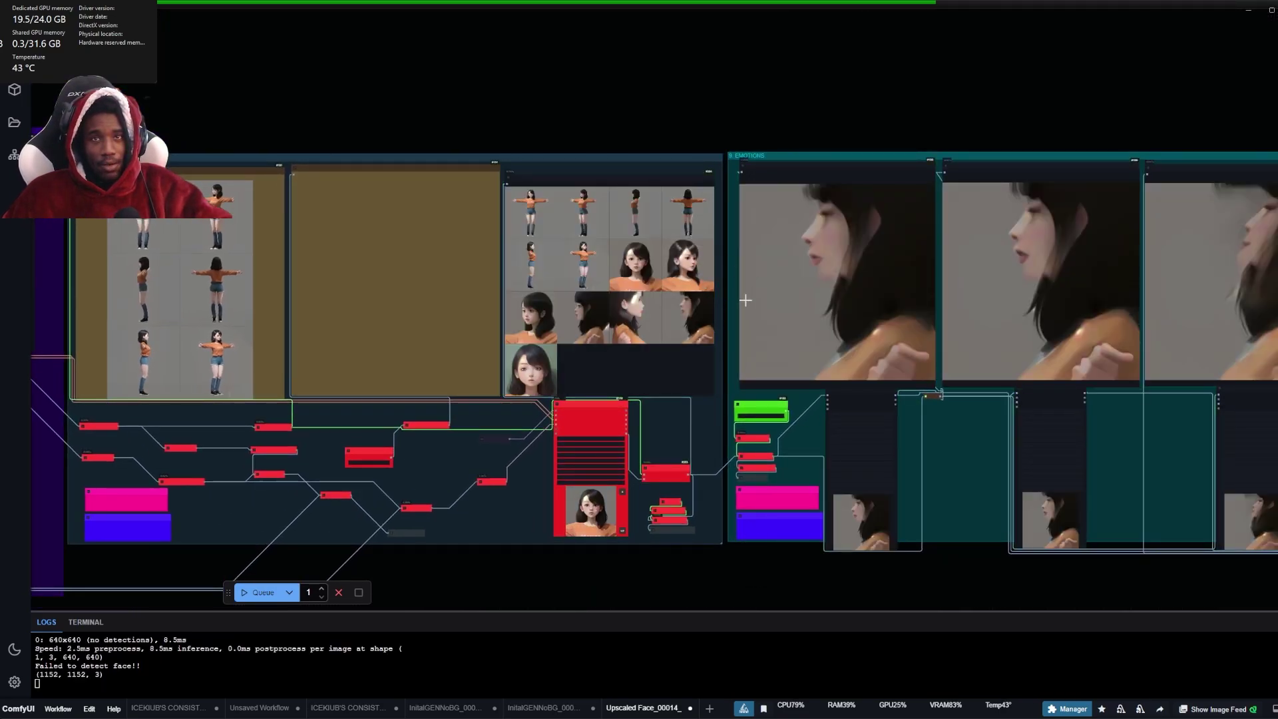
- Inspect the sampled batch of poses and faces and compare it with the previews in the 9. EMOTIONS group
scroll(736, 337, "up", 3)
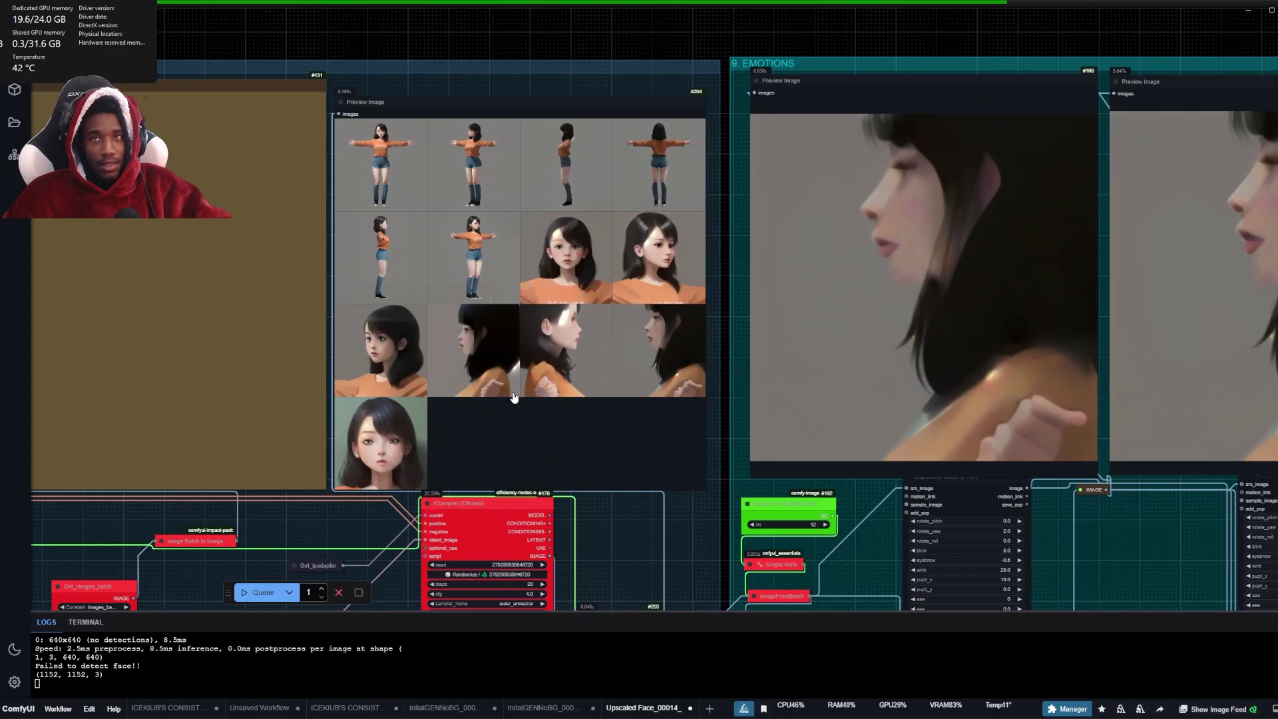
scroll(514, 398, "down", 3)
scroll(523, 401, "up", 4)
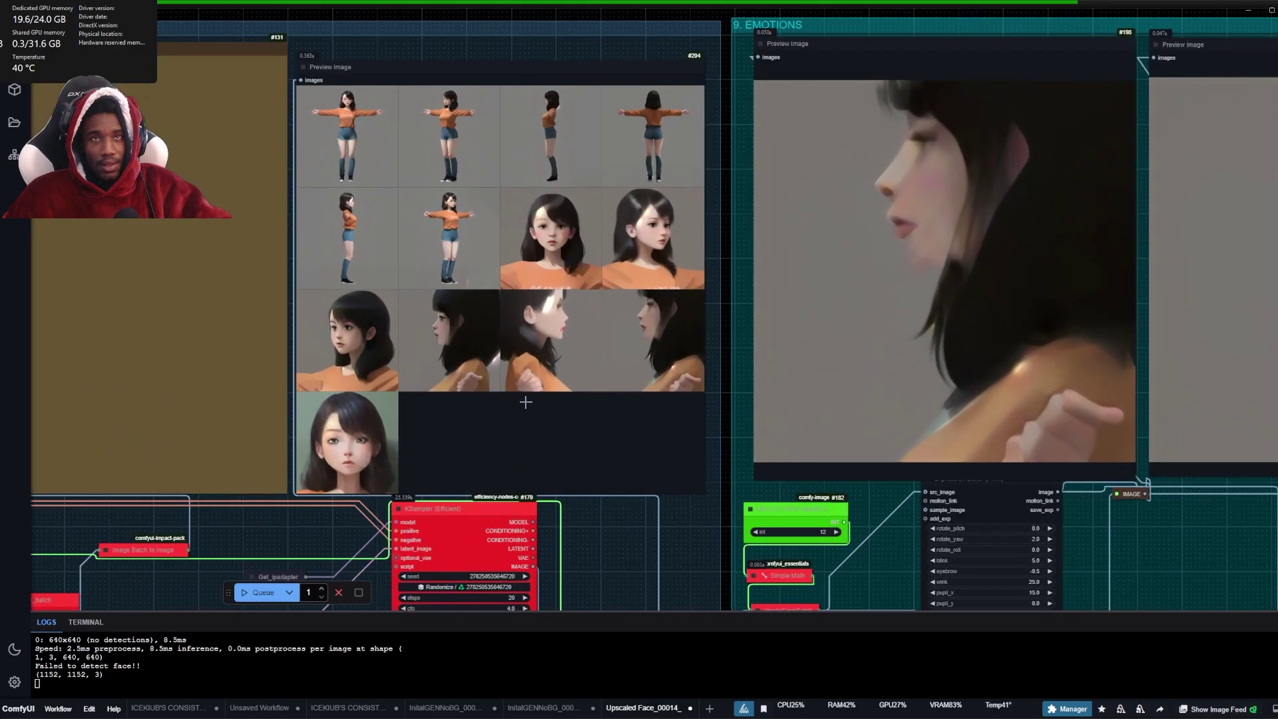
scroll(520, 402, "down", 3)
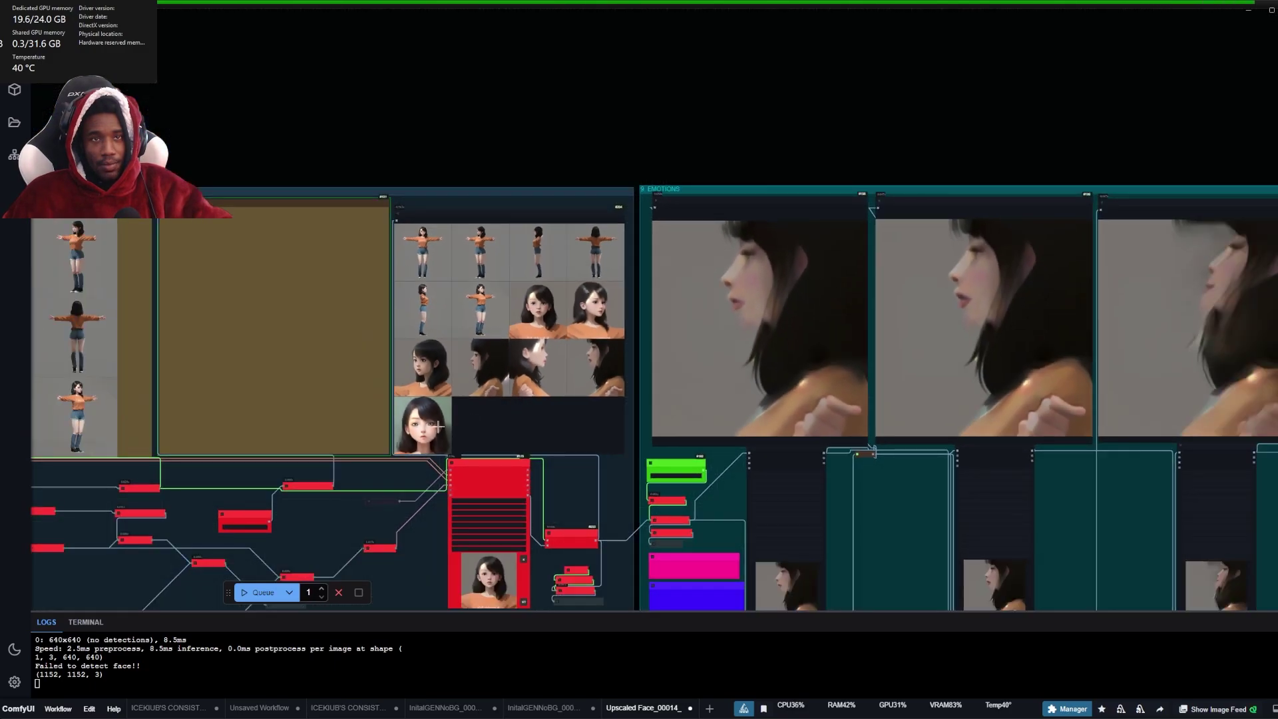
scroll(532, 449, "up", 4)
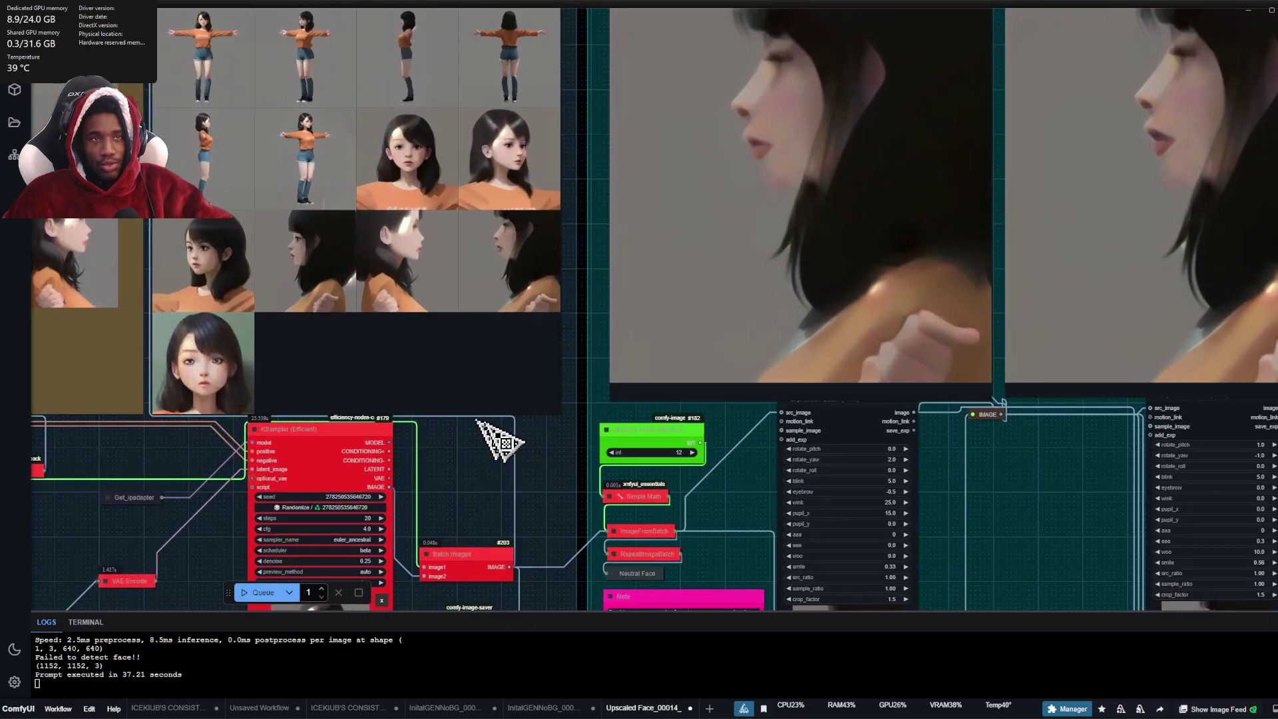
- Enlarge the front-facing portrait in the sampled batch preview and set the integer in the 9. EMOTIONS group to 13
left_click(217, 380)
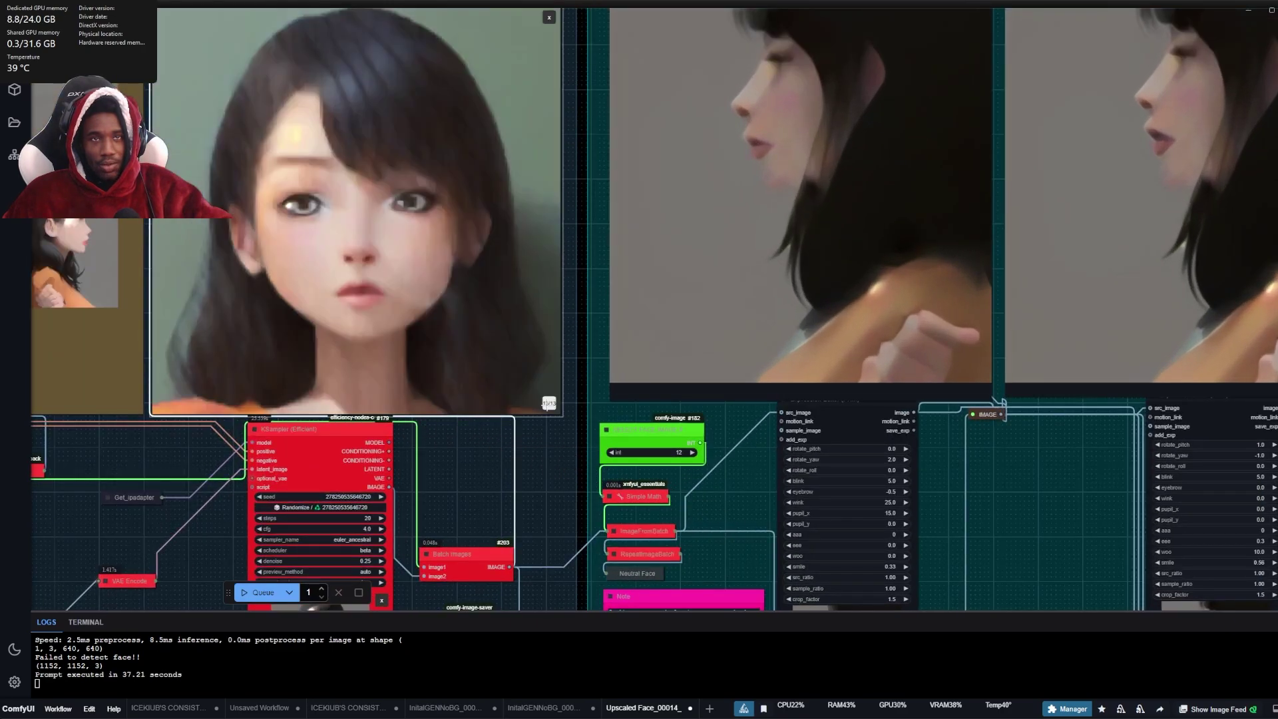
left_click(639, 449)
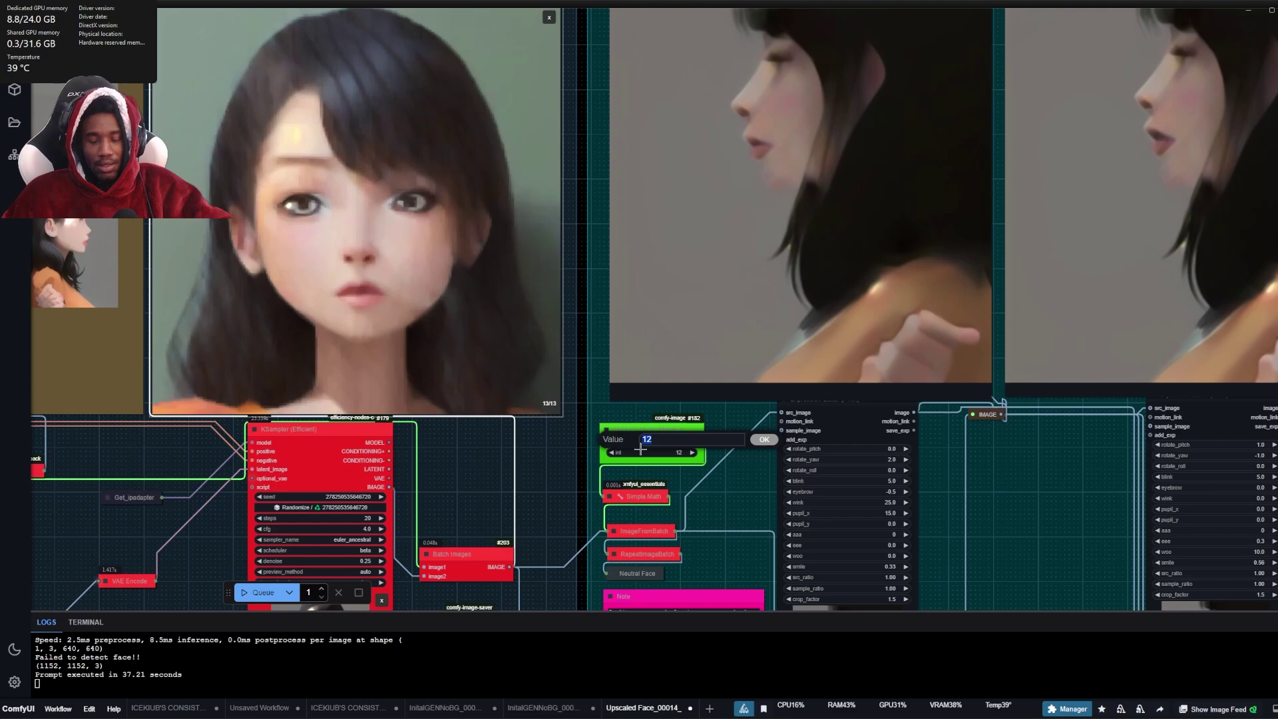
key("Return")
- Enlarge the portrait in the pre-sampling batch preview and compare it with the sampled version beside it
scroll(632, 459, "down", 5)
scroll(243, 311, "up", 3)
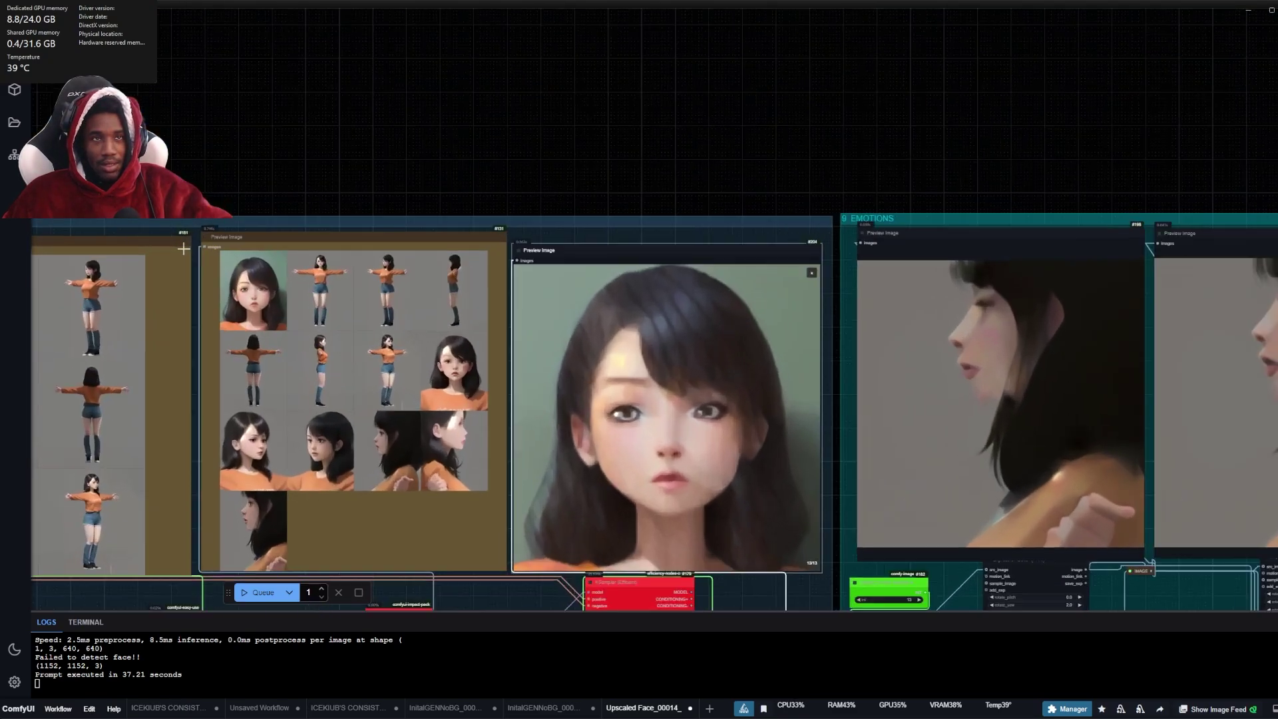
left_click(492, 408)
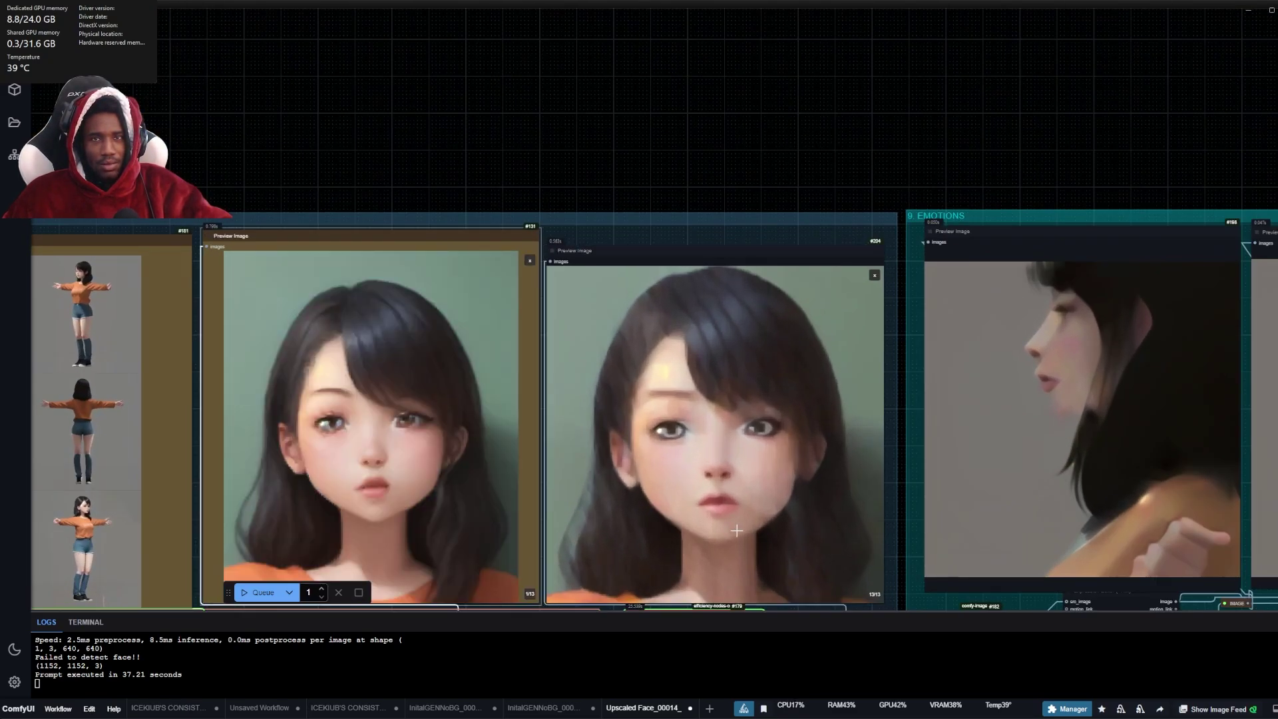
scroll(734, 529, "down", 1)
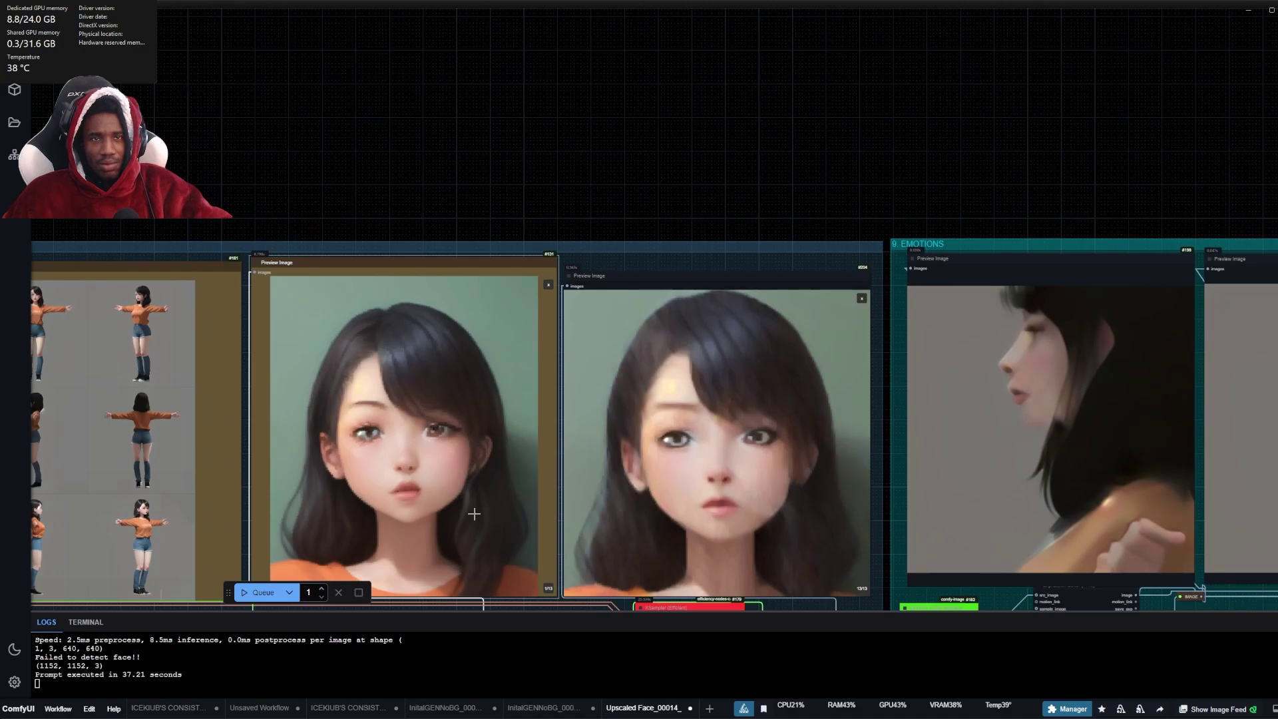
scroll(474, 514, "down", 6)
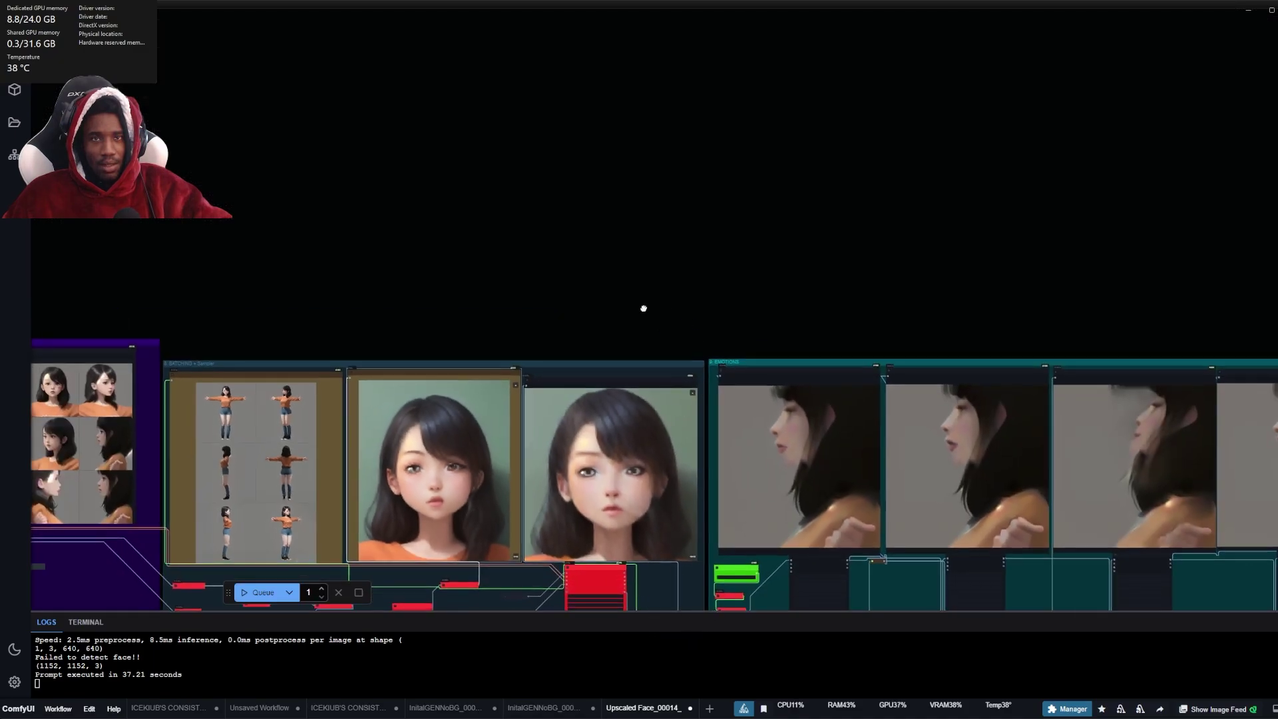
- Queue the workflow again to regenerate the expressions and the character sheet from the front-facing portrait
left_click_drag(642, 304, 558, 119)
scroll(571, 542, "up", 3)
scroll(448, 579, "up", 2)
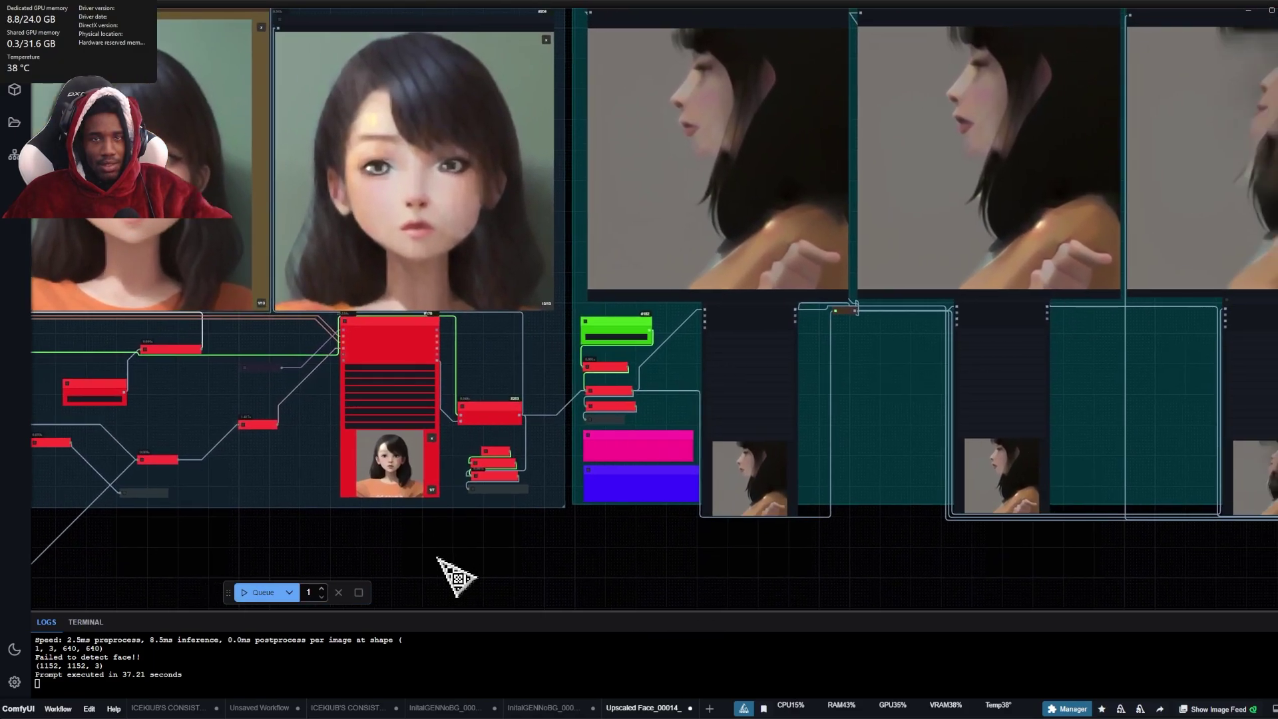
left_click(251, 593)
scroll(476, 558, "down", 2)
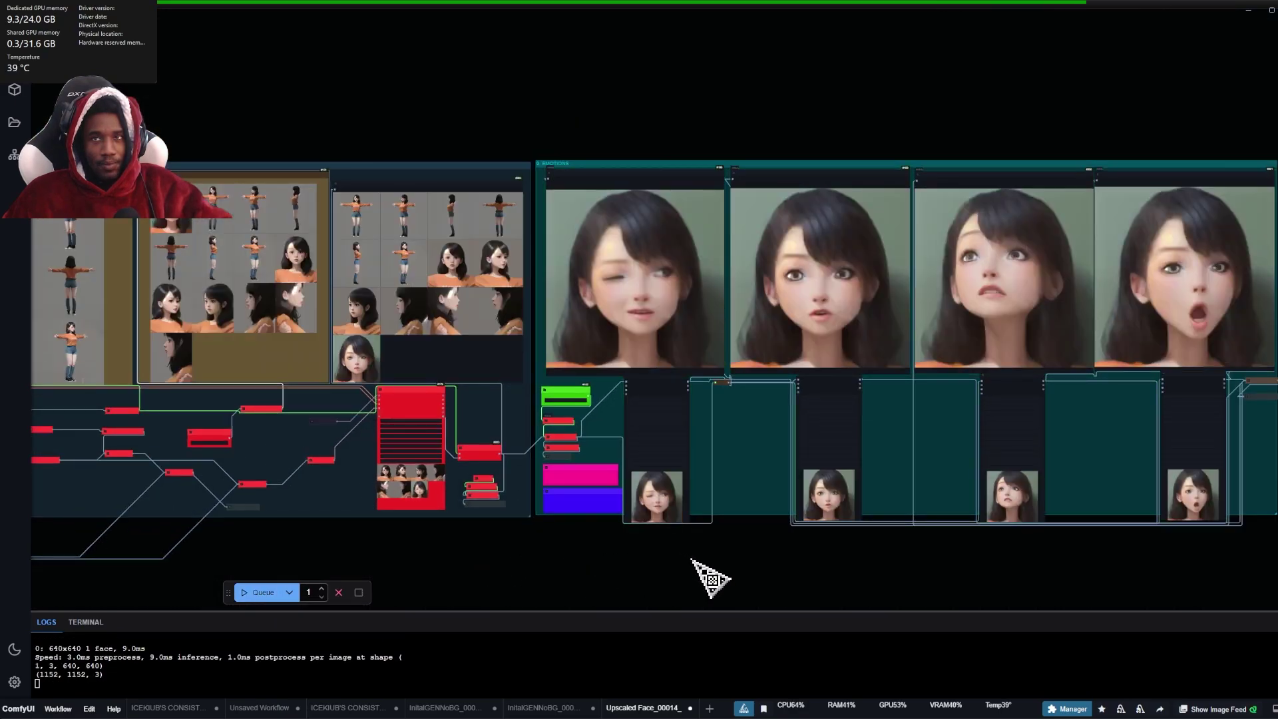
left_click_drag(859, 574, 344, 569)
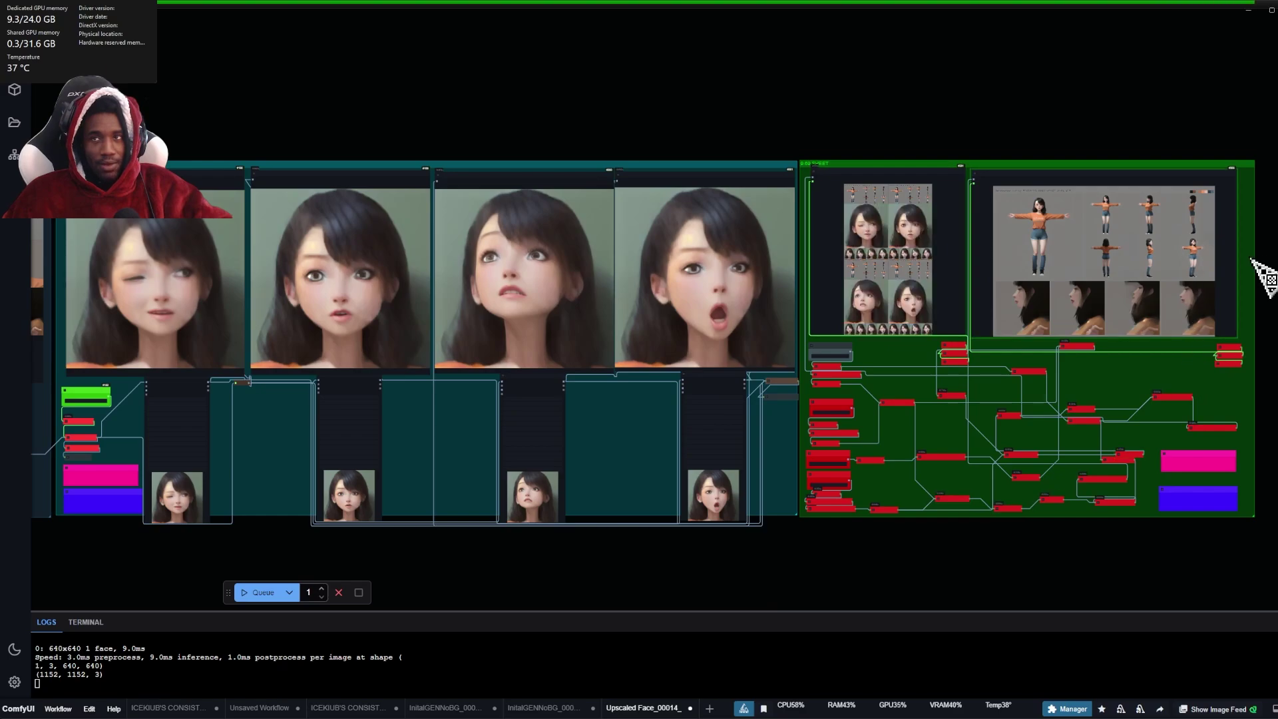
- Inspect the finished character sheet in the Save Image node, including its poses, expressions and colour palette
scroll(1254, 276, "up", 6)
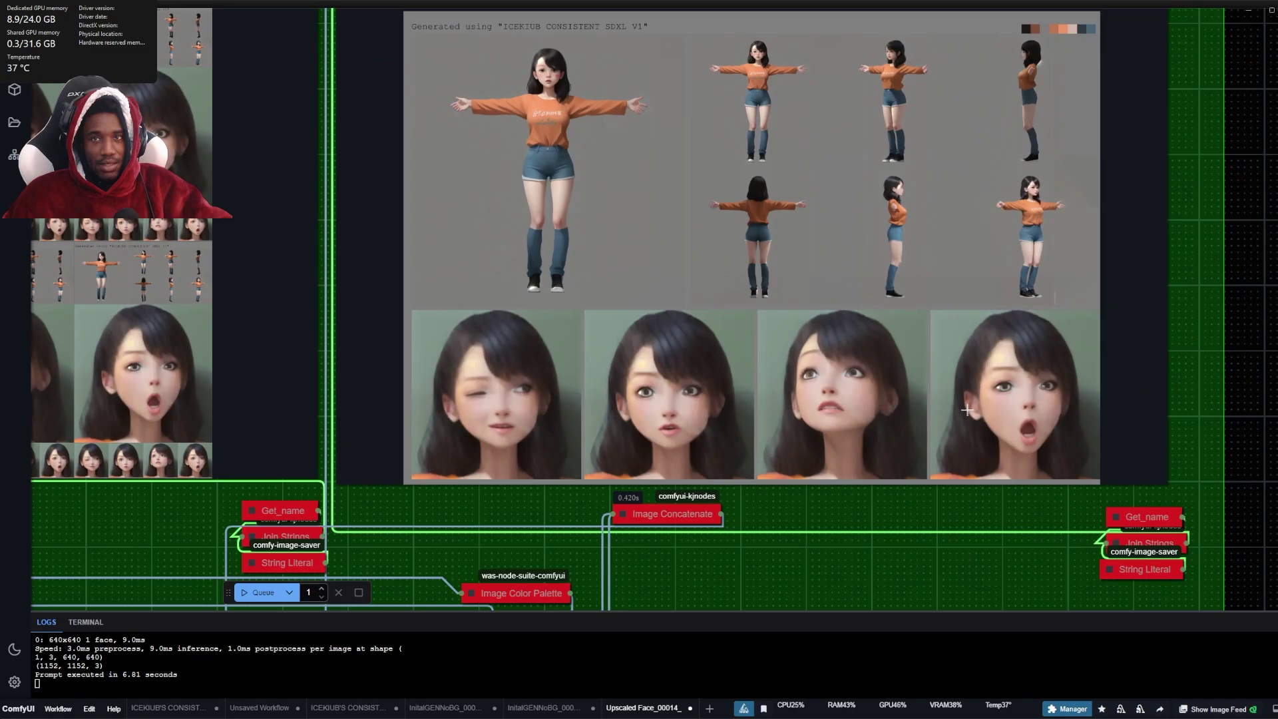
scroll(966, 410, "down", 5)
scroll(1019, 351, "up", 6)
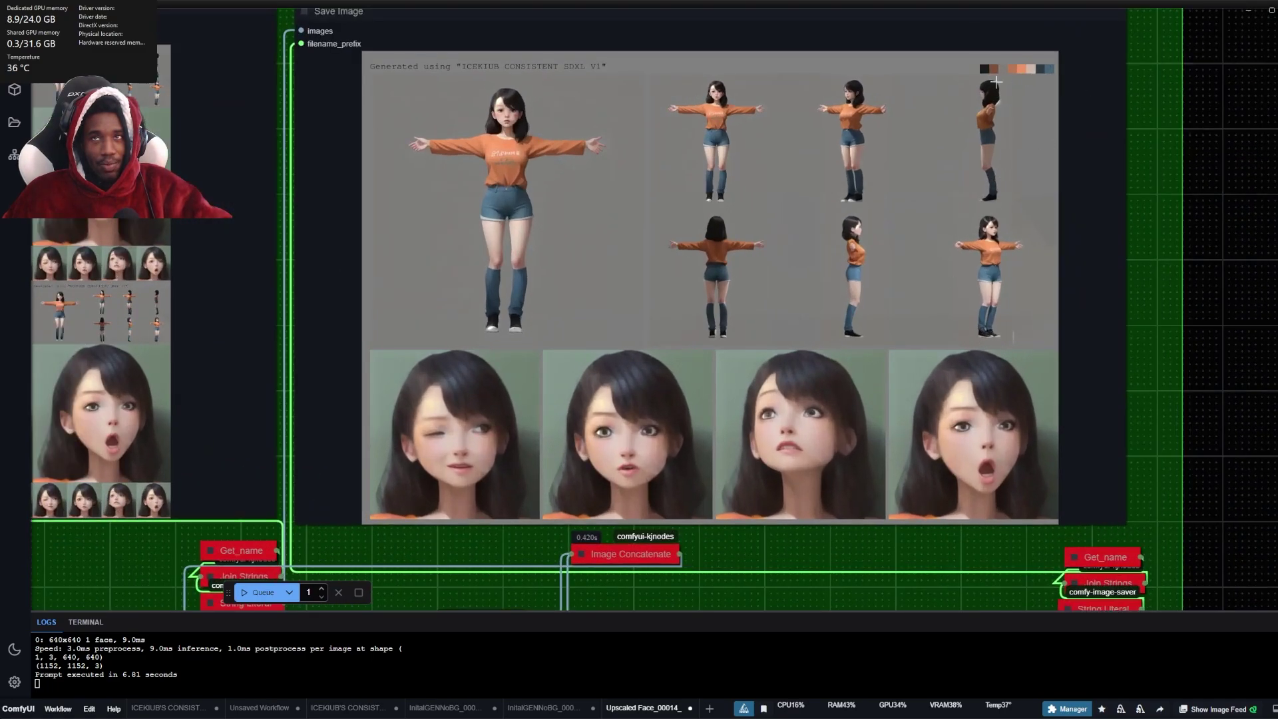
scroll(972, 130, "down", 8)
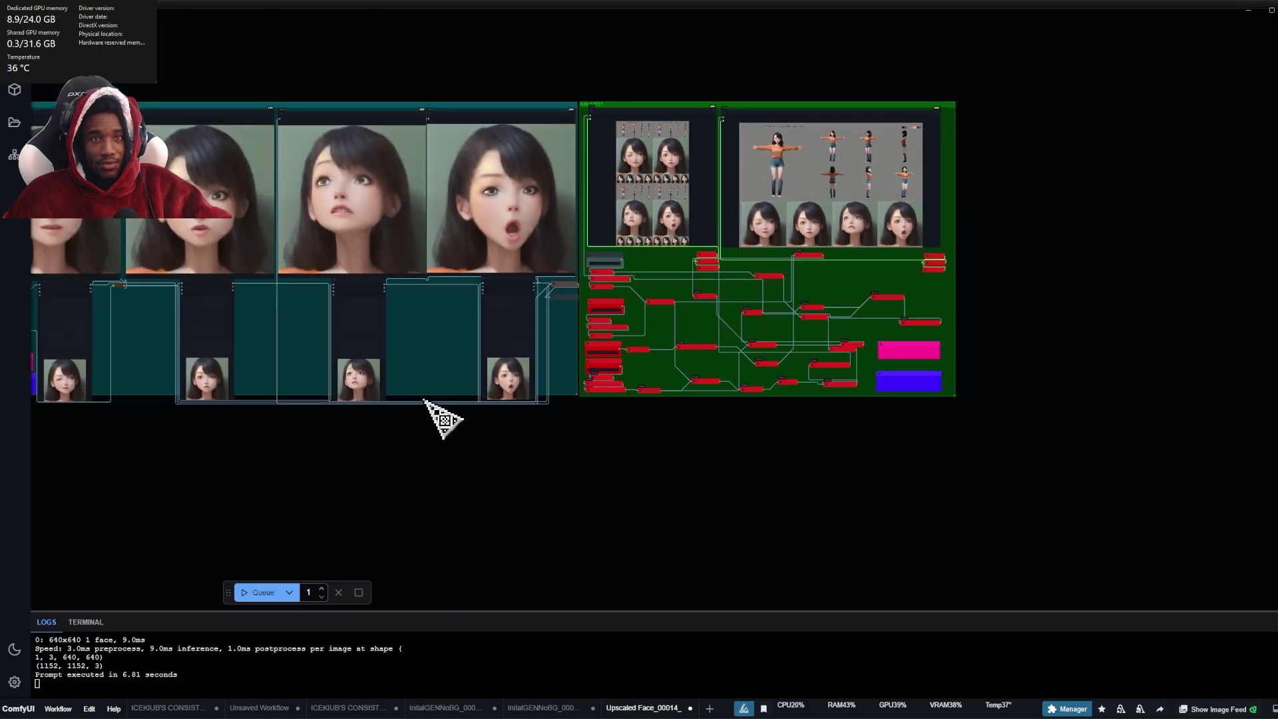
- Review the generated images group by group, from the character sheet back to the initial generation
left_click_drag(183, 421, 706, 462)
left_click_drag(257, 509, 533, 514)
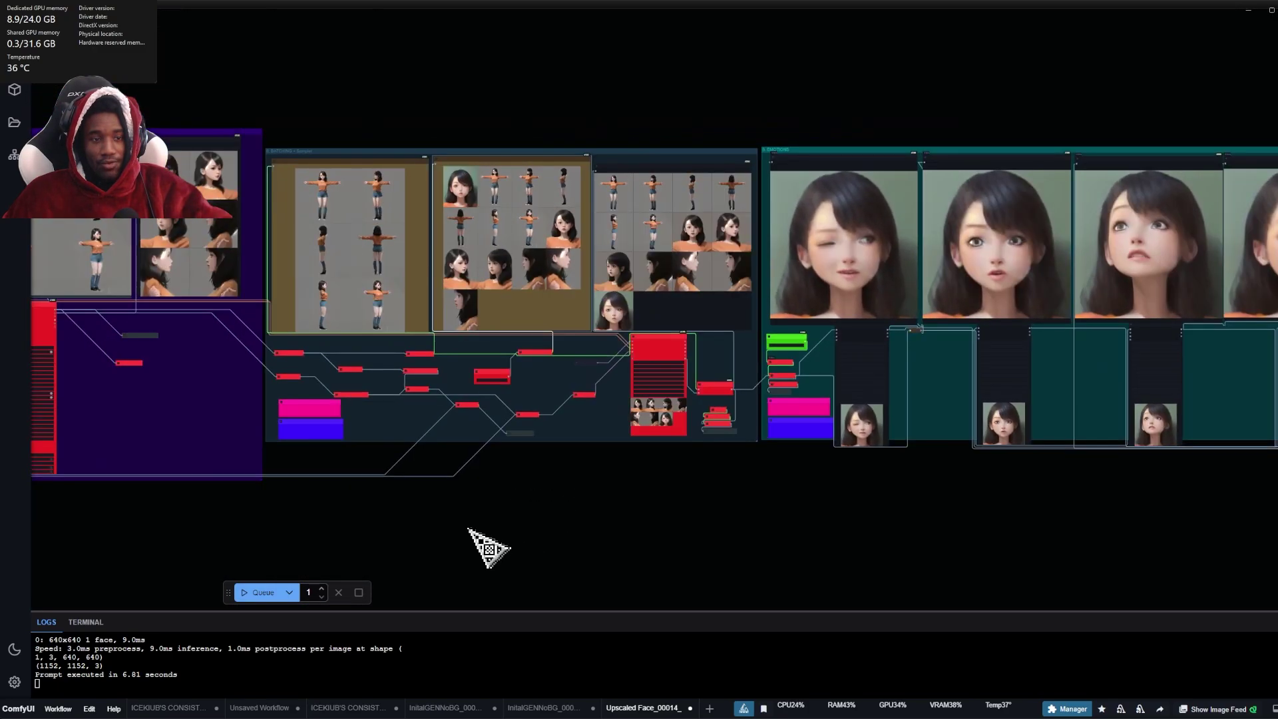
left_click_drag(107, 525, 571, 529)
left_click_drag(195, 531, 548, 541)
scroll(502, 531, "left", 10)
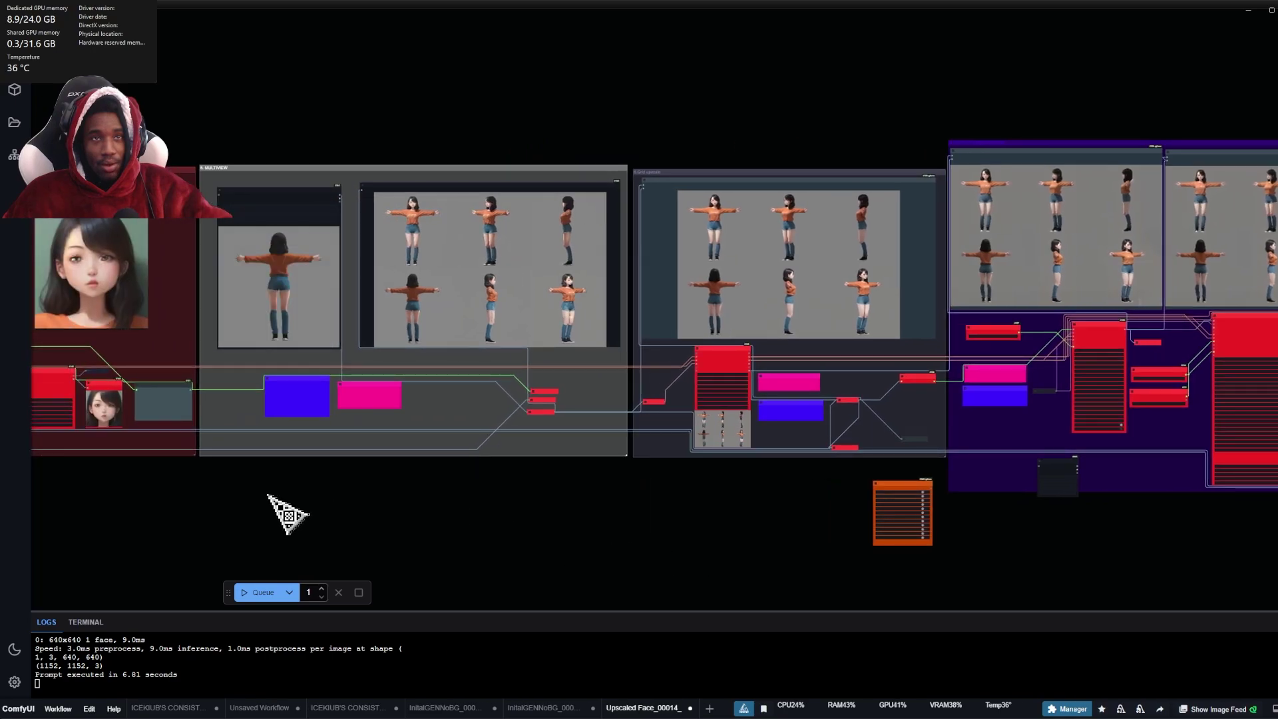
scroll(277, 508, "up", 5)
scroll(248, 516, "down", 8)
scroll(722, 561, "left", 10)
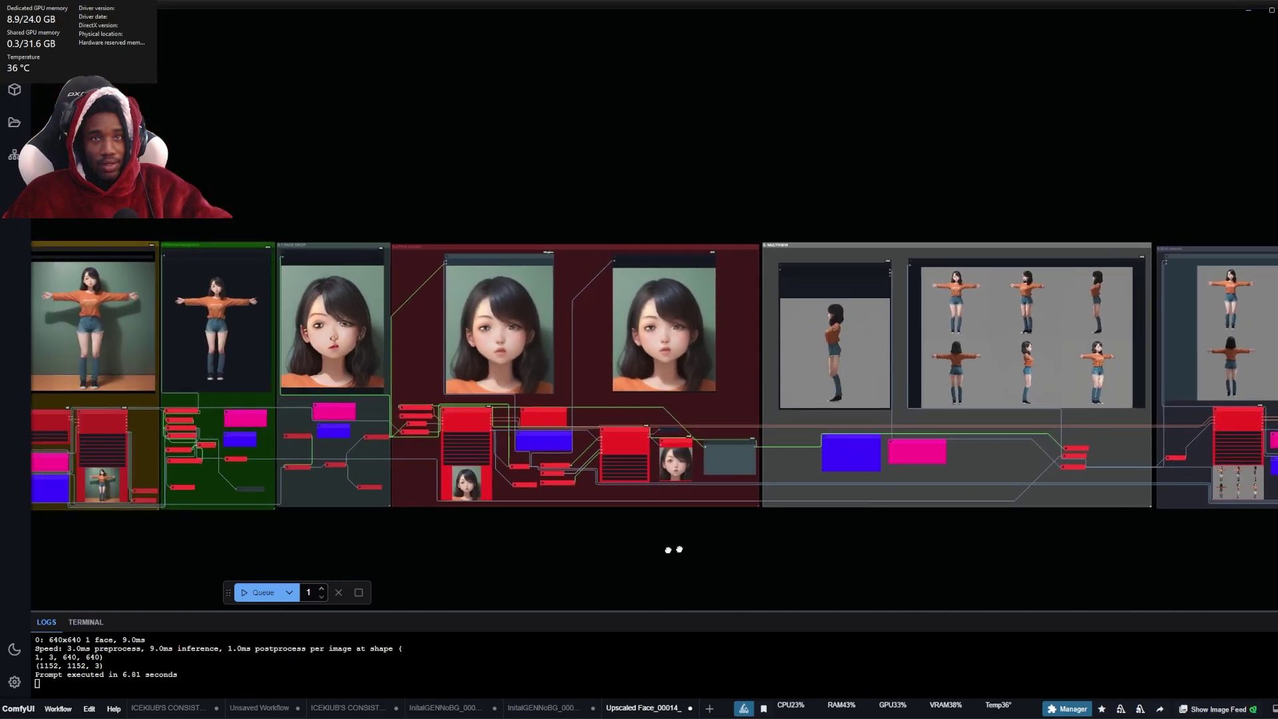
- Examine the six-pose grid in the MULTIVIEW group and the upscaled grid beside it
scroll(865, 526, "right", 8)
scroll(805, 508, "up", 5)
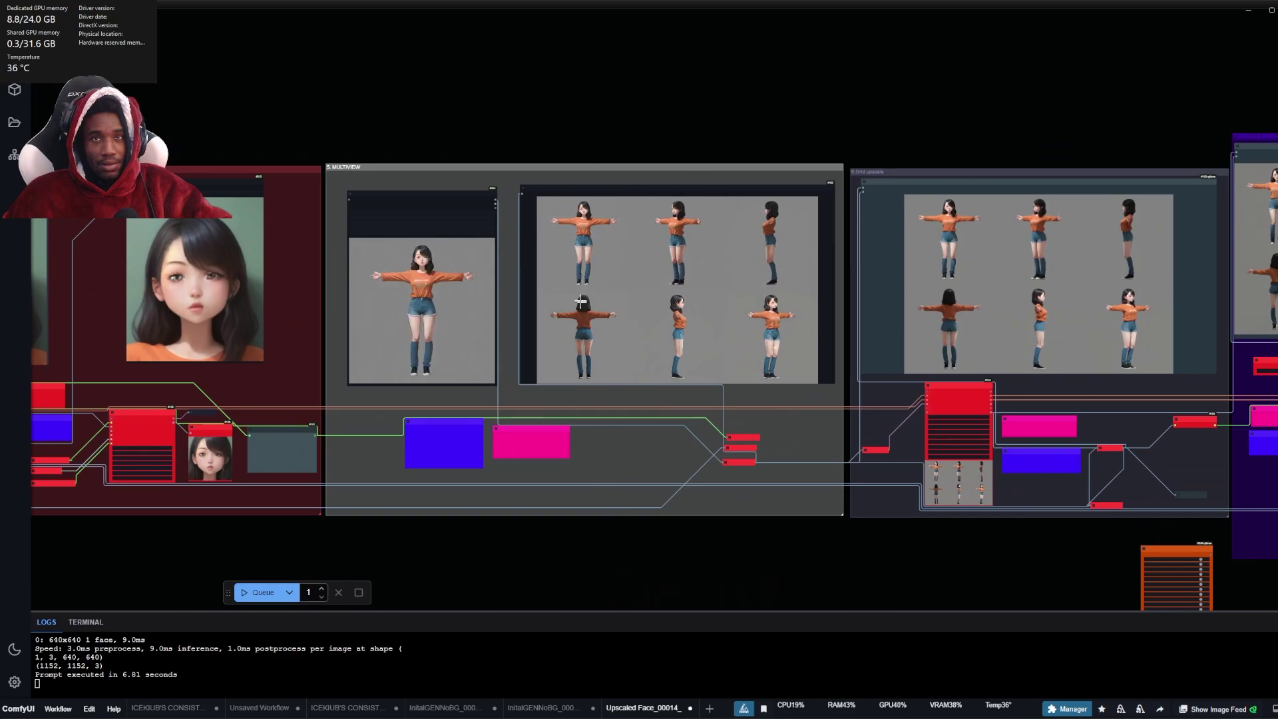
scroll(583, 291, "up", 5)
scroll(583, 291, "down", 5)
left_click_drag(449, 554, 556, 554)
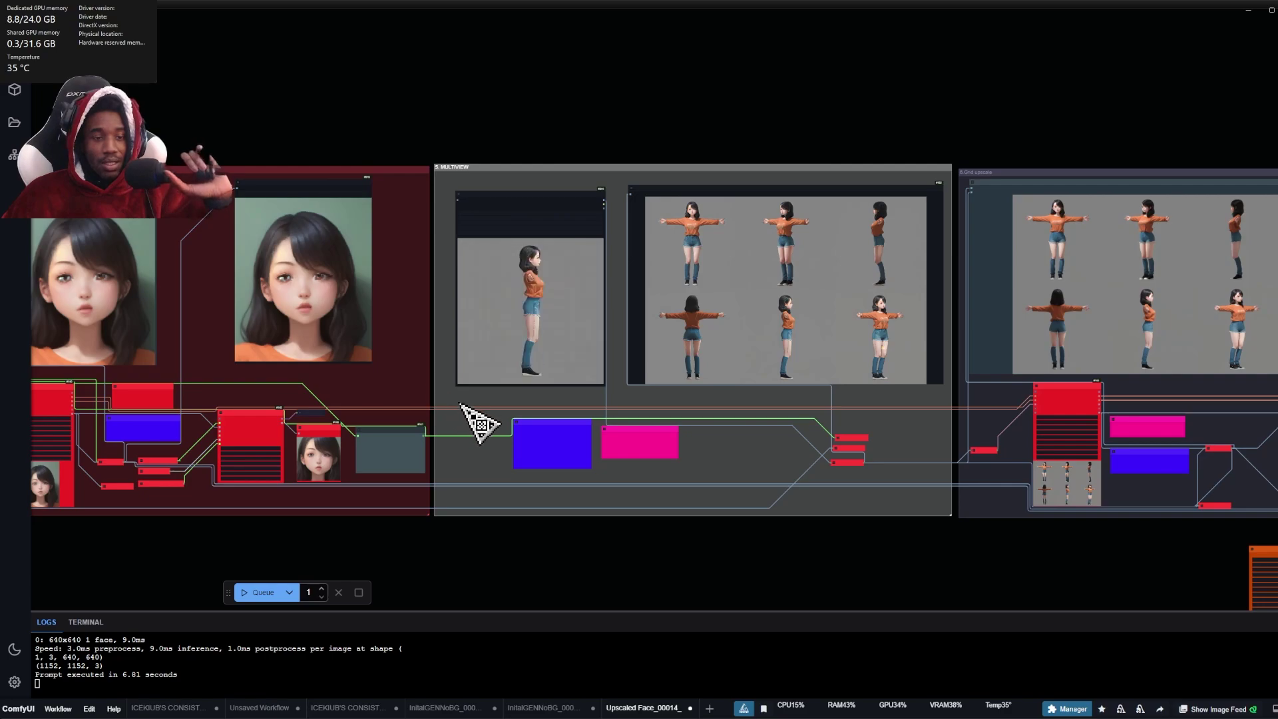
- Return to the start of the workflow and view the loaders, the reference character image and the 3. Initial Gen group
left_click_drag(564, 551, 1099, 537)
left_click_drag(574, 573, 1059, 583)
left_click_drag(553, 558, 940, 570)
scroll(647, 527, "up", 3)
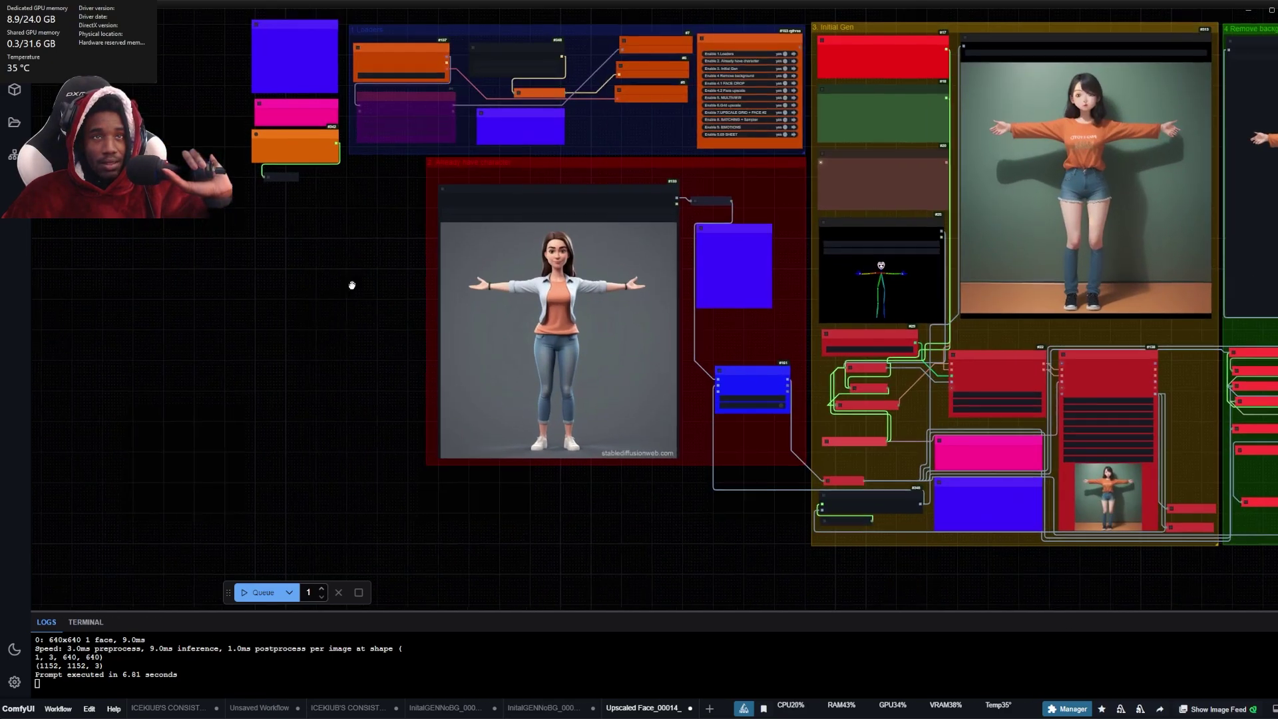